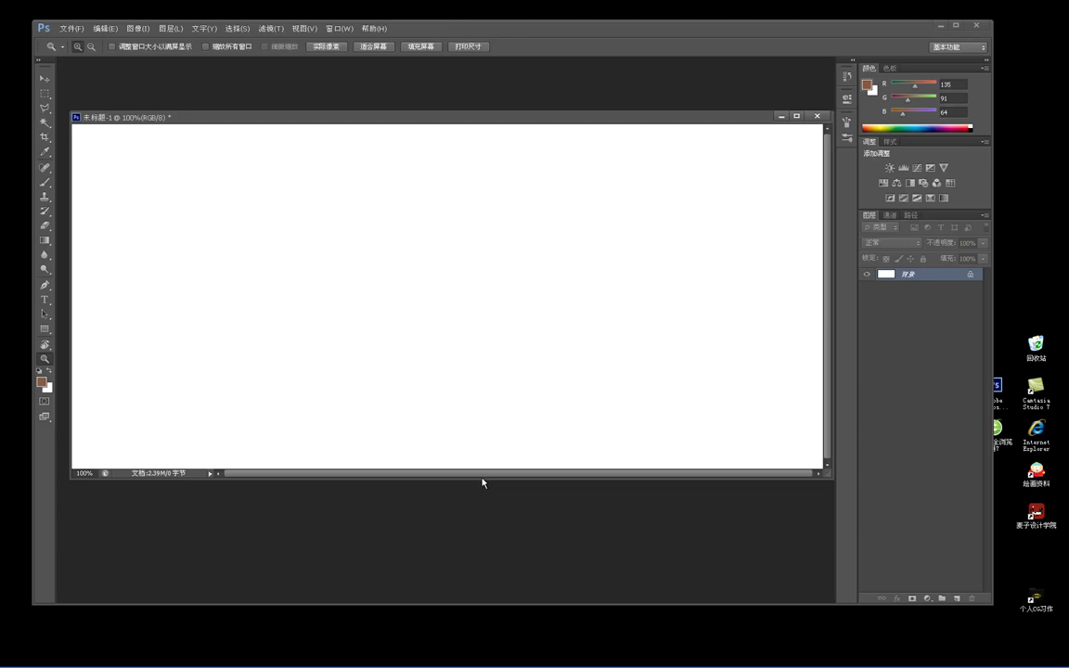
Step: Enlarge the application window downward and sideways, make the document window taller and narrower, and move it toward the workspace's middle
left_click_drag(482, 479, 486, 530)
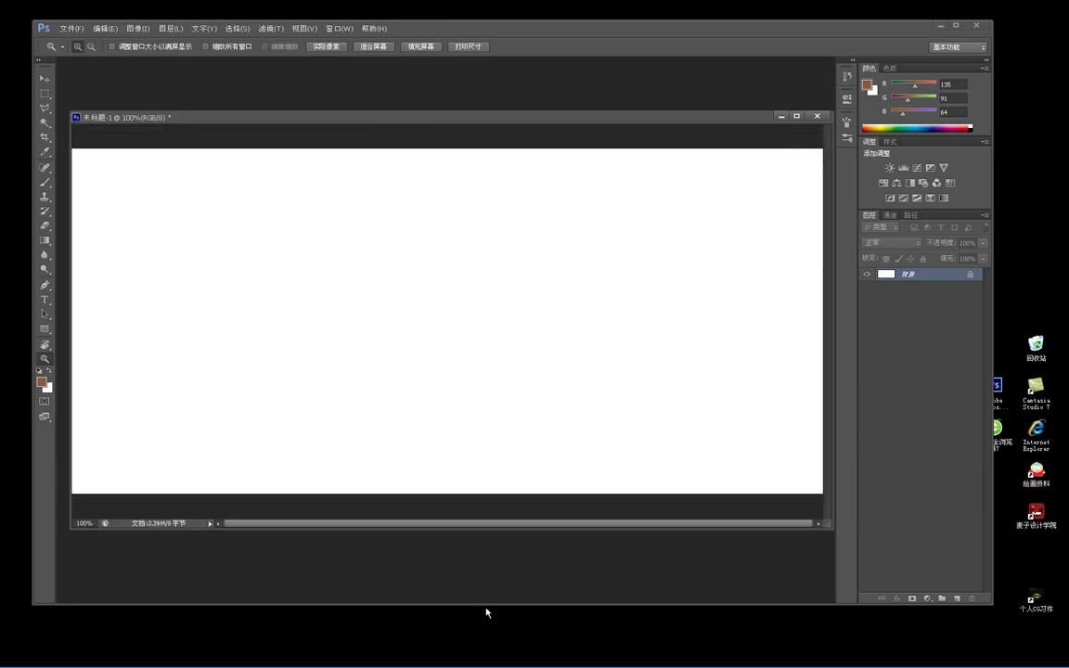
left_click_drag(482, 652, 482, 665)
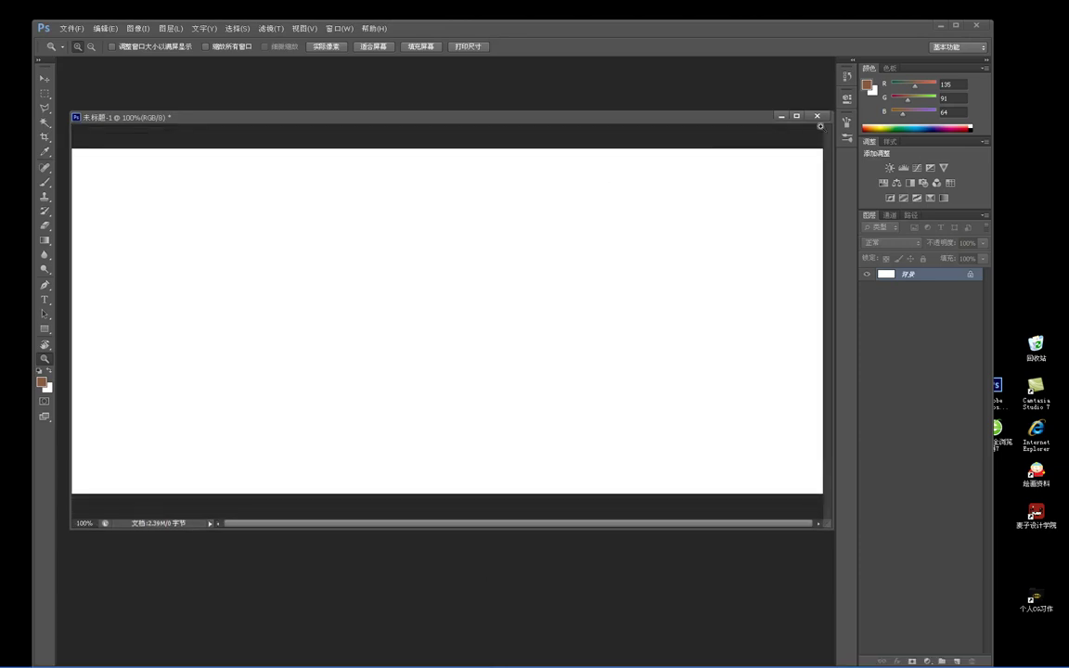
left_click_drag(833, 133, 716, 133)
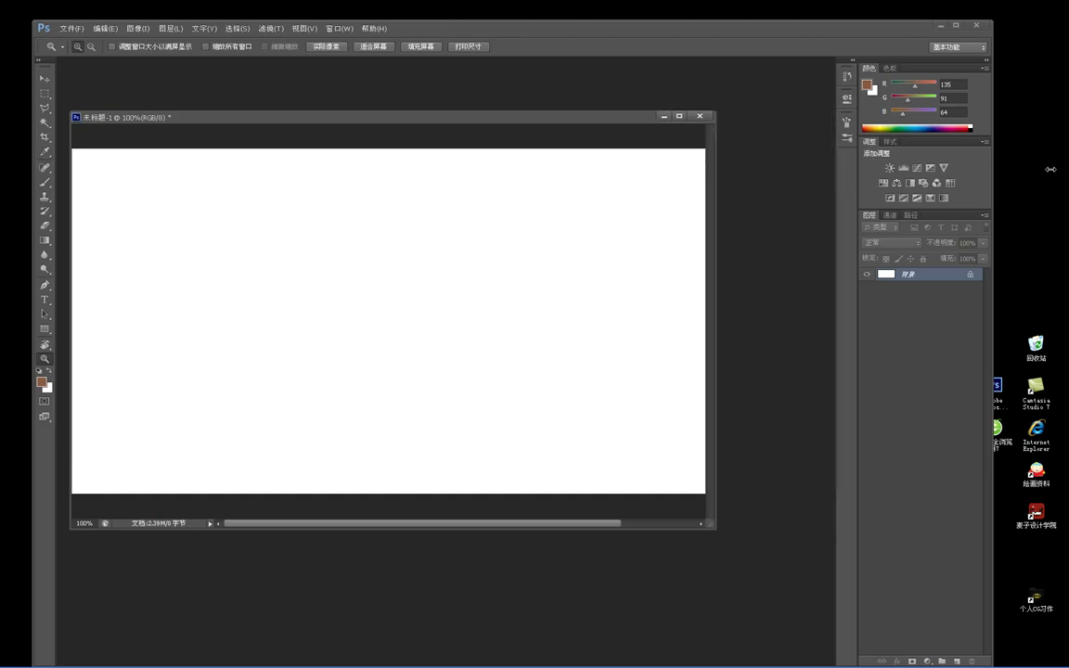
left_click_drag(1046, 168, 1058, 168)
mouse_move(636, 111)
left_mouse_down()
mouse_move(641, 52)
mouse_move(722, 84)
left_mouse_up()
key("b")
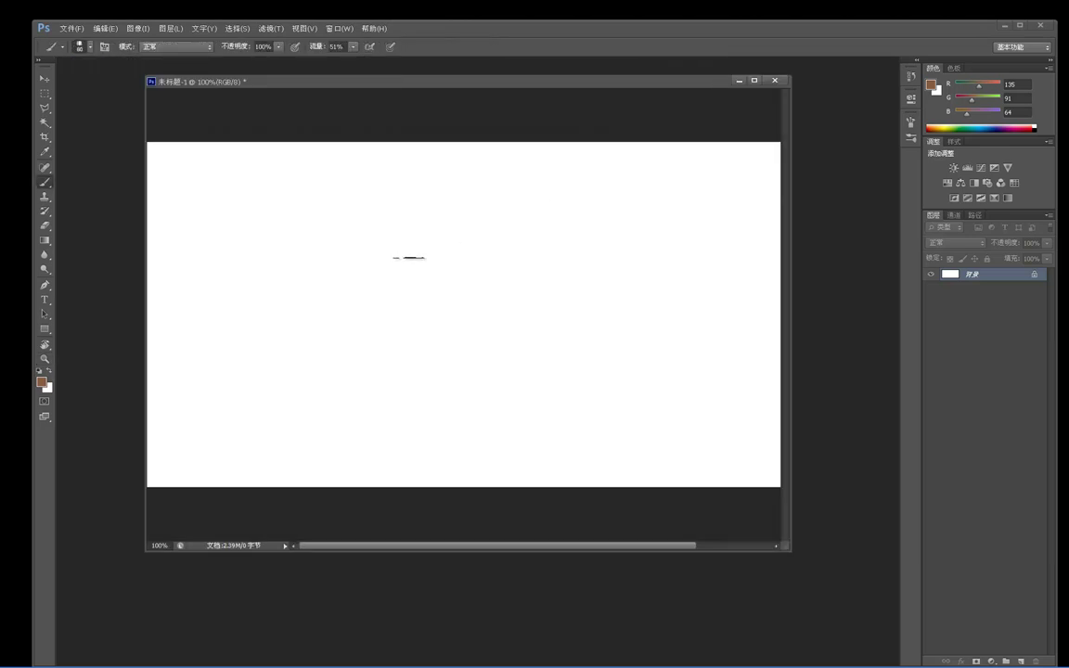
mouse_move(420, 222)
left_mouse_down()
mouse_move(403, 246)
mouse_move(388, 336)
left_mouse_up()
key("ctrl+z")
left_click(44, 94)
left_click_drag(308, 202, 458, 376)
key("ctrl+d")
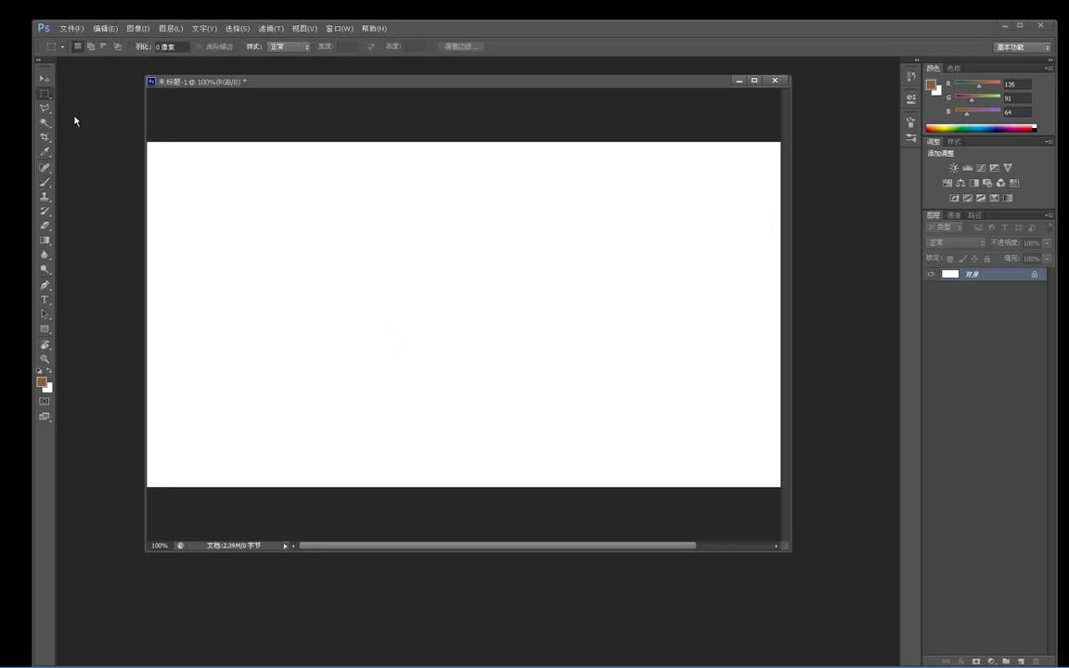
Step: Make a circular selection on the canvas's left half and stroke it with a centred 1 px line in #875b40
left_click_drag(47, 94, 93, 99)
left_click_drag(243, 188, 430, 375)
right_click(381, 301)
left_click(408, 444)
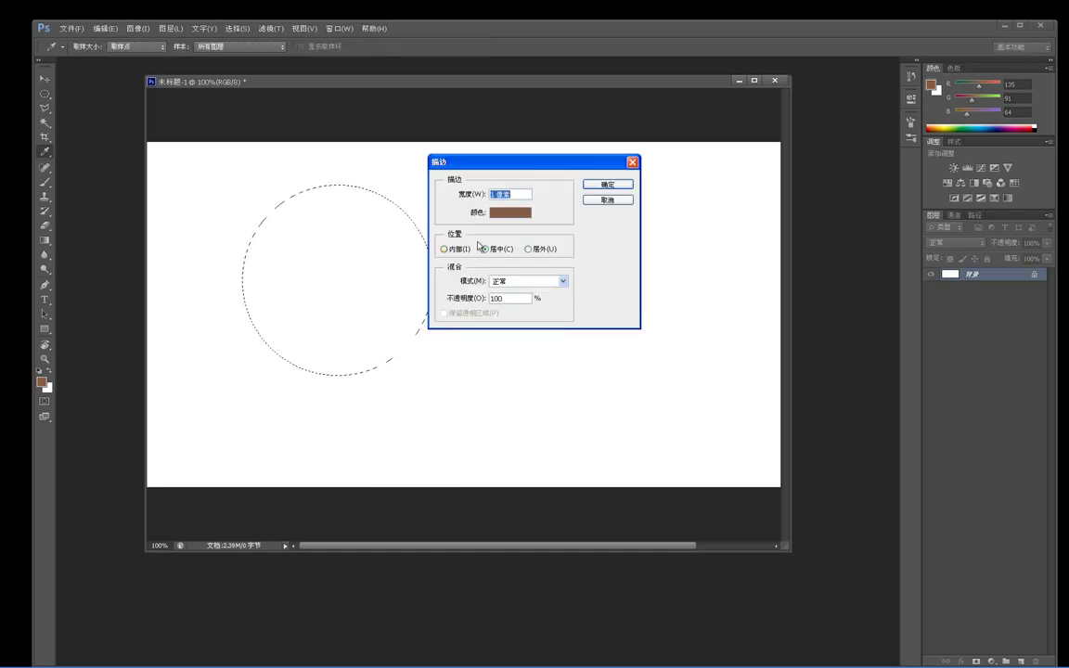
left_click(518, 213)
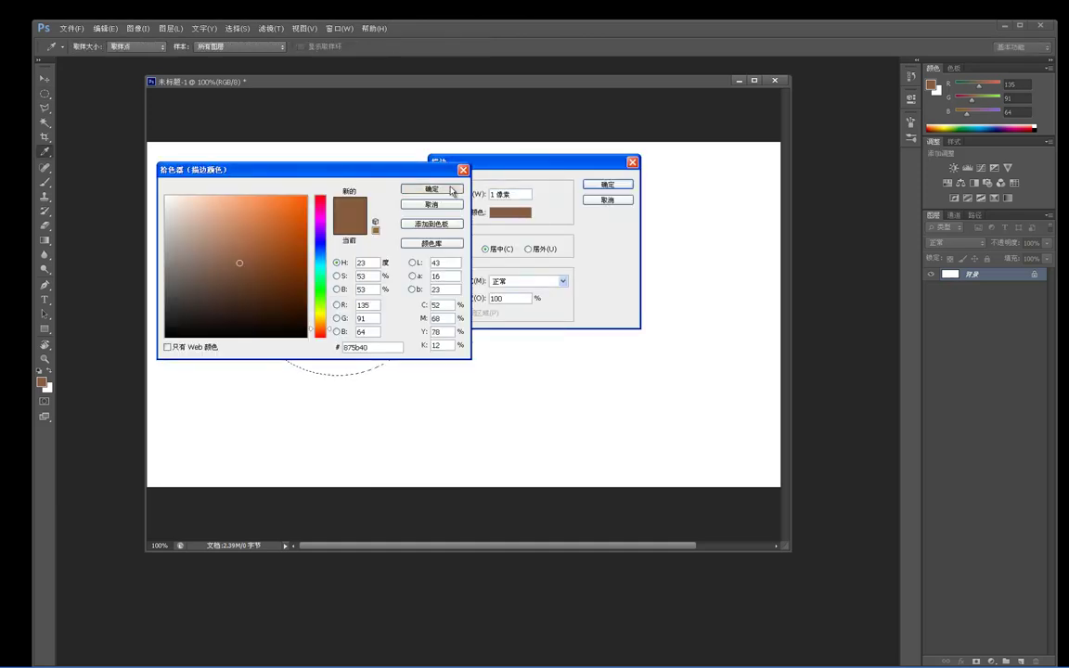
left_click(452, 192)
left_click(606, 183)
Step: Set the foreground colour to dark grey #313131 and brush over the inside of the circular selection
key("v")
left_click(41, 382)
left_click(165, 310)
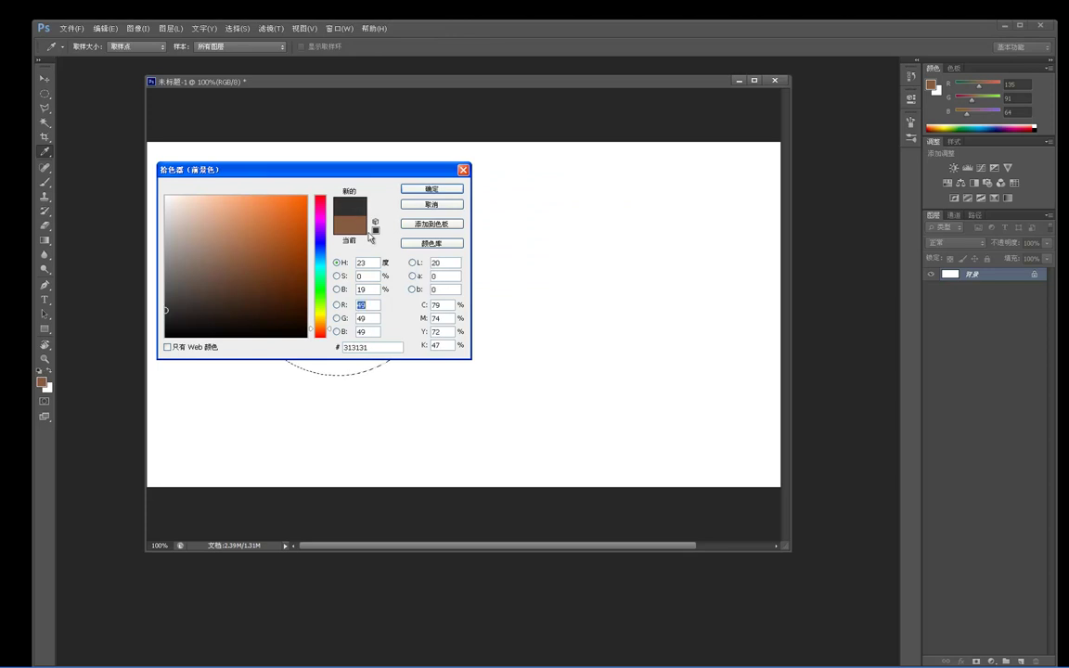
left_click(427, 190)
key("b")
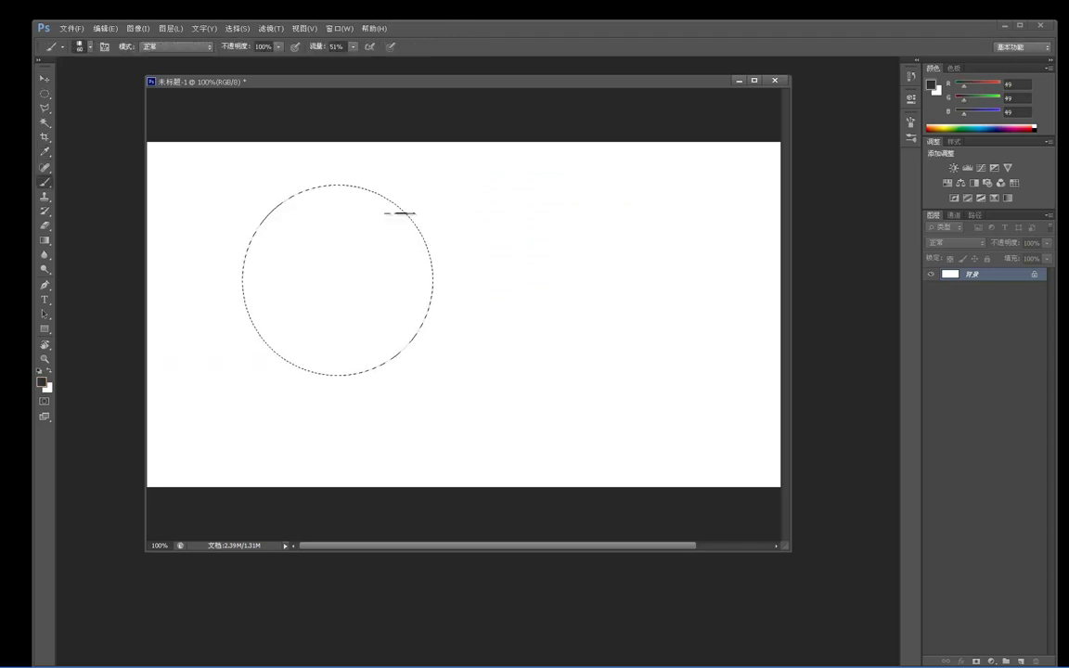
left_click_drag(401, 217, 403, 372)
left_click_drag(411, 285, 362, 313)
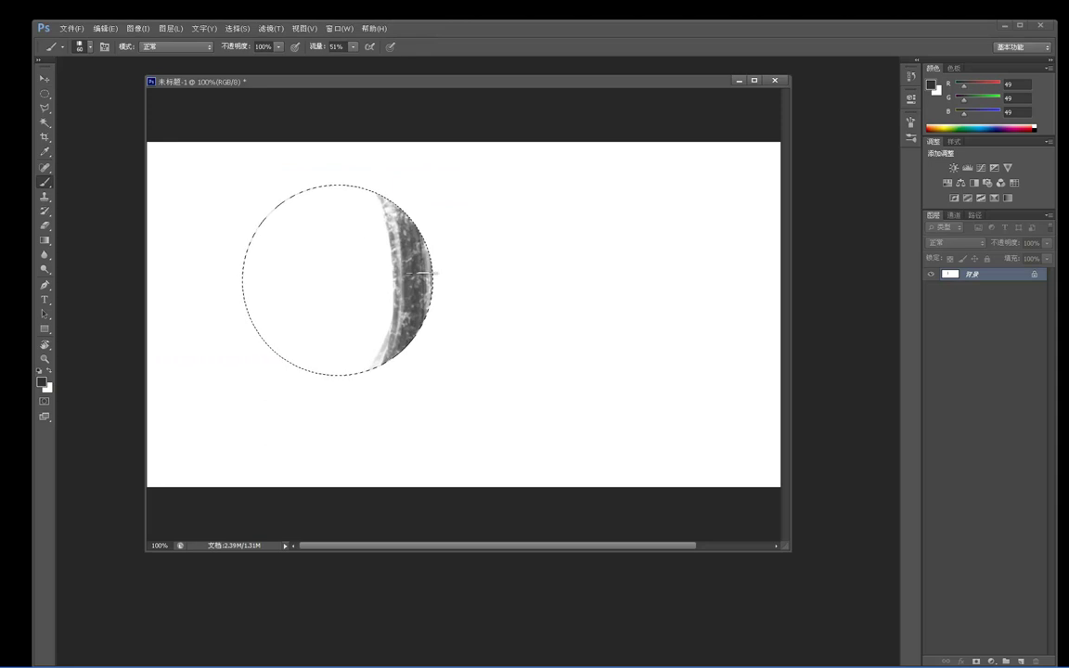
mouse_move(417, 244)
left_mouse_down()
mouse_move(369, 154)
mouse_move(331, 165)
mouse_move(276, 263)
mouse_move(273, 391)
left_mouse_up()
mouse_move(298, 283)
left_mouse_down()
mouse_move(325, 203)
mouse_move(362, 306)
mouse_move(422, 188)
left_mouse_up()
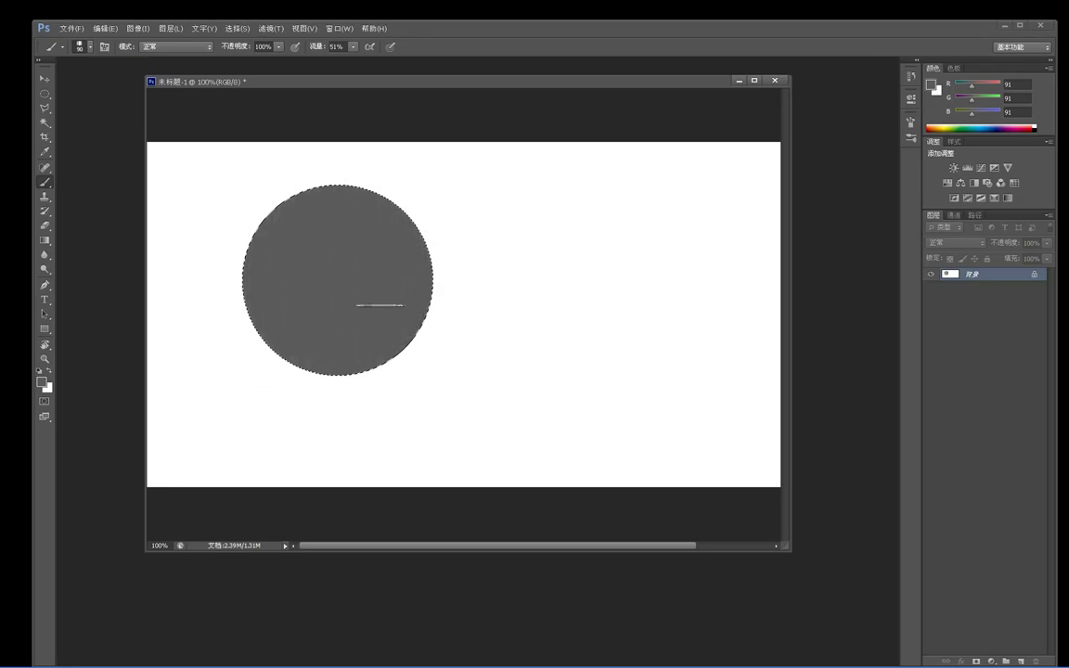
Step: Choose the 500 px soft round brush preset and reduce its size to 150 px
right_click(328, 301)
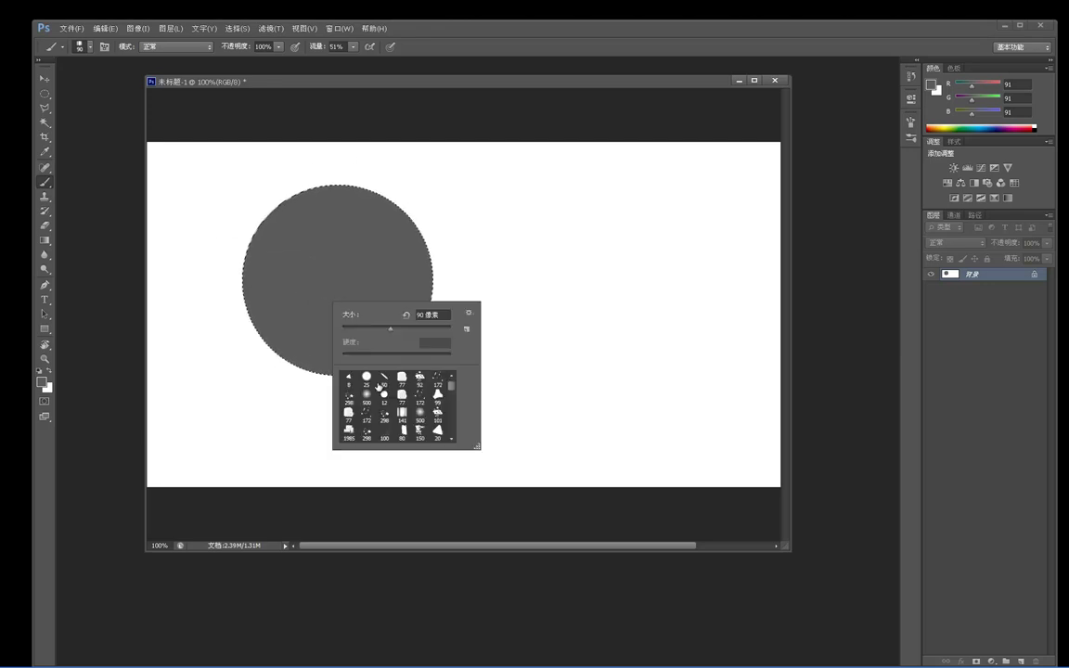
left_click(421, 417)
left_click(256, 232)
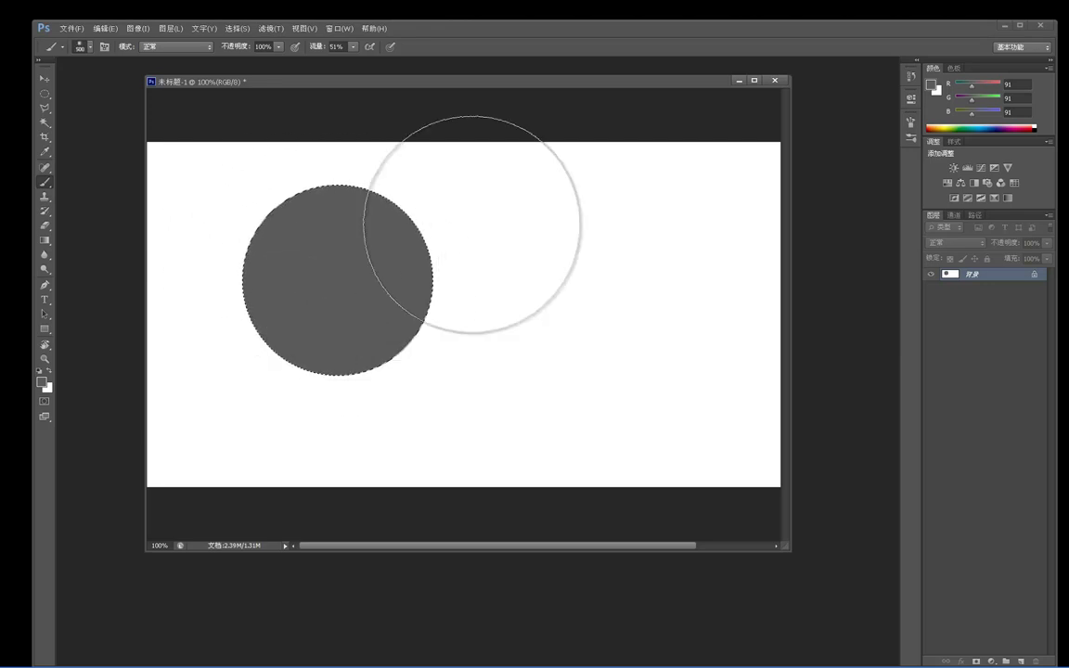
key("v")
key("alt+v")
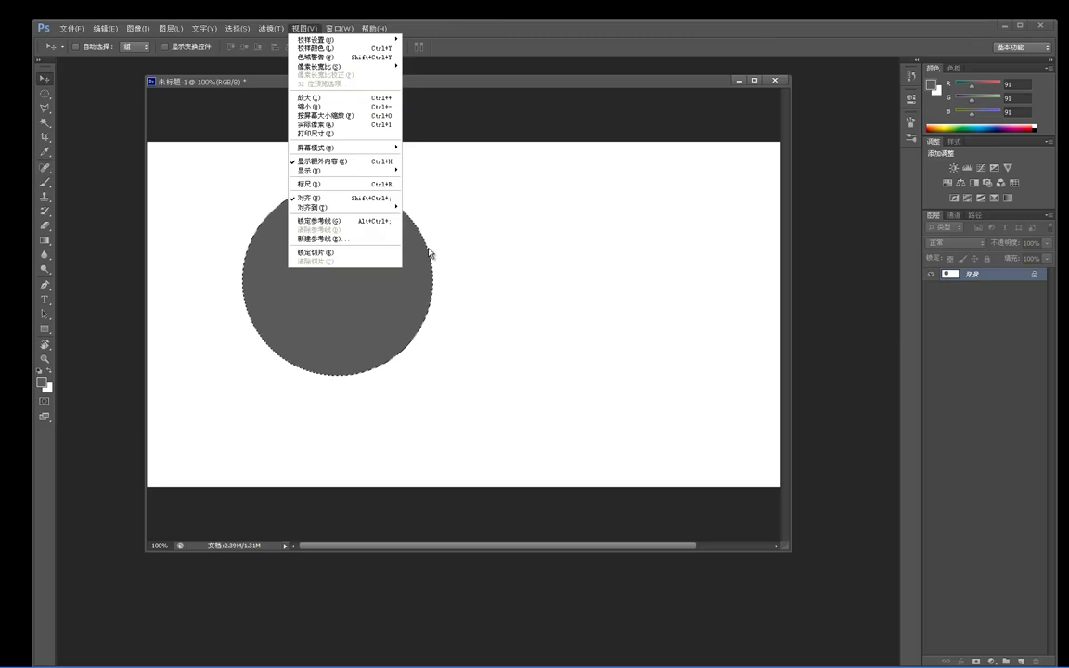
key("Escape")
key("b")
left_click(455, 247, "alt")
key("bracketleft")
key("bracketleft")
key("bracketleft")
key("bracketleft")
key("bracketleft")
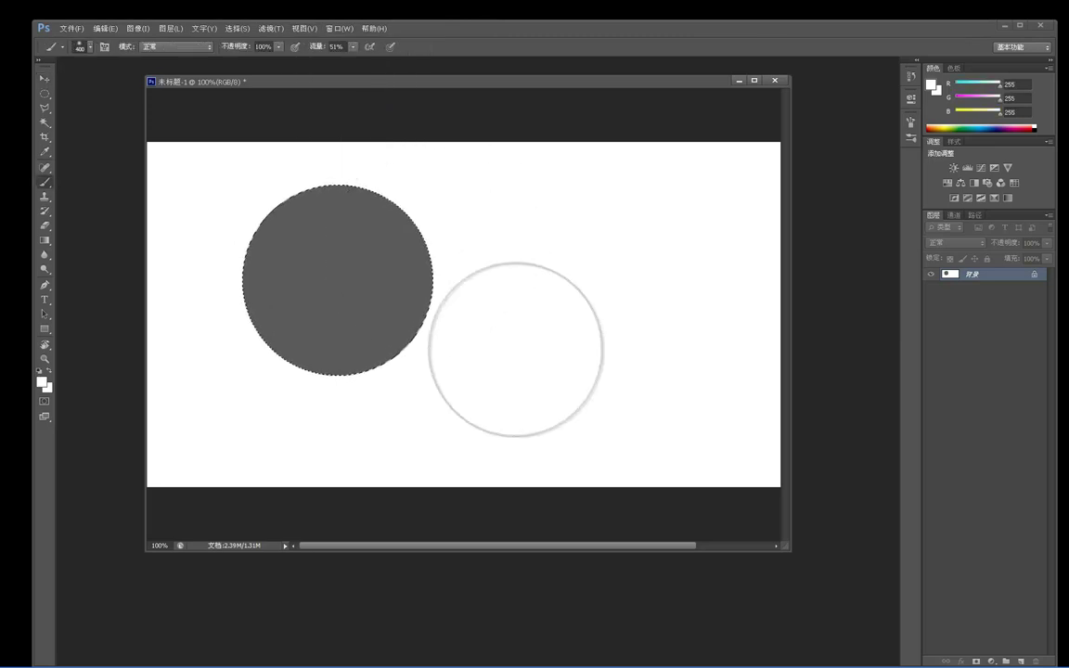
Step: Set the foreground colour to grey #656565 and copy the selected circle onto a new layer
left_click(41, 378)
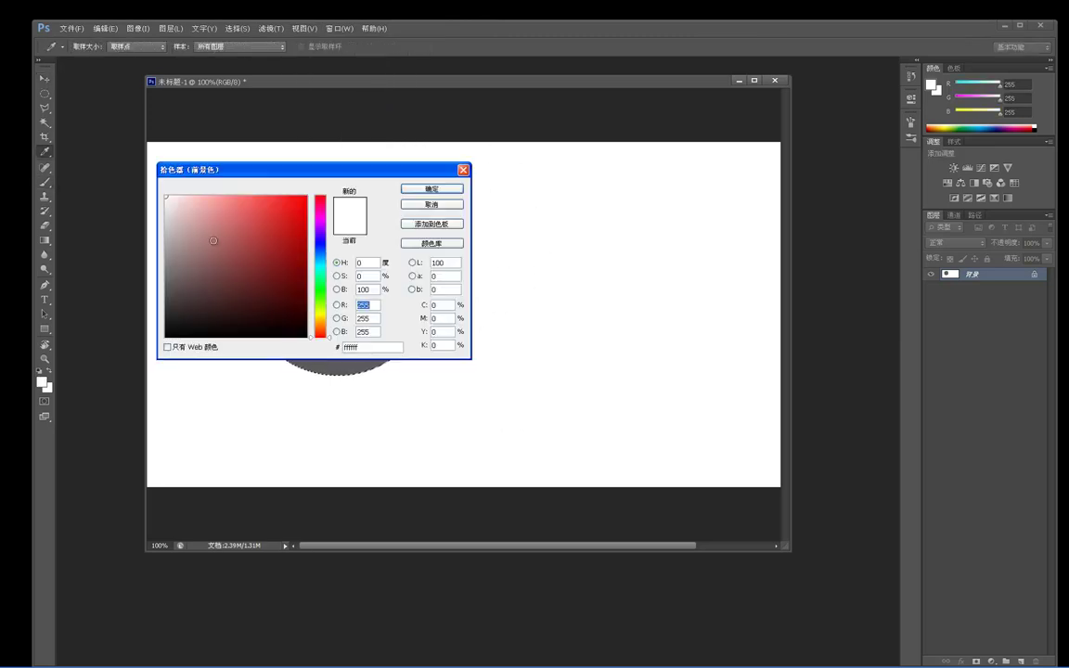
left_click(166, 311)
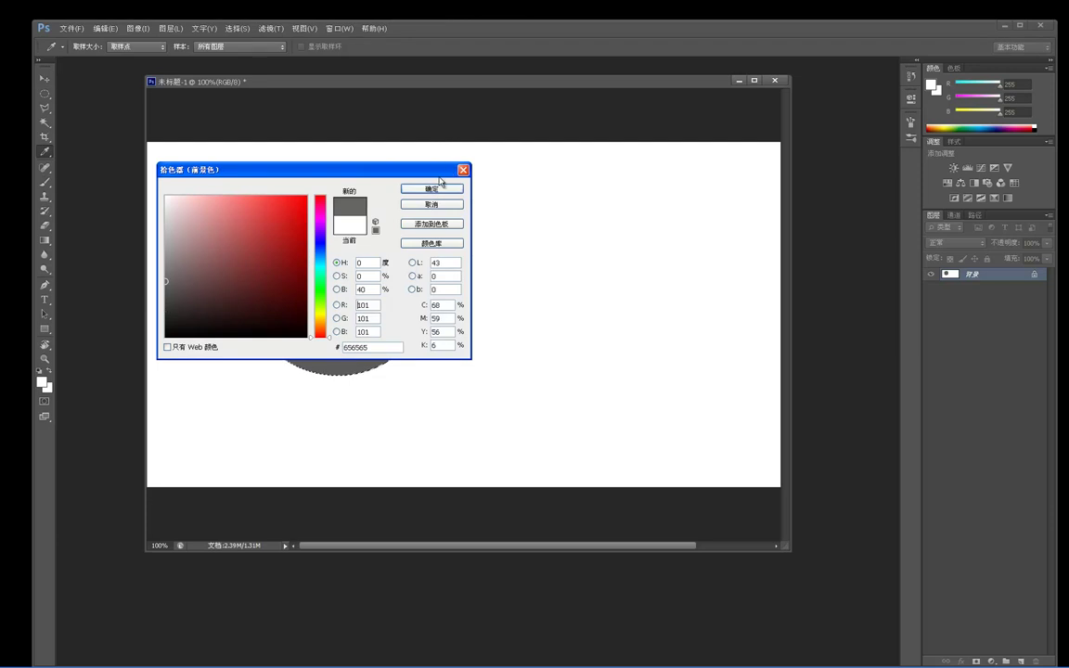
left_click(433, 188)
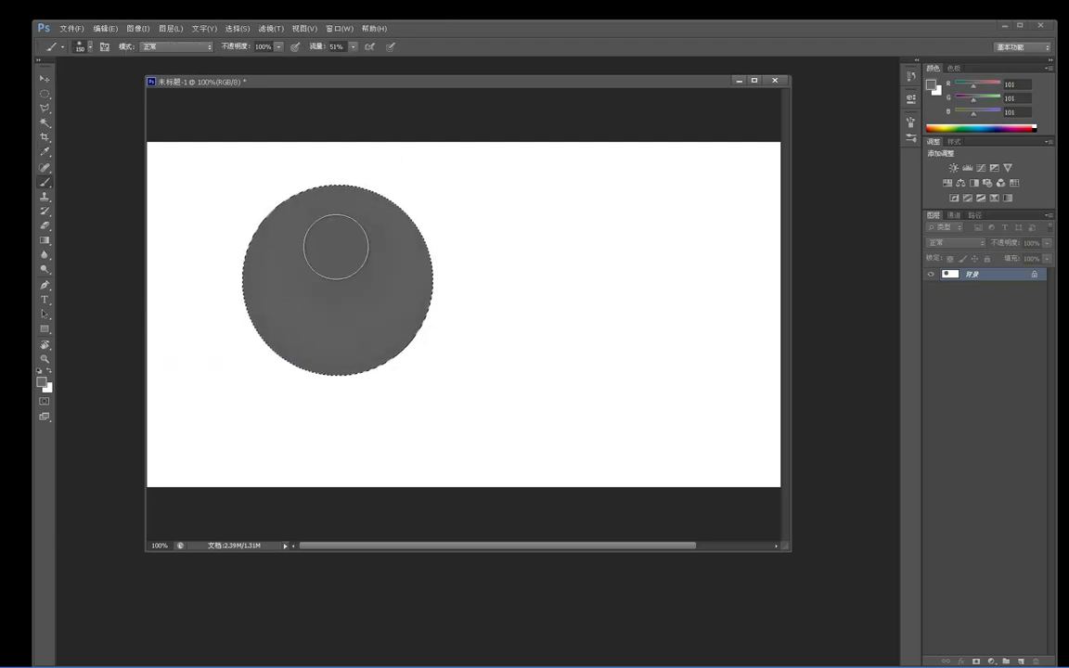
key("ctrl+j")
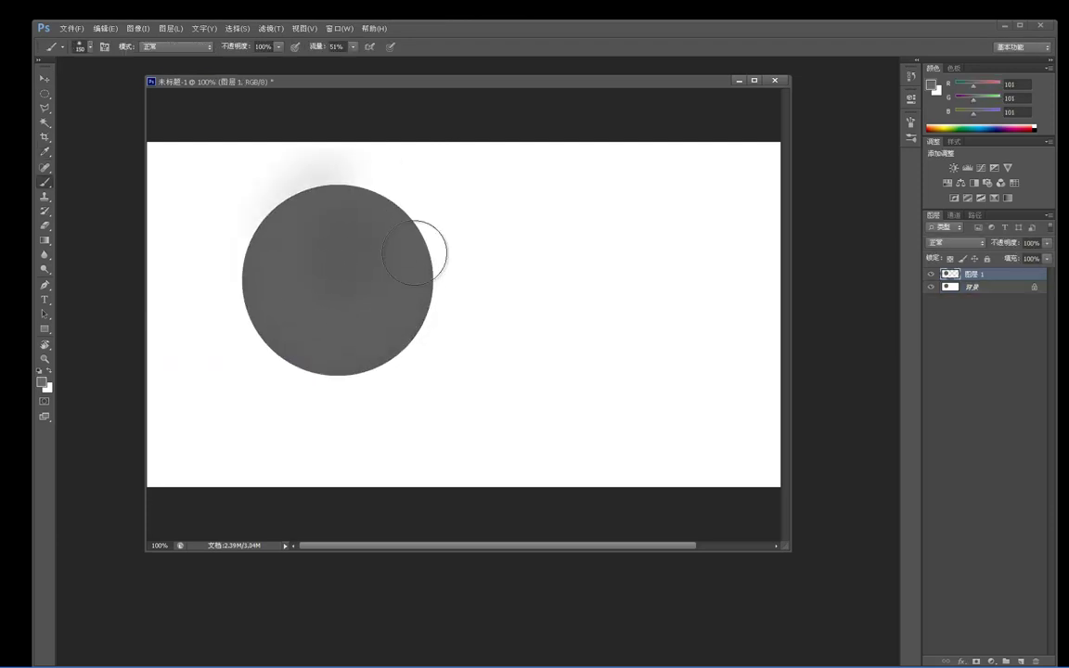
left_click_drag(353, 334, 385, 228)
key("ctrl+alt+z")
key("ctrl+alt+z")
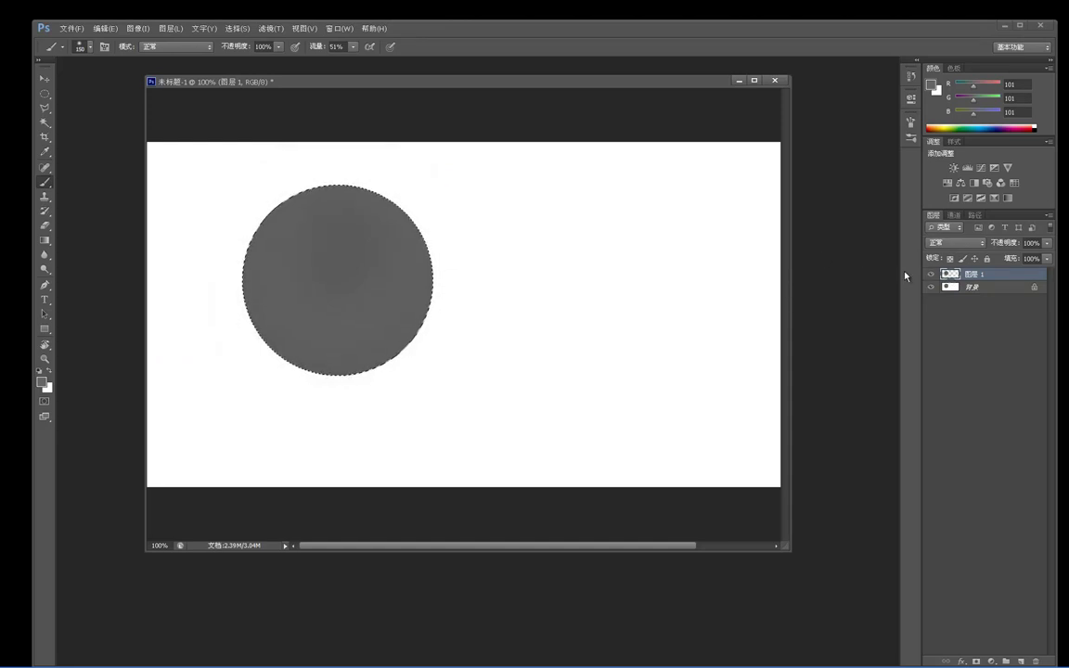
key("x")
left_click_drag(319, 181, 326, 256)
key("ctrl+z")
Step: Sample greys from the circle and brush it over on the new layer to an even mid-grey
left_click(307, 256, "alt")
key("x")
left_click_drag(352, 184, 353, 215)
left_click(341, 270, "alt")
mouse_move(341, 270)
left_mouse_down()
mouse_move(332, 318)
mouse_move(394, 281)
mouse_move(312, 330)
mouse_move(400, 323)
mouse_move(304, 202)
mouse_move(288, 304)
mouse_move(382, 258)
left_mouse_up()
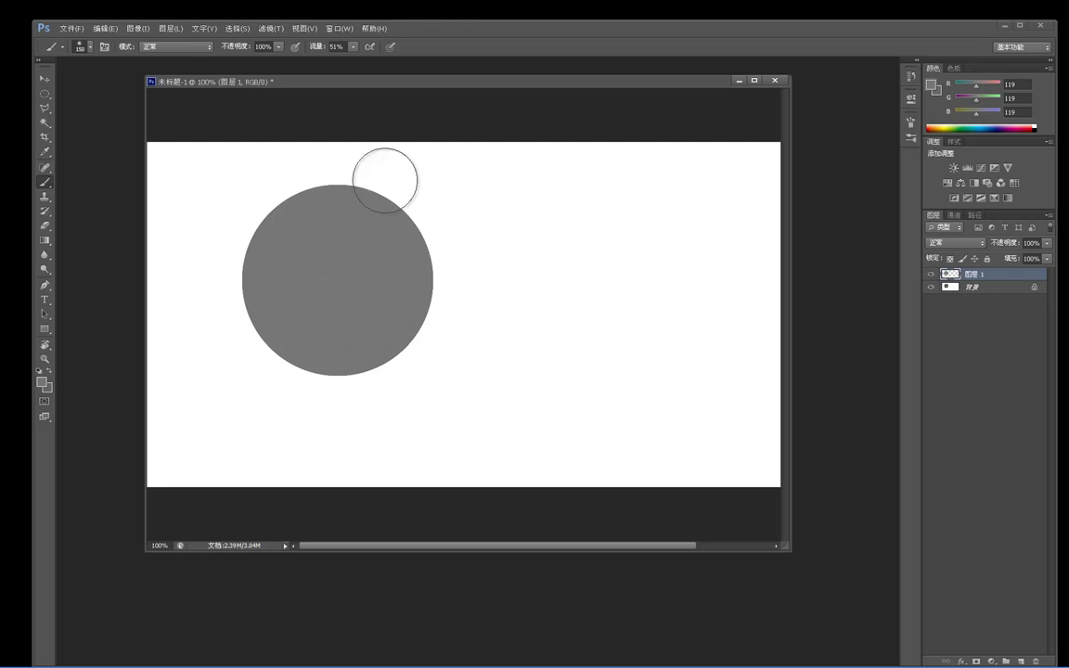
Step: Set the foreground colour to dark grey RGB 66, 66, 66 and shade the circle's lower and right side into a sphere
left_click(41, 382)
mouse_move(158, 305)
left_mouse_down()
mouse_move(157, 296)
mouse_move(166, 301)
left_mouse_up()
left_click(404, 188)
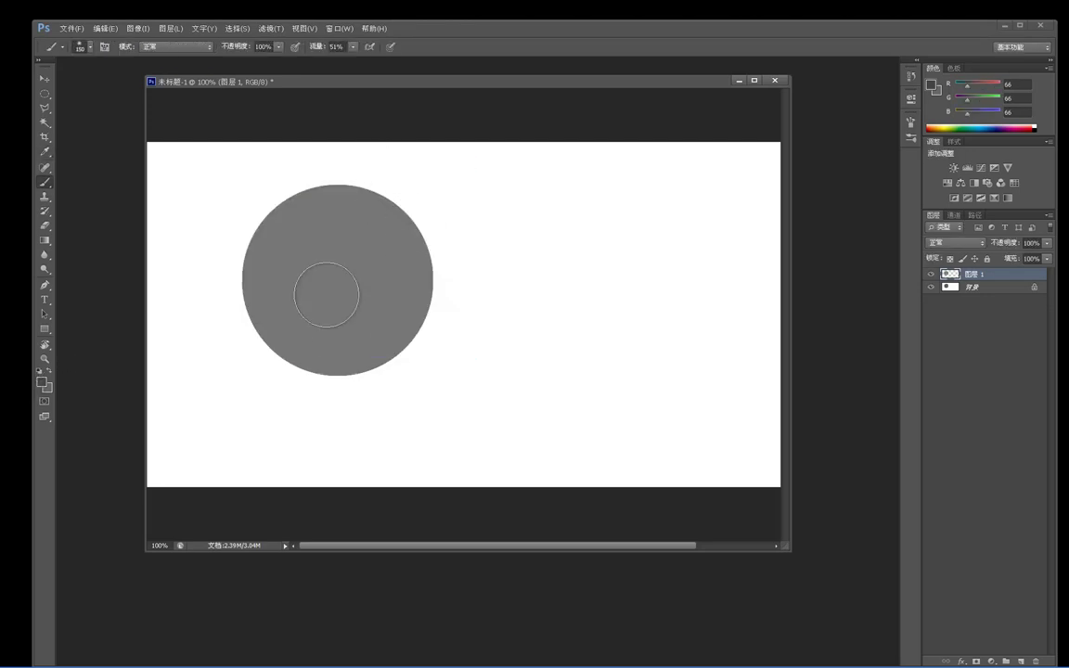
mouse_move(244, 292)
left_mouse_down()
mouse_move(412, 243)
mouse_move(406, 209)
left_mouse_up()
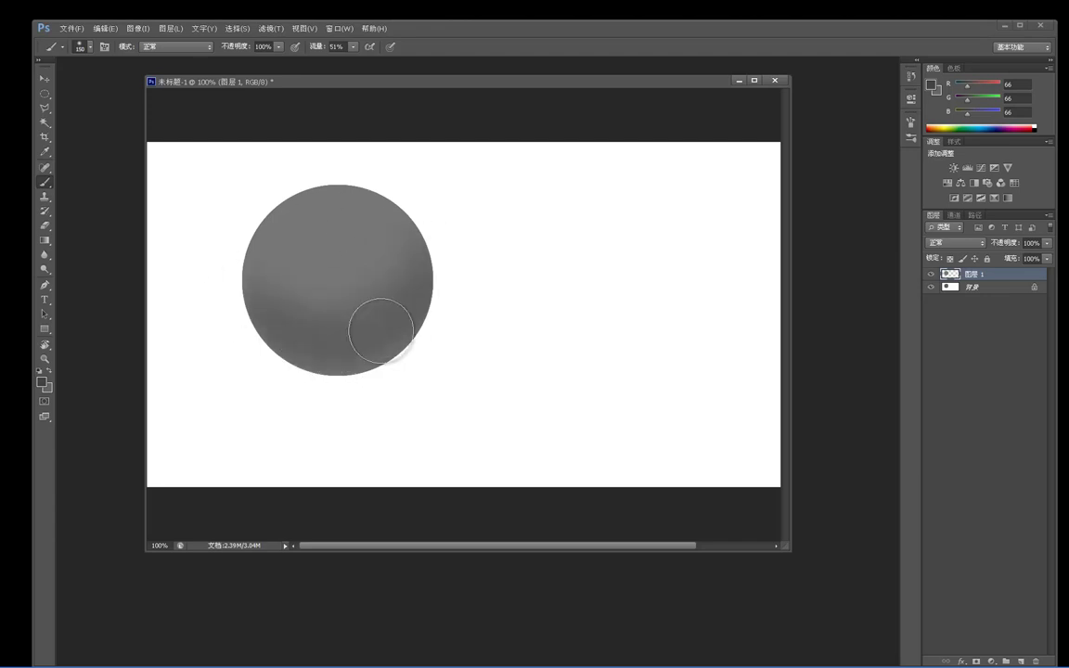
left_click_drag(284, 332, 414, 241)
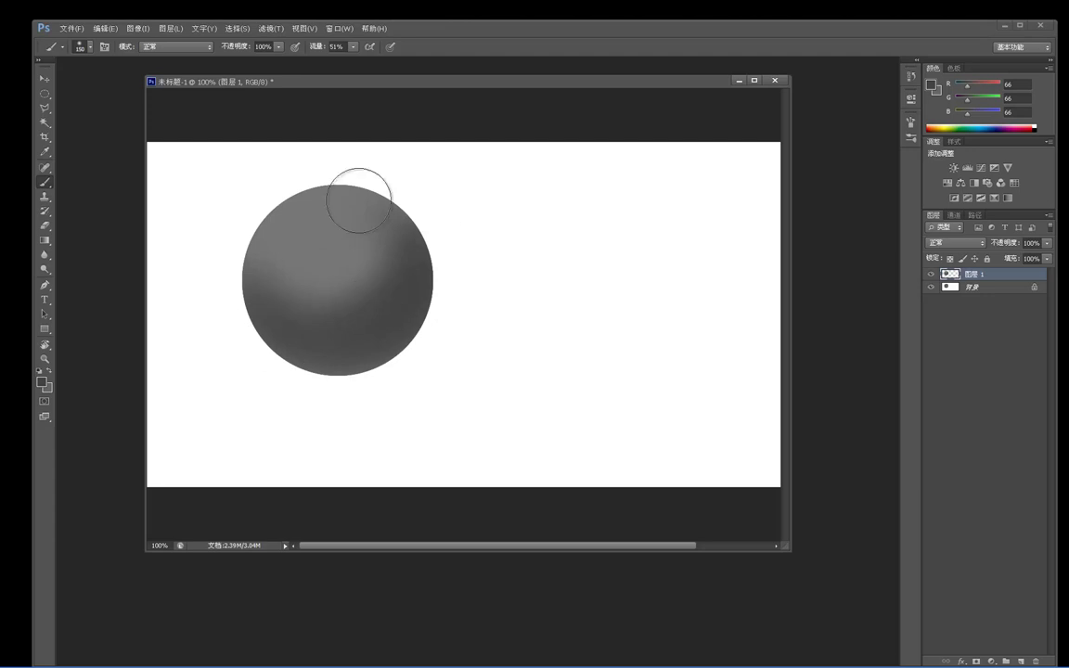
Step: Brighten the upper part of the sphere with a soft 300 px brush in white
key("x")
key("bracketright")
key("bracketright")
key("bracketright")
key("bracketright")
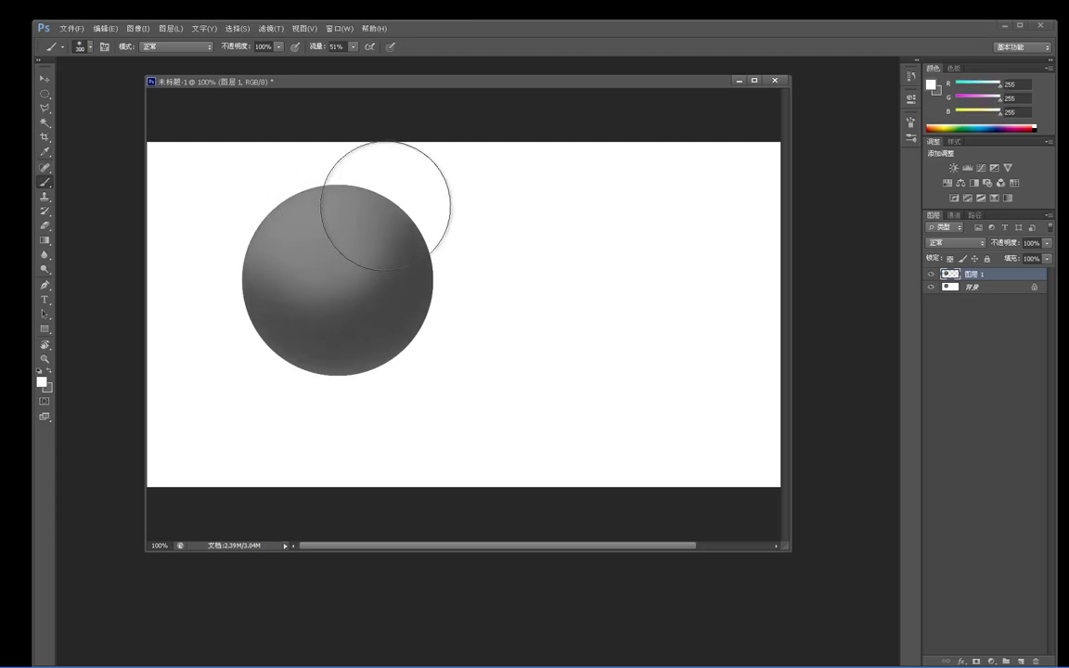
mouse_move(334, 184)
left_mouse_down()
mouse_move(387, 210)
mouse_move(274, 238)
mouse_move(398, 171)
mouse_move(415, 92)
left_mouse_up()
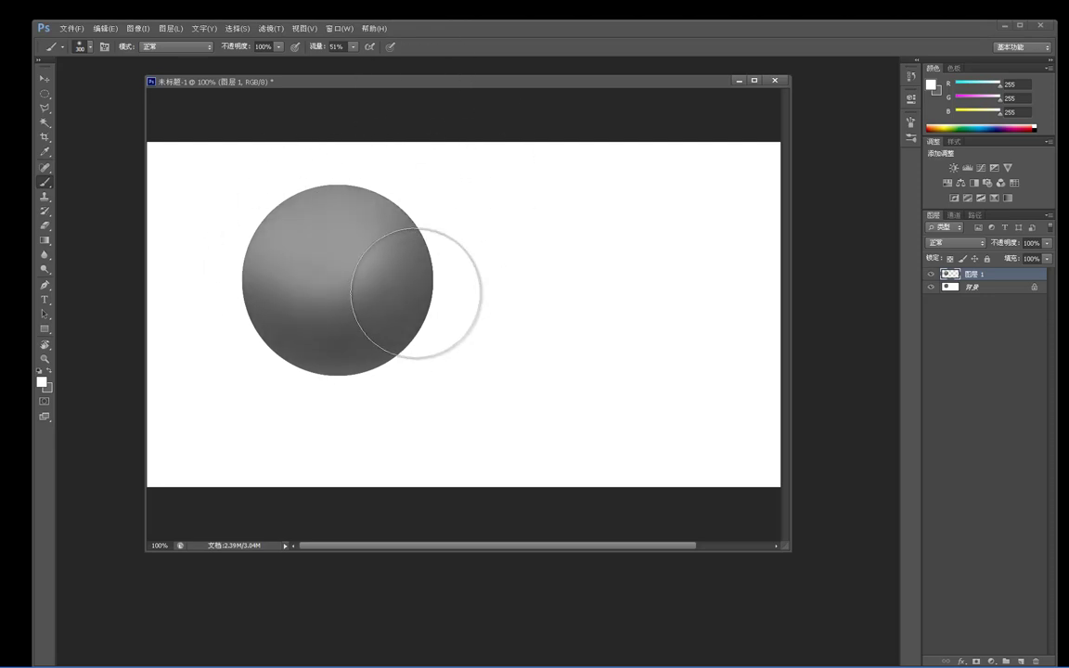
Step: Blend the sphere's shading with greys sampled from its light and dark areas, deepening the shadow along the lower-right edge
key("p")
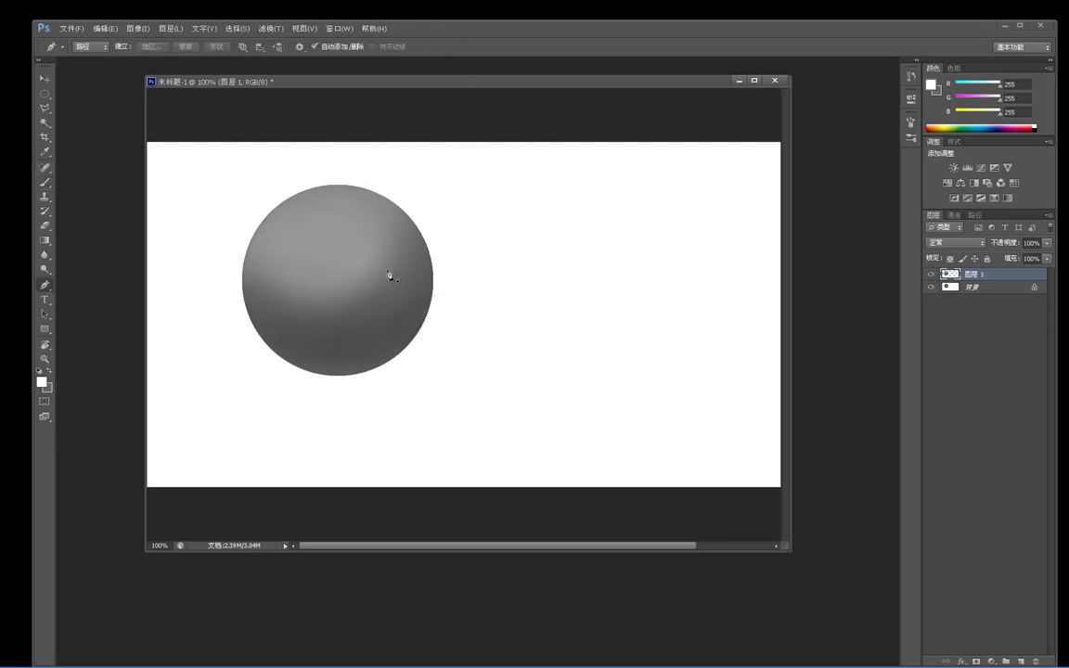
key("b")
key("bracketleft")
key("bracketleft")
key("bracketleft")
key("bracketleft")
left_click(258, 248, "alt")
key("bracketright")
key("bracketright")
key("bracketright")
key("bracketright")
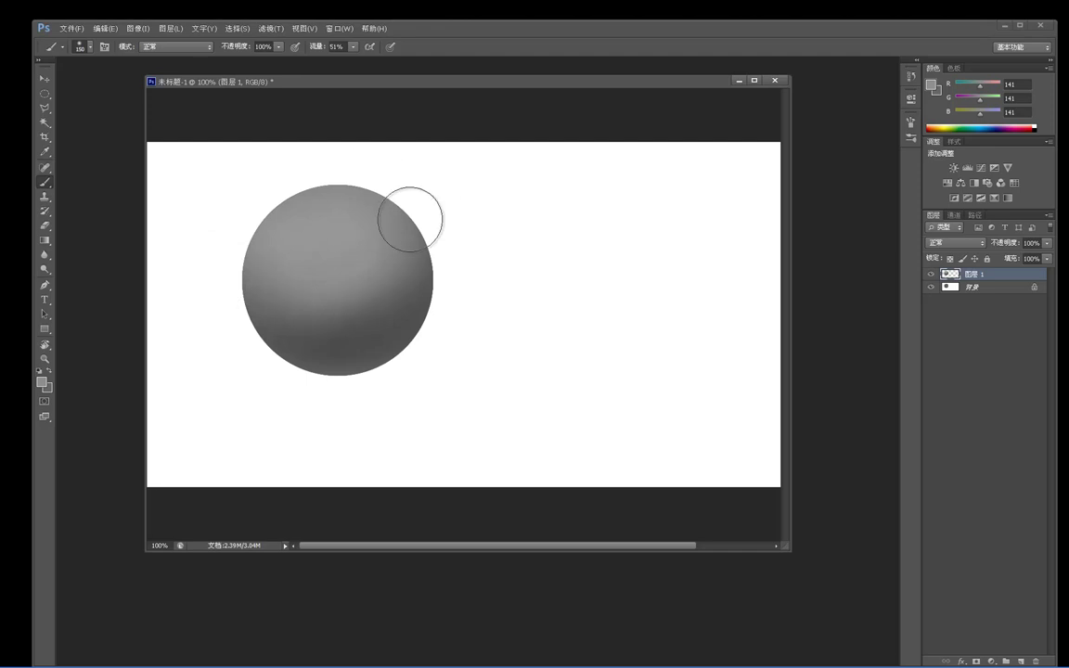
left_click(410, 313, "alt")
mouse_move(427, 302)
left_mouse_down()
mouse_move(394, 305)
mouse_move(398, 363)
left_mouse_up()
Step: Load the sphere layer's outline as a selection and copy it to another layer
key("m")
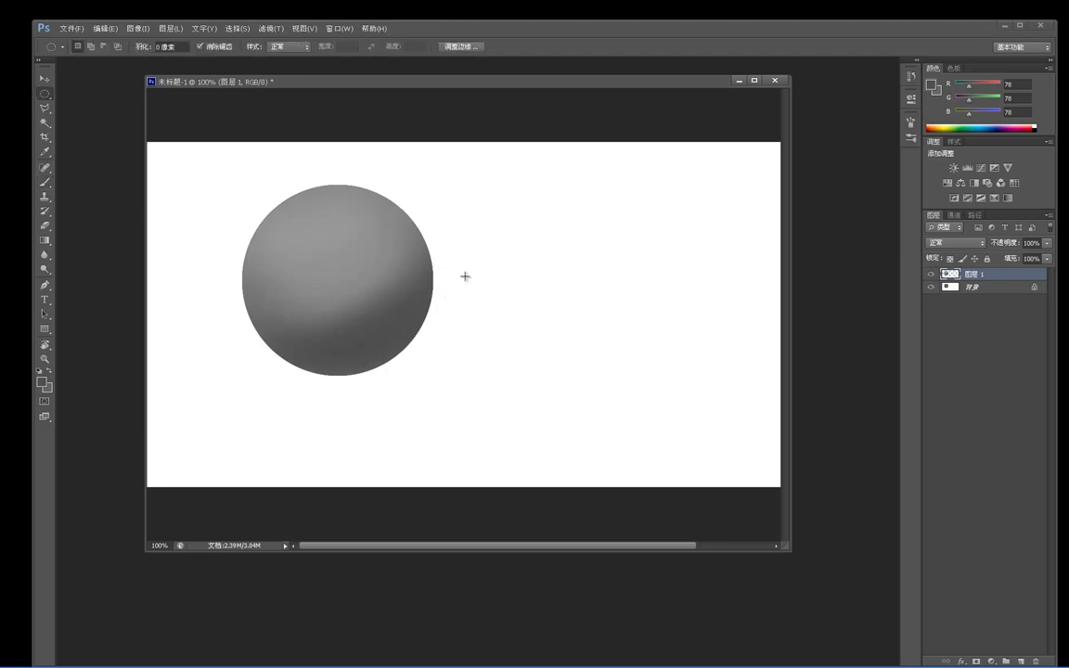
left_click(947, 274, "ctrl")
key("ctrl+j")
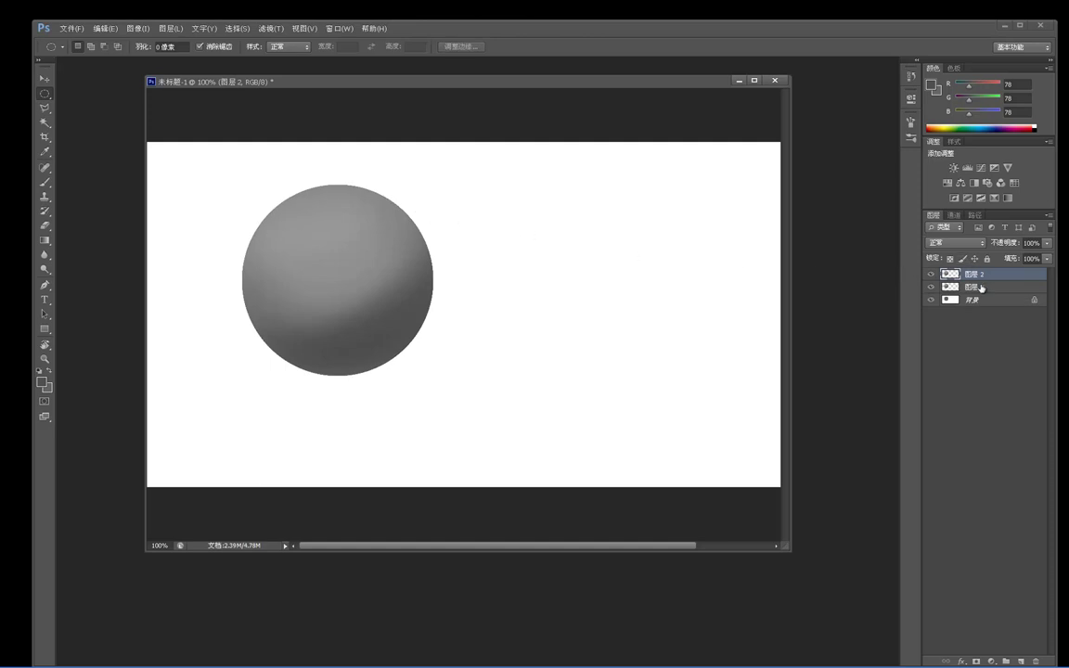
Step: Flatten the lower sphere copy (图层 1) to 19.24% height and shift it right at the sphere's base as a cast shadow
left_click(981, 289)
key("ctrl+t")
left_click_drag(337, 183, 359, 357)
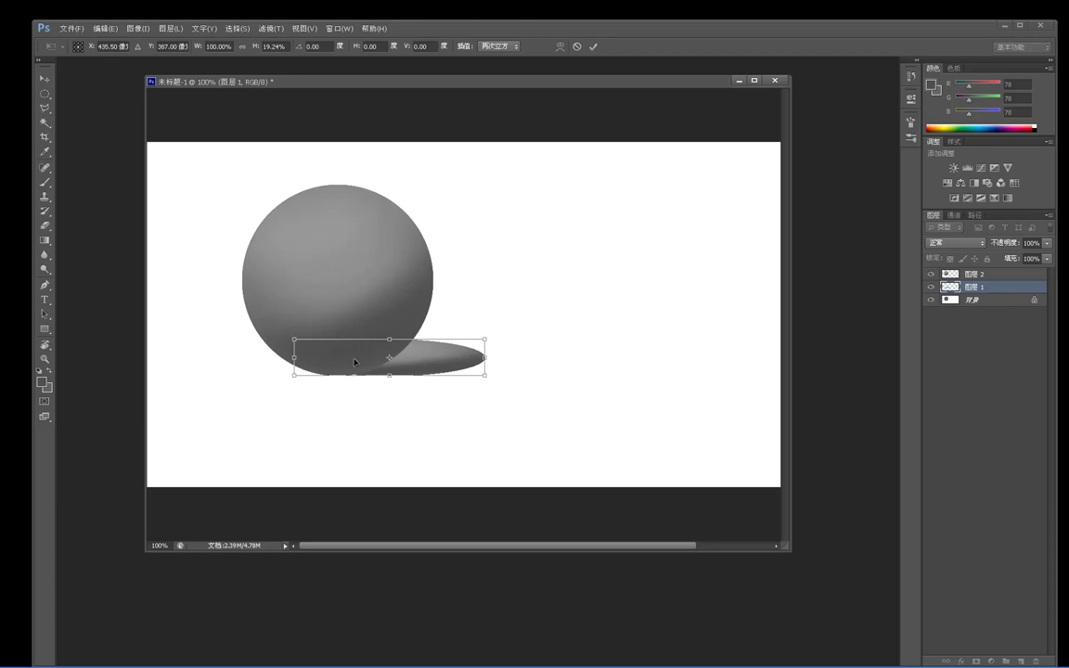
key("Return")
Step: Turn the flattened shadow ellipse black with a Hue/Saturation lightness of -100
key("m")
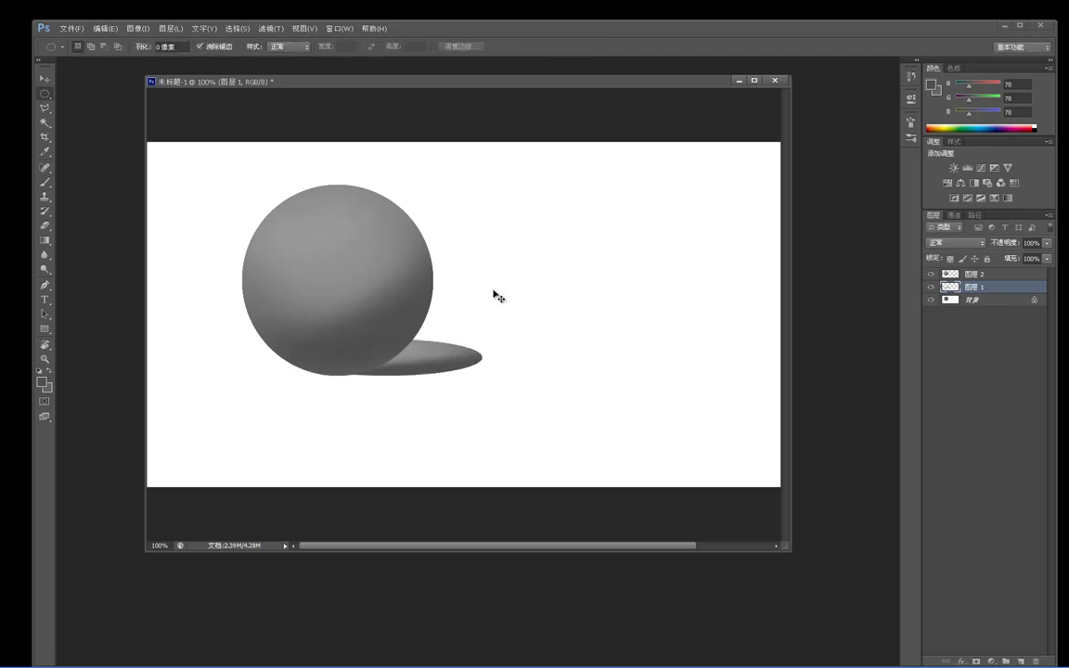
key("ctrl+u")
left_click_drag(603, 472, 546, 438)
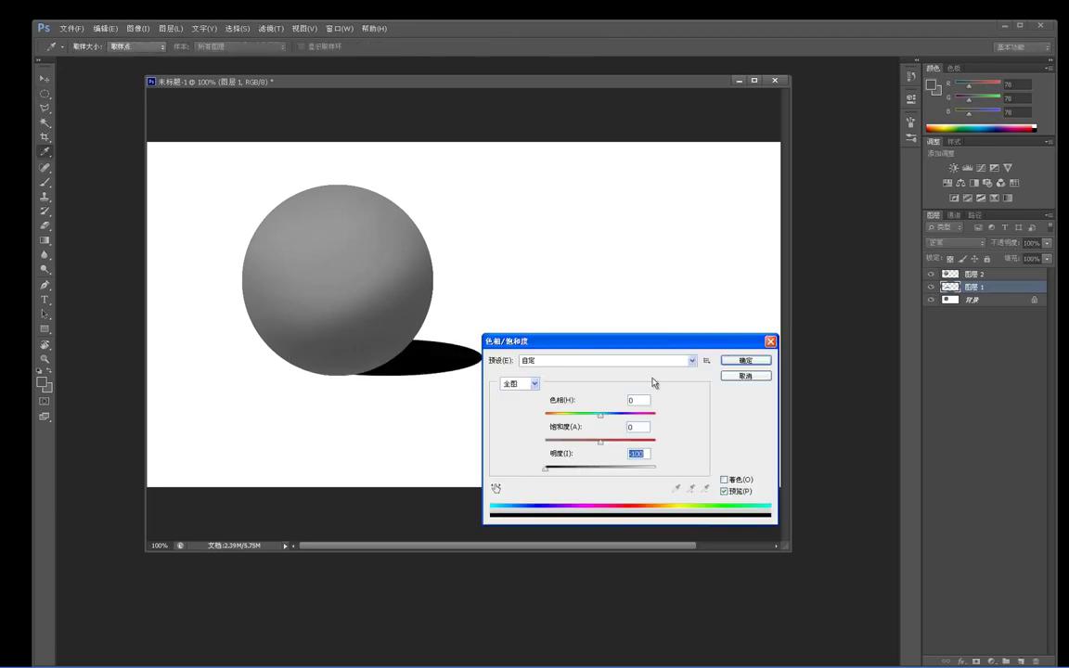
left_click(747, 362)
Step: Lighten the black shadow ellipse to dark grey with two Hue/Saturation lightness increases, and move it slightly down beneath the sphere
key("ctrl+u")
left_click_drag(601, 469, 609, 472)
left_click(742, 359)
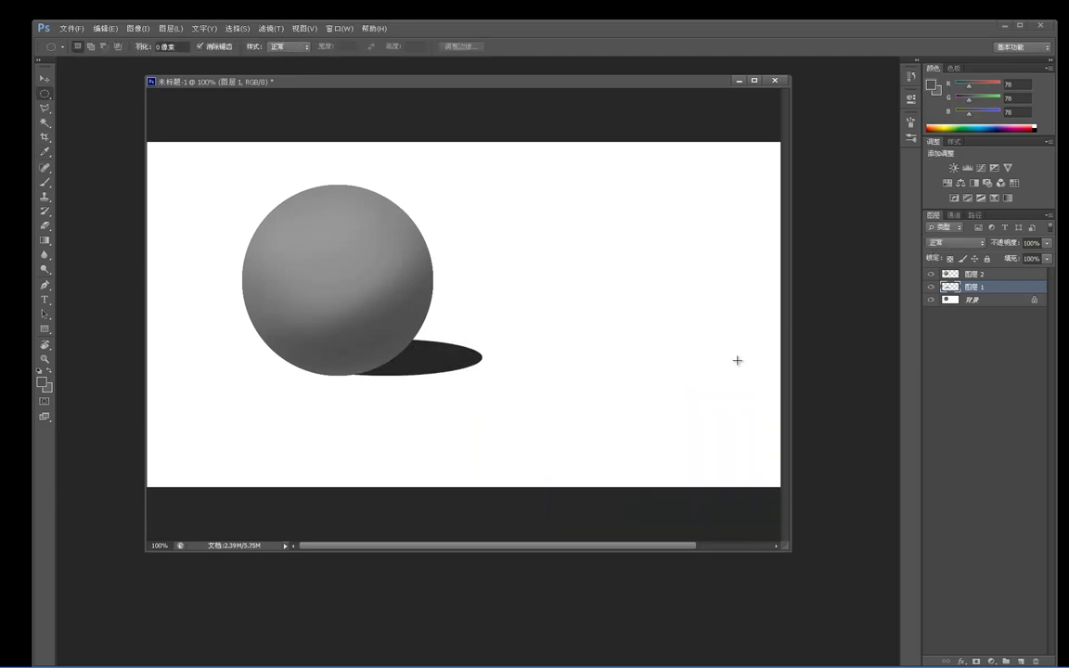
key("ctrl+u")
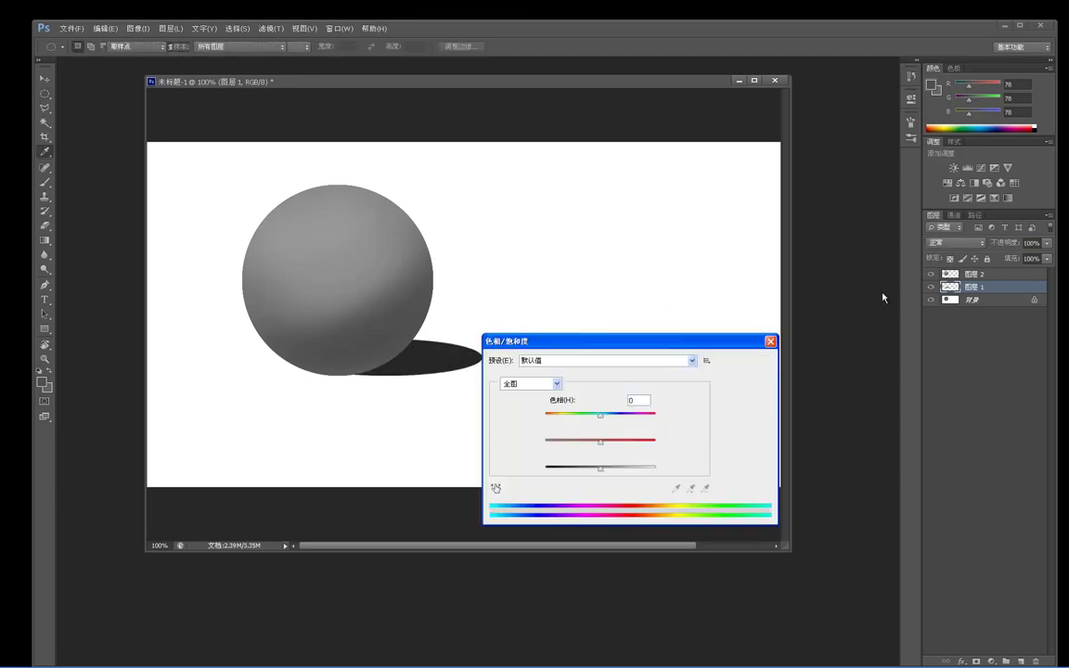
left_click_drag(602, 467, 612, 469)
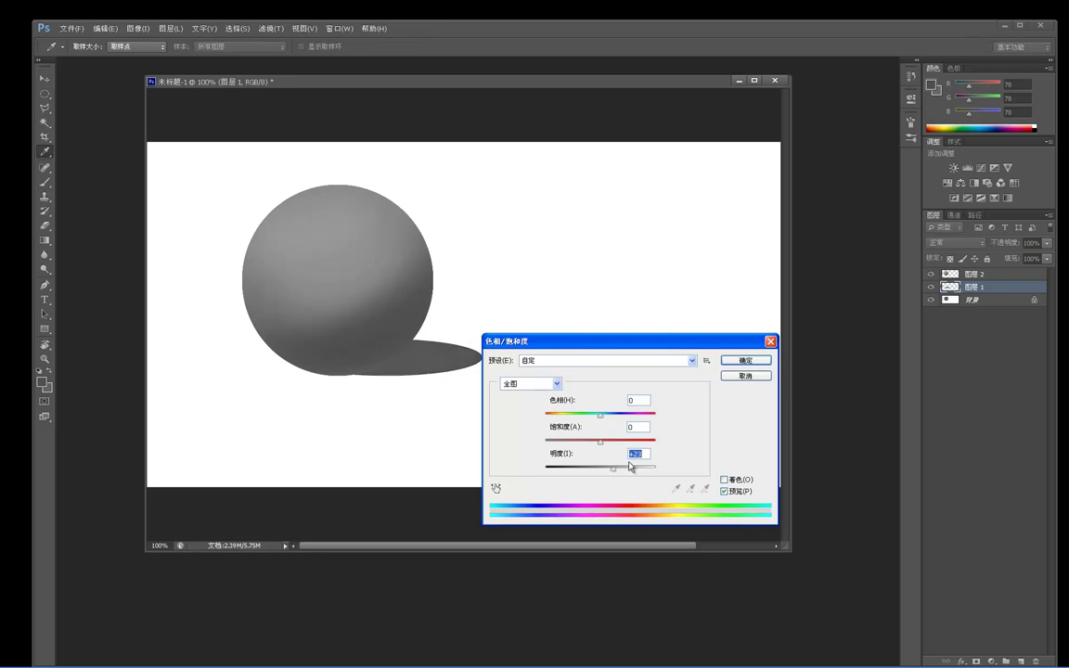
left_click(743, 360)
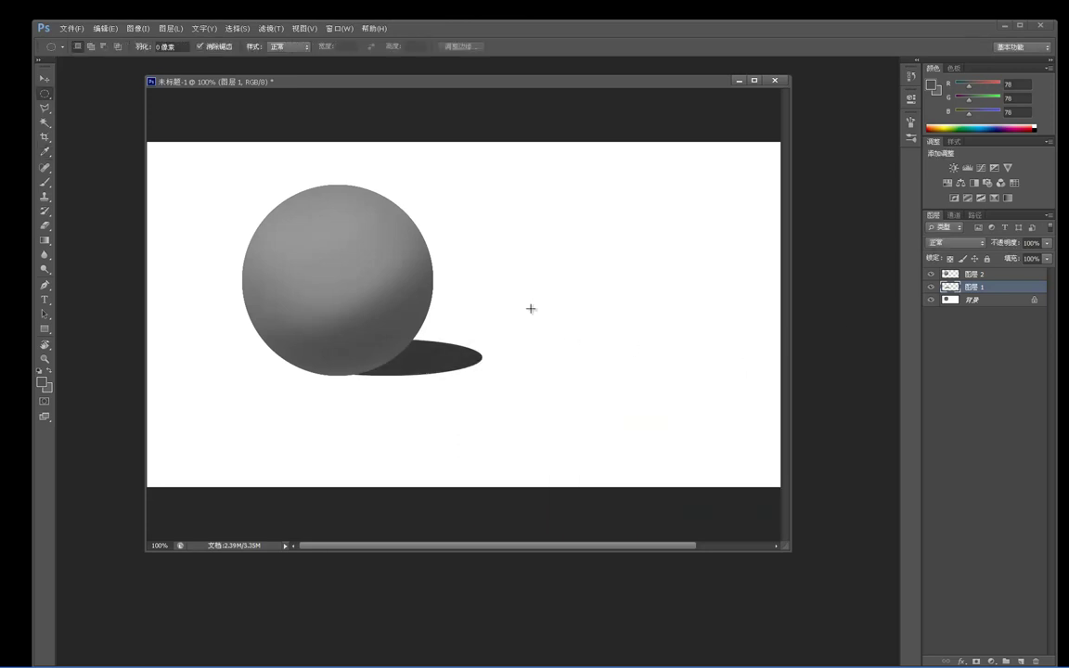
key("v")
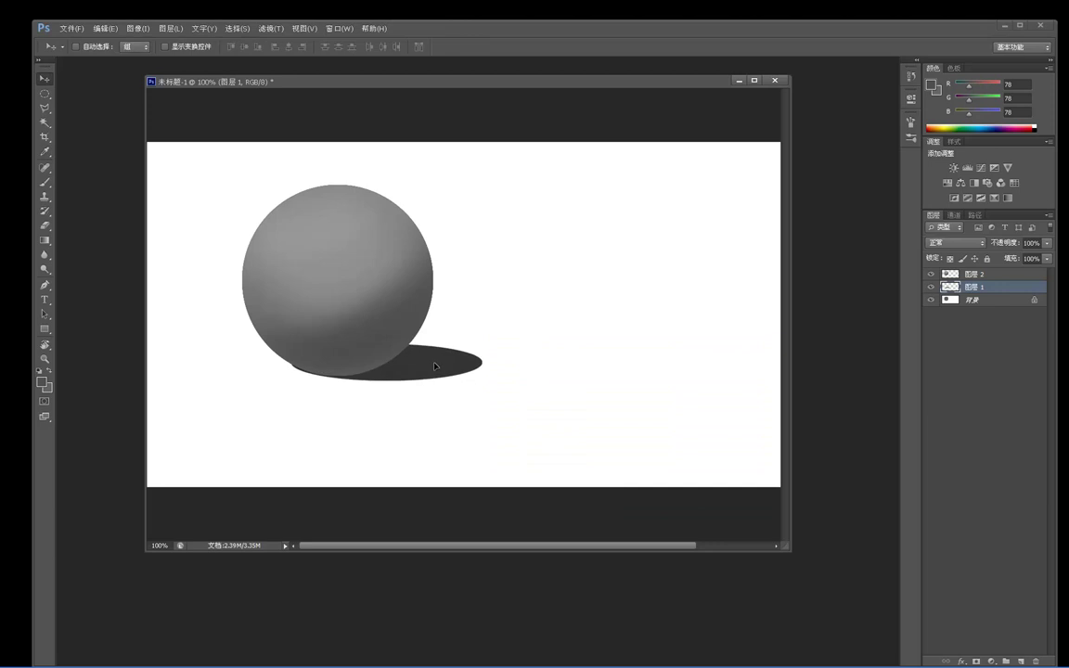
left_click_drag(435, 362, 435, 365)
Step: Paint a soft white highlight over the upper part of the sphere on 图层 2, using 100% brush flow
key("b")
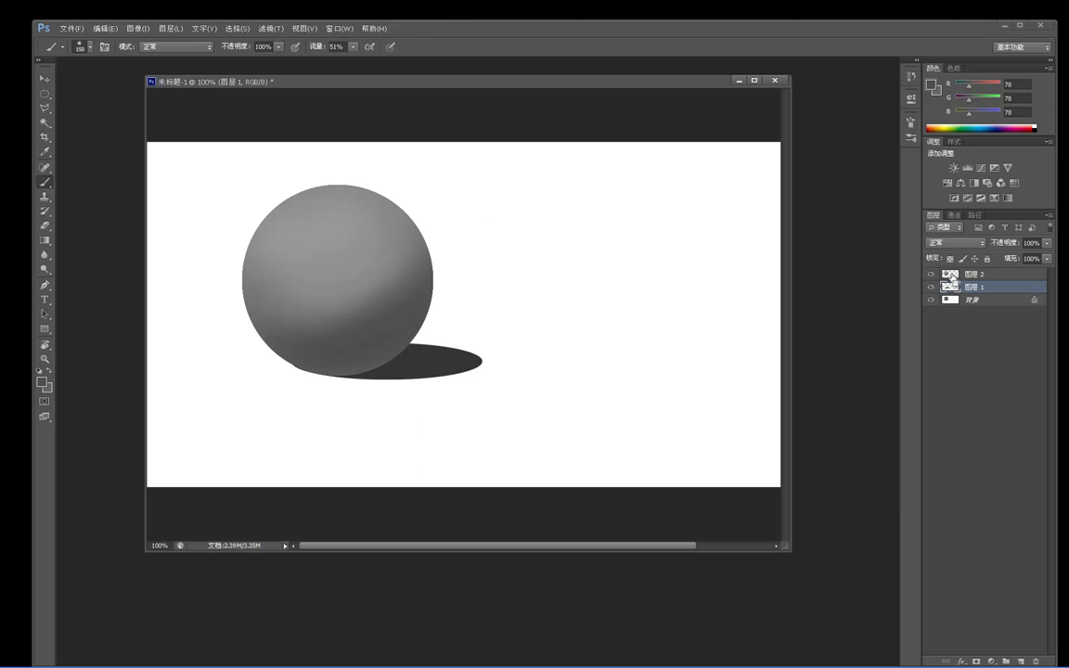
key("x")
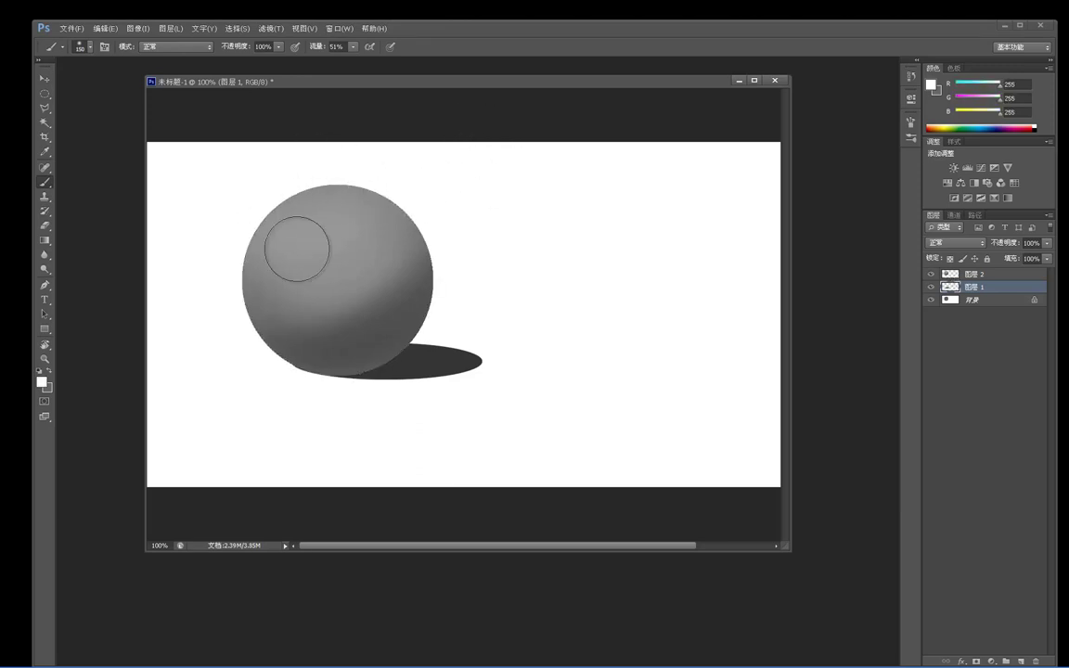
left_click_drag(318, 50, 366, 50)
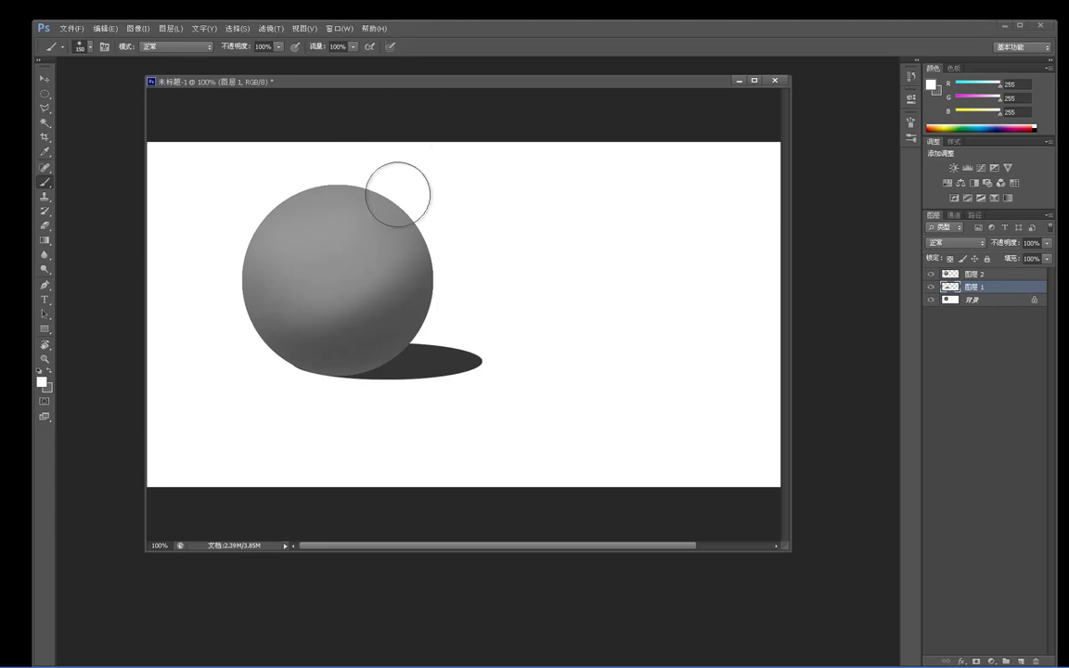
key("]")
key("]")
key("]")
key("]")
key("]")
key("bracketright")
key("bracketleft")
key("bracketleft")
key("bracketleft")
key("bracketleft")
key("bracketleft")
key("bracketleft")
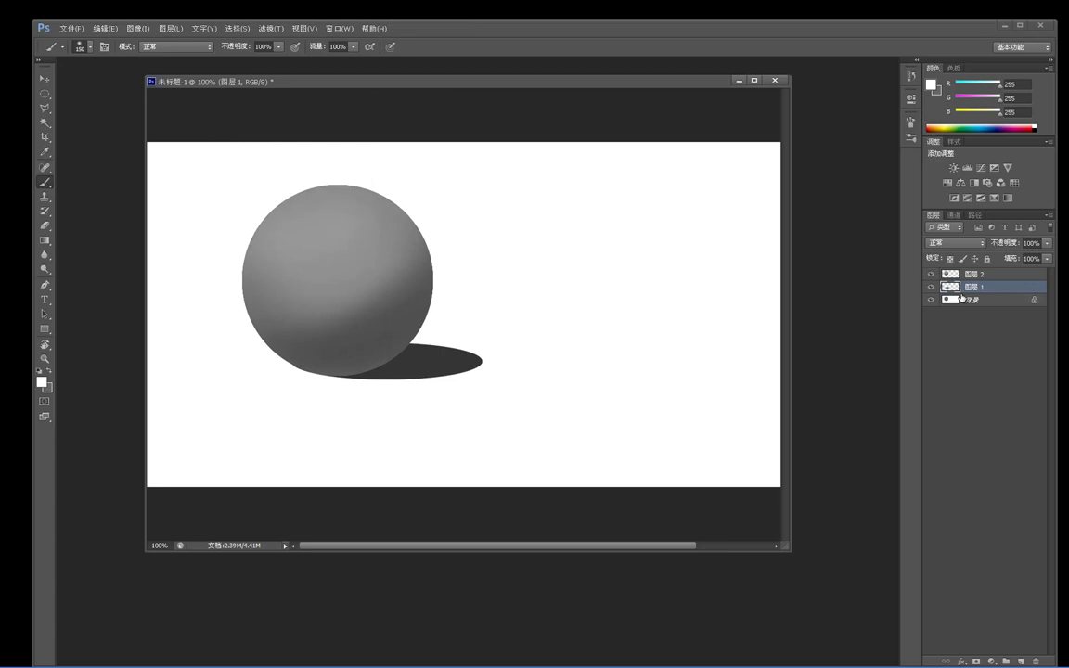
left_click(974, 274)
left_click_drag(329, 194, 369, 185)
mouse_move(287, 224)
left_mouse_down()
mouse_move(375, 220)
mouse_move(336, 265)
mouse_move(261, 261)
mouse_move(361, 198)
mouse_move(398, 231)
mouse_move(334, 260)
mouse_move(257, 235)
left_mouse_up()
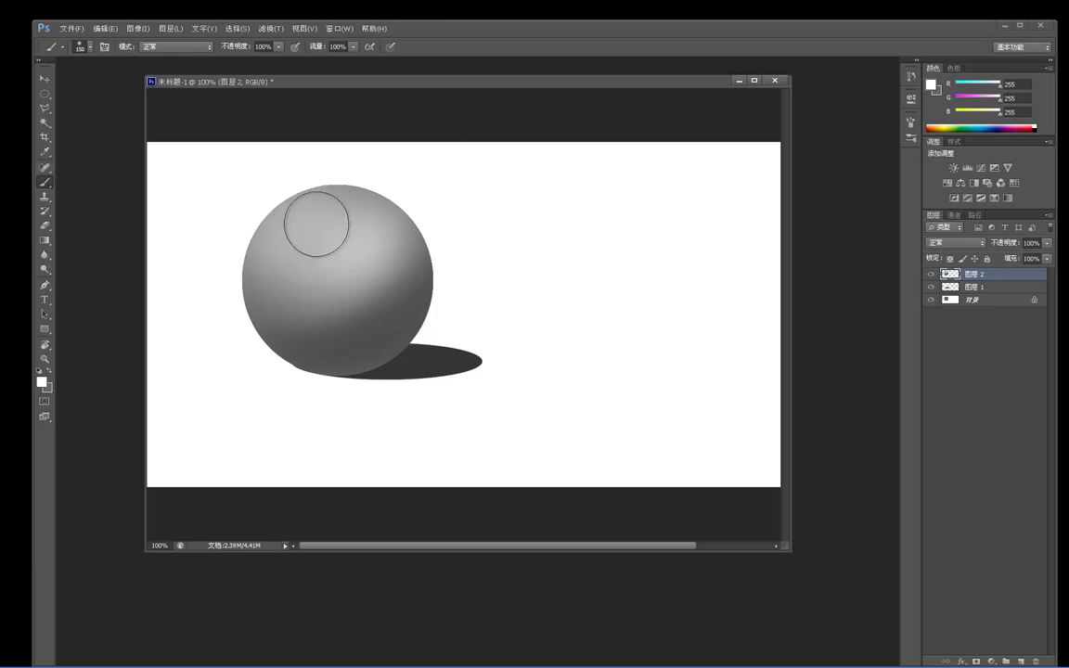
key("bracketleft")
key("bracketleft")
mouse_move(318, 229)
left_mouse_down()
mouse_move(382, 204)
mouse_move(363, 228)
mouse_move(316, 214)
mouse_move(301, 223)
mouse_move(331, 211)
left_mouse_up()
Step: Brighten the sphere's upper-left area broadly with a white 300 px soft brush
key("bracketright")
key("bracketright")
key("bracketright")
key("bracketright")
key("bracketright")
key("bracketright")
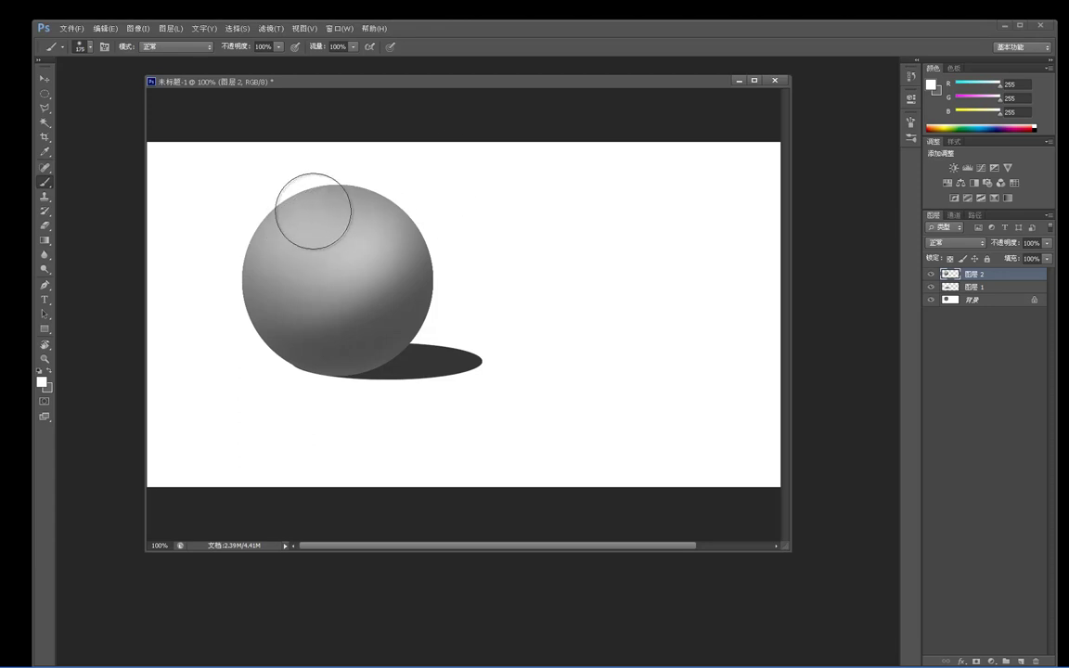
mouse_move(244, 218)
left_mouse_down()
mouse_move(295, 215)
mouse_move(233, 246)
mouse_move(275, 210)
left_mouse_up()
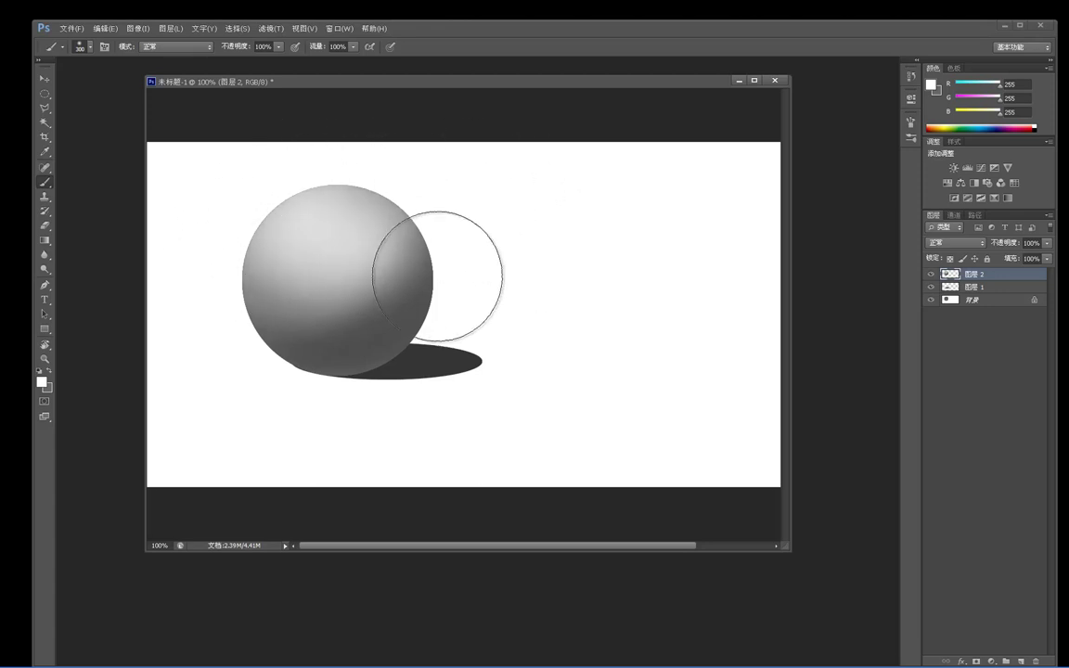
Step: Darken the sphere's right side with an 80 px brush in the dark grey sampled from the cast shadow (RGB 52)
left_click(436, 355, "alt")
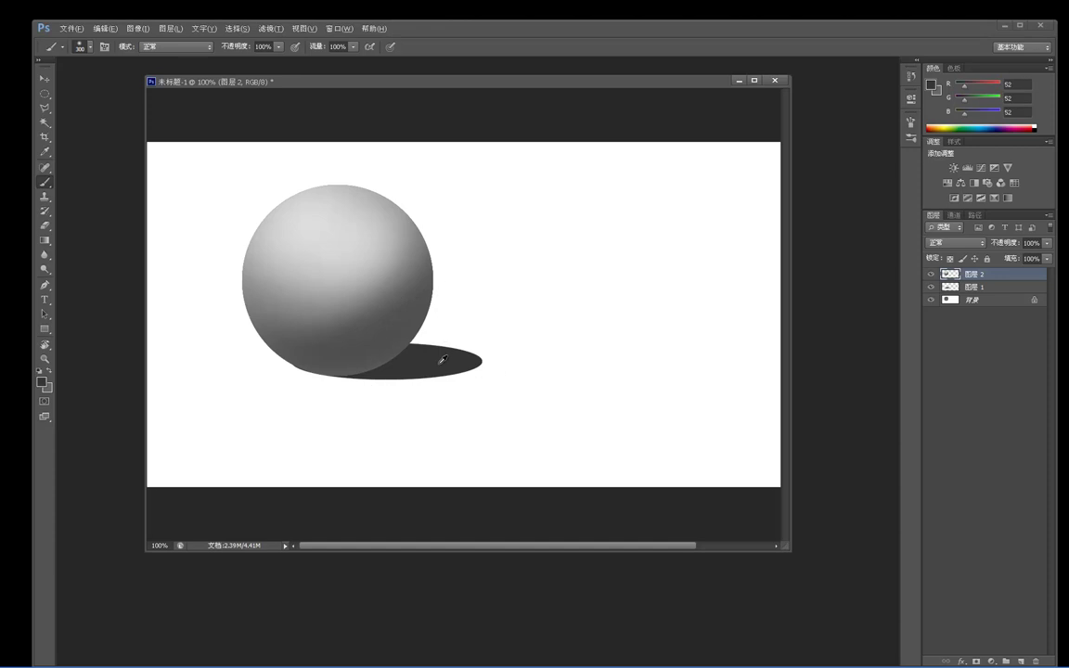
key("bracketleft")
key("bracketleft")
key("bracketleft")
key("bracketleft")
key("bracketleft")
key("bracketleft")
key("bracketleft")
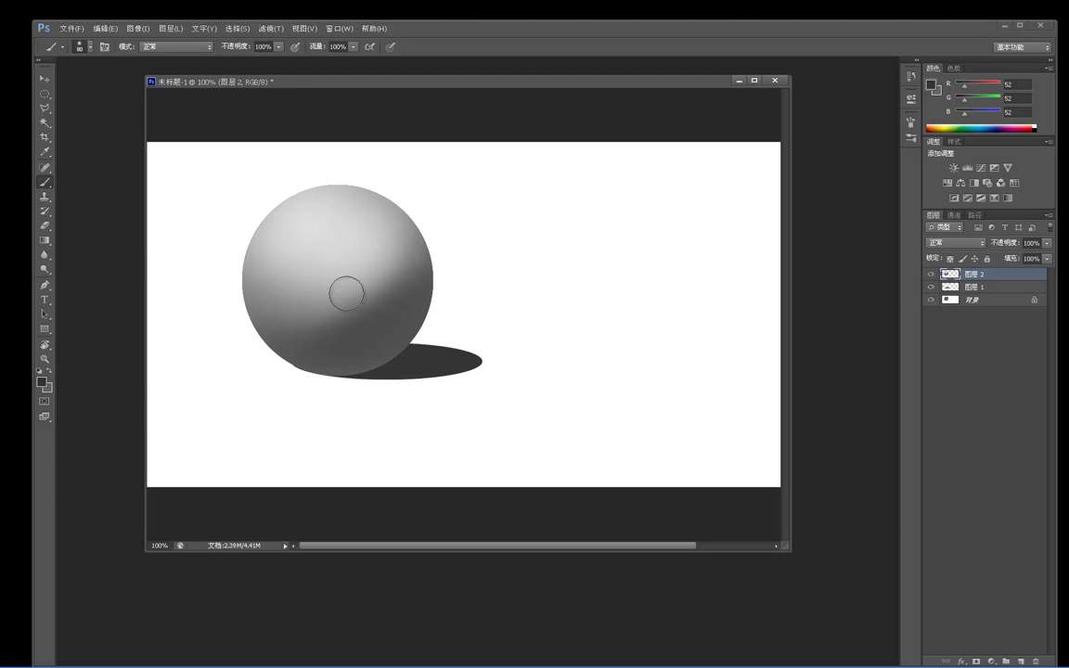
mouse_move(404, 225)
left_mouse_down()
mouse_move(398, 208)
mouse_move(396, 265)
left_mouse_up()
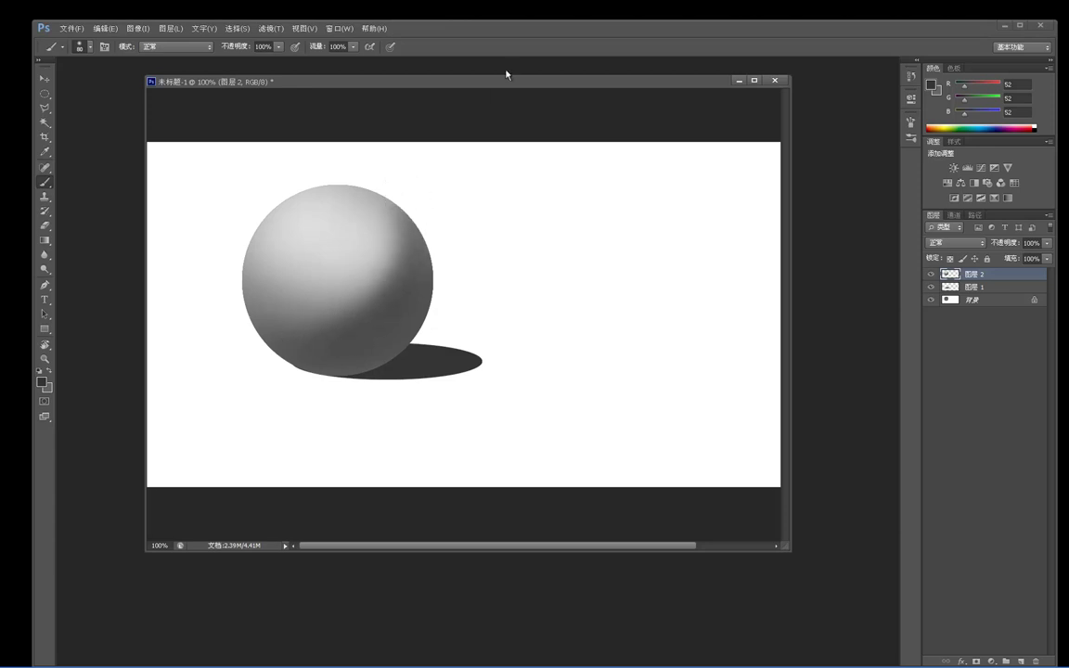
Step: Blend the light-to-dark transition across the sphere's right and lower side with mid and dark greys sampled from the picture
left_click(401, 207, "alt")
key("bracketright")
key("bracketright")
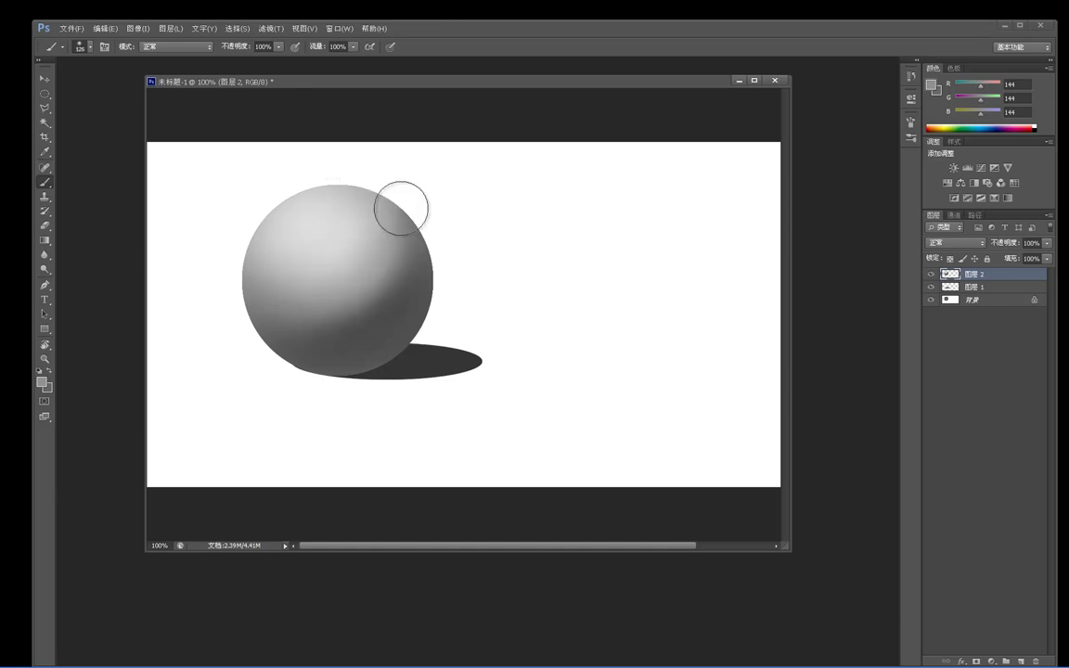
left_click(431, 358, "alt")
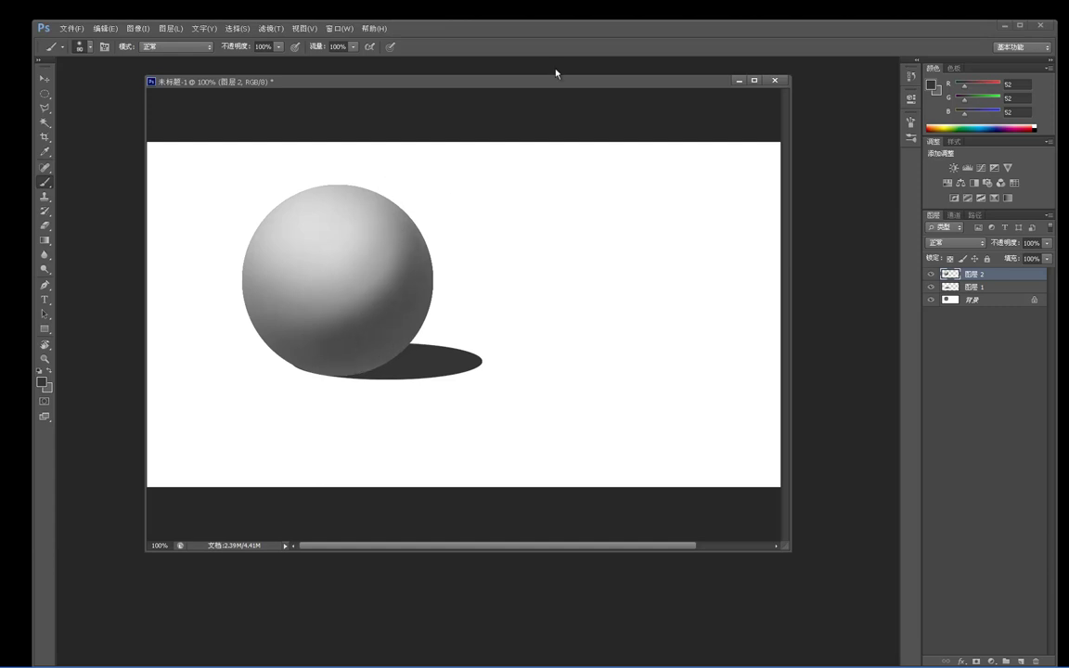
left_click(382, 288, "alt")
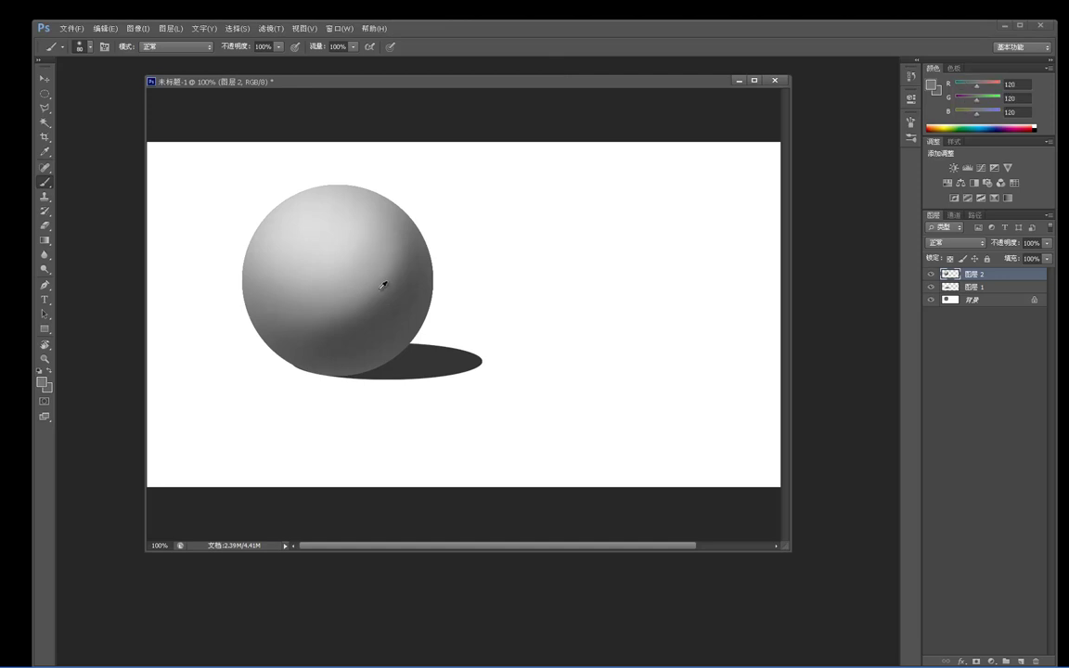
left_click_drag(354, 299, 336, 275)
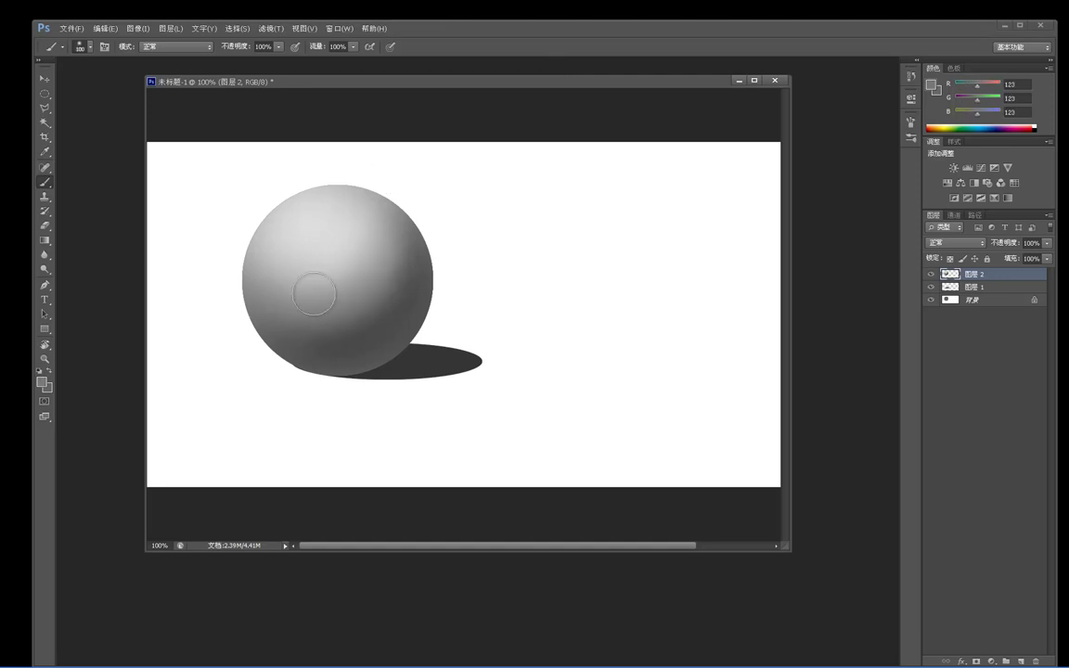
Step: Refine the sphere's highlight, core shadow and lower-right reflected light with further sampled greys, and clear the selection
key("z")
left_click(475, 235, "alt")
left_click(464, 238, "alt")
left_click(406, 276, "ctrl")
left_click(394, 265, "ctrl")
left_click(382, 245, "ctrl")
left_click(378, 240, "ctrl")
left_click_drag(371, 227, 396, 228)
key("ctrl+d")
left_click(448, 322, "alt")
left_click(387, 357, "alt")
left_click(311, 223, "alt")
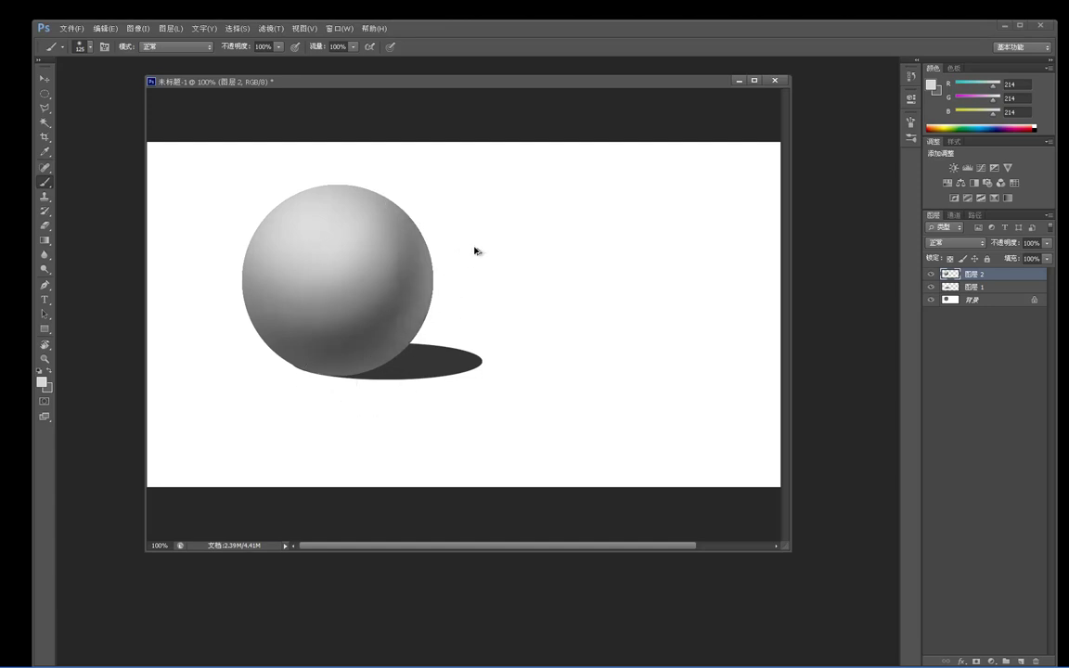
Step: Lighten the outer end of the cast shadow within a selection of its outline, using sampled greys around RGB 103
key("z")
left_click(414, 305, "alt")
left_click(418, 251, "alt")
left_click(439, 196, "alt")
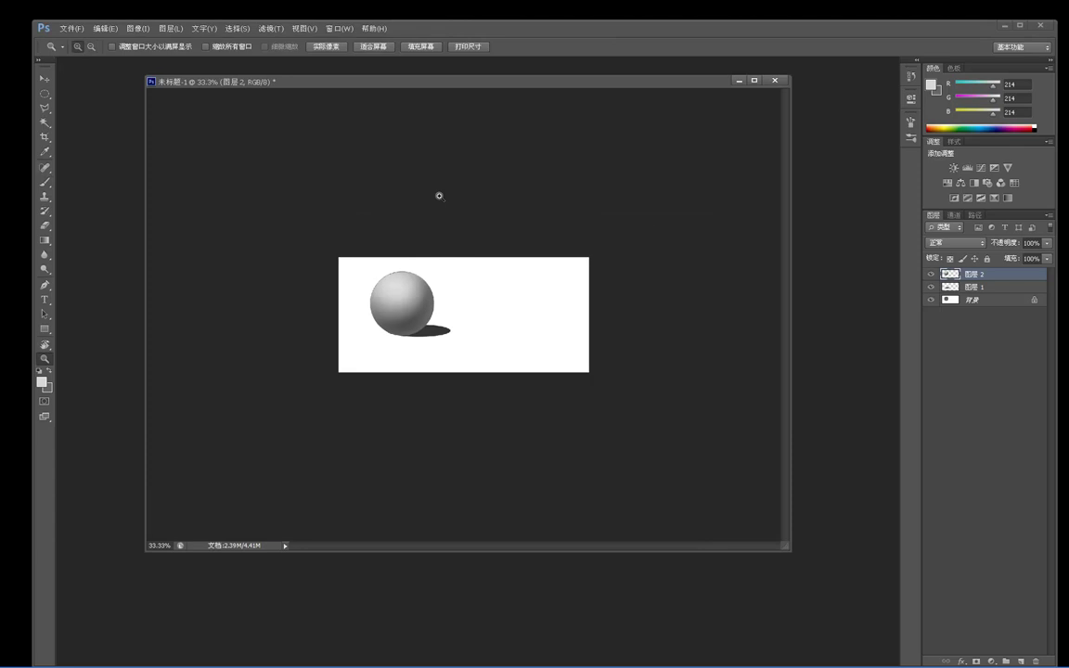
key("ctrl+1")
key("b")
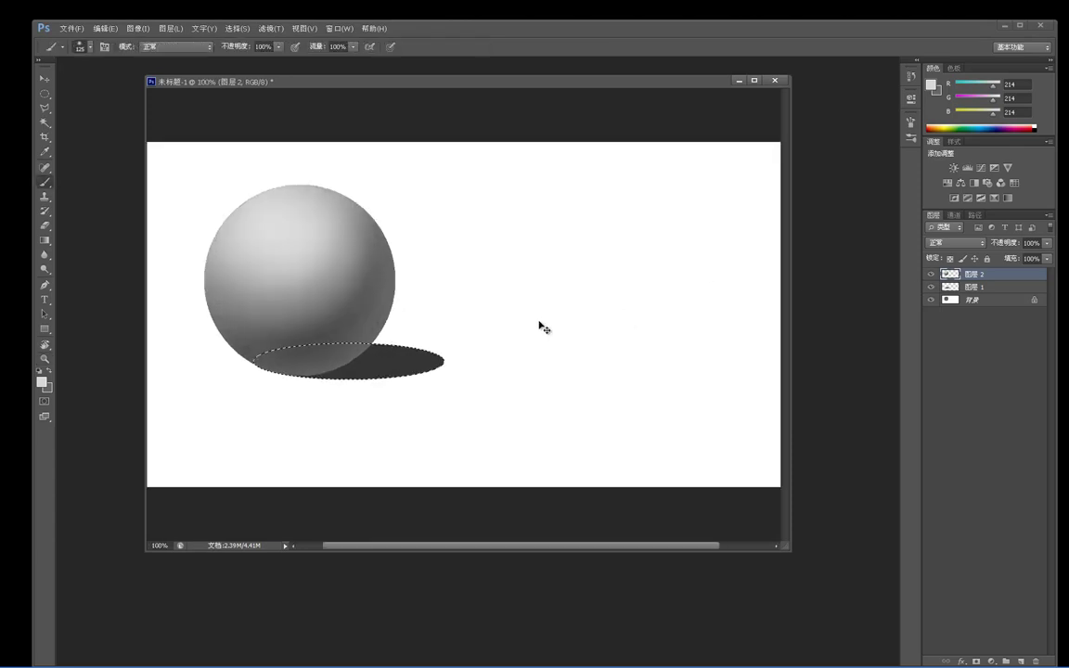
left_click(464, 340, "alt")
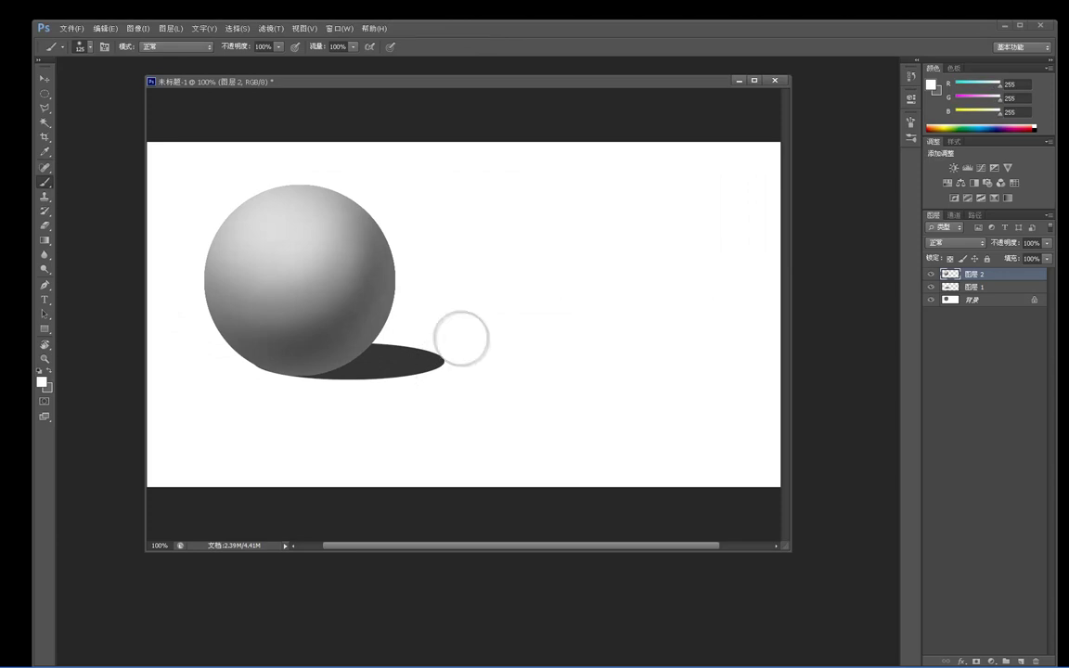
left_click(431, 359, "alt")
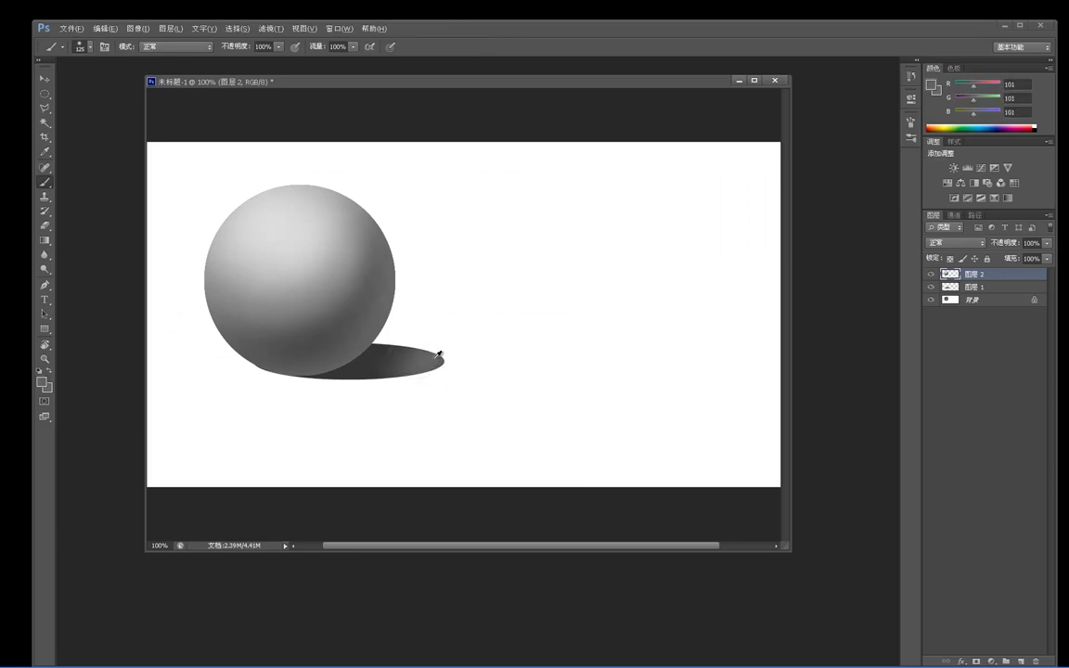
left_click(432, 355, "alt")
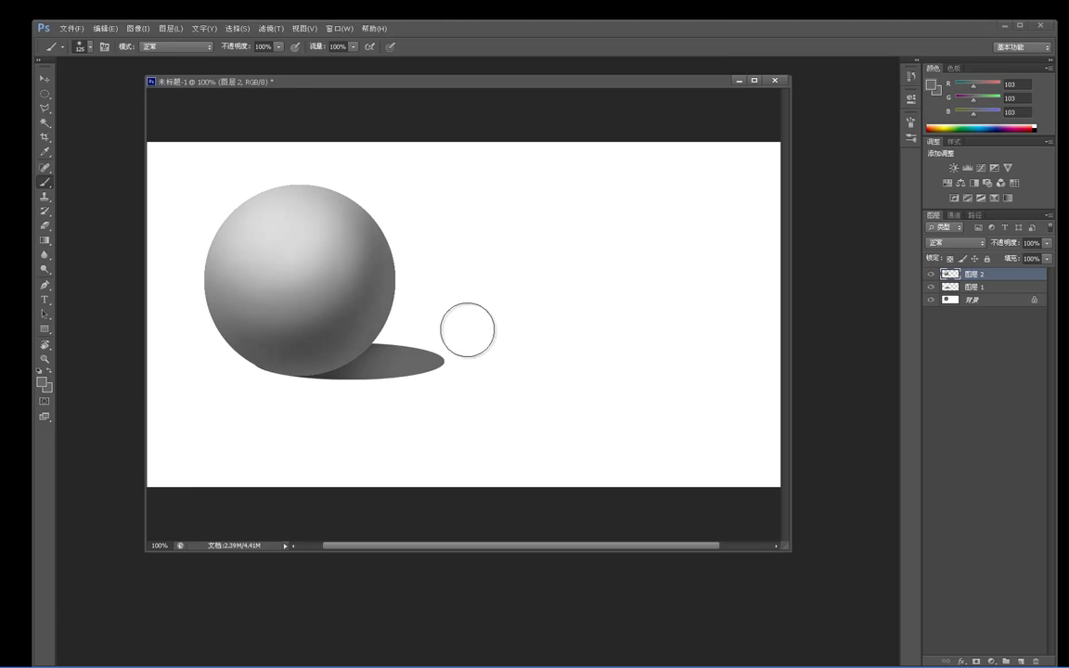
key("m")
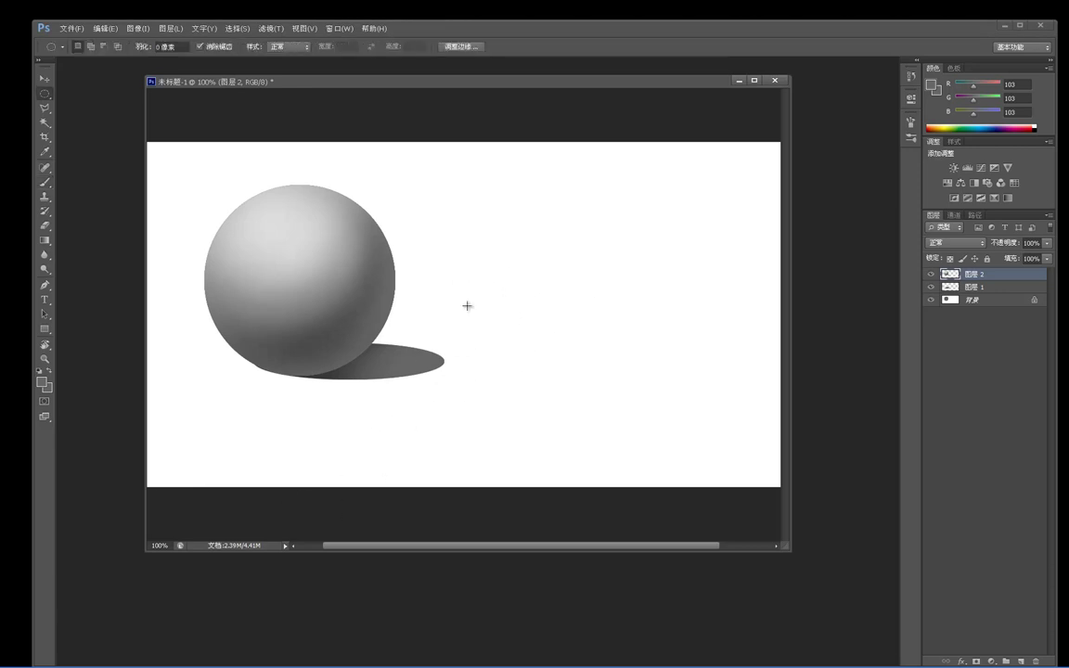
left_click_drag(154, 142, 504, 474)
key("ctrl+d")
Step: Draw a rectangular marquee selection around the sphere and its cast shadow
right_click(41, 97)
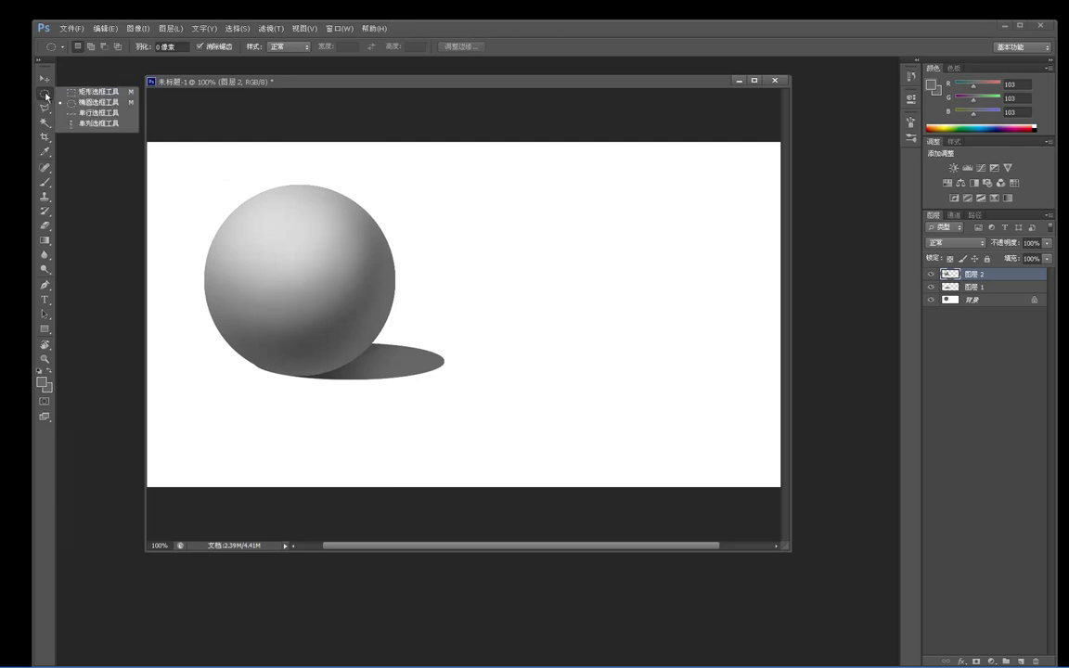
left_click(74, 92)
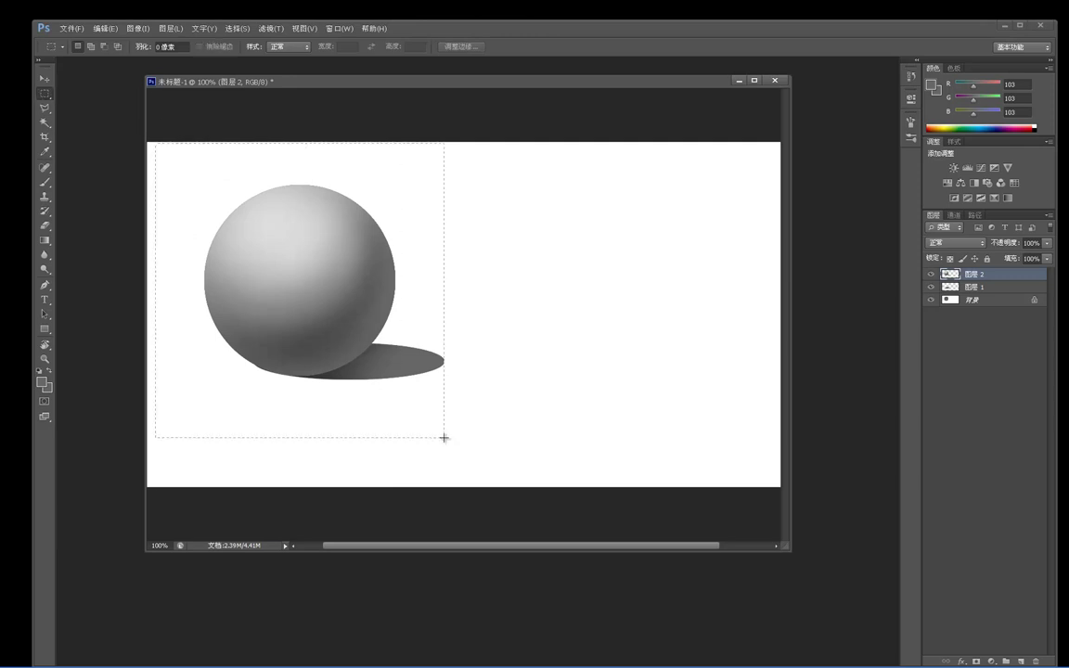
left_click_drag(466, 442, 471, 443)
Step: Cover the selected area of the background layer (背景) with soft grey brush strokes, evening the upper part with a sampled grey (RGB 153)
left_click(965, 303)
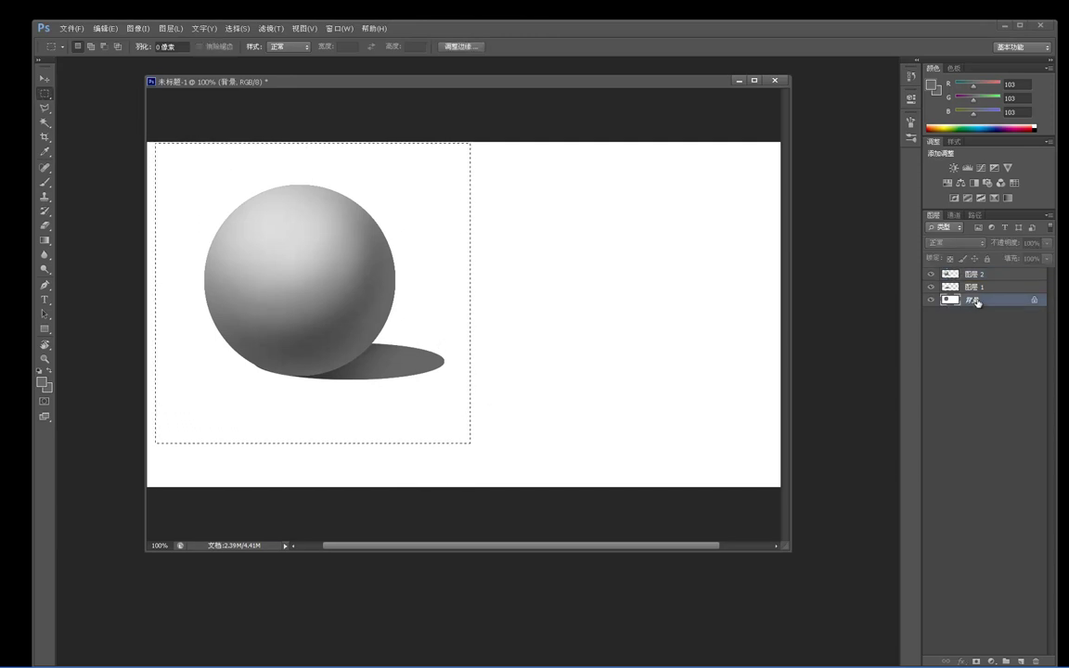
key("b")
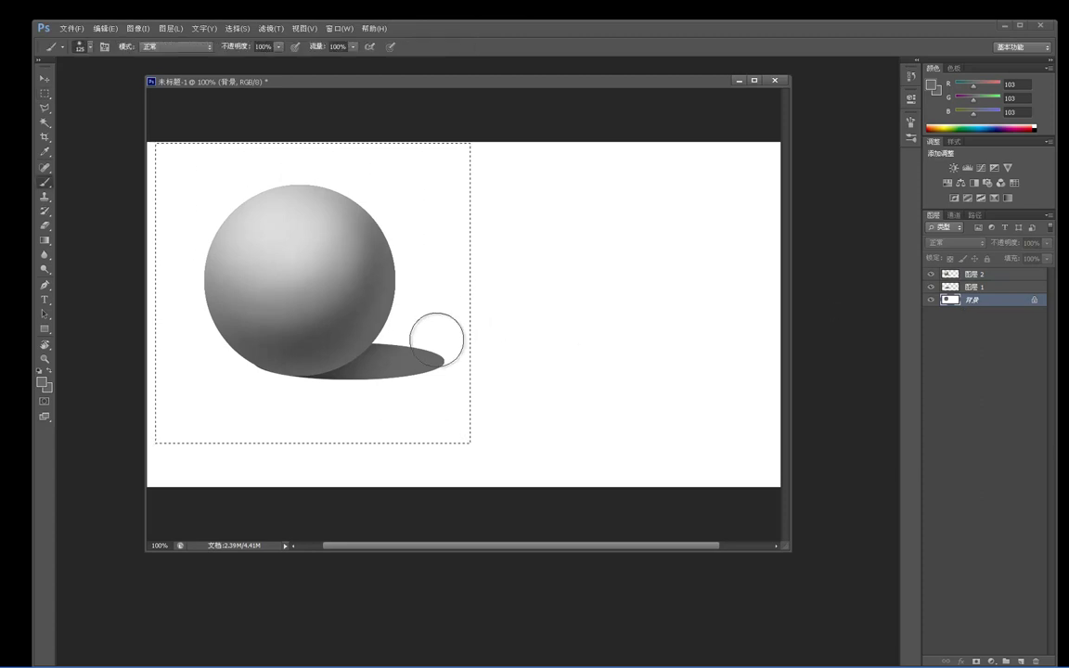
mouse_move(425, 501)
left_mouse_down()
mouse_move(387, 387)
mouse_move(386, 227)
mouse_move(327, 112)
mouse_move(296, 176)
left_mouse_up()
mouse_move(273, 418)
left_mouse_down()
mouse_move(215, 484)
mouse_move(172, 122)
left_mouse_up()
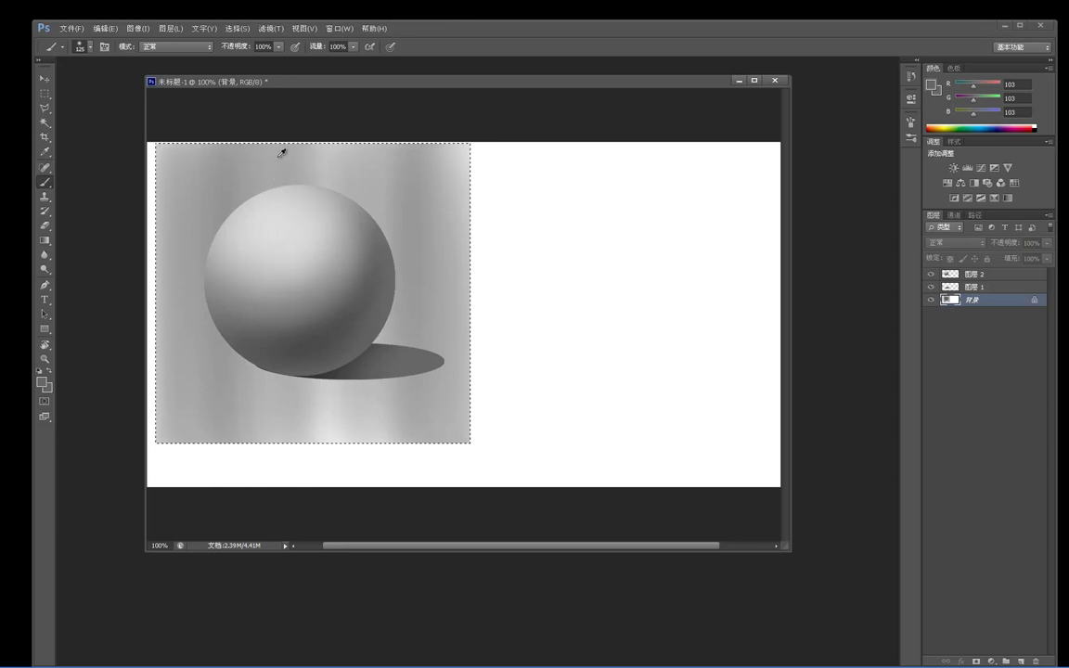
left_click(225, 161, "alt")
left_click(222, 160, "alt")
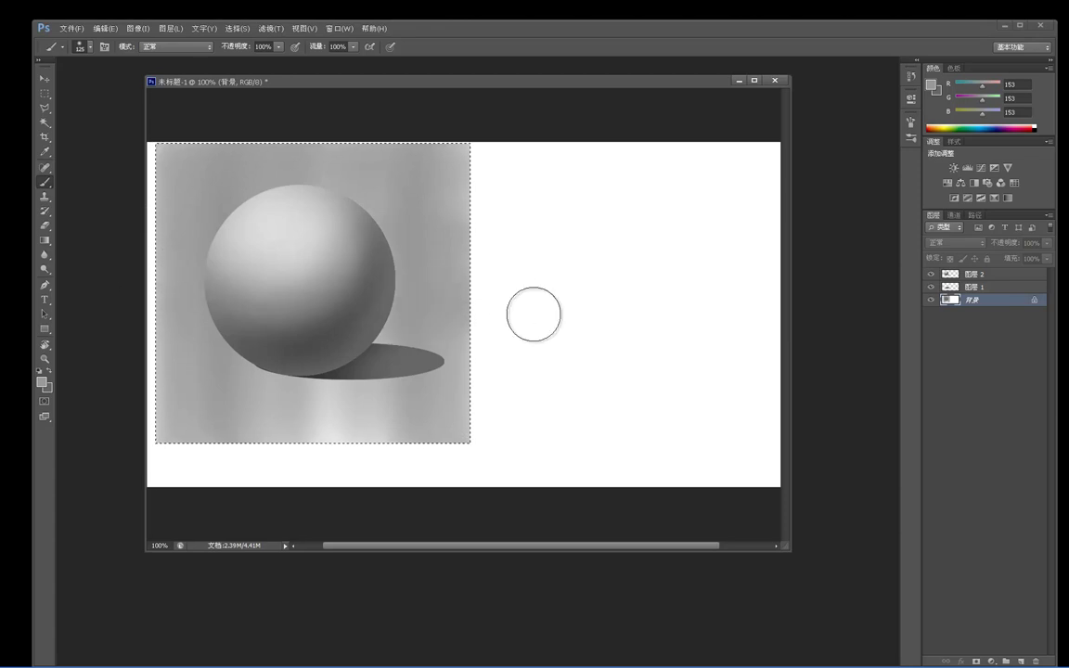
Step: Widen the document window and darken the backdrop behind the sphere with sampled grey (RGB 99), blending its right side with RGB 150
left_click_drag(146, 364, 512, 378)
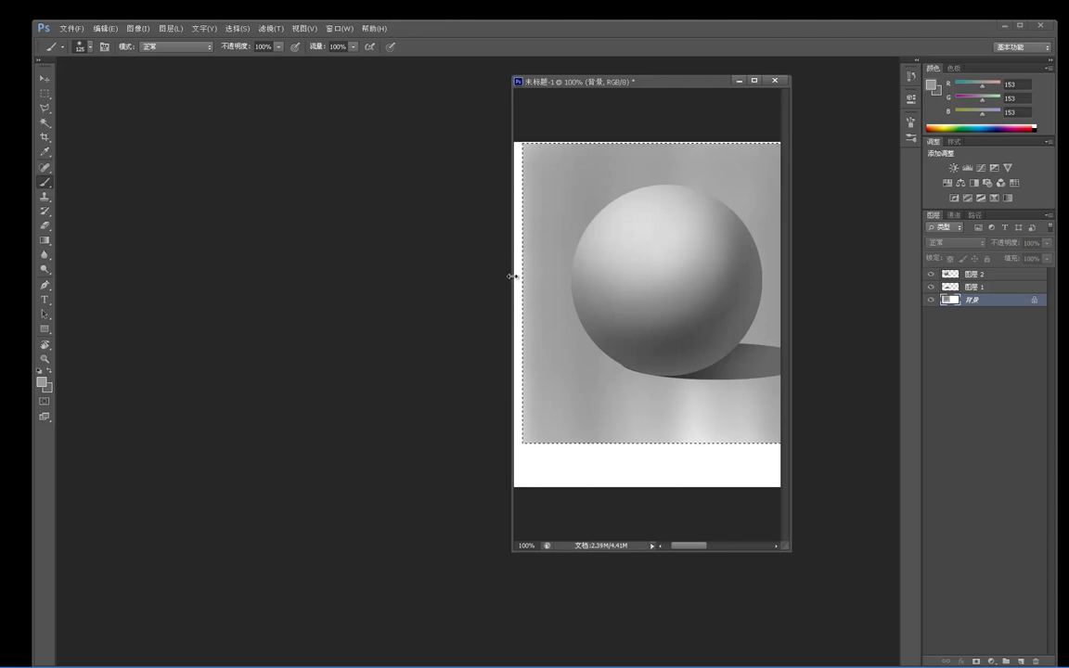
left_click_drag(513, 268, 78, 265)
left_click(300, 350, "alt")
left_click(275, 362, "alt")
mouse_move(89, 323)
left_mouse_down()
mouse_move(485, 334)
mouse_move(395, 314)
mouse_move(392, 283)
mouse_move(223, 255)
left_mouse_up()
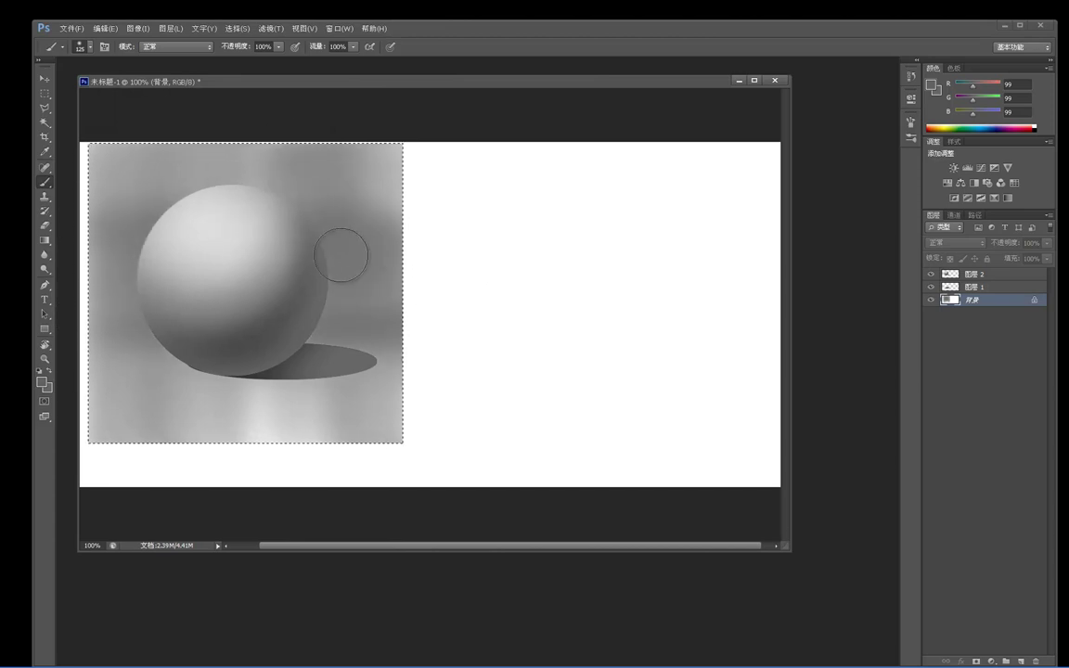
left_click(397, 239, "alt")
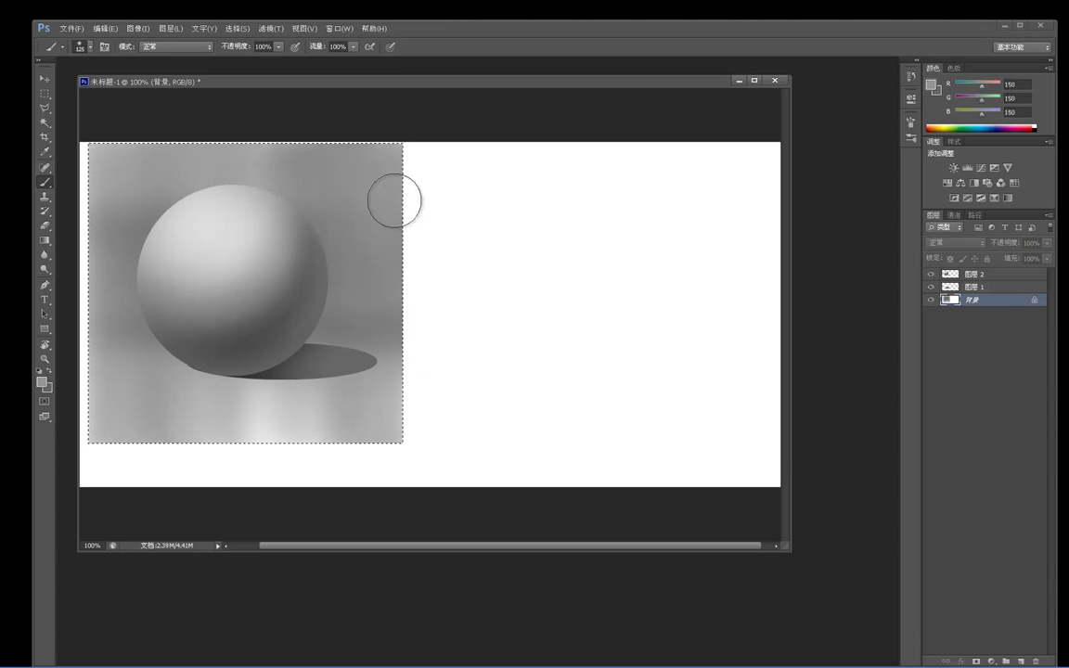
Step: Darken the backdrop left of the sphere with sampled grey (RGB 83) and even out the floor with sampled grey (RGB 162)
left_click(307, 353, "alt")
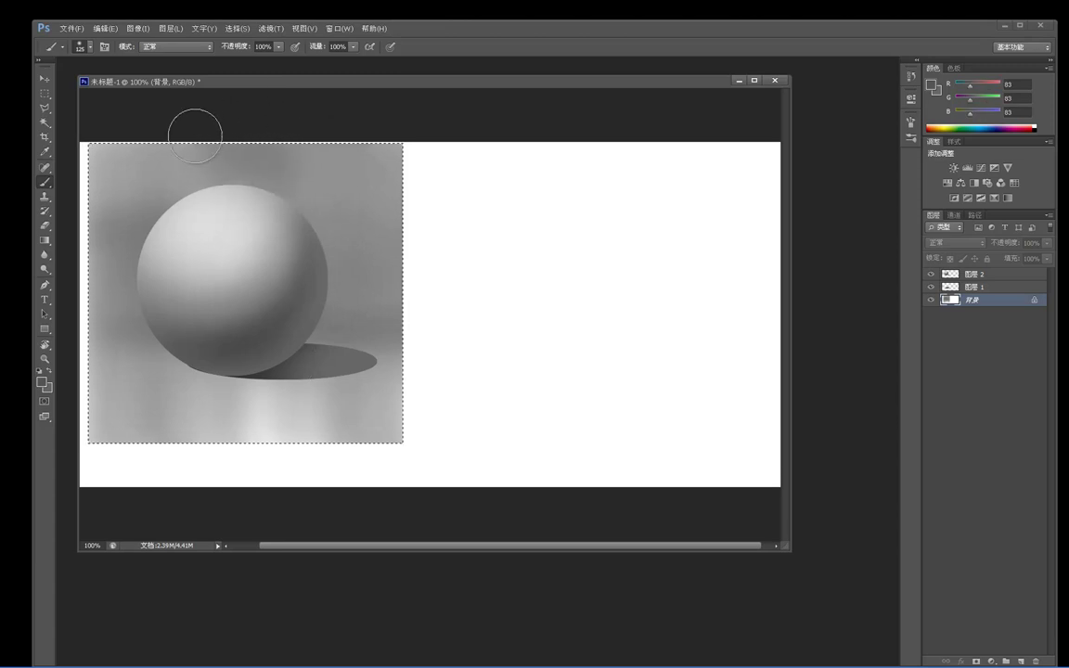
mouse_move(153, 105)
left_mouse_down()
mouse_move(119, 102)
mouse_move(86, 201)
mouse_move(117, 196)
left_mouse_up()
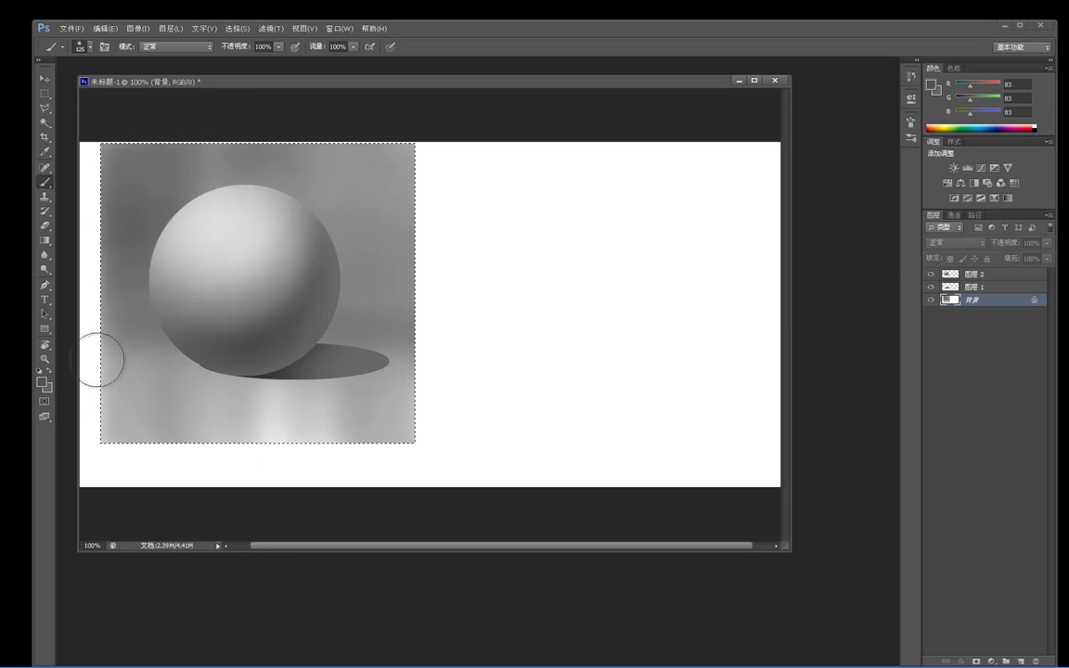
left_click(365, 394, "alt")
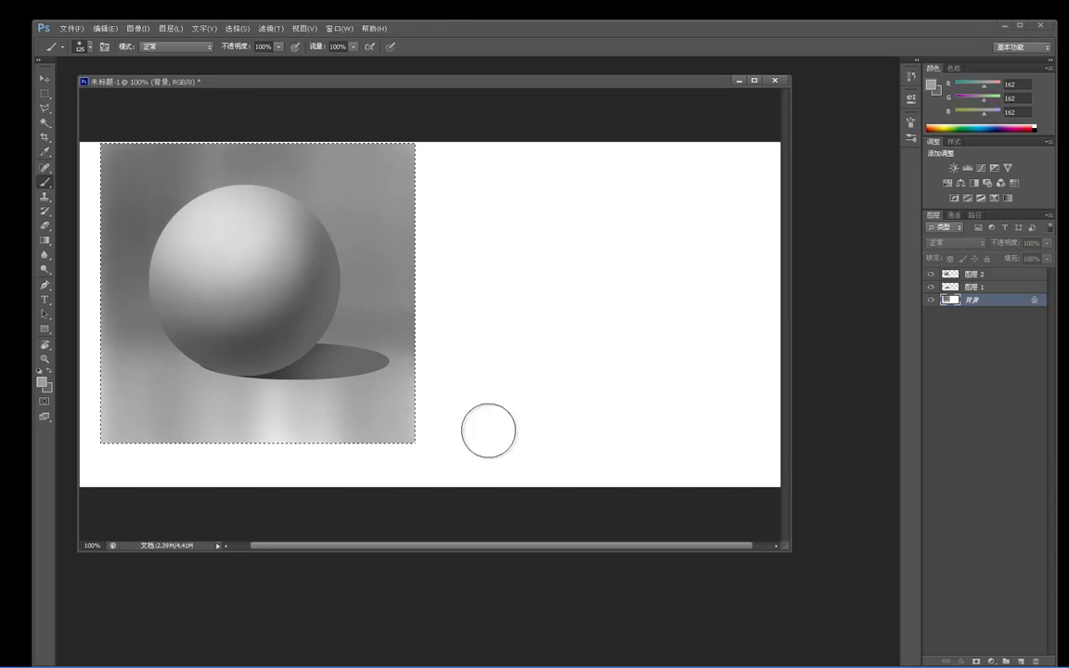
scroll(353, 405, "left", 2)
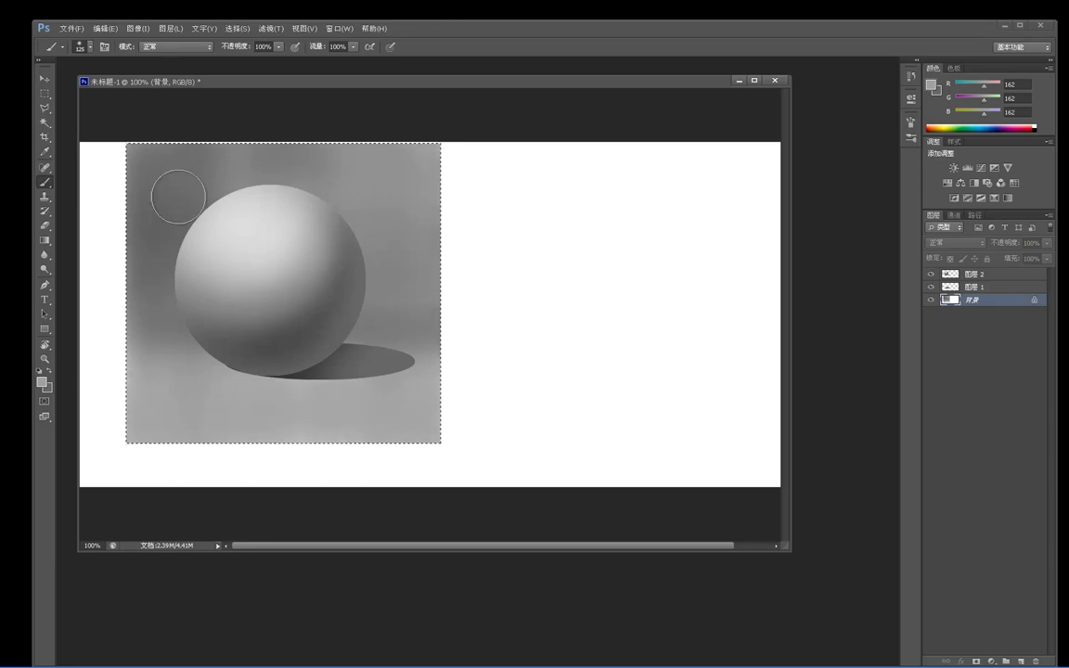
Step: Deepen the backdrop's upper left with sampled dark greys (RGB 59 and 40), softening it with sampled grey (RGB 100)
left_click(334, 345, "alt")
left_click(305, 369, "alt")
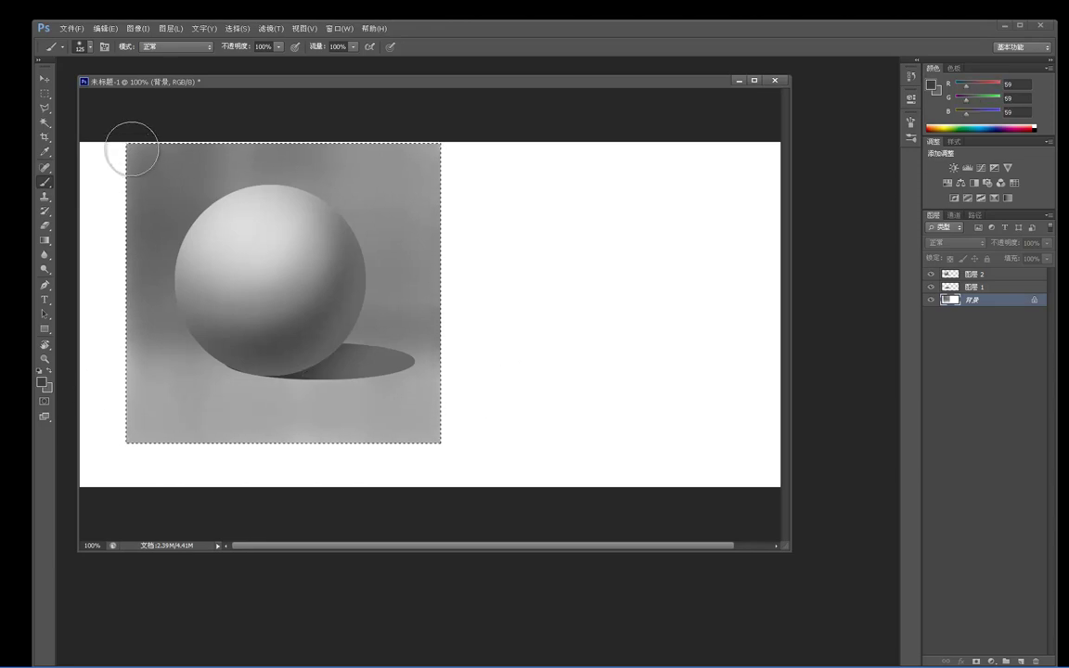
left_click(192, 144, "alt")
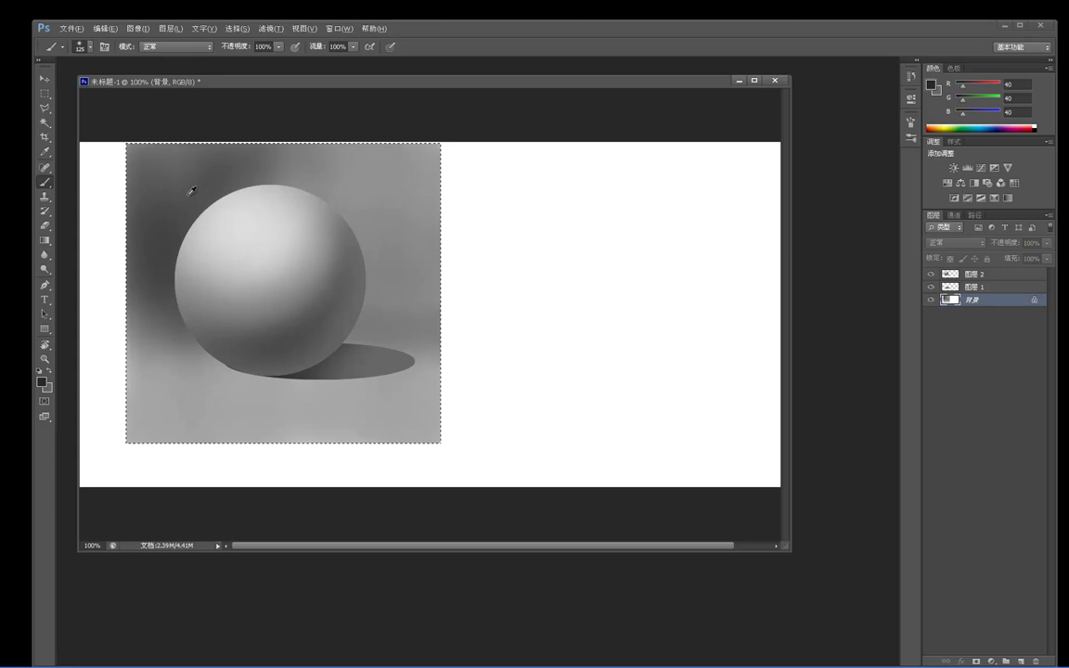
left_click(145, 158, "alt")
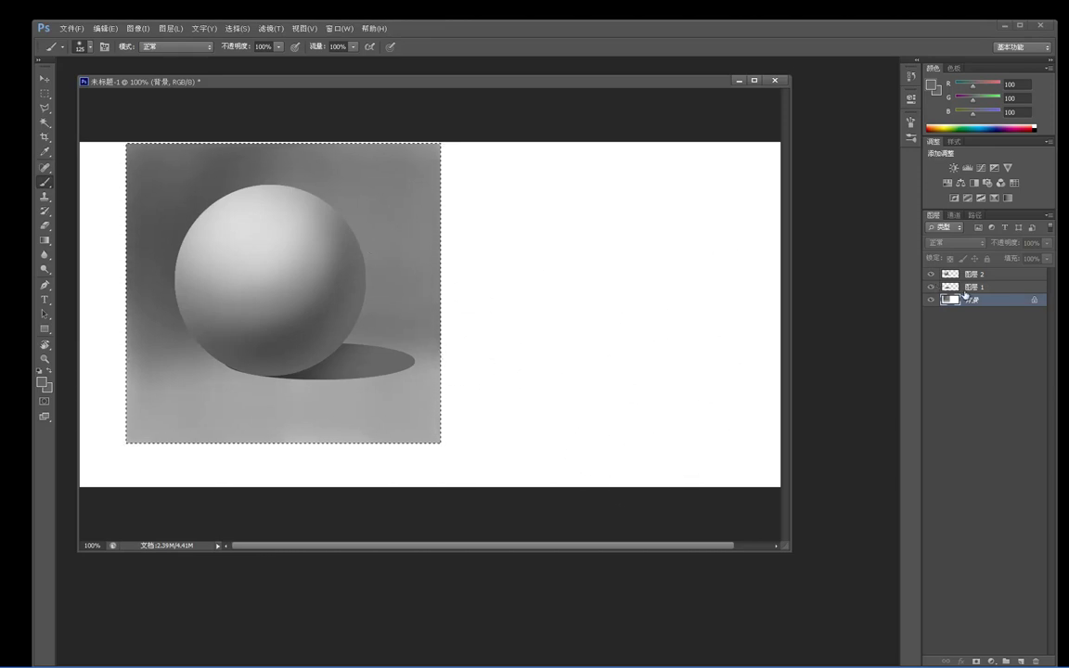
Step: Merge 图层 2, 图层 1 and 背景, and copy the selected sphere picture onto a new layer
left_click(971, 275)
left_click(976, 303, "shift")
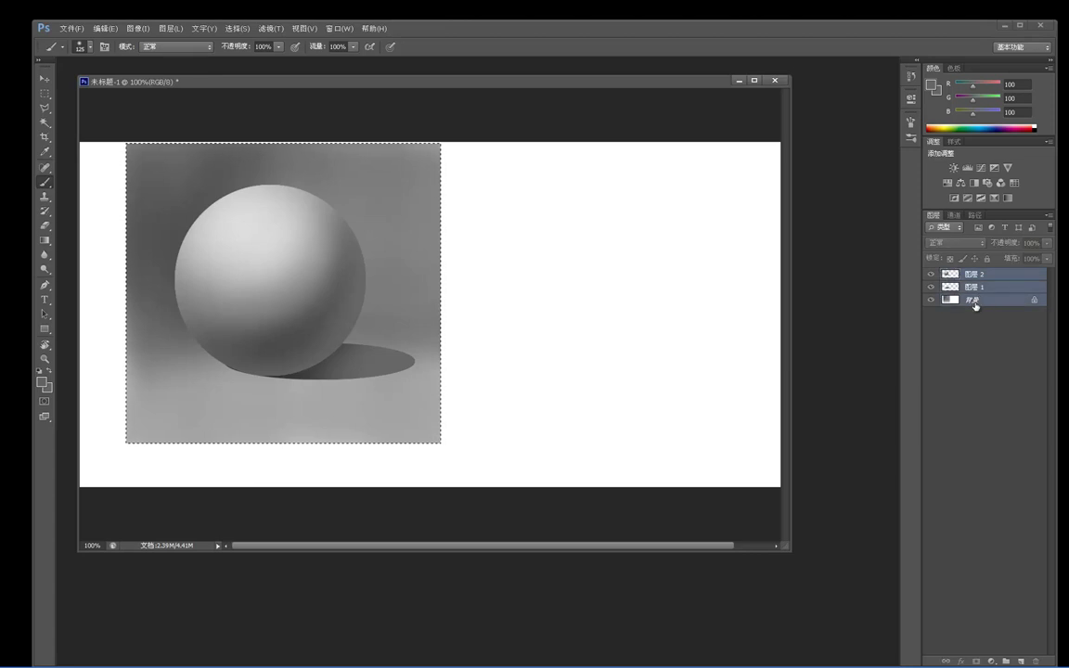
key("ctrl+e")
key("ctrl+j")
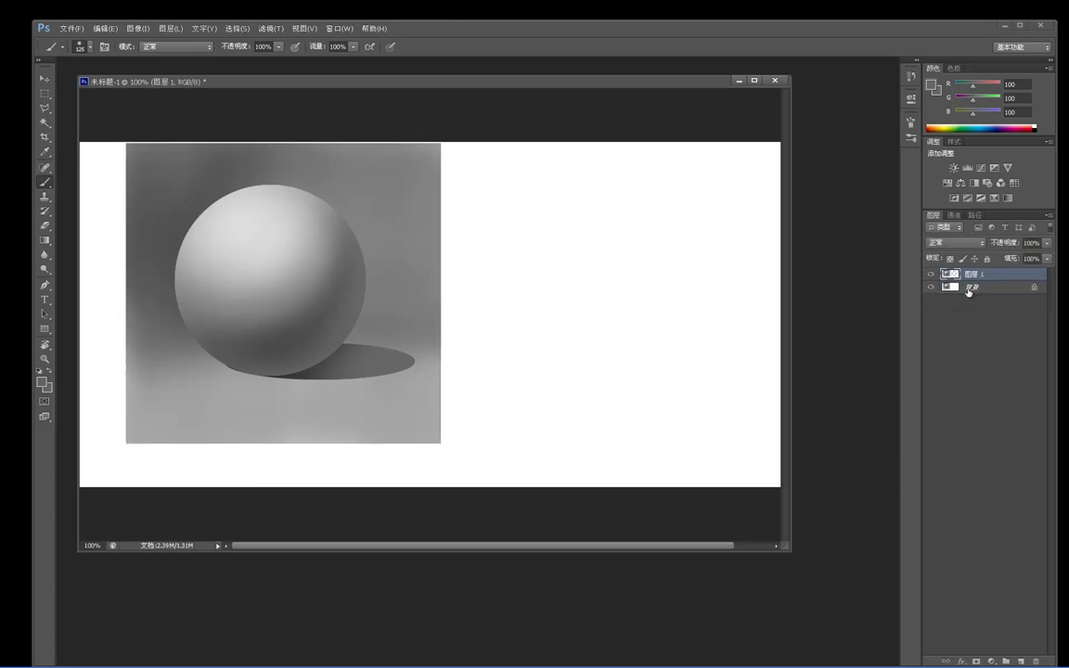
left_click(969, 288)
key("alt+Delete")
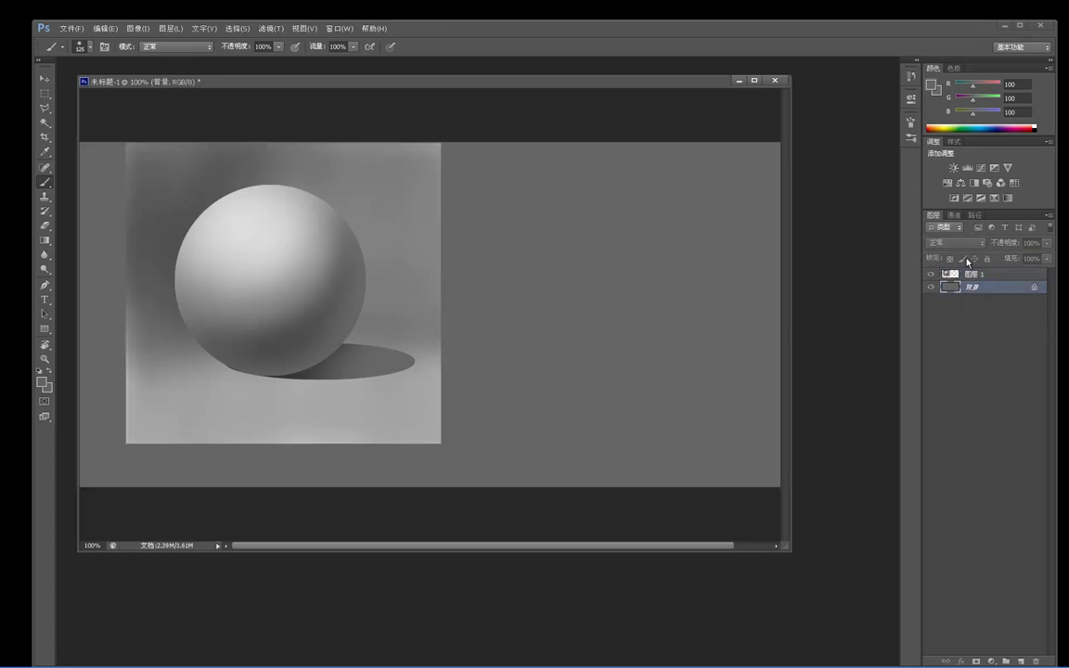
key("ctrl+z")
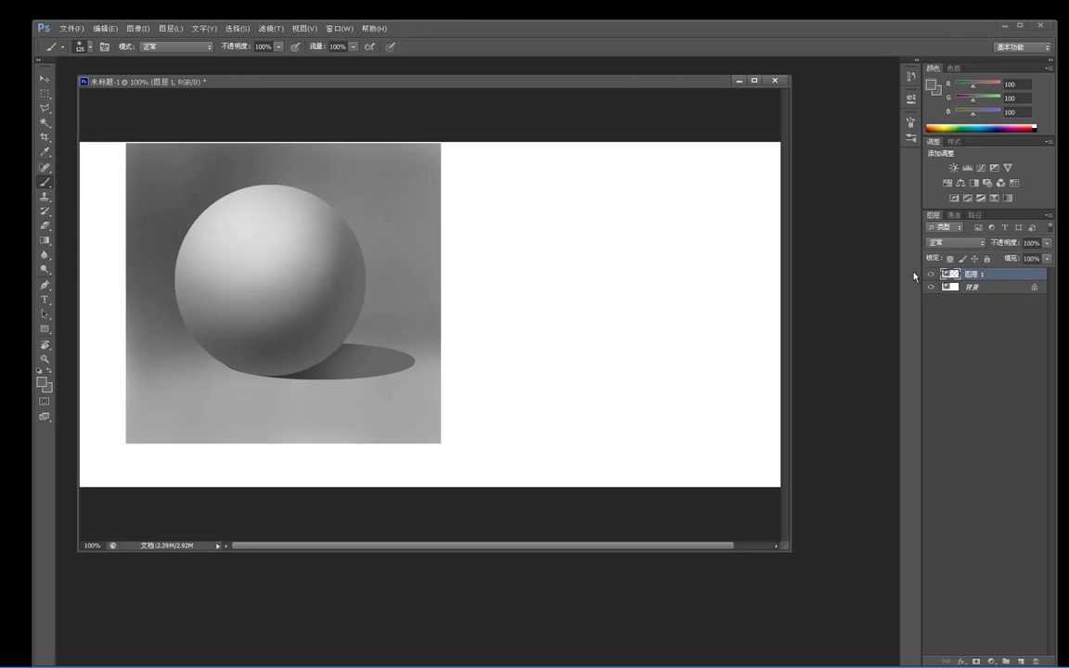
Step: Scale the sphere picture on 图层 1 down proportionally to about 54% and move it over the left part of the canvas
key("ctrl+t")
left_click_drag(447, 147, 306, 292)
left_click_drag(278, 329, 324, 258)
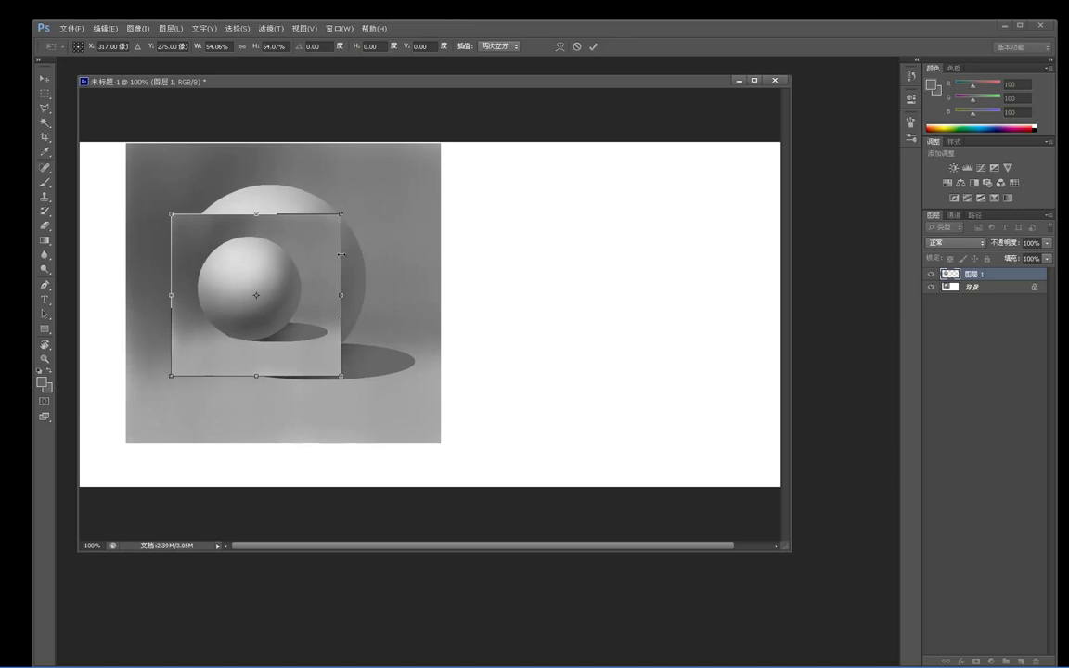
key("Return")
Step: Cover the old picture on the background layer (背景), filling it with white after resetting the colours to black and white
key("alt+bracketleft")
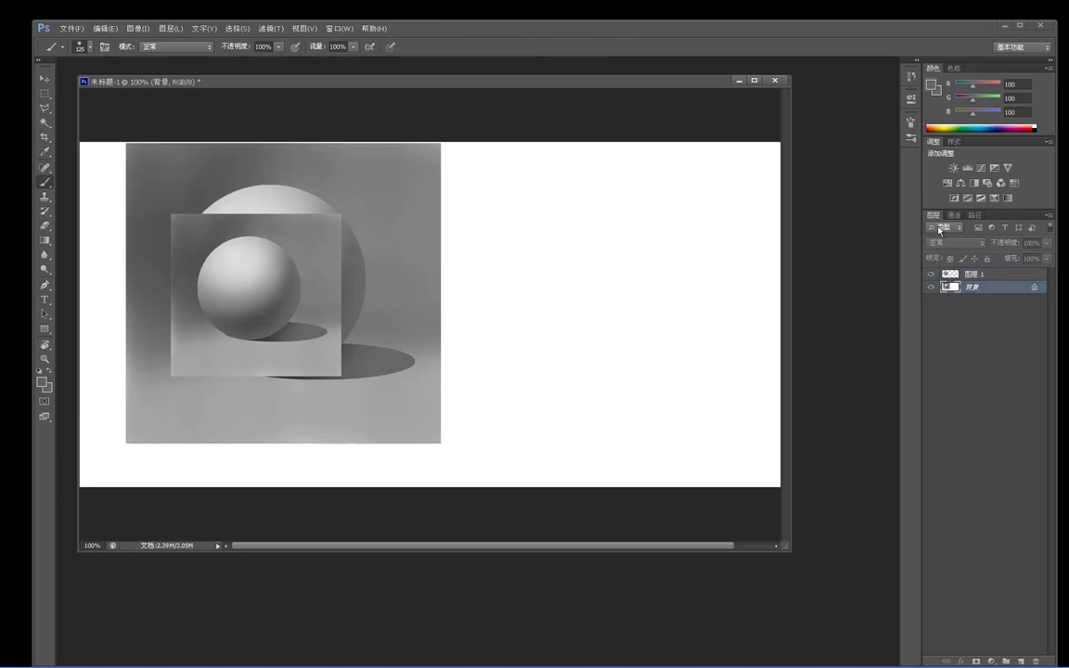
key("alt+BackSpace")
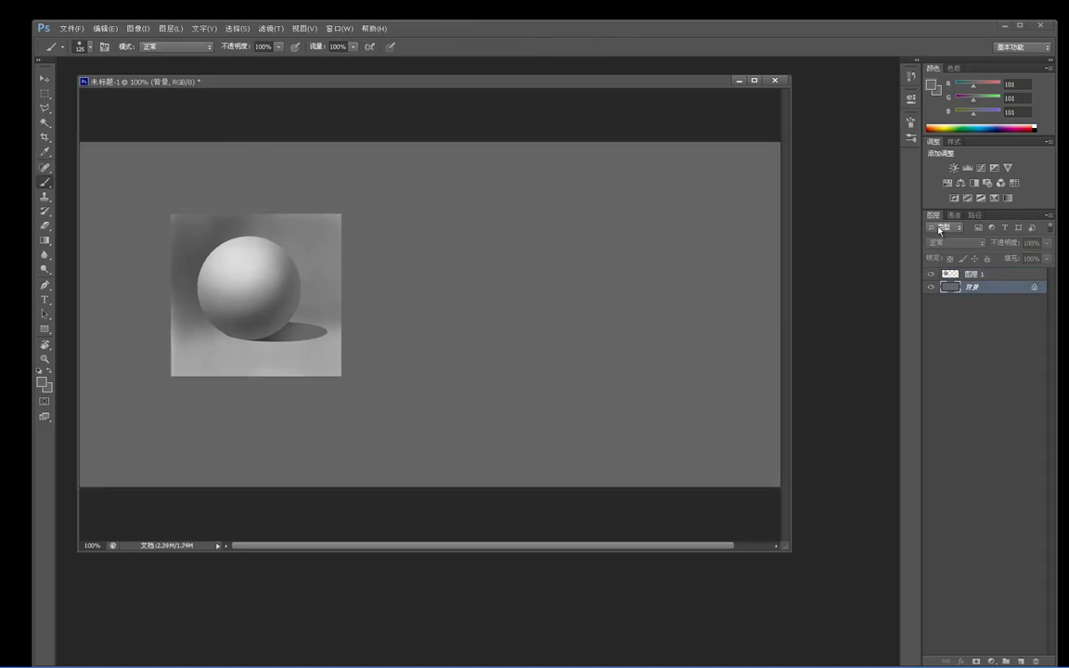
left_click(39, 369)
left_click(48, 369)
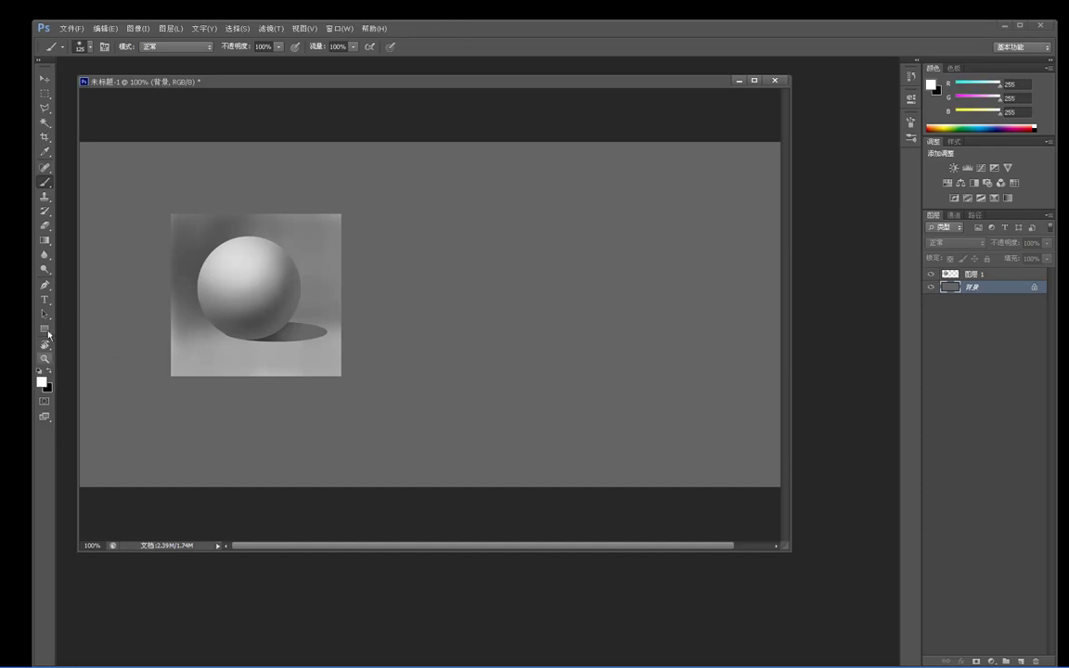
key("ctrl+BackSpace")
key("x")
key("ctrl+BackSpace")
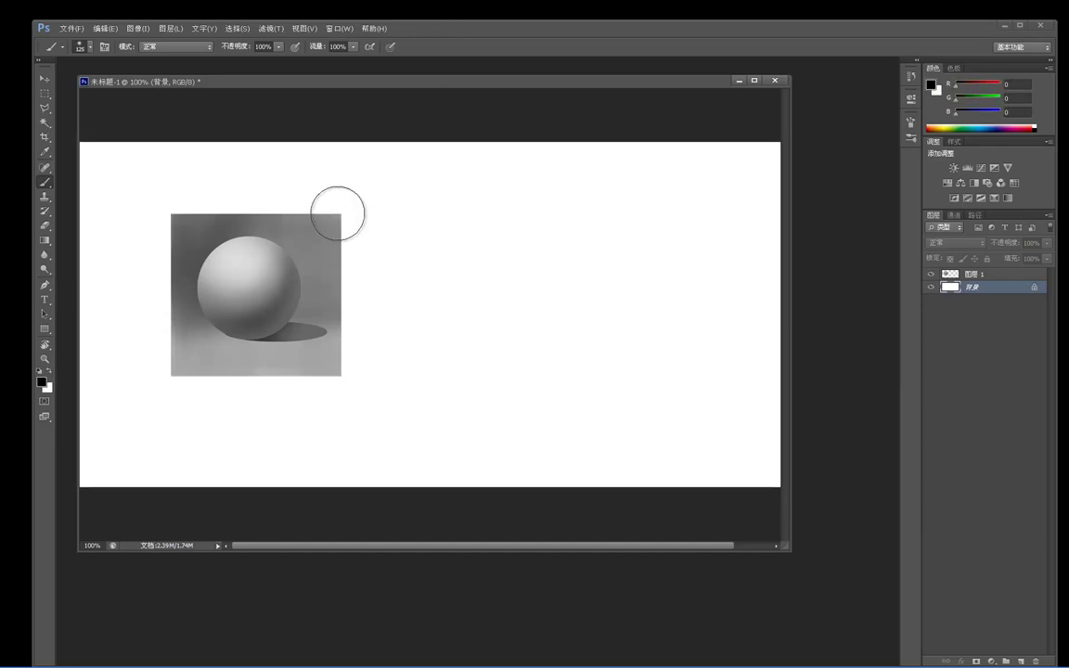
Step: Shrink the sphere picture on 图层 1 by a further 3% or so and place it in the canvas's upper-left corner
left_click(970, 274)
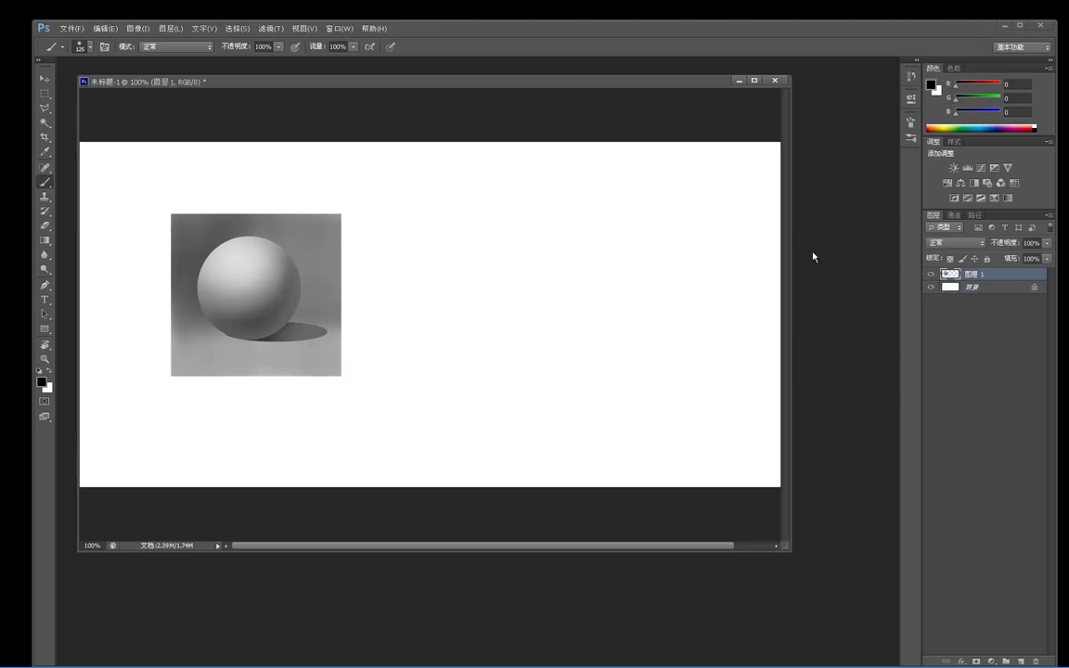
key("ctrl+t")
mouse_move(345, 213)
left_mouse_down()
mouse_move(397, 160)
mouse_move(337, 219)
mouse_move(264, 182)
mouse_move(265, 196)
left_mouse_up()
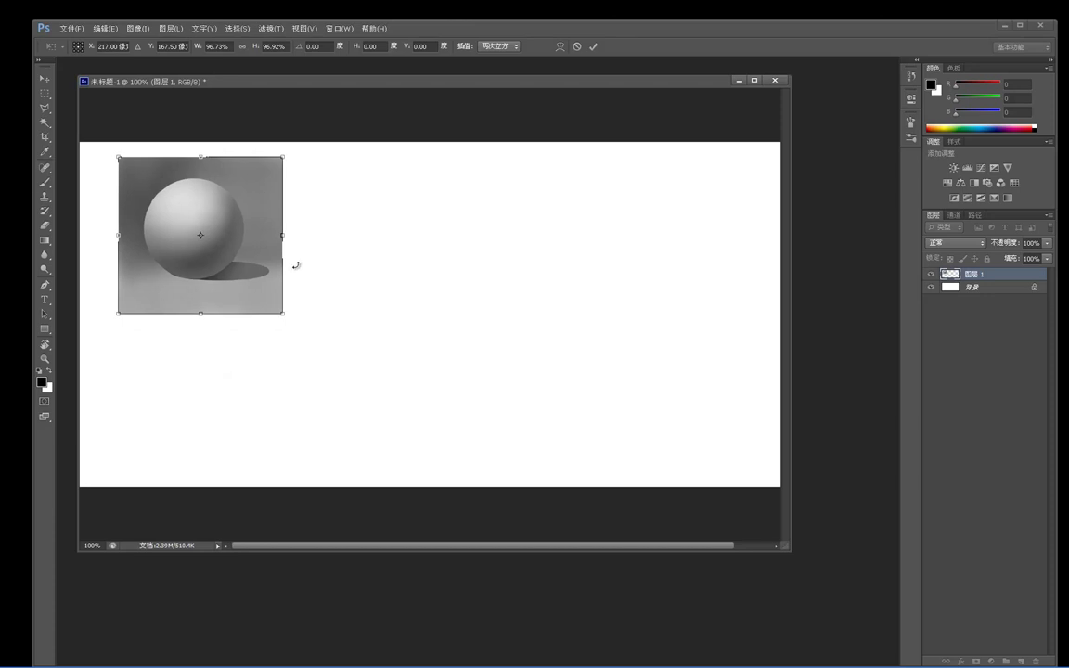
key("Return")
Step: Choose the thin slanted 50-pixel brush tip and reduce its size to 10 pixels
right_click(327, 238)
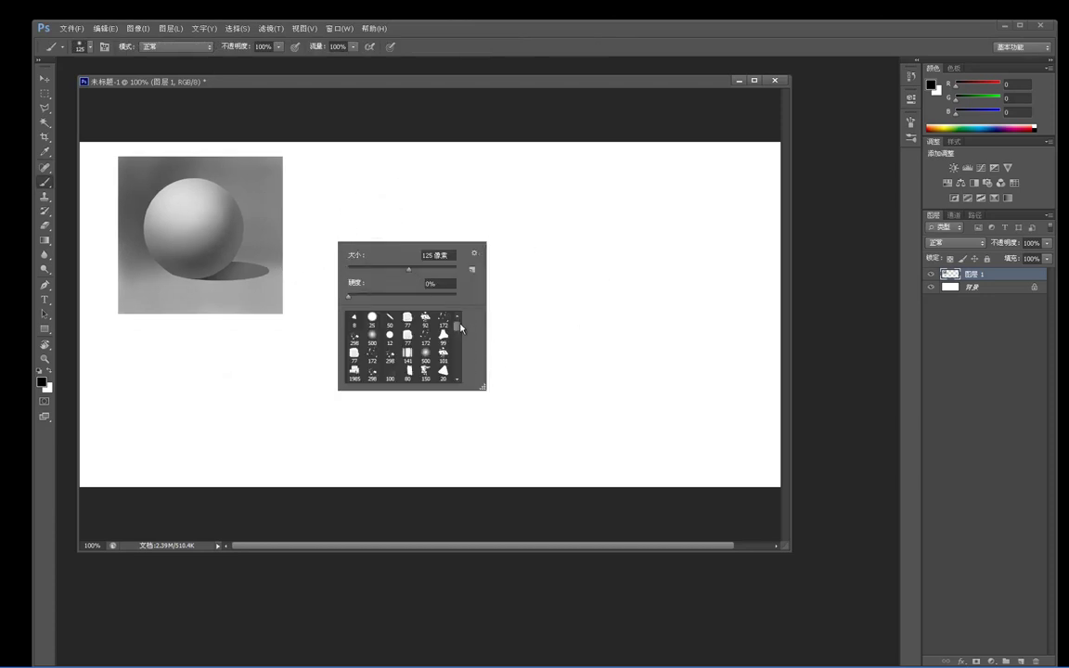
double_click(389, 325)
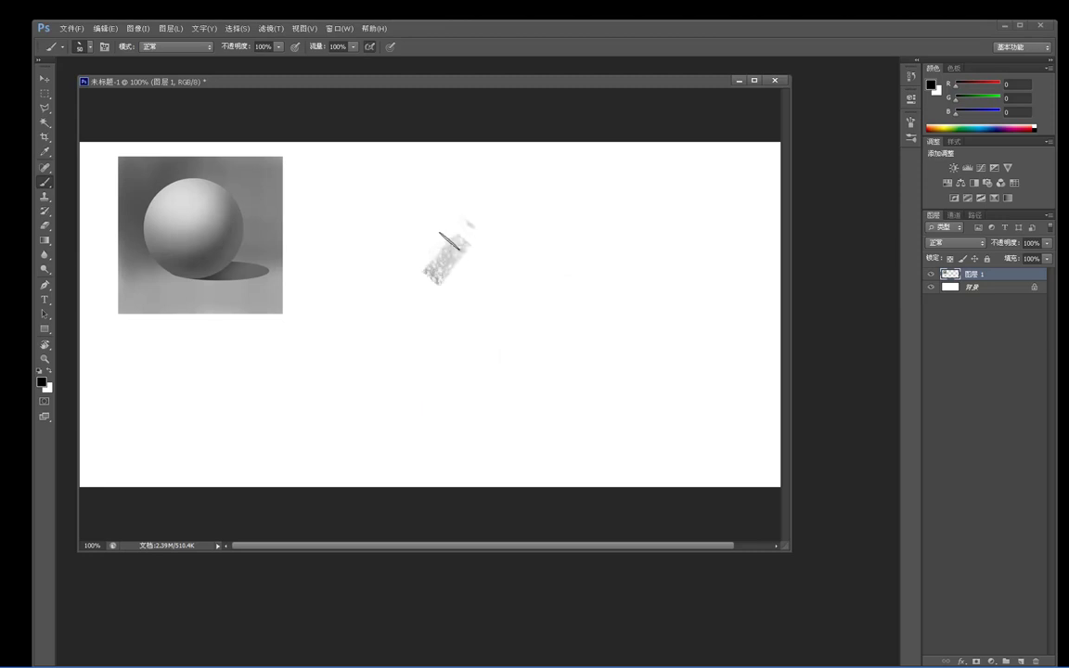
key("bracketleft")
key("bracketleft")
key("bracketleft")
key("bracketleft")
key("bracketleft")
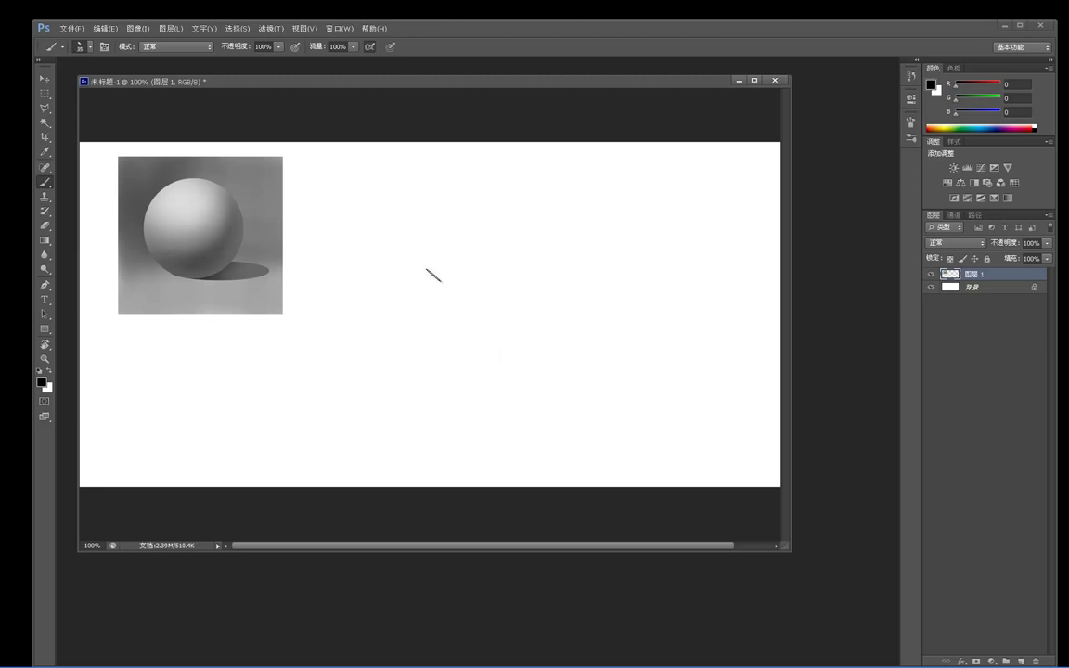
Step: Sketch the angular left, upper and right outline of a second sphere beside the picture, erasing the stray stroke ends at its upper right
left_click_drag(401, 262, 383, 311)
key("ctrl+z")
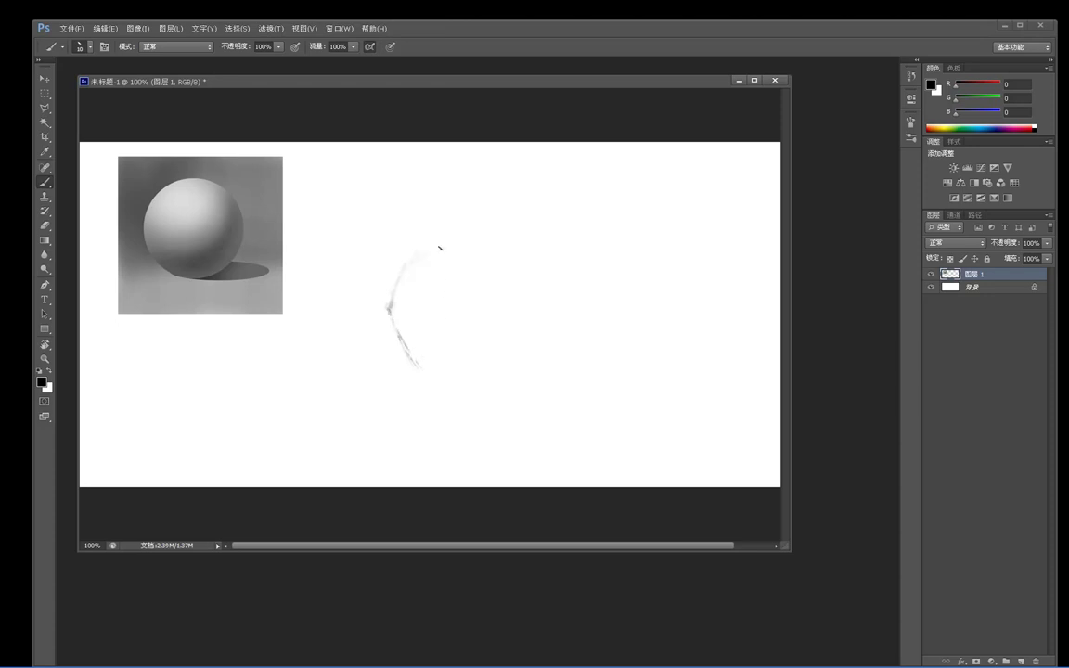
left_click_drag(456, 240, 486, 243)
left_click_drag(492, 233, 529, 289)
mouse_move(494, 232)
left_mouse_down()
mouse_move(539, 300)
mouse_move(527, 344)
left_mouse_up()
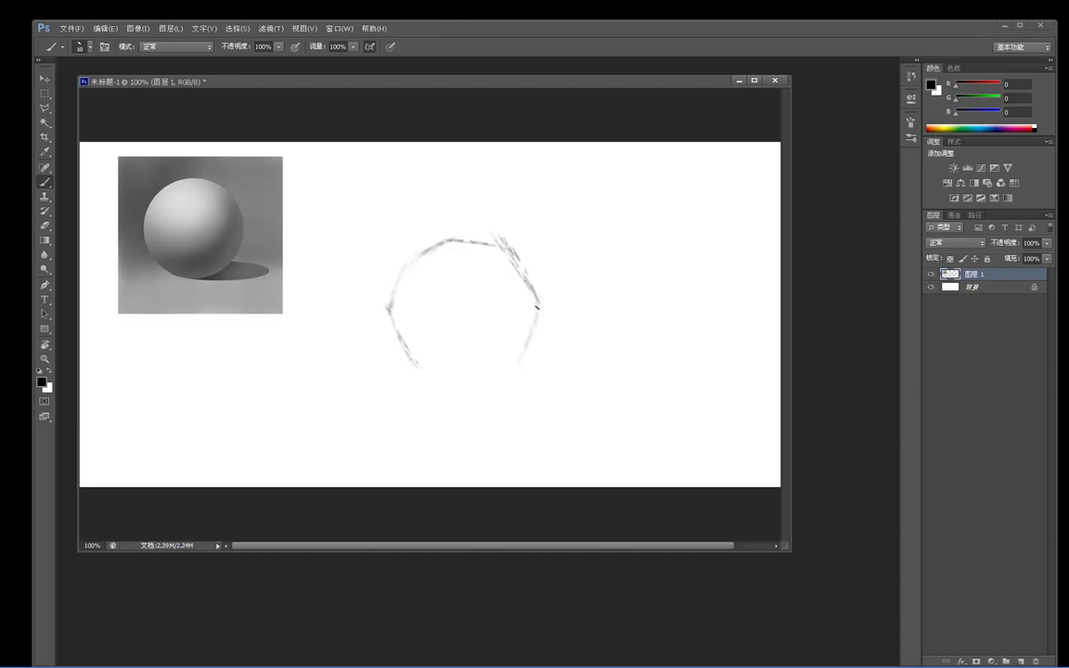
key("e")
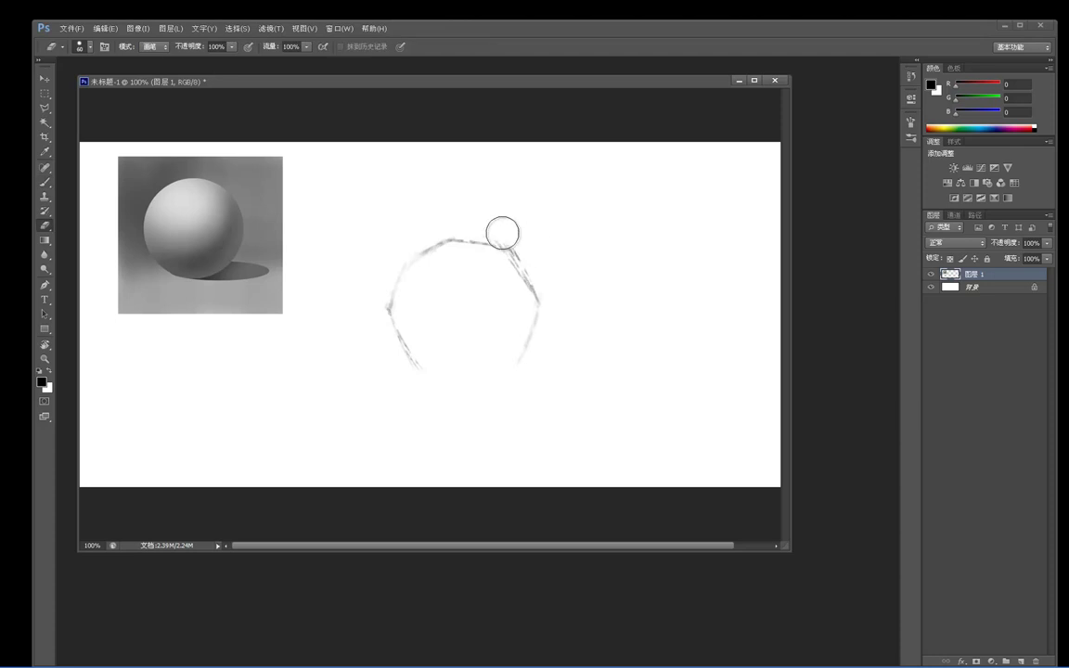
Step: Sketch the left and lower edges of a small highlight facet just inside the top of the new sphere outline
key("b")
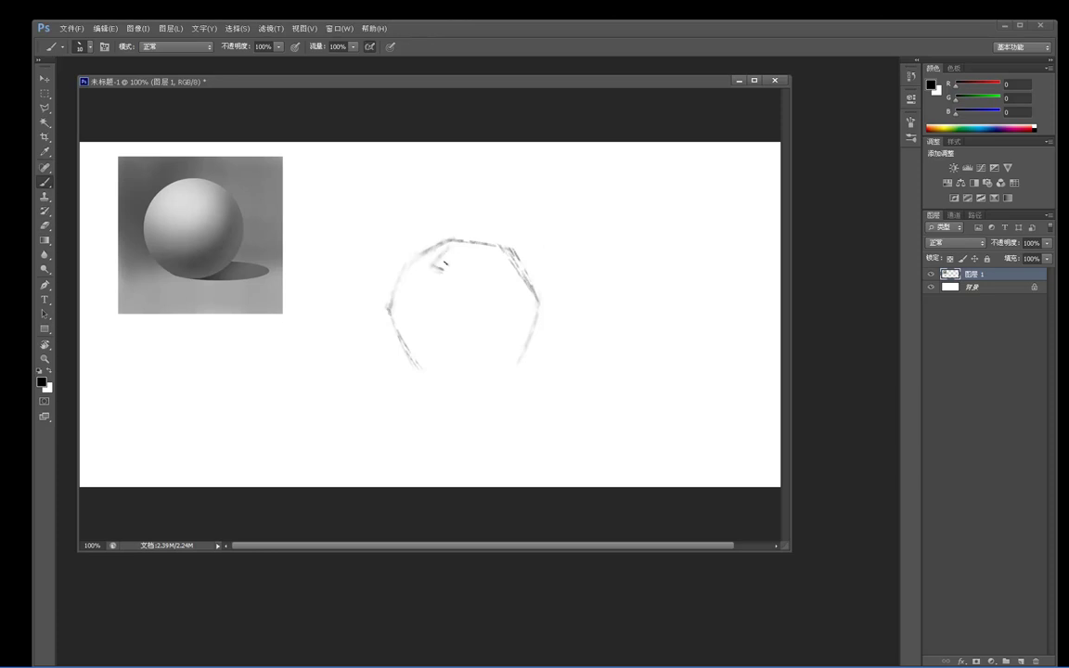
mouse_move(436, 267)
left_mouse_down()
mouse_move(448, 278)
mouse_move(429, 283)
mouse_move(443, 241)
left_mouse_up()
key("e")
Step: Draw plane lines inward from the sphere outline's left and right corners, and close the outline along its underside
key("b")
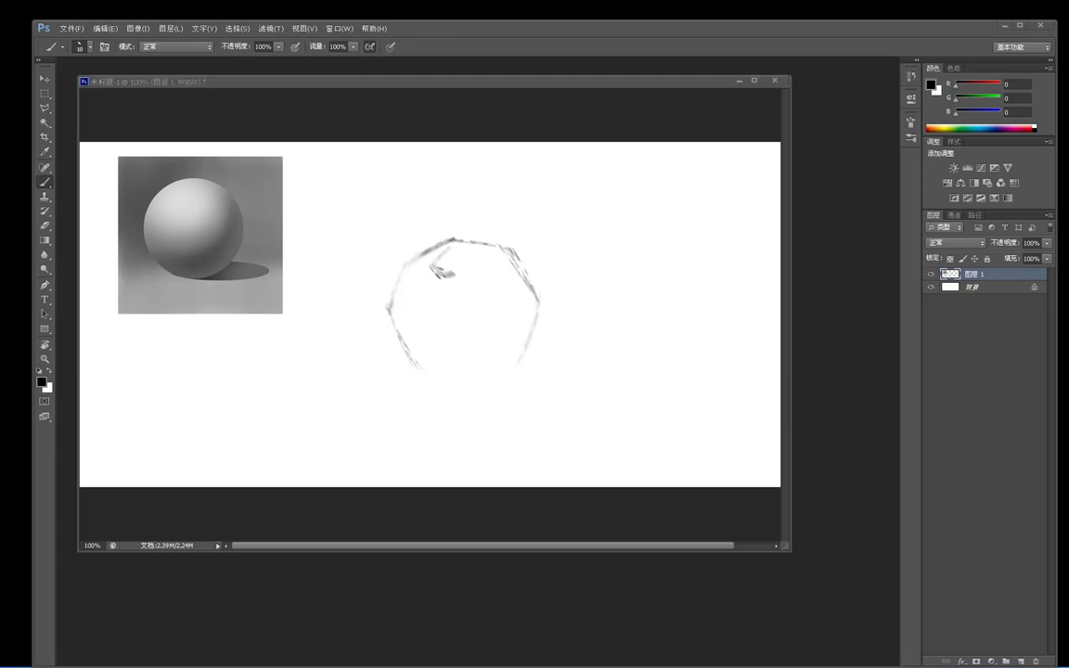
left_click_drag(403, 304, 407, 307)
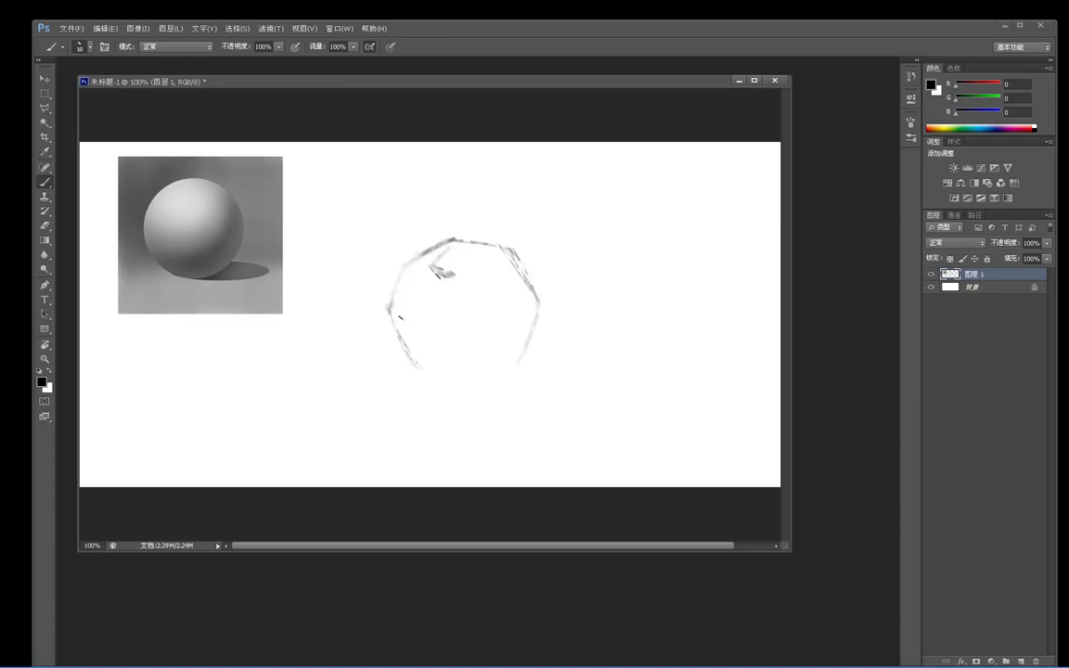
left_click_drag(391, 309, 447, 329)
left_click_drag(511, 243, 533, 298)
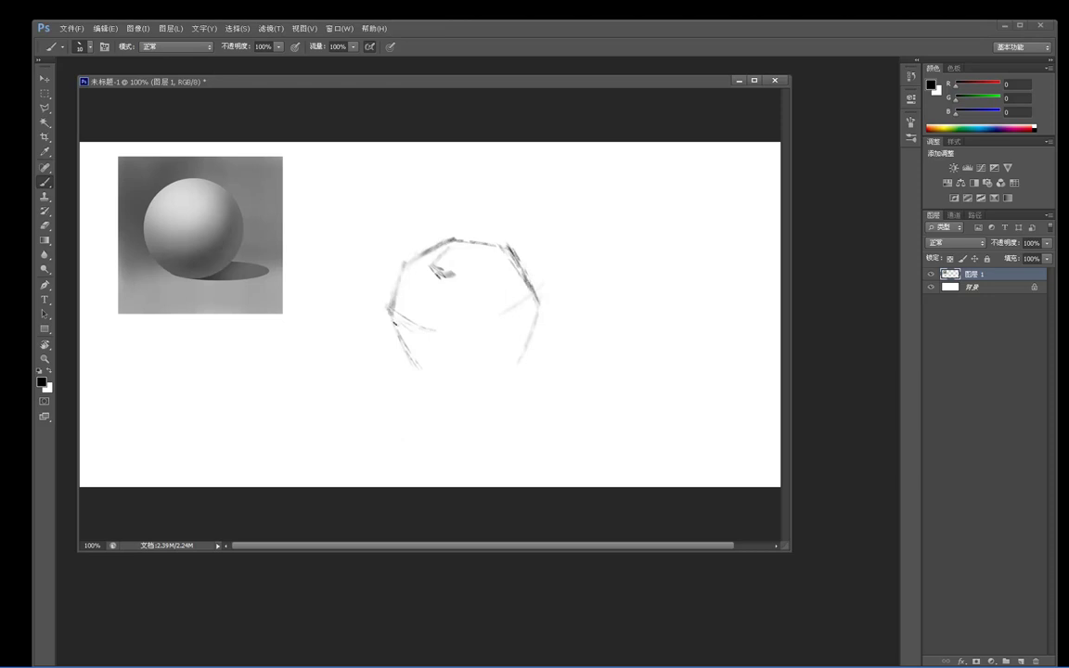
mouse_move(421, 368)
left_mouse_down()
mouse_move(505, 369)
mouse_move(463, 379)
mouse_move(517, 361)
left_mouse_up()
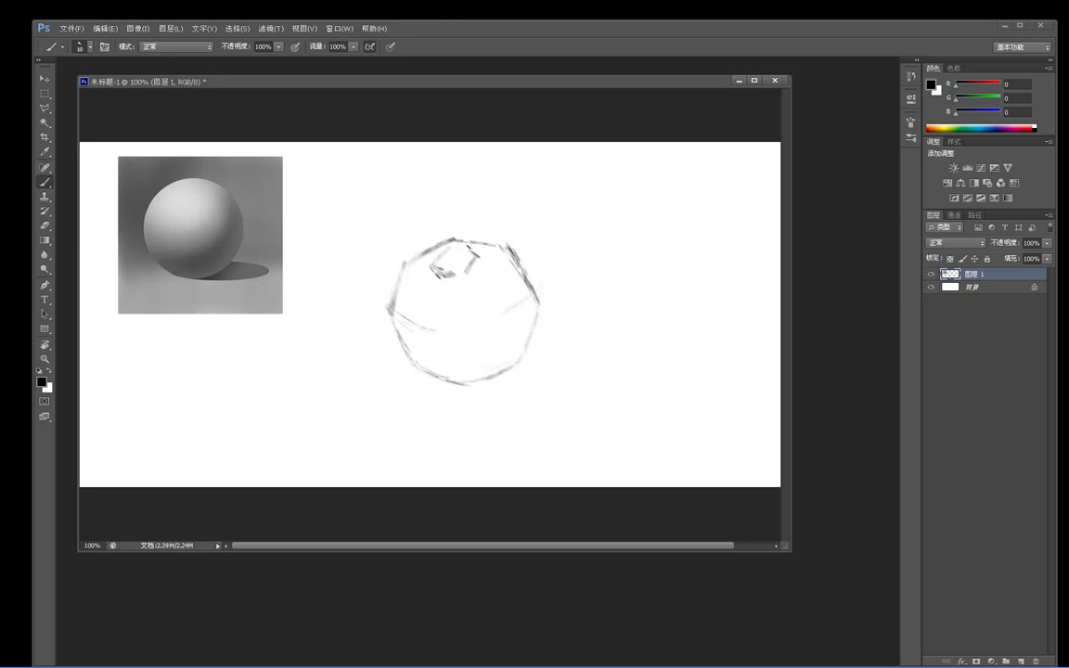
Step: Reduce the eraser to 10 pixels and clean up the lines around the highlight facet's right side
key("e")
key("bracketleft")
key("bracketleft")
key("bracketleft")
key("bracketleft")
key("bracketleft")
key("bracketleft")
key("bracketleft")
mouse_move(476, 256)
left_mouse_down()
mouse_move(451, 279)
mouse_move(419, 261)
mouse_move(461, 276)
left_mouse_up()
Step: Redraw the highlight facet's edges and extend a plane line from its right corner down through the sphere
key("b")
left_click_drag(436, 238, 429, 267)
left_click_drag(469, 244, 485, 297)
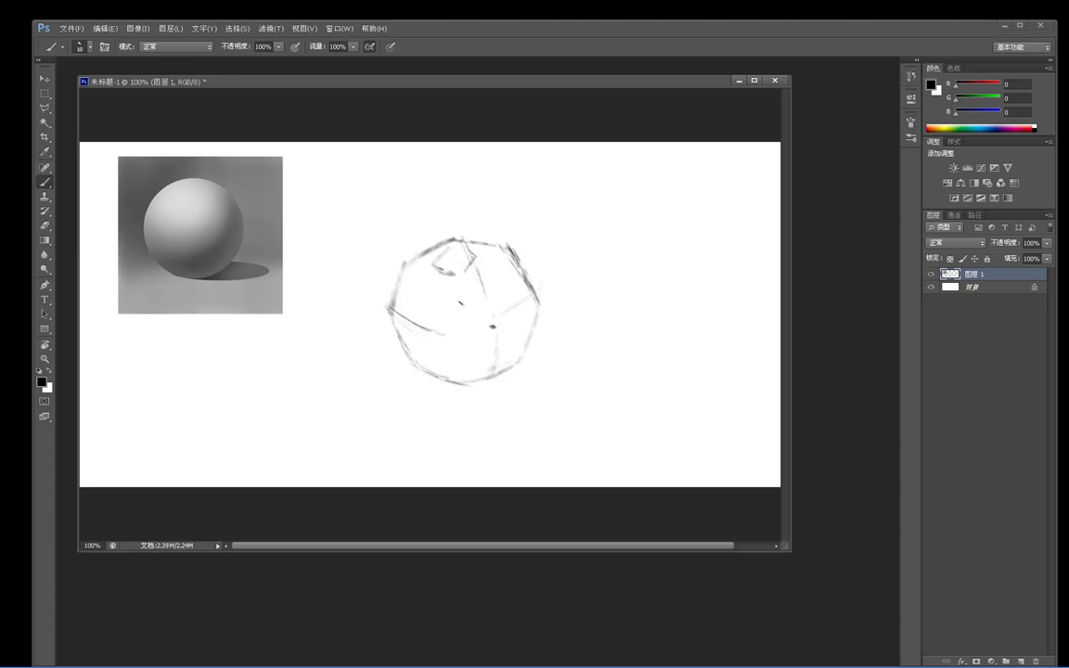
Step: Turn off Dual Brush (双重画笔) and Shape Dynamics (形状动态) for the slanted 10-pixel brush
right_click(462, 330)
left_click(554, 278)
key("F5")
left_click(730, 191)
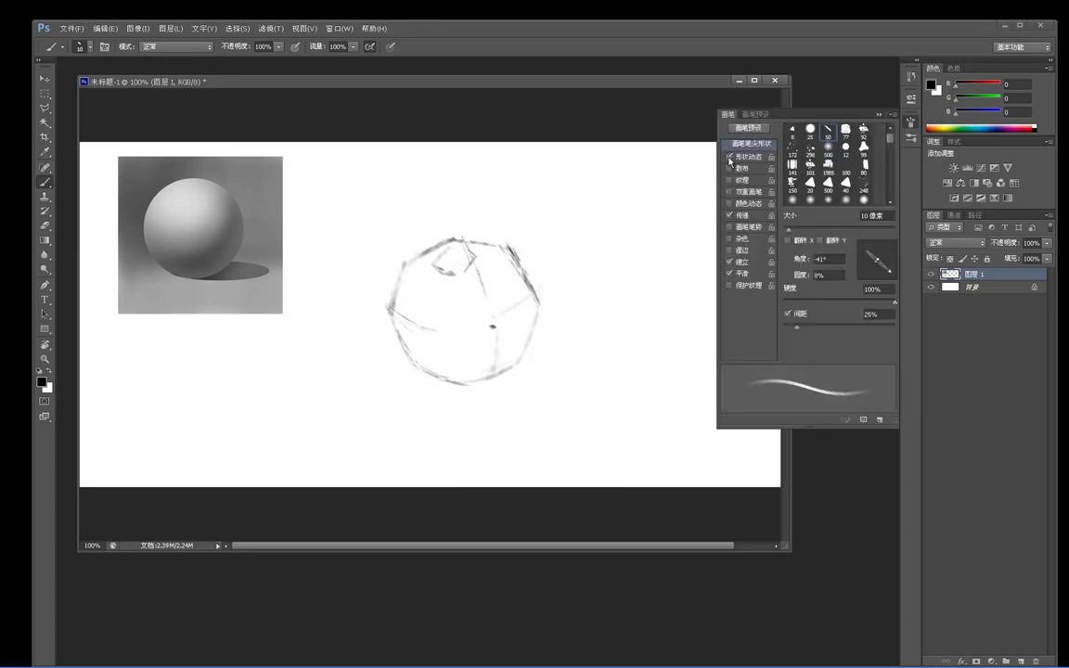
left_click(729, 157)
key("F5")
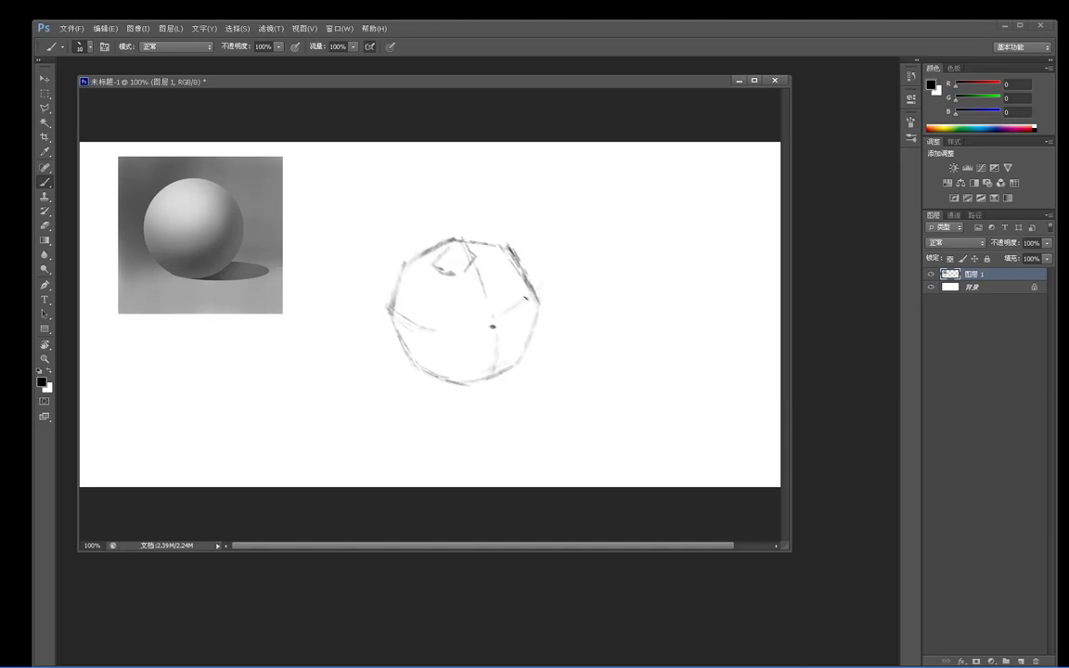
Step: Redraw the right side of the sphere outline with firmer straight strokes and tidy its upper-right corner with the eraser
key("ctrl+z")
left_click_drag(515, 256, 539, 306)
left_click_drag(540, 312, 524, 348)
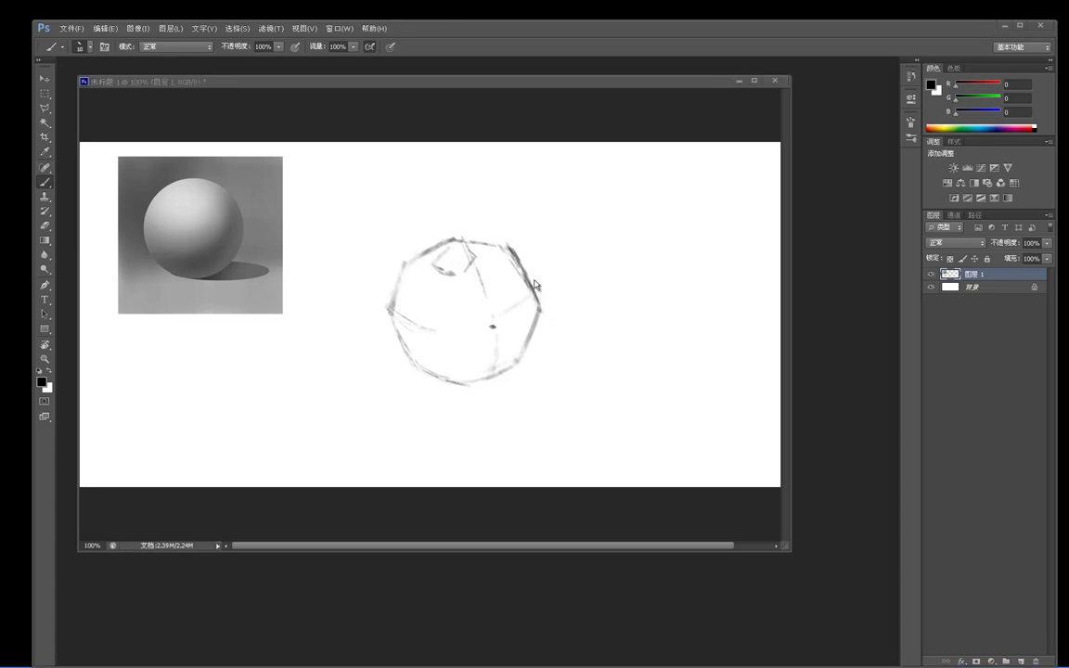
key("e")
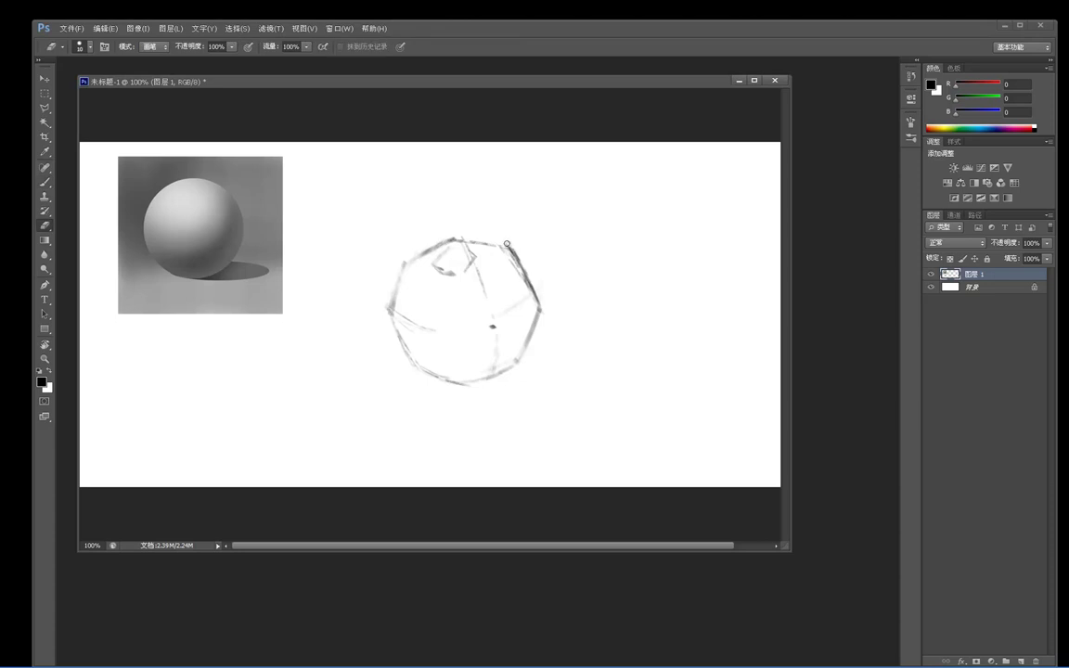
key("b")
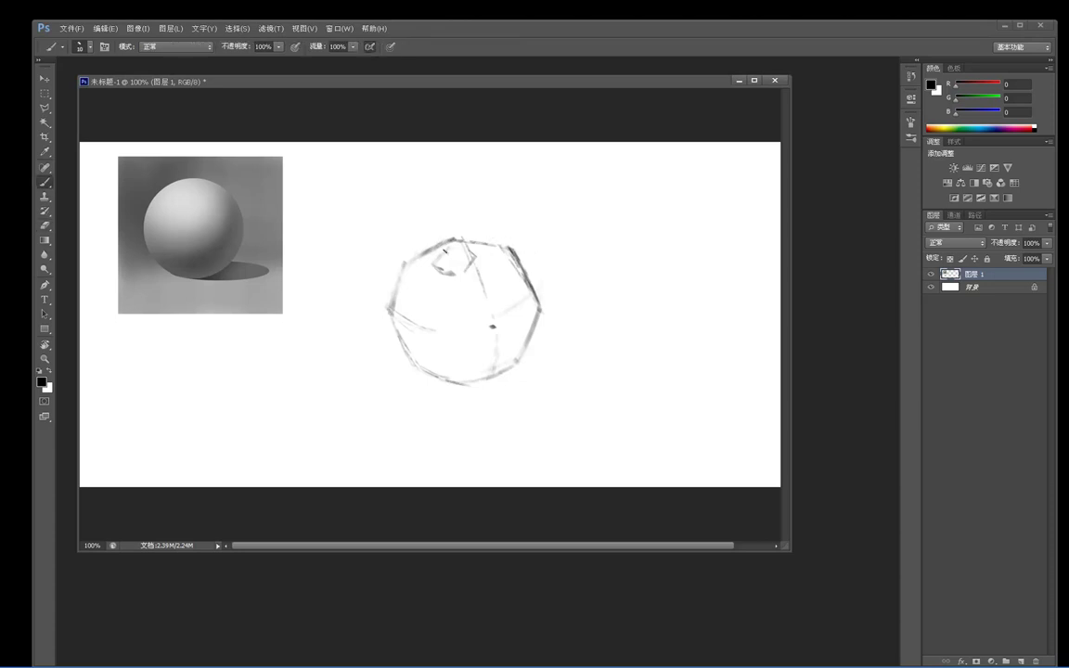
Step: Redraw the upper-left side of the sphere outline as a firm straight edge and erase the stray lines outside it
left_click_drag(407, 265, 393, 319)
key("e")
left_click_drag(401, 274, 390, 323)
mouse_move(408, 254)
left_mouse_down()
mouse_move(385, 326)
mouse_move(393, 314)
left_mouse_up()
left_click_drag(407, 259, 386, 316)
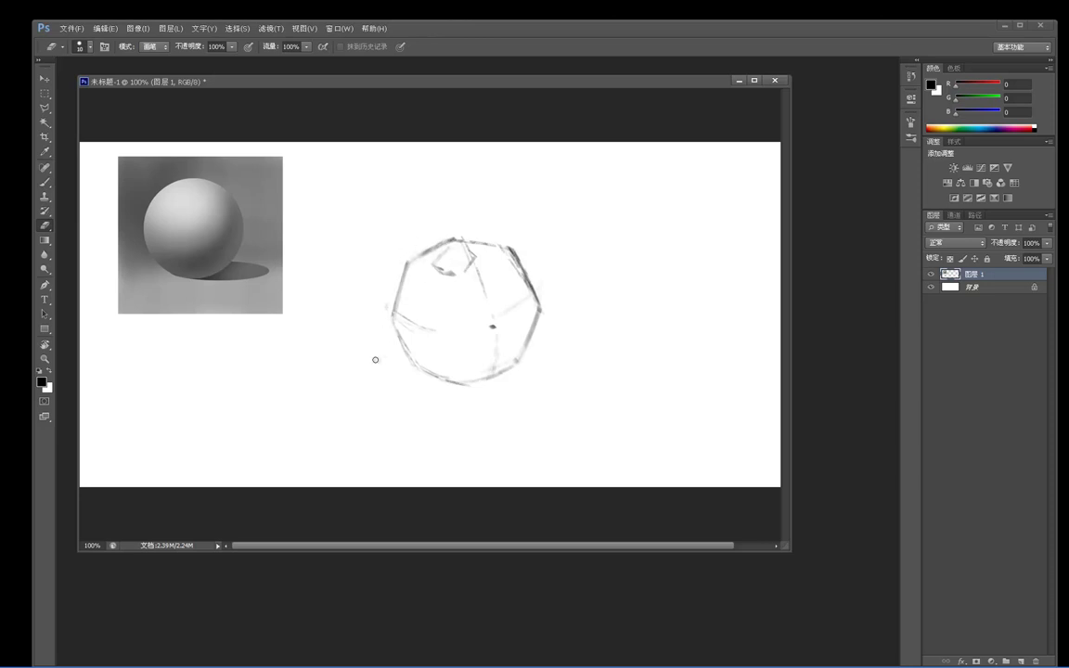
Step: Redraw the lower-left side of the sphere outline with straight strokes and erase the loose lines beneath it
key("b")
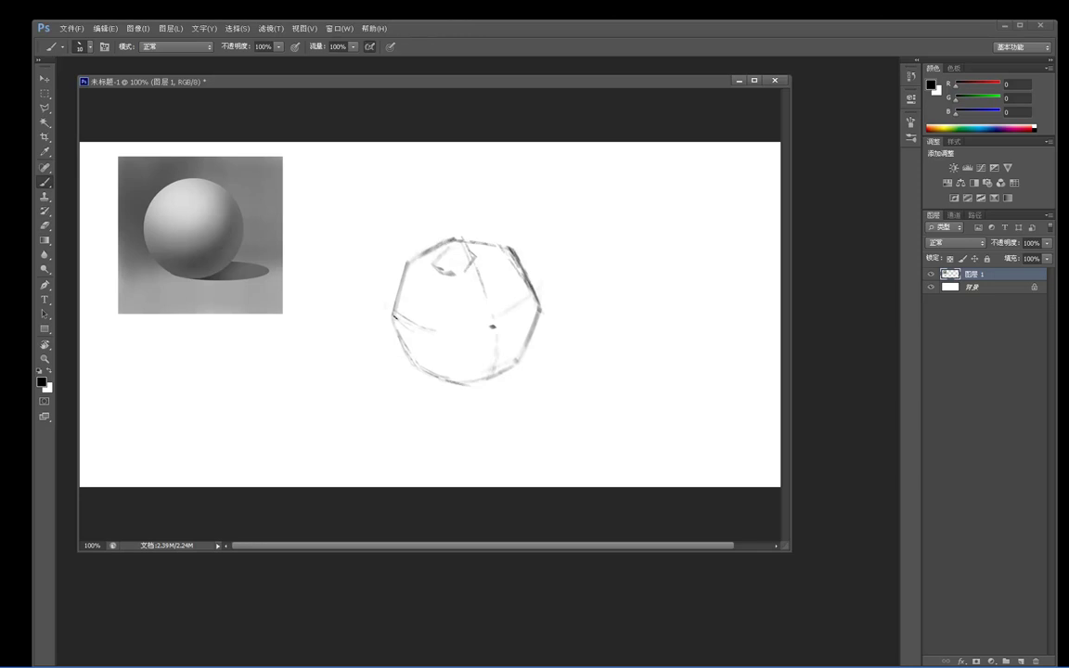
mouse_move(391, 313)
left_mouse_down()
mouse_move(401, 350)
mouse_move(429, 381)
left_mouse_up()
key("e")
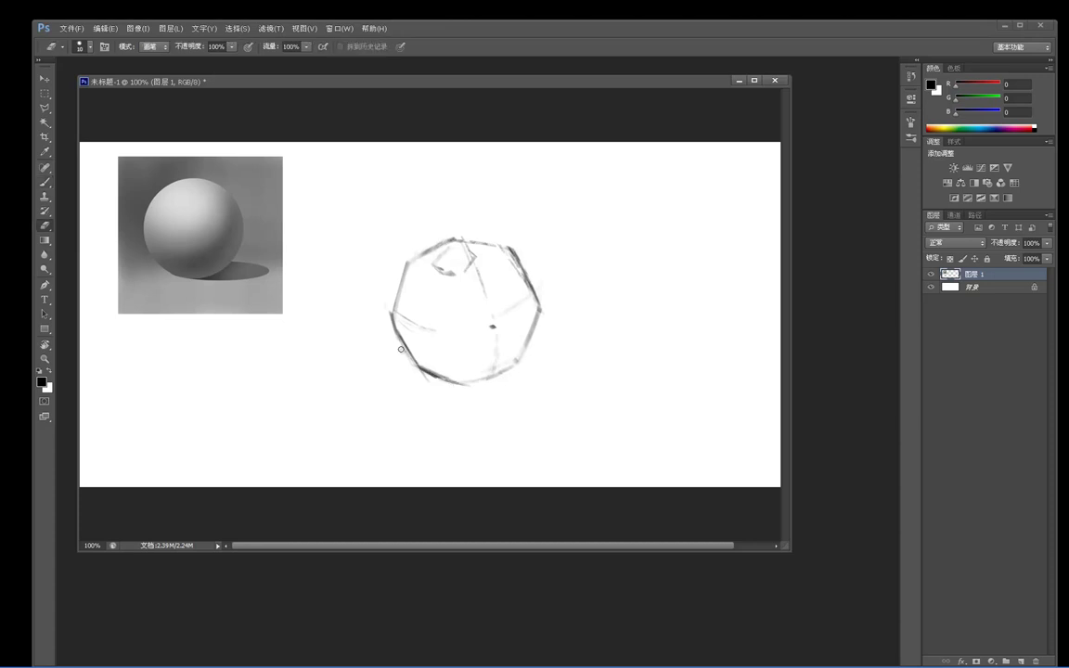
mouse_move(400, 351)
left_mouse_down()
mouse_move(428, 380)
mouse_move(463, 389)
mouse_move(416, 371)
mouse_move(471, 391)
mouse_move(411, 367)
mouse_move(418, 374)
mouse_move(477, 397)
left_mouse_up()
key("ctrl+alt+z")
Step: Redraw the sphere outline's bottom edge with a straight stroke rising to its lower-right corner
key("b")
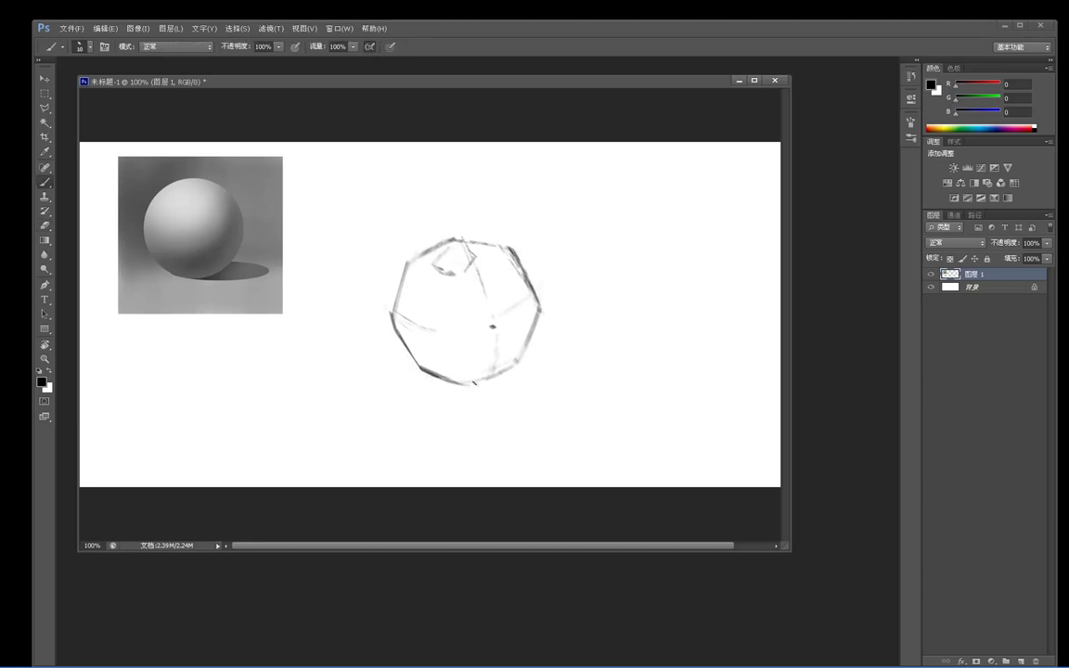
key("ctrl+z")
left_click_drag(457, 382, 517, 361)
key("ctrl+z")
Step: Erase the rough lines on the highlight facet and shade along its lower edge
key("e")
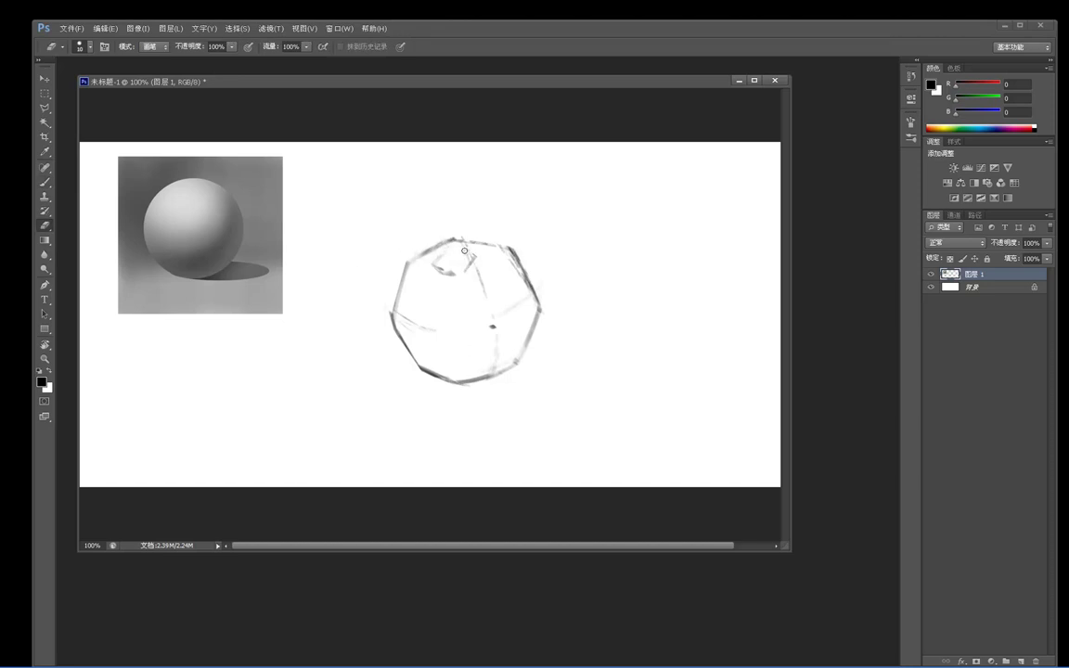
key("b")
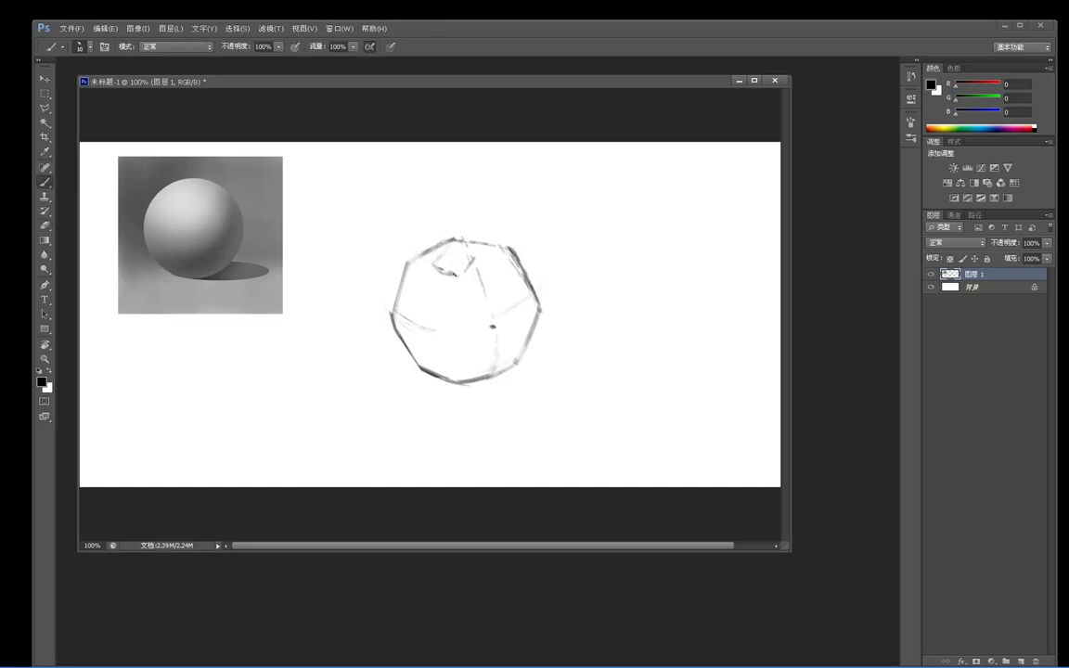
mouse_move(453, 272)
left_mouse_down()
mouse_move(464, 272)
mouse_move(445, 268)
left_mouse_up()
Step: Mark the leftmost and rightmost points of the sphere outline with short thick black strokes
left_click_drag(392, 315, 402, 323)
key("ctrl+alt+z")
key("ctrl+alt+z")
left_click(390, 313)
left_click_drag(541, 299, 544, 318)
Step: Sketch a small upright oval in the empty area above and right of the sphere and cap it with a short flat stroke
mouse_move(654, 251)
left_mouse_down()
mouse_move(592, 198)
mouse_move(614, 170)
mouse_move(656, 193)
left_mouse_up()
key("ctrl+z")
key("ctrl+z")
key("ctrl+z")
key("ctrl+z")
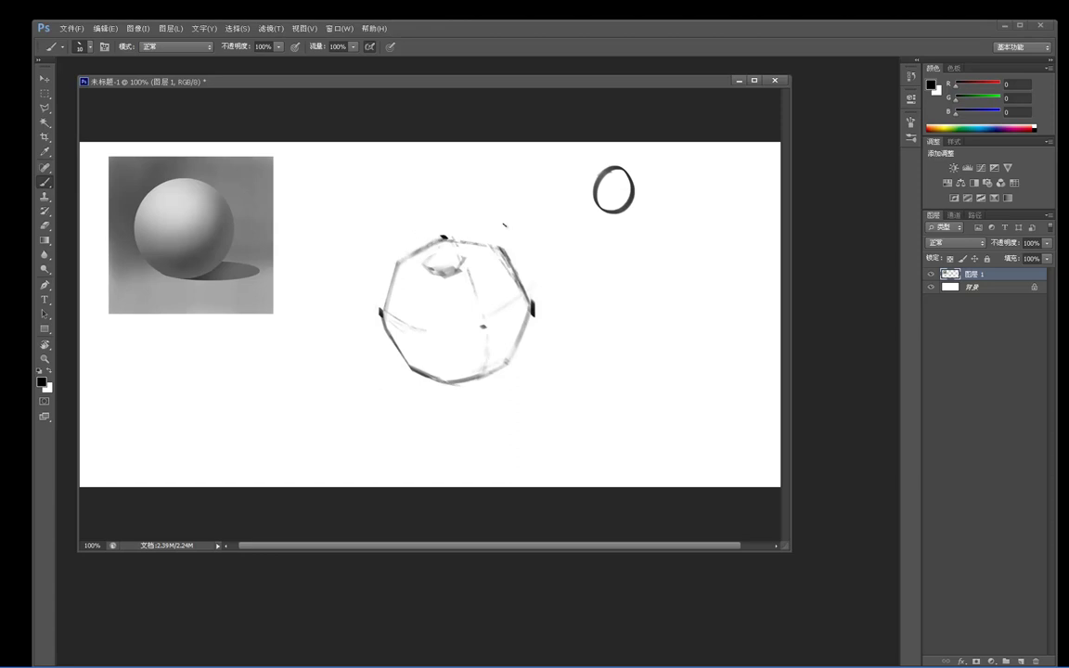
left_click_drag(611, 166, 624, 166)
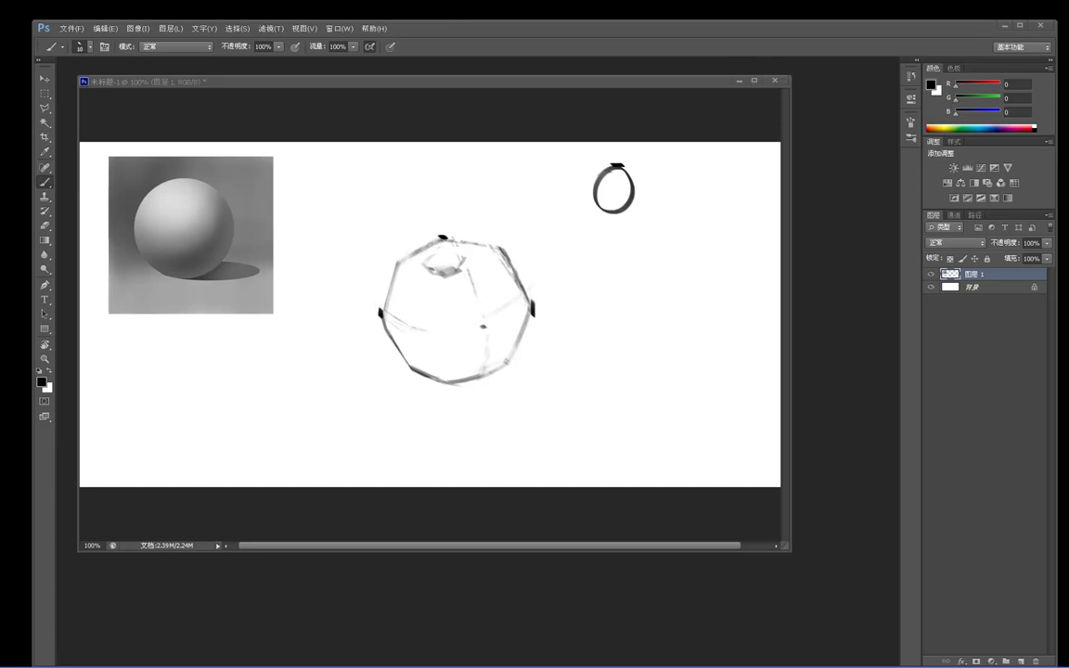
Step: Bring the apple photo from the image viewer into Photoshop and place it in a floating window
left_click(1005, 26)
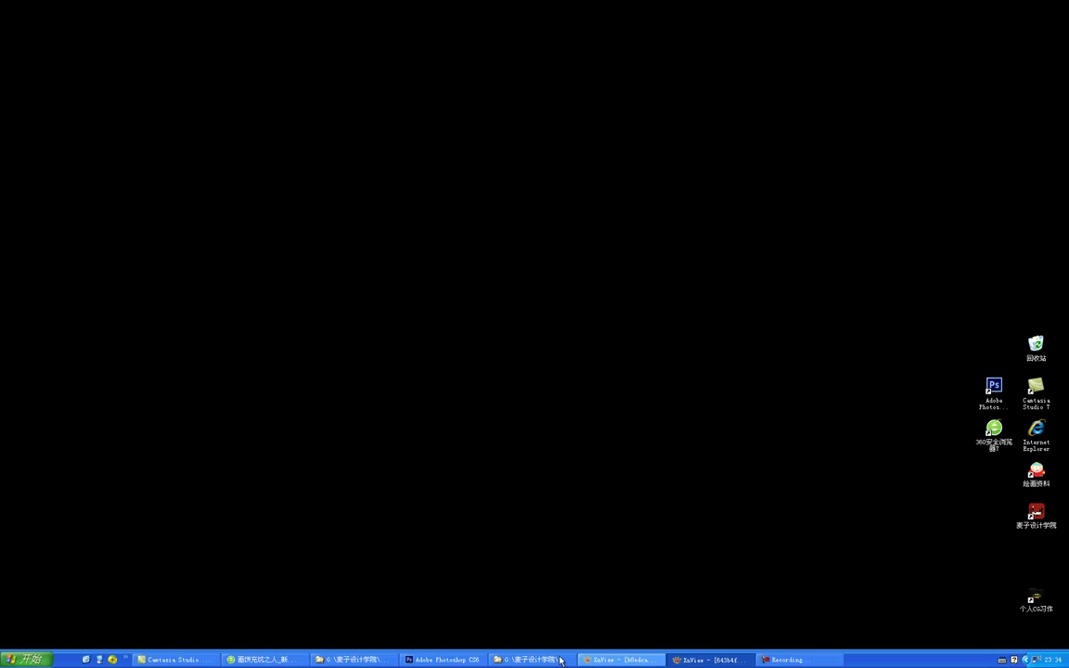
left_click(475, 660)
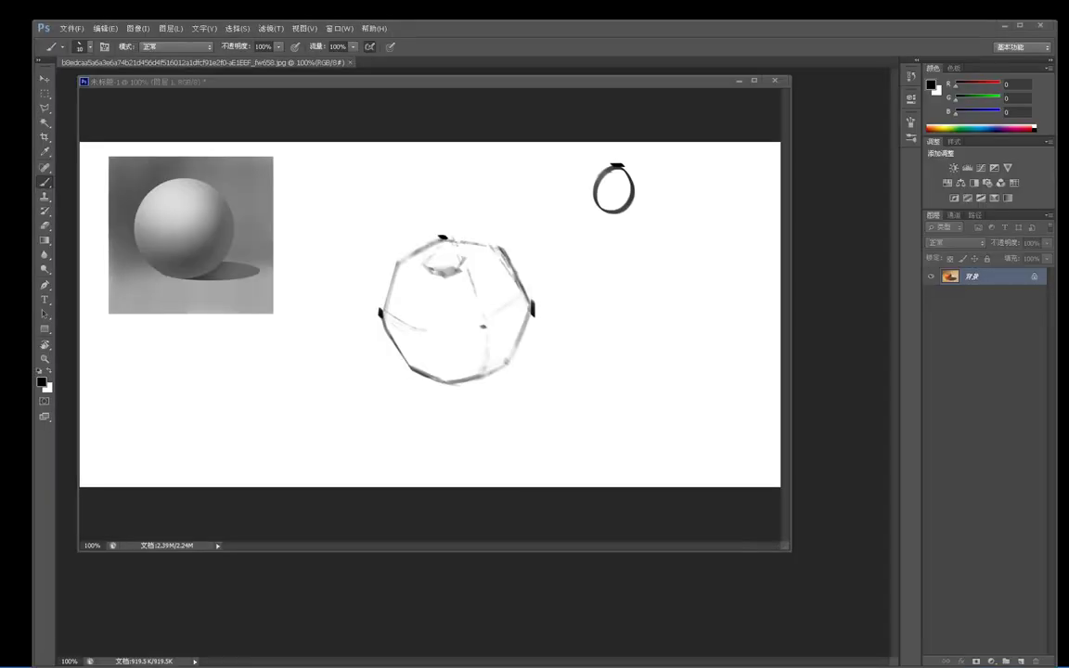
left_click_drag(232, 62, 346, 123)
Step: Crop the watermark strip off the bottom of the apple photo and enlarge its window
key("c")
left_click_drag(331, 393, 340, 389)
key("Escape")
key("Return")
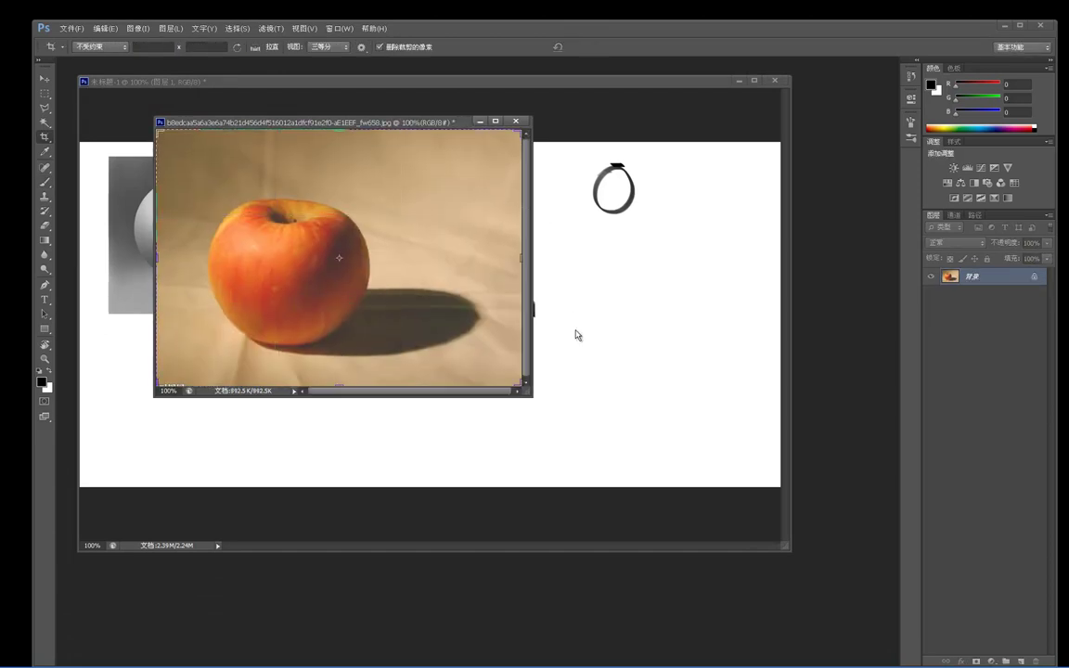
left_click_drag(535, 398, 731, 591)
left_click(322, 292)
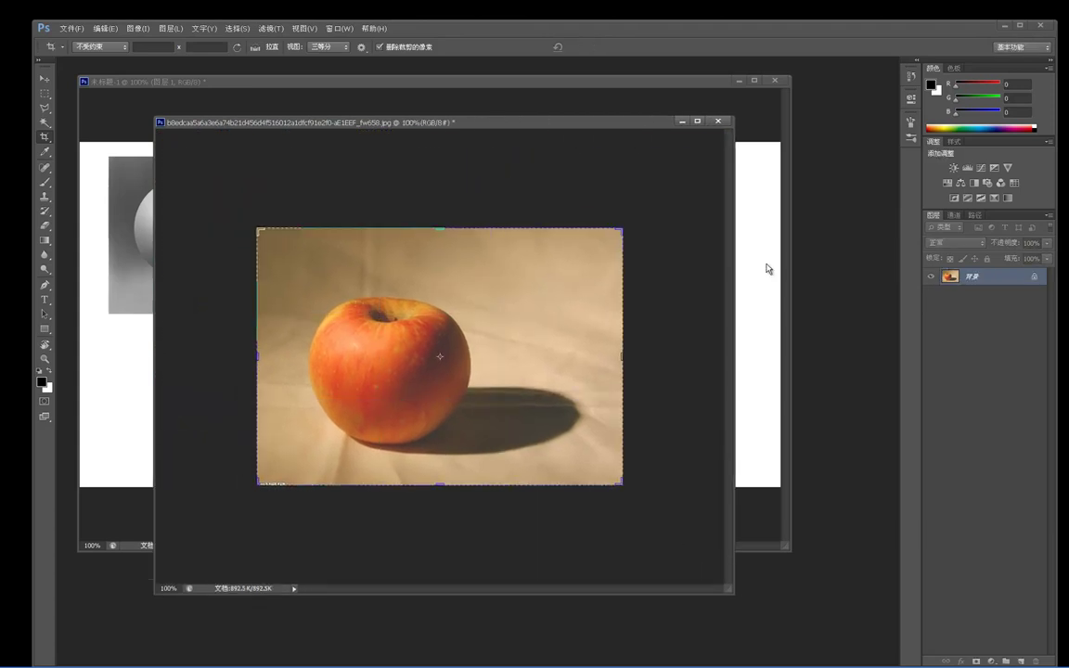
Step: Desaturate the apple photo and try dark strokes down the apple's left half
key("ctrl+shift+u")
key("b")
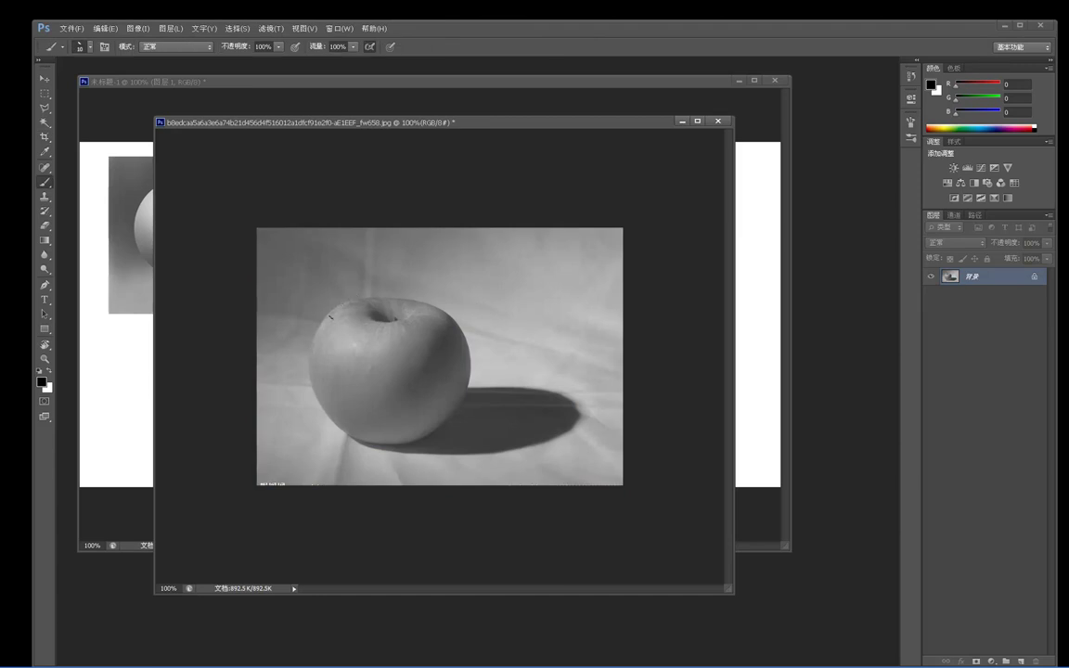
left_click_drag(348, 301, 349, 433)
key("ctrl+z")
mouse_move(369, 299)
left_mouse_down()
mouse_move(390, 454)
mouse_move(355, 298)
mouse_move(394, 408)
left_mouse_up()
key("ctrl+z")
key("ctrl+z")
Step: Enclose the apple in a circular selection with the Elliptical Marquee tool
key("m")
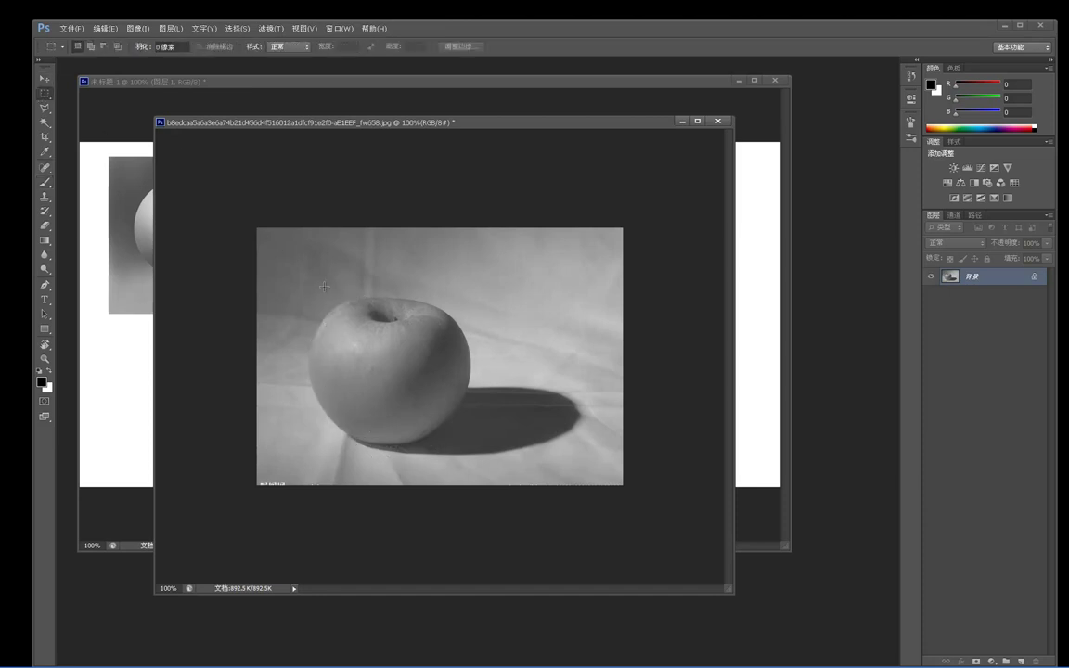
right_click(49, 94)
left_click(75, 93)
left_click_drag(318, 285, 486, 455)
left_click_drag(462, 416, 449, 413)
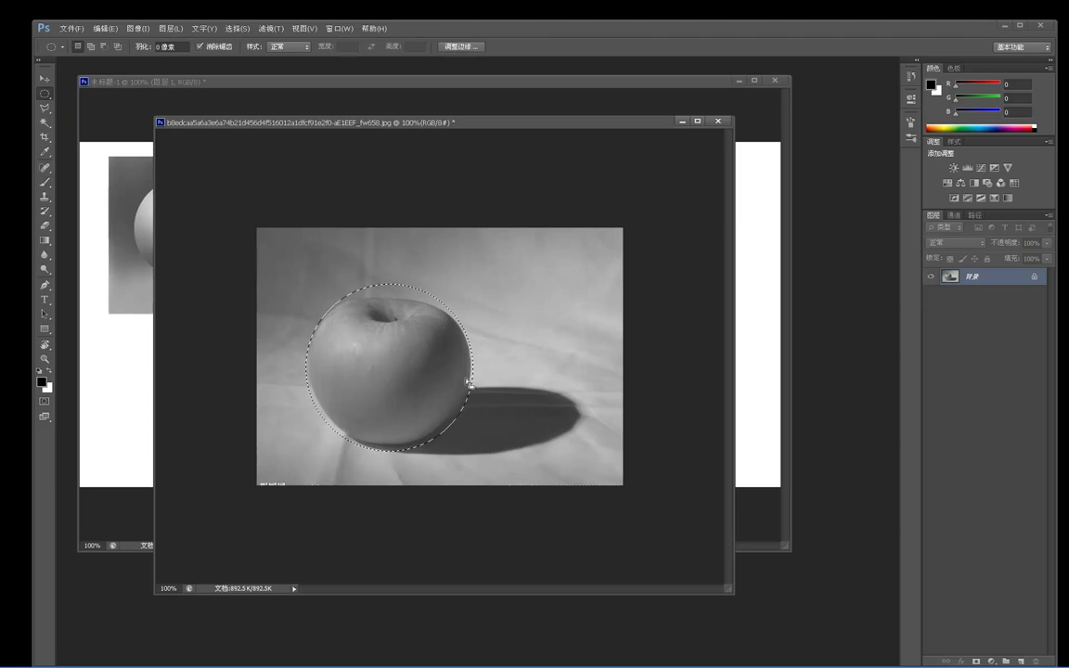
Step: Hide the selection border and paint straight black strokes just inside the circle around the apple
key("b")
key("ctrl+d")
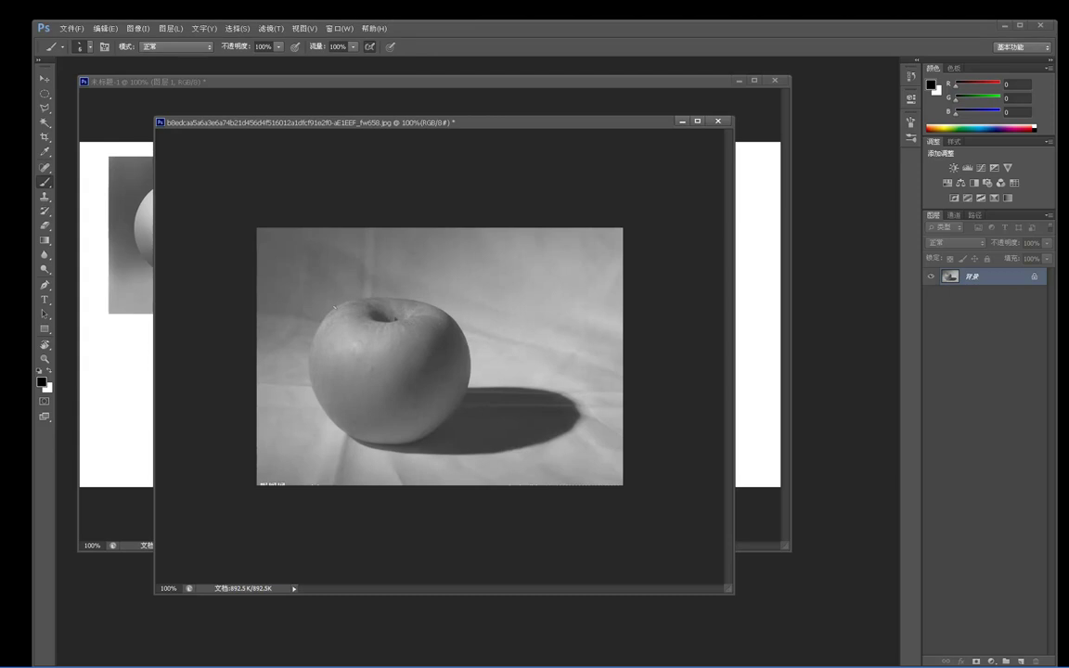
mouse_move(319, 315)
left_mouse_down()
mouse_move(388, 278)
mouse_move(309, 318)
mouse_move(420, 281)
mouse_move(389, 281)
mouse_move(472, 325)
mouse_move(417, 294)
mouse_move(478, 340)
mouse_move(415, 283)
mouse_move(470, 348)
mouse_move(451, 415)
mouse_move(466, 378)
mouse_move(425, 438)
mouse_move(469, 390)
mouse_move(343, 424)
mouse_move(397, 443)
mouse_move(348, 424)
mouse_move(371, 416)
mouse_move(429, 438)
left_mouse_up()
left_click_drag(346, 304, 312, 403)
mouse_move(320, 332)
left_mouse_down()
mouse_move(311, 388)
mouse_move(361, 446)
left_mouse_up()
mouse_move(317, 395)
left_mouse_down()
mouse_move(381, 447)
mouse_move(361, 444)
mouse_move(383, 445)
left_mouse_up()
mouse_move(338, 432)
left_mouse_down()
mouse_move(406, 445)
mouse_move(419, 437)
left_mouse_up()
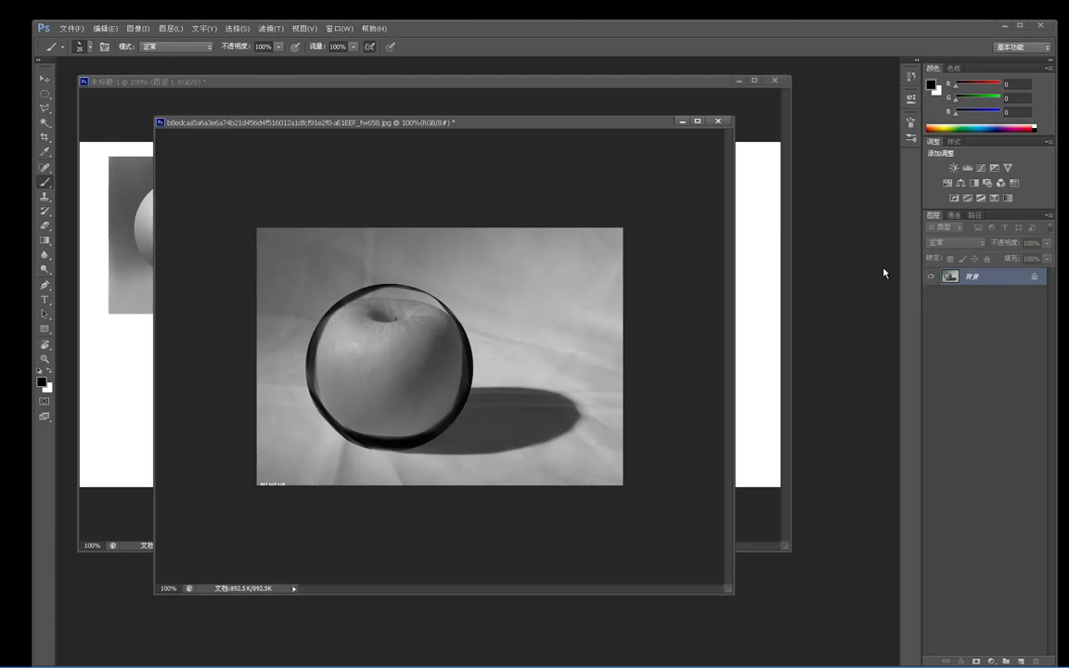
Step: Undo the black strokes around the apple and close the photo without saving
key("ctrl+alt+z")
key("ctrl+alt+z")
key("ctrl+alt+z")
key("ctrl+alt+z")
key("ctrl+alt+z")
key("ctrl+alt+z")
key("ctrl+alt+z")
key("ctrl+alt+z")
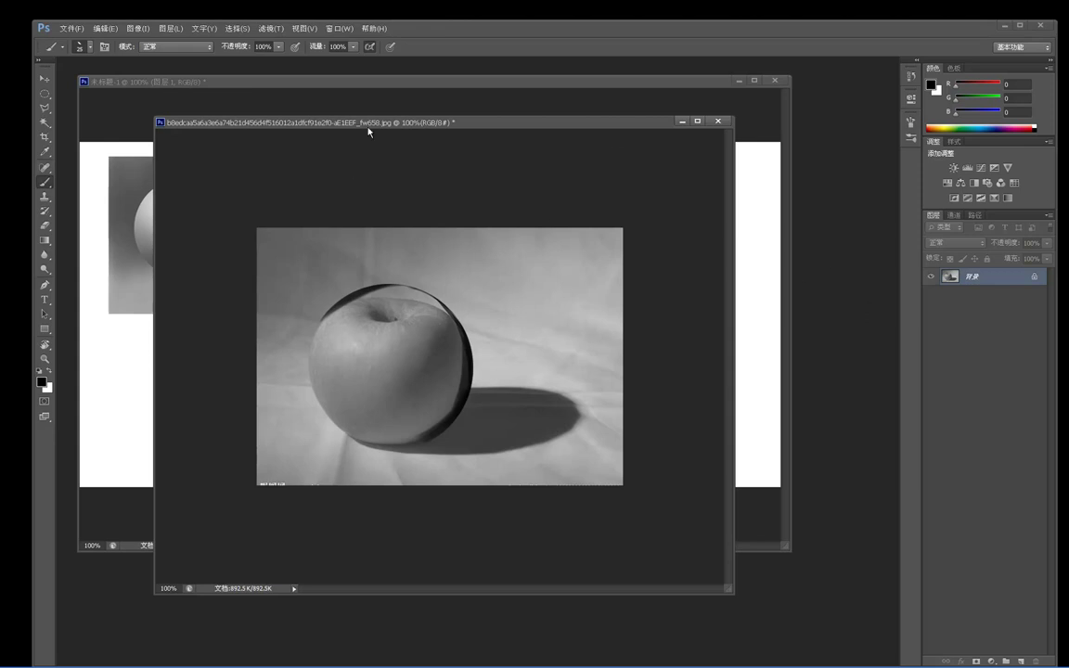
left_click(719, 121)
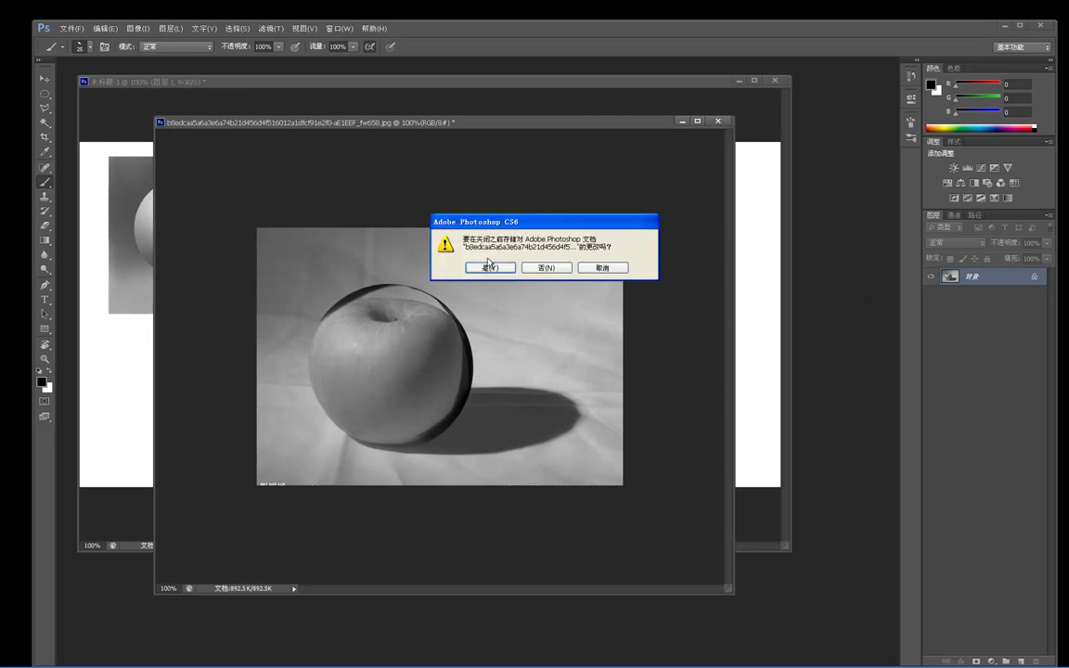
left_click(550, 267)
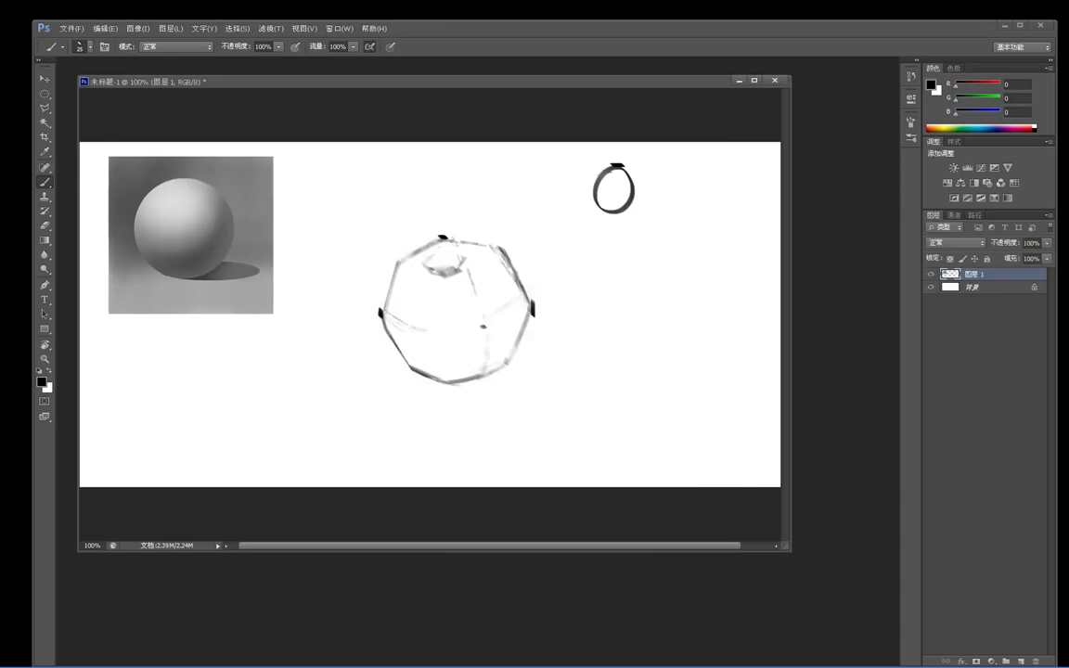
Step: Return to the XnView images, reopen the colour apple photo in a floating Photoshop window, and desaturate it
key("alt+Tab")
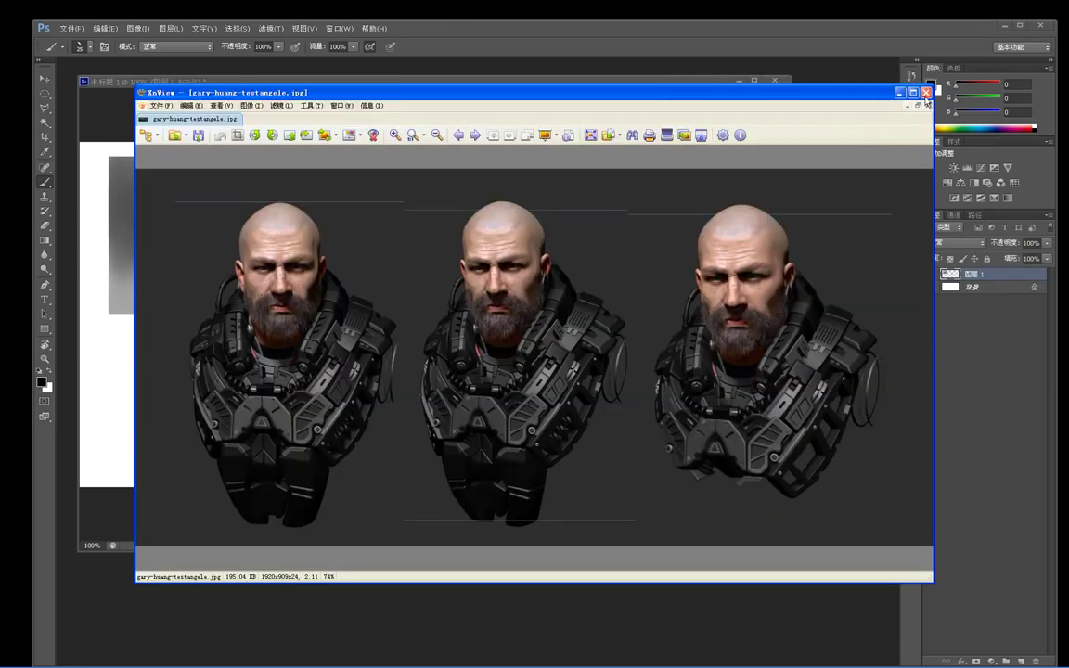
key("alt+Tab")
key("alt+Tab")
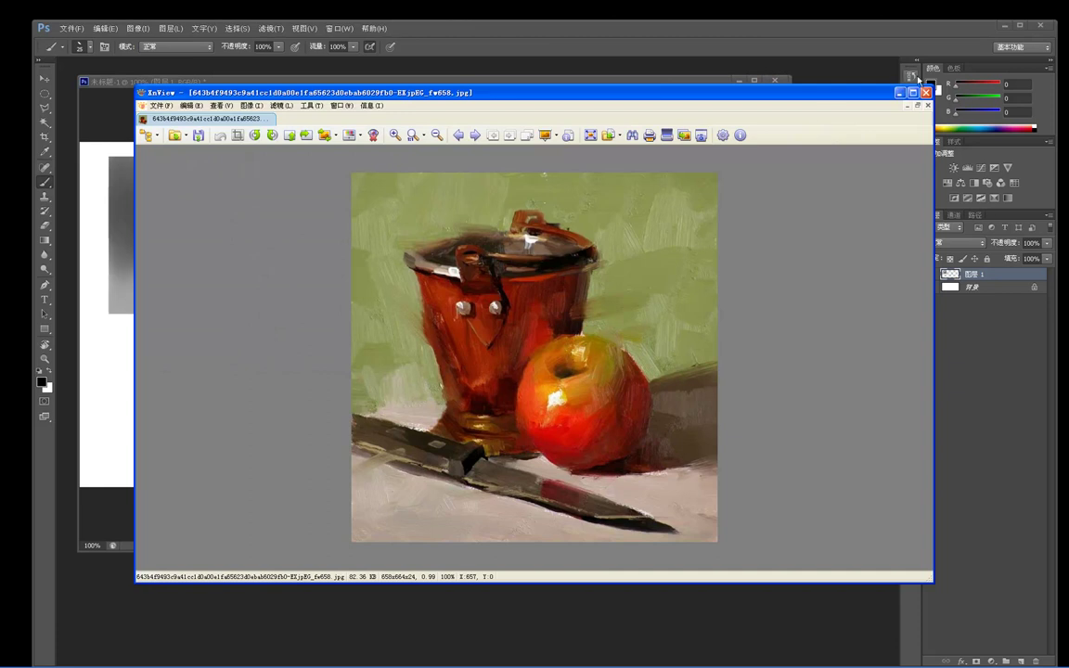
left_click(926, 93)
key("alt+Tab")
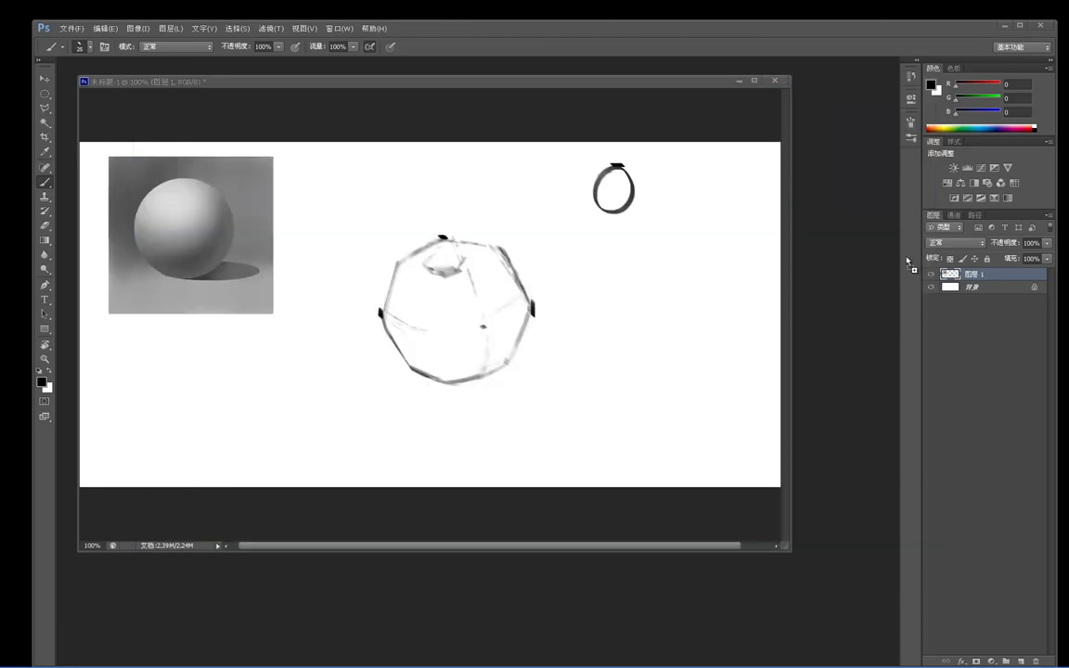
left_click_drag(908, 257, 871, 255)
left_click_drag(410, 61, 437, 87)
left_click_drag(365, 96, 597, 148)
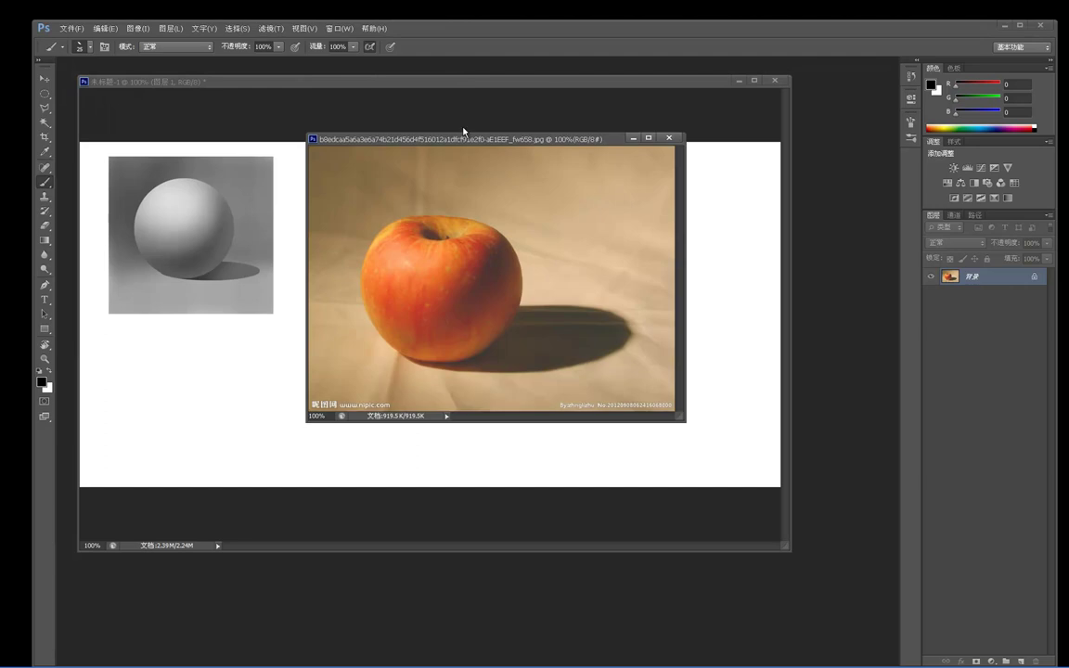
key("ctrl+shift+u")
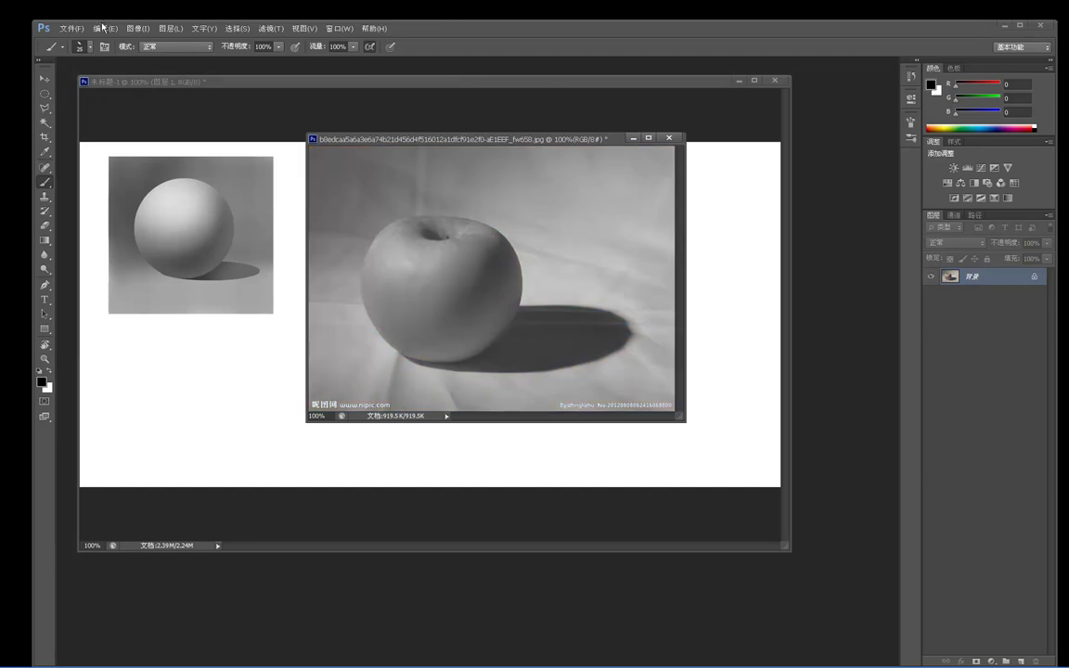
Step: In the Performance (性能) preferences, adjust the history states and memory allocation and enable the D:\ scratch disk
left_click(104, 28)
mouse_move(216, 375)
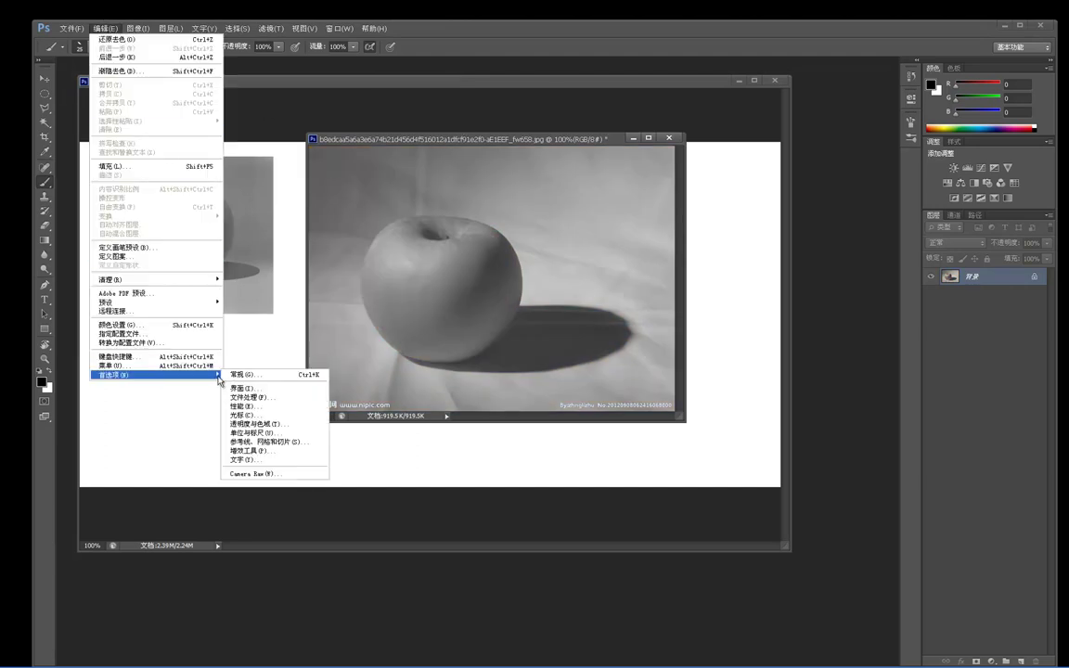
left_click(232, 406)
left_click(680, 207)
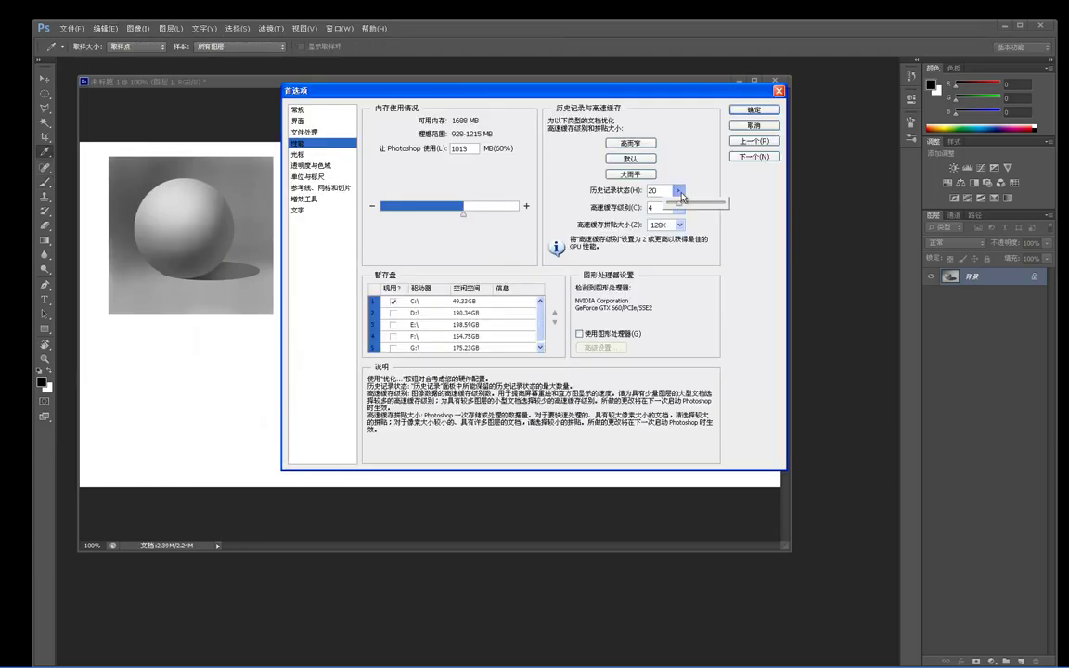
left_click_drag(680, 207, 701, 210)
left_click_drag(466, 215, 474, 218)
left_click(393, 313)
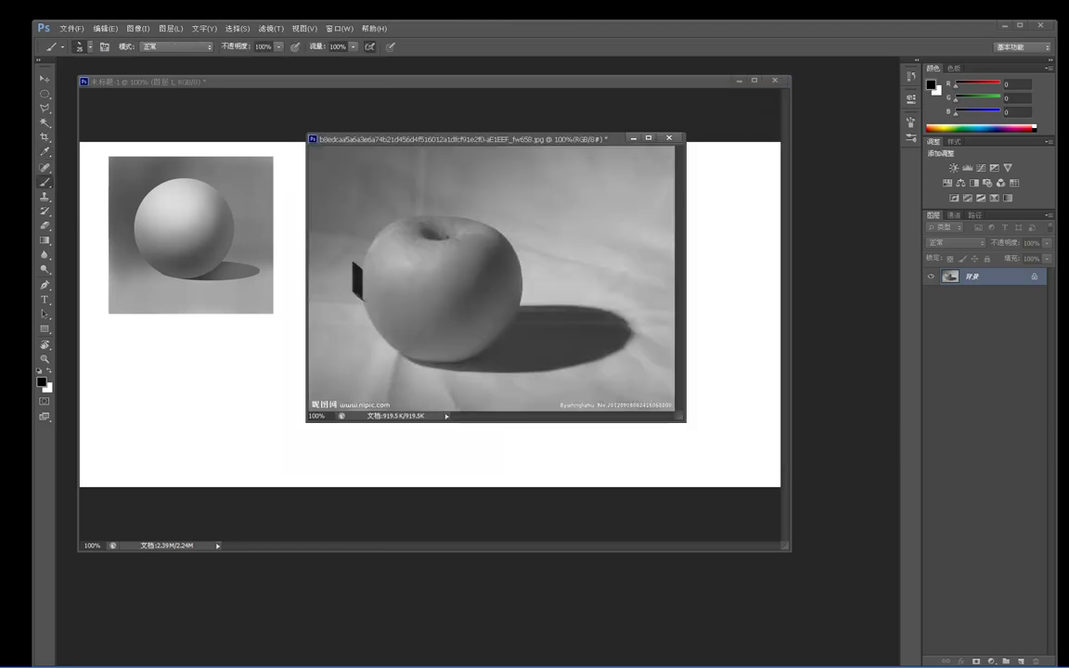
Step: Copy the grey apple image onto its own layer and try moving it into the sphere drawing
key("ctrl+z")
key("m")
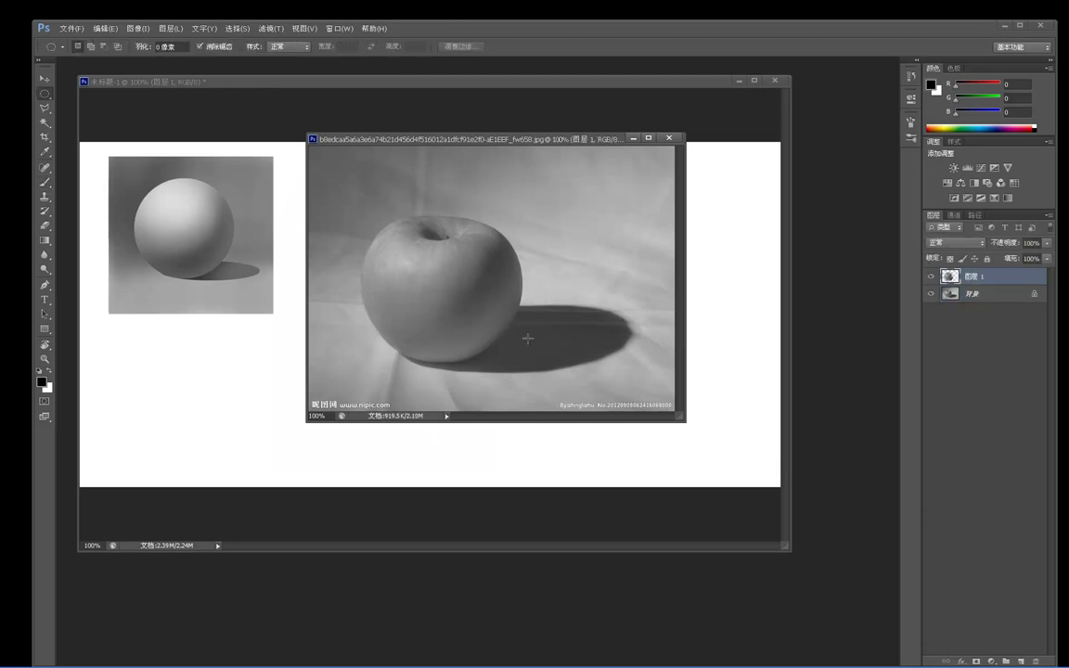
key("v")
left_click_drag(489, 318, 680, 369)
key("ctrl+alt+z")
key("ctrl+alt+z")
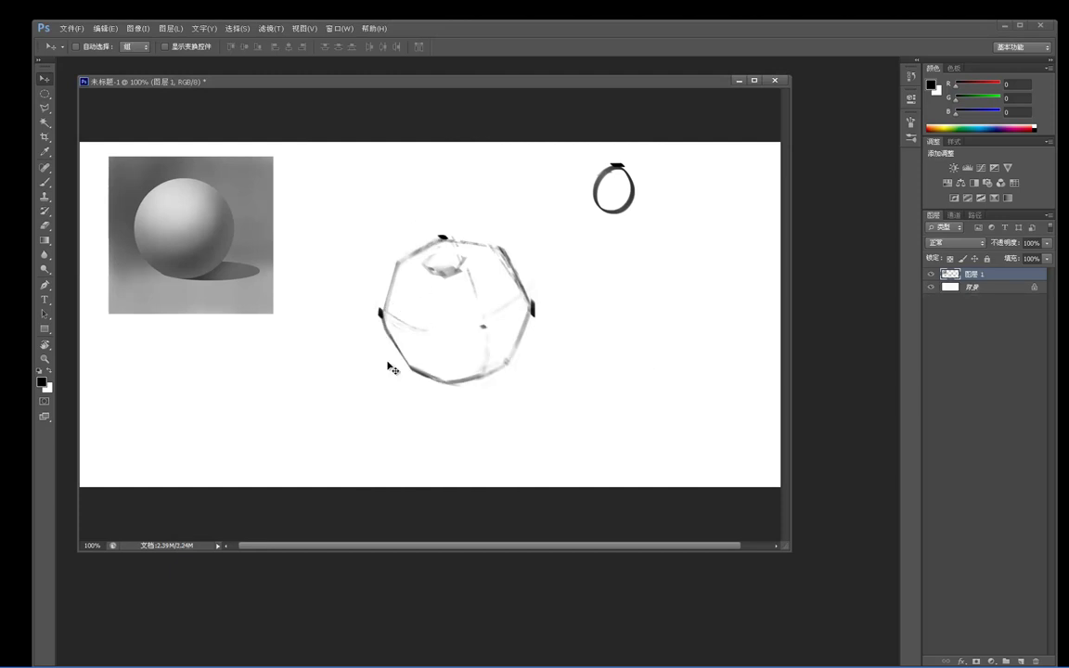
Step: Rearrange the two document windows and try moving a rectangular selection of the apple and its shadow into the sphere drawing
mouse_move(394, 666)
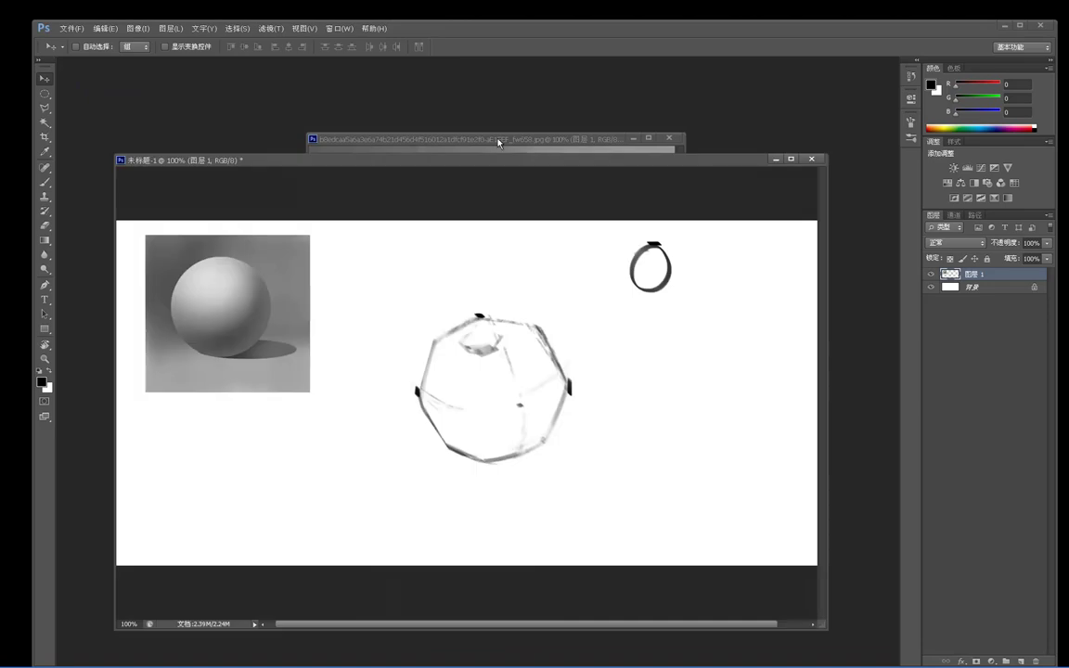
left_click_drag(500, 139, 487, 105)
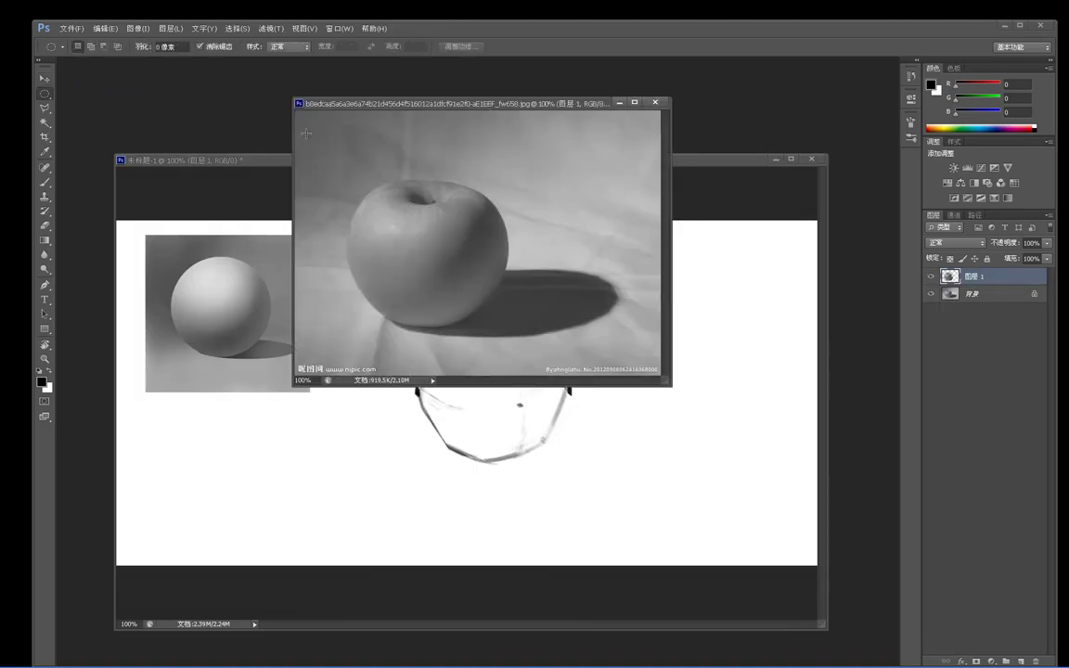
left_click(44, 94)
left_click_drag(45, 95, 76, 83)
left_click_drag(302, 145, 646, 354)
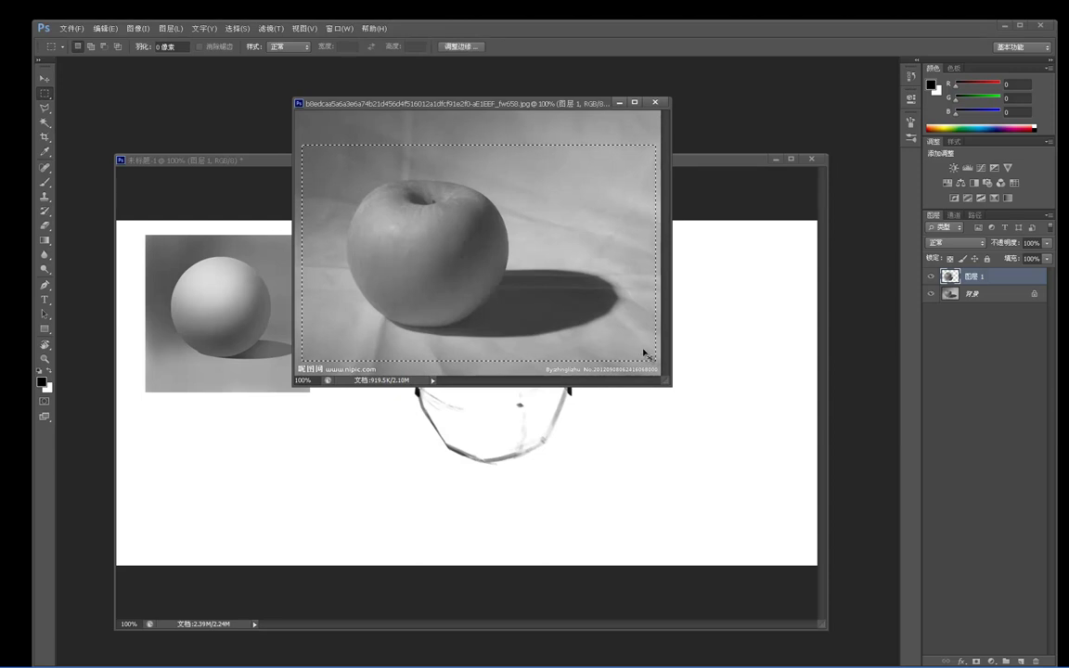
key("v")
left_click_drag(480, 282, 480, 477)
key("Delete")
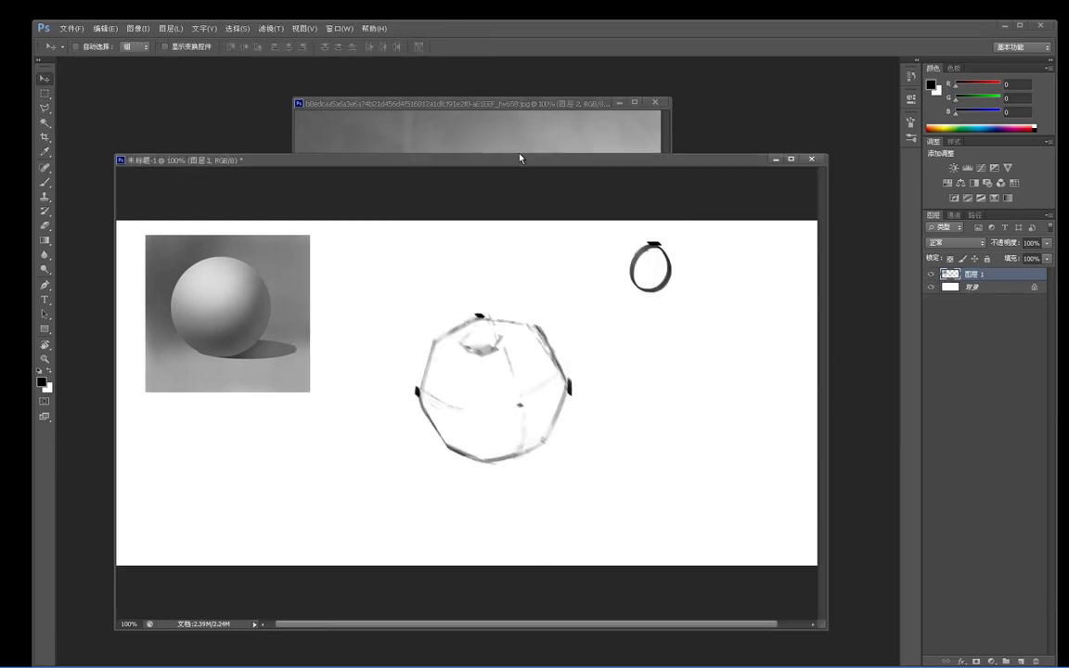
Step: Delete the extra layer from the apple photo document
left_click(518, 130)
key("Delete")
key("Delete")
Step: Select a rectangle around the apple and its shadow and copy it into the sphere drawing as a new layer
key("m")
left_click_drag(305, 139, 644, 355)
key("v")
left_click_drag(456, 278, 501, 450)
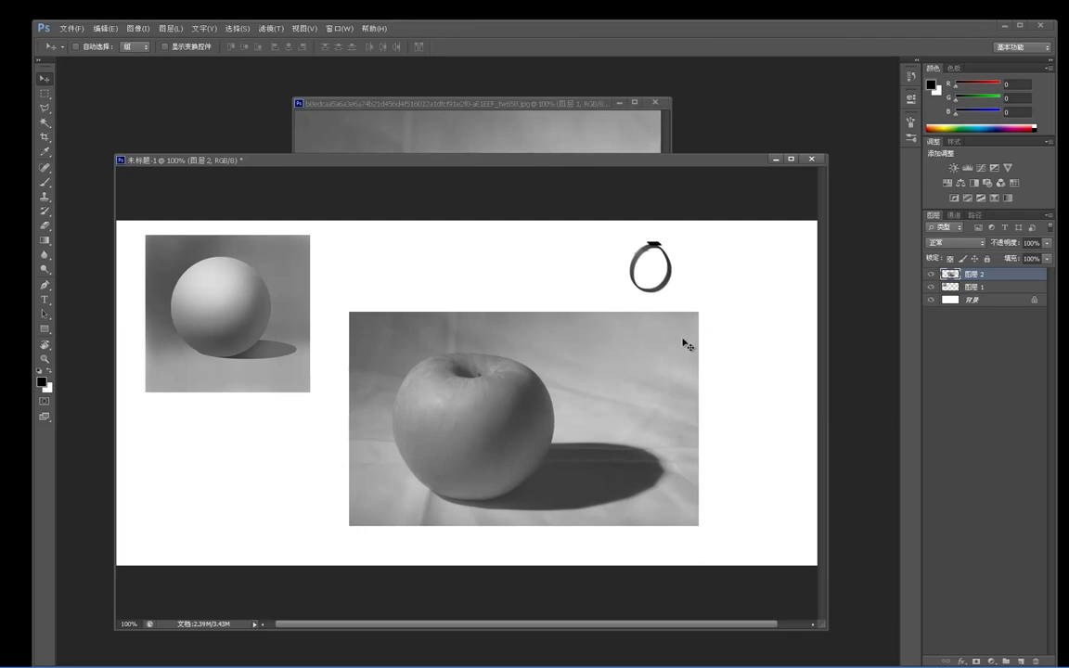
Step: Move the apple photo up slightly and make an elliptical selection around the apple
left_click_drag(686, 339, 690, 320)
key("b")
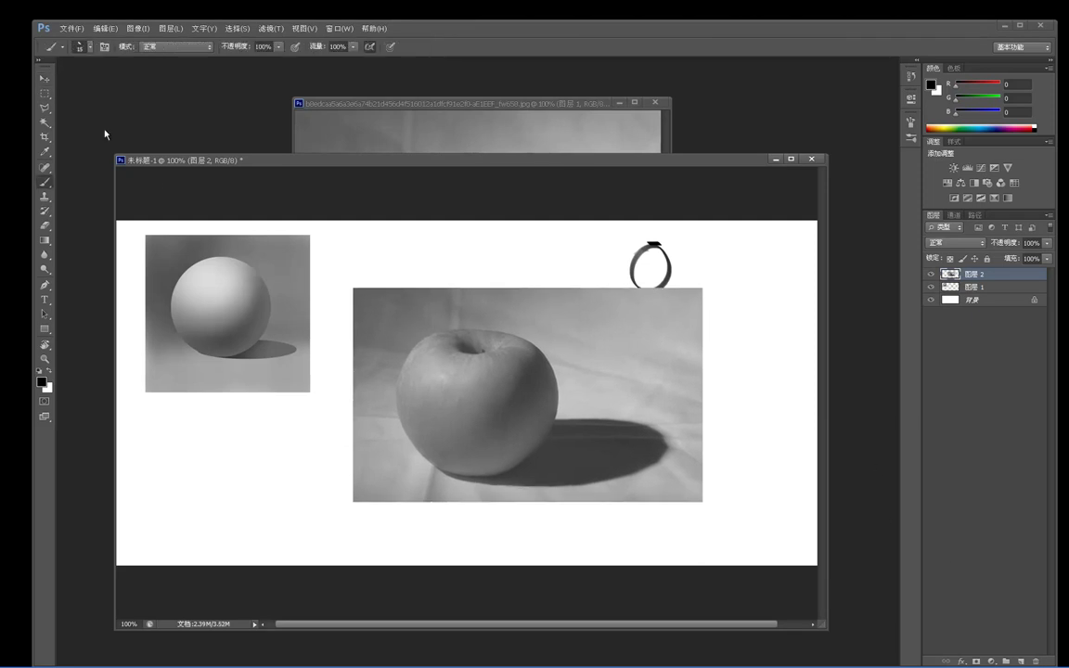
key("m")
left_click(45, 96)
left_click(84, 93)
left_click_drag(392, 318, 558, 485)
left_click_drag(519, 440, 518, 436)
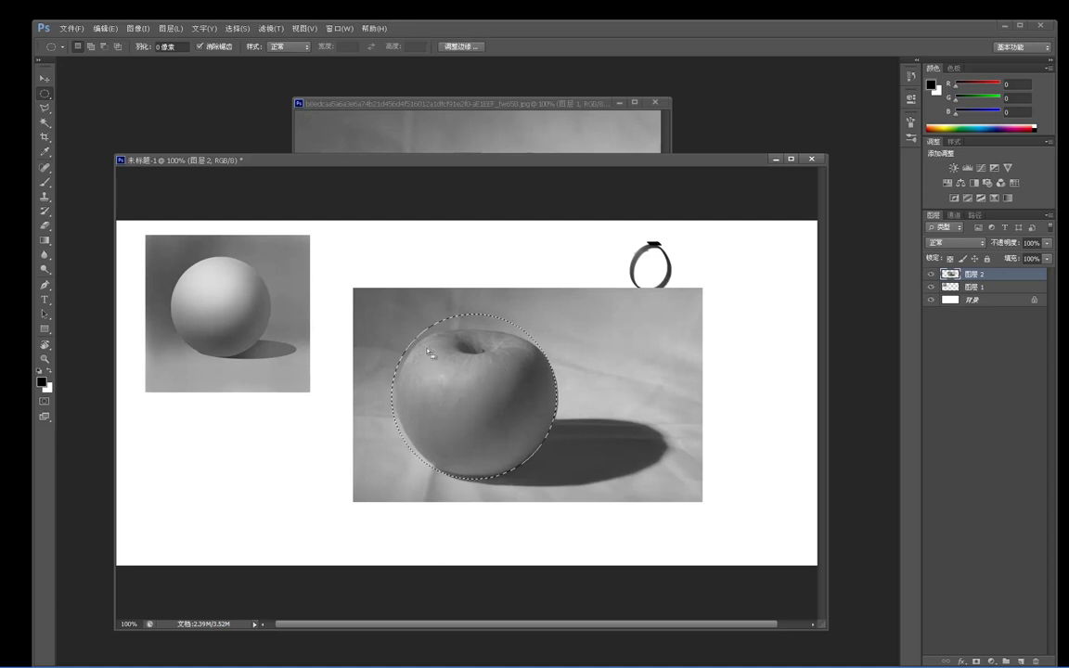
key("b")
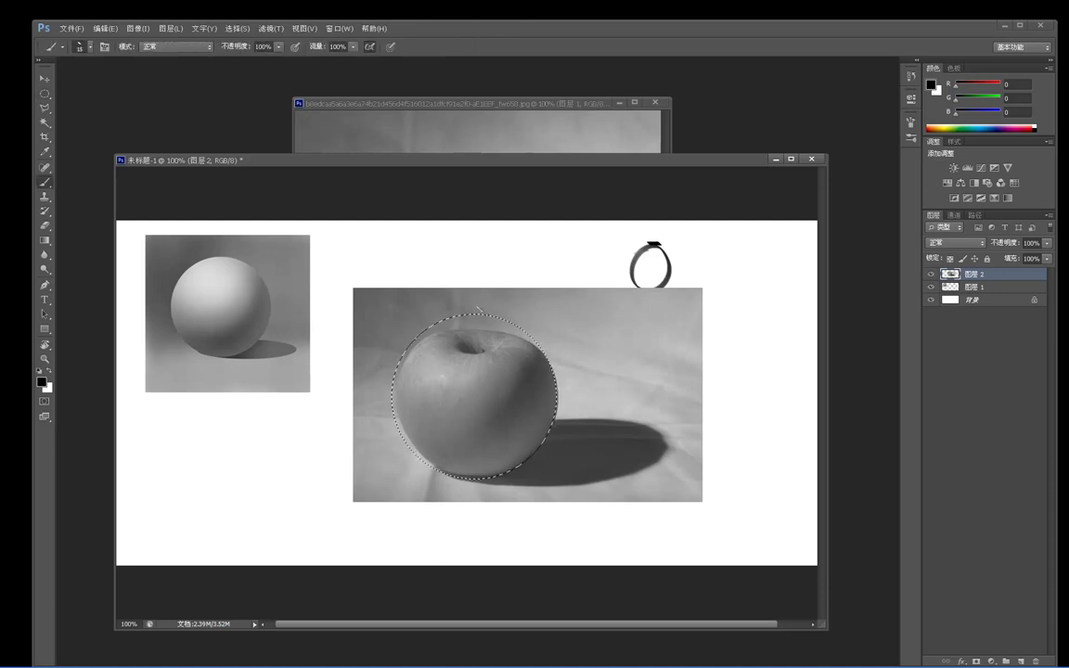
key("m")
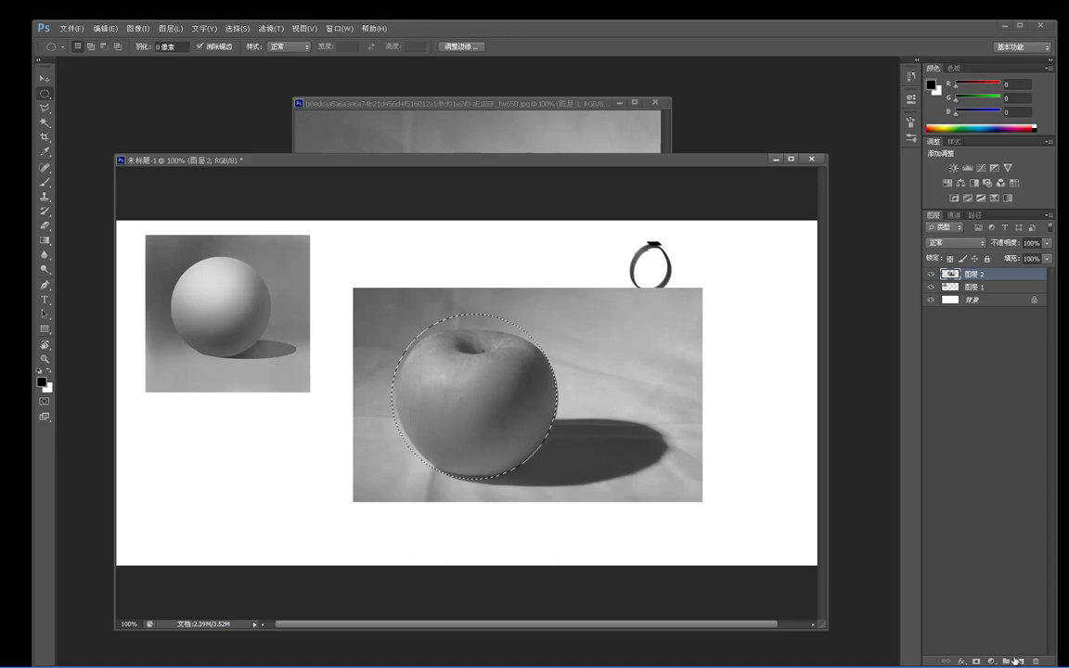
Step: Add a new layer, stroke the circular selection with a 1-pixel pure red (ff0000) line, and deselect
left_click(1019, 661)
right_click(519, 398)
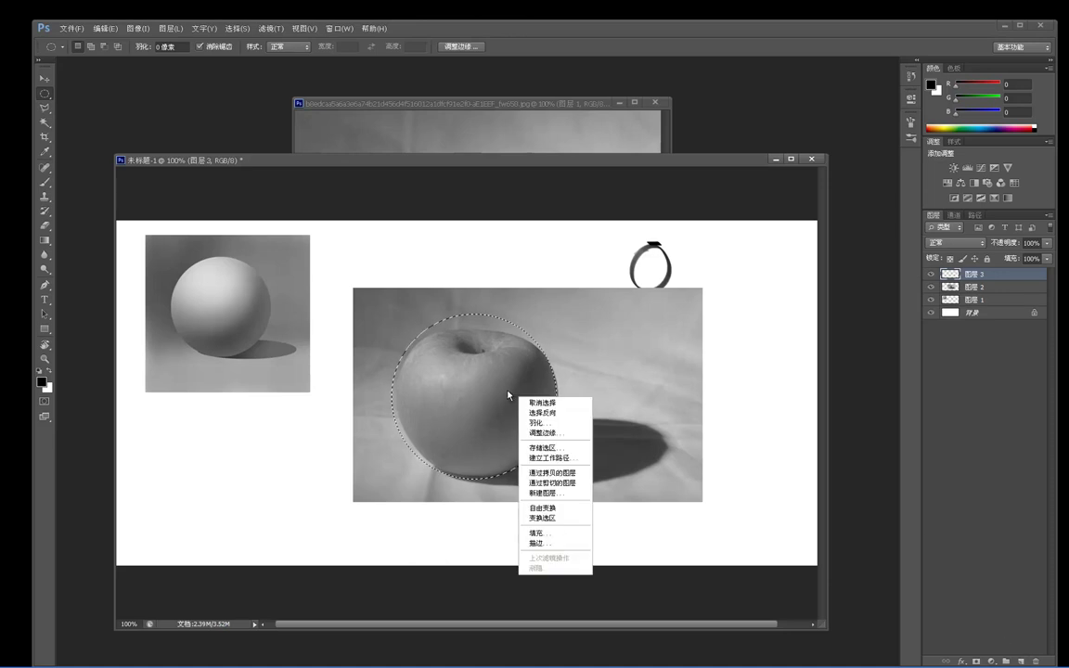
left_click(538, 543)
left_click(508, 212)
left_click(306, 198)
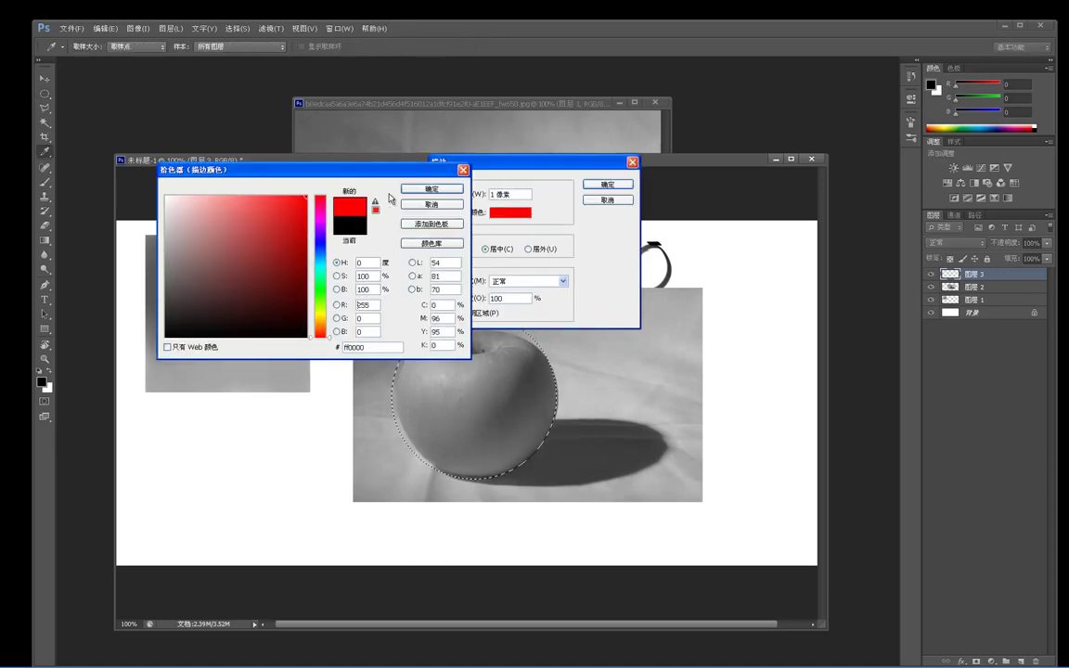
left_click(431, 188)
left_click(608, 184)
key("ctrl+d")
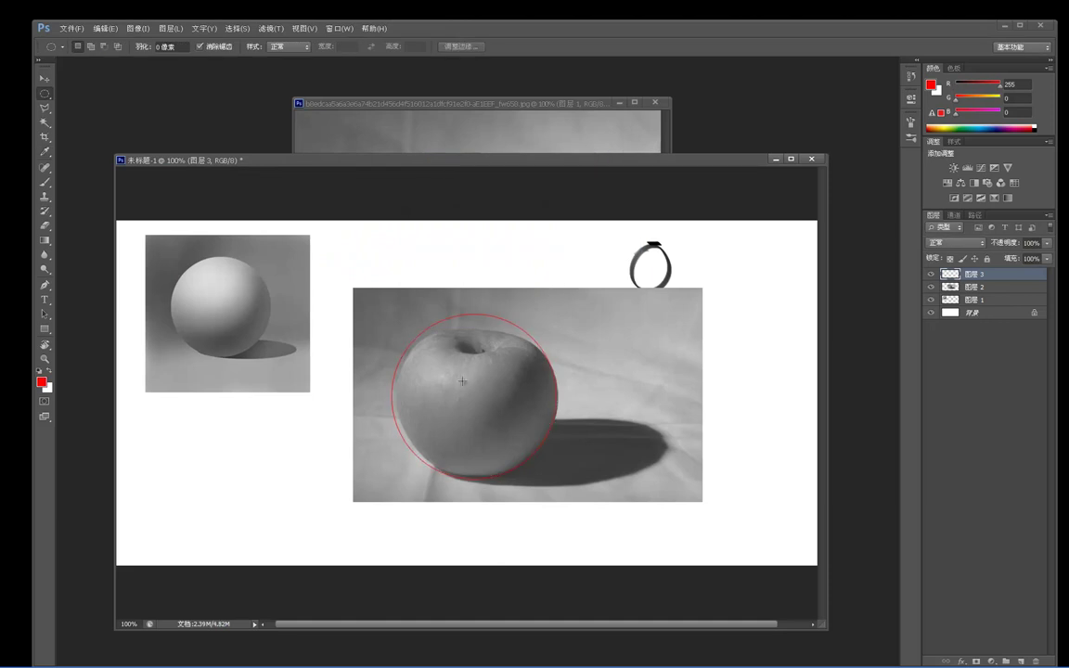
Step: Try red brush marks at the apple's stem hollow and upper-right contour on the circle layer
key("b")
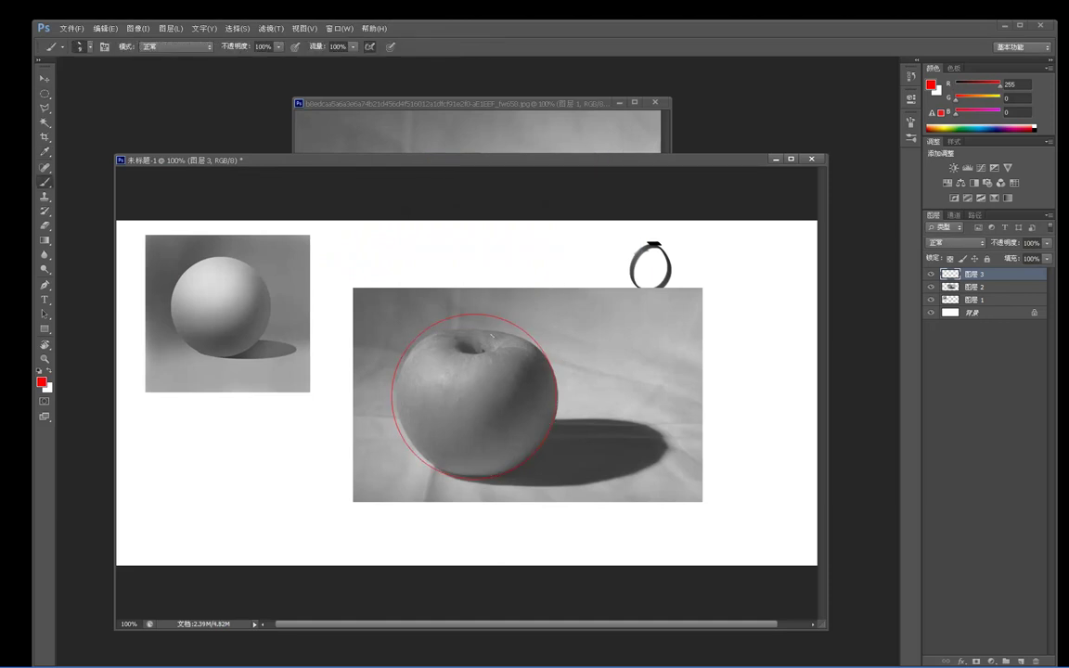
mouse_move(459, 346)
left_mouse_down()
mouse_move(487, 350)
mouse_move(483, 357)
mouse_move(491, 349)
mouse_move(478, 351)
left_mouse_up()
key("ctrl+alt+z")
key("ctrl+alt+z")
mouse_move(556, 363)
left_mouse_down()
mouse_move(563, 374)
mouse_move(579, 351)
left_mouse_up()
Step: Hide the red circle layer and create a new layer directly above the apple photo layer
left_click(931, 273)
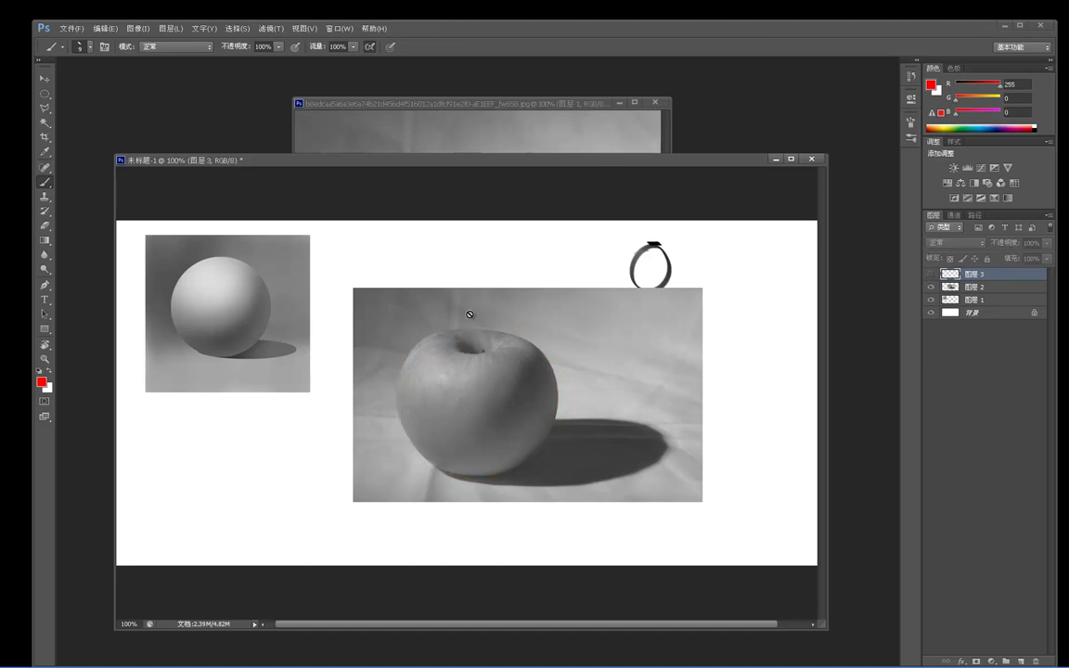
left_click(979, 289)
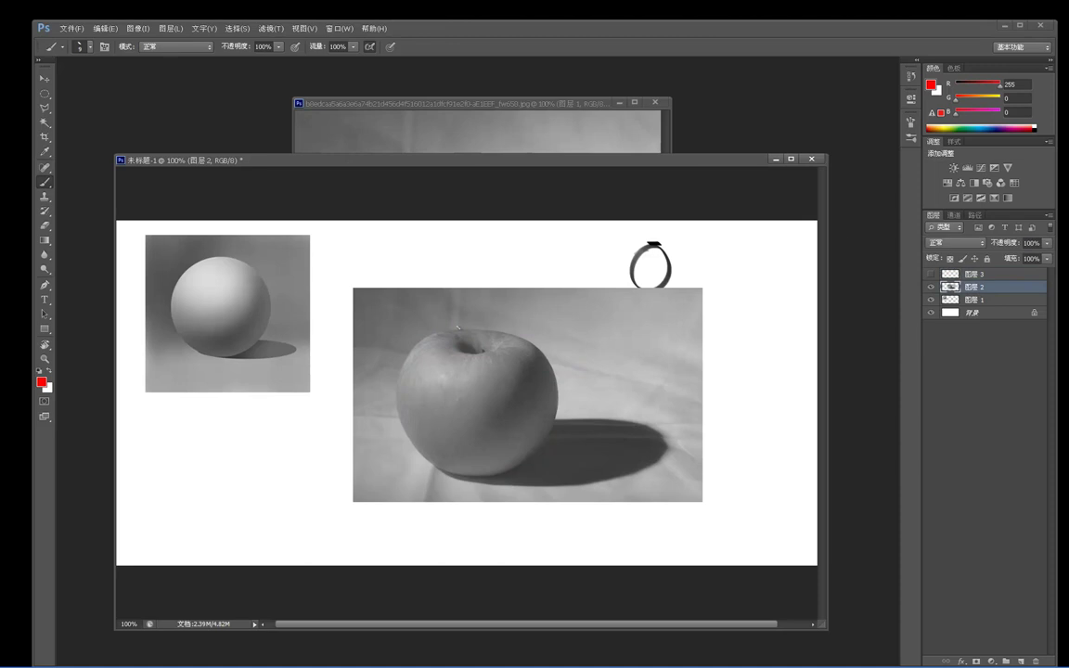
left_click_drag(440, 328, 513, 331)
key("ctrl+z")
key("alt+bracketright")
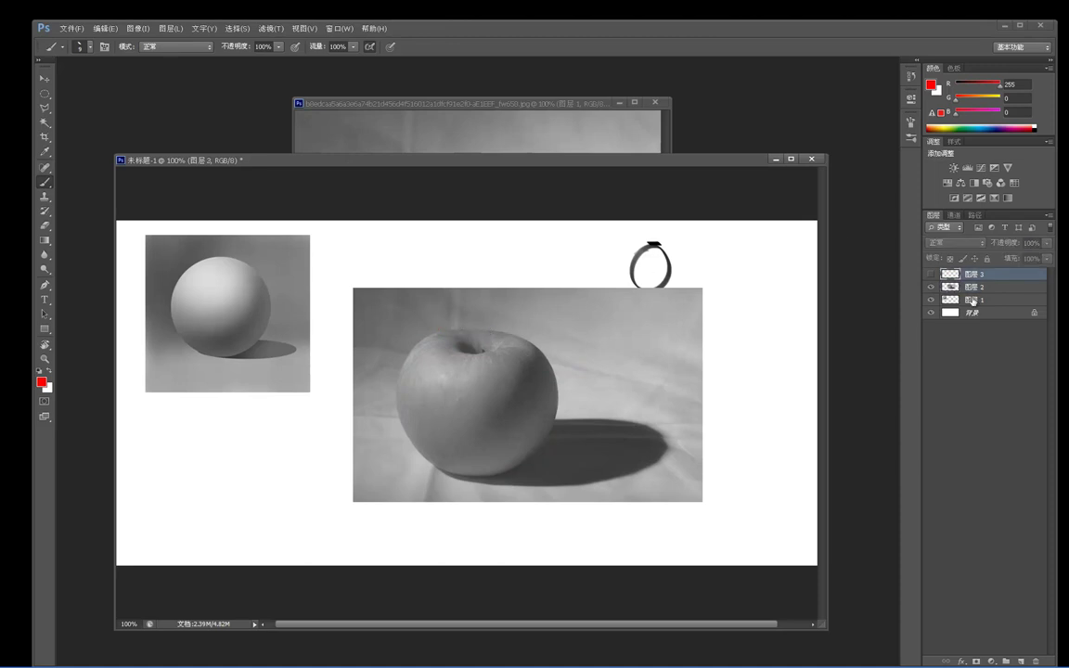
left_click(982, 288)
key("ctrl+shift+alt+n")
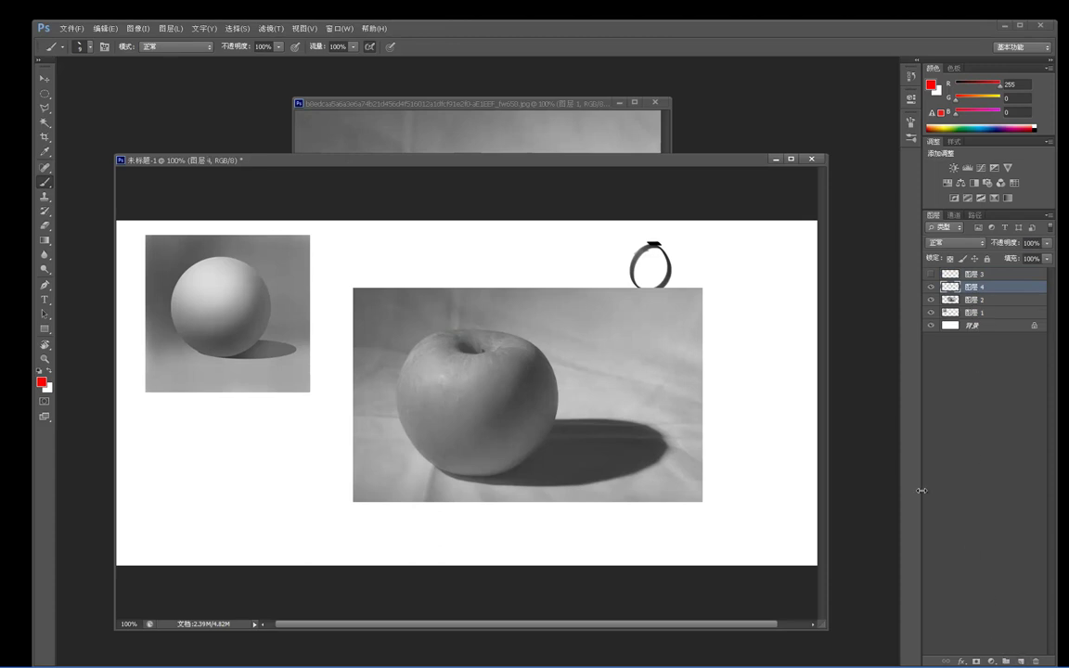
Step: Brush short straight red marks at the extreme and diagonal points of the apple's contour
left_click_drag(396, 381, 396, 394)
left_click_drag(462, 327, 492, 327)
left_click_drag(560, 381, 560, 416)
key("ctrl+z")
left_click_drag(411, 347, 418, 342)
key("ctrl+z")
left_click_drag(532, 342, 543, 356)
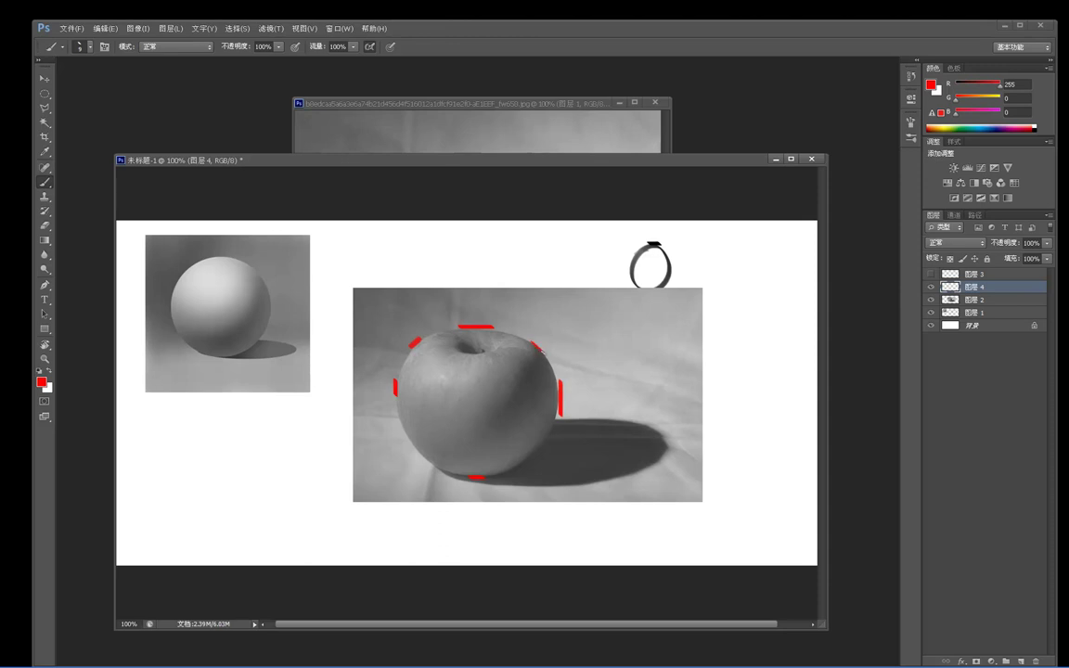
Step: Add a lower-left mark and join all contour marks with straight red lines into an angular outline
left_click_drag(427, 460, 439, 474)
left_click_drag(397, 398, 419, 449)
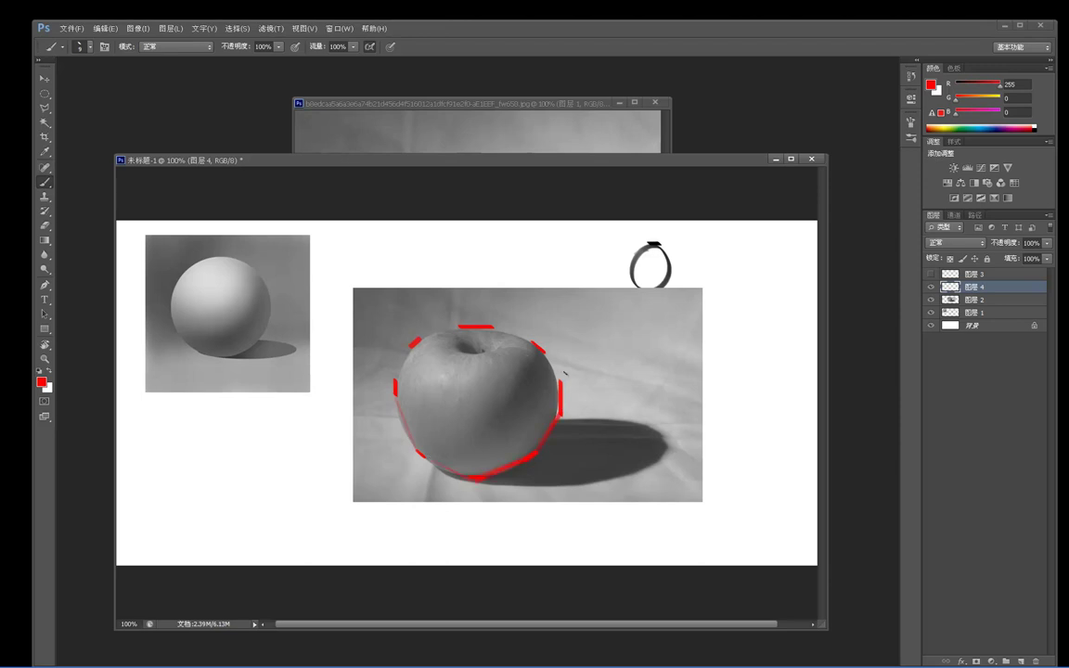
left_click_drag(561, 382, 544, 354)
left_click_drag(489, 328, 530, 343)
key("ctrl+z")
mouse_move(462, 326)
left_mouse_down()
mouse_move(420, 337)
mouse_move(395, 381)
left_mouse_up()
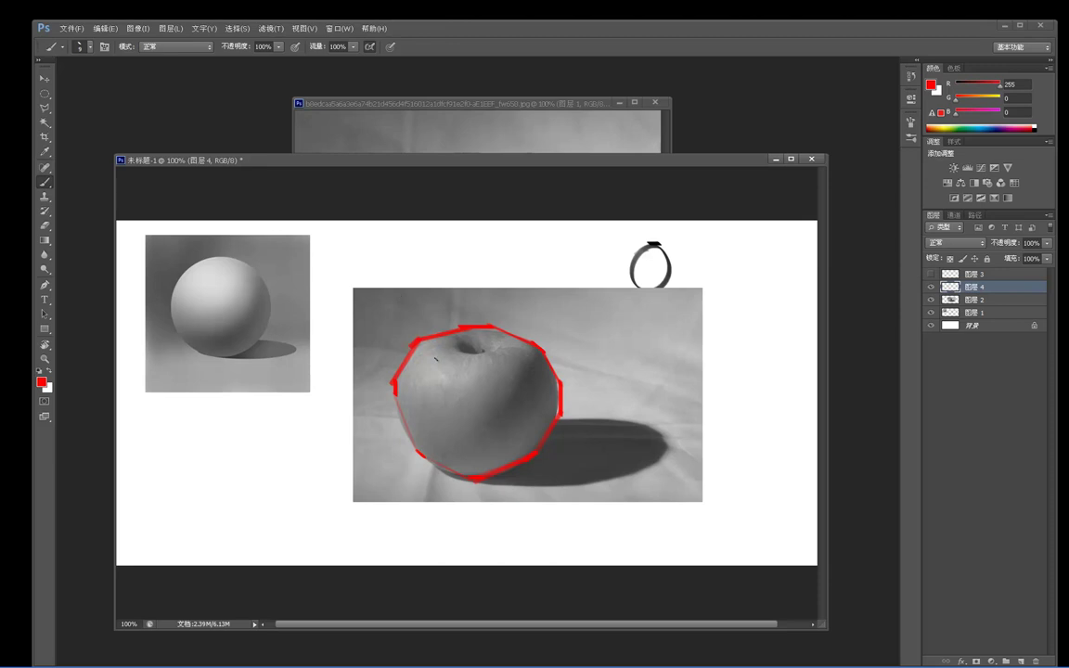
Step: Draw the front edges of the apple's top plane in red and an arrow pointing up from the stem hollow
mouse_move(427, 348)
left_mouse_down()
mouse_move(453, 370)
mouse_move(537, 349)
left_mouse_up()
mouse_move(450, 369)
left_mouse_down()
mouse_move(511, 370)
mouse_move(465, 366)
mouse_move(506, 368)
mouse_move(488, 320)
mouse_move(483, 333)
mouse_move(480, 277)
left_mouse_up()
key("ctrl+z")
mouse_move(480, 339)
left_mouse_down()
mouse_move(480, 269)
mouse_move(485, 278)
left_mouse_up()
Step: Draw two bent red side edges down the apple's front and a connected crosswise line around its middle
mouse_move(450, 369)
left_mouse_down()
mouse_move(436, 398)
mouse_move(444, 451)
left_mouse_up()
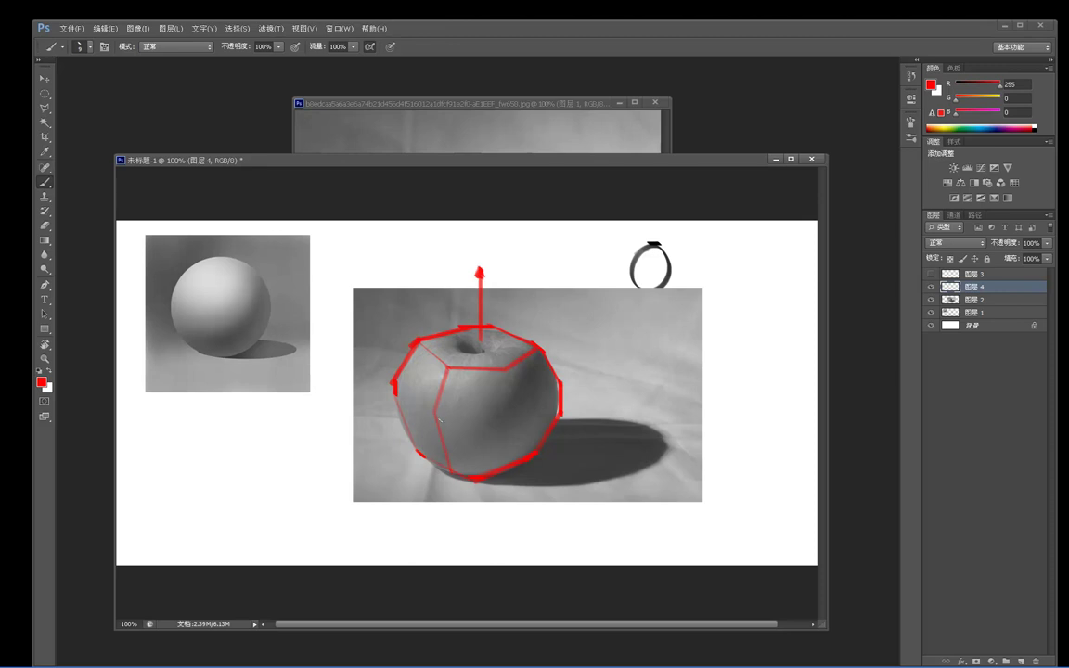
left_click(513, 462, "shift")
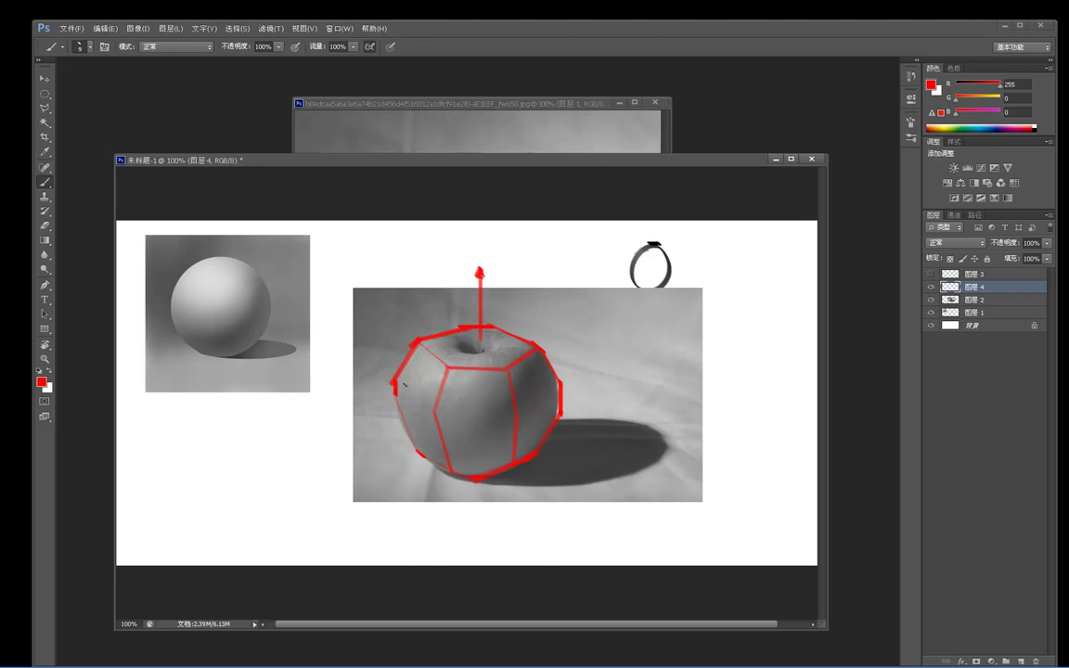
left_click(399, 394)
left_click(440, 418, "shift")
left_click(516, 415, "shift")
left_click(555, 393, "shift")
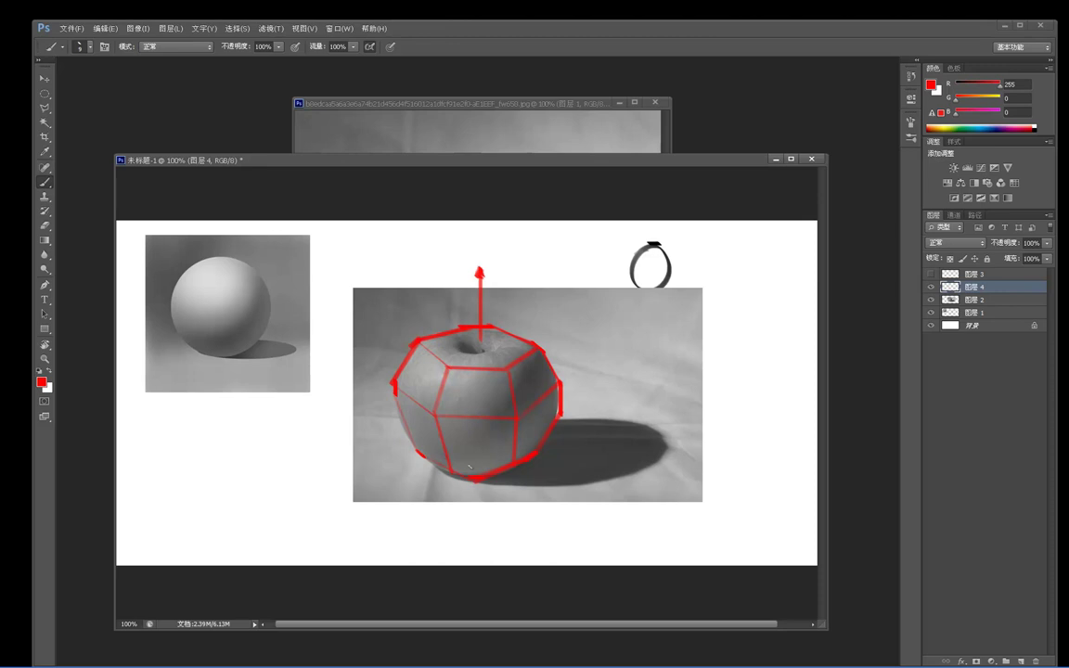
Step: Erase the pointed base of the outline and redraw it as a flat horizontal red edge
key("e")
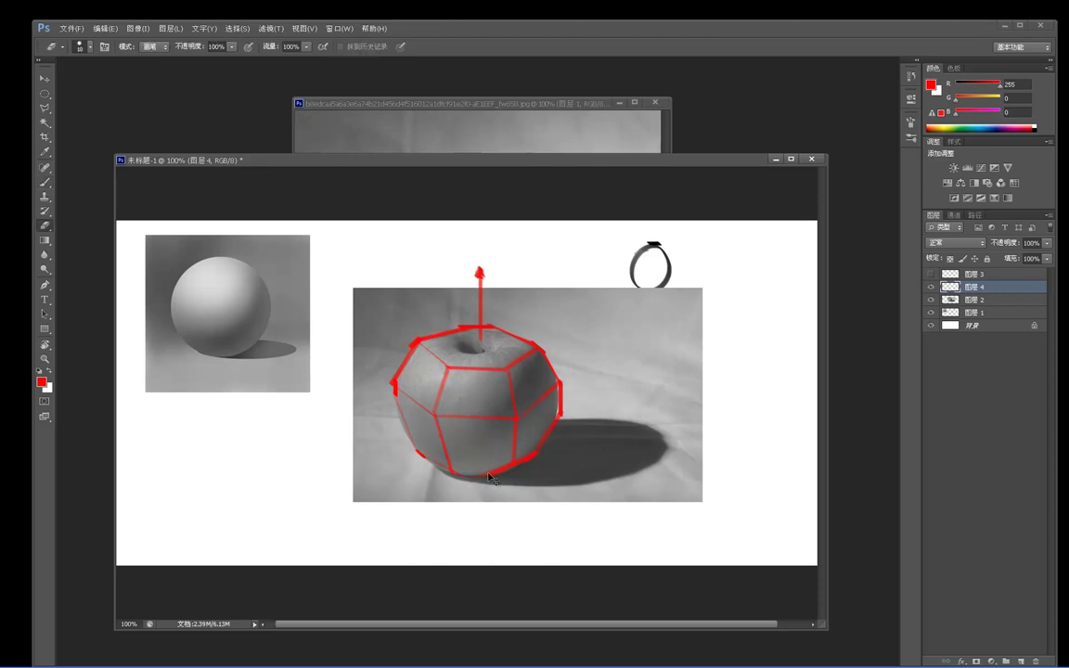
key("b")
key("e")
key("b")
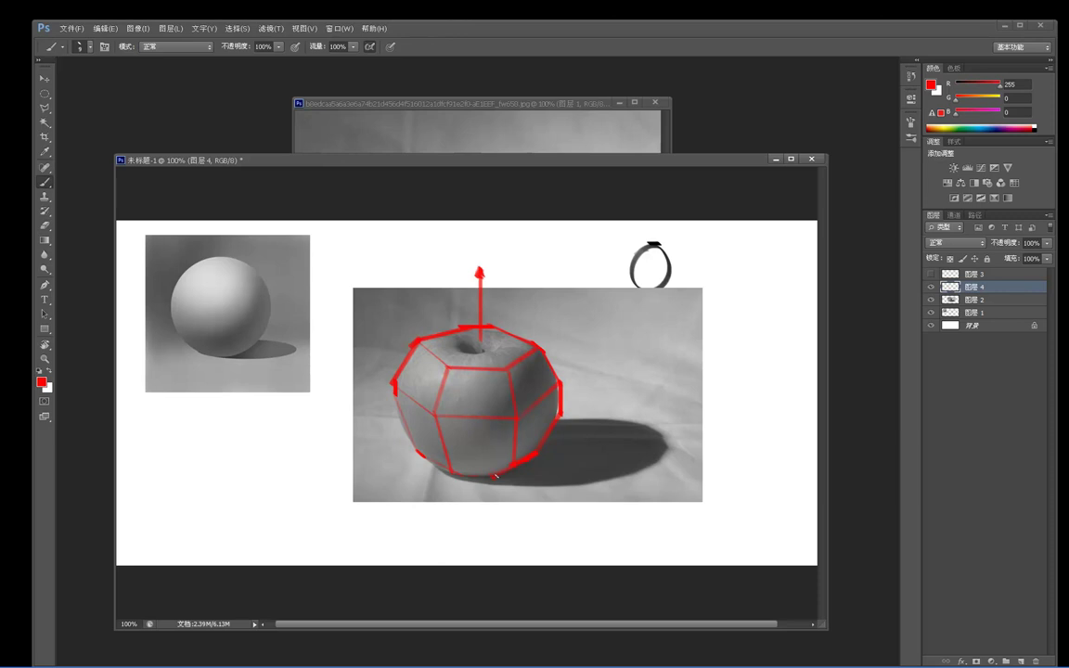
key("e")
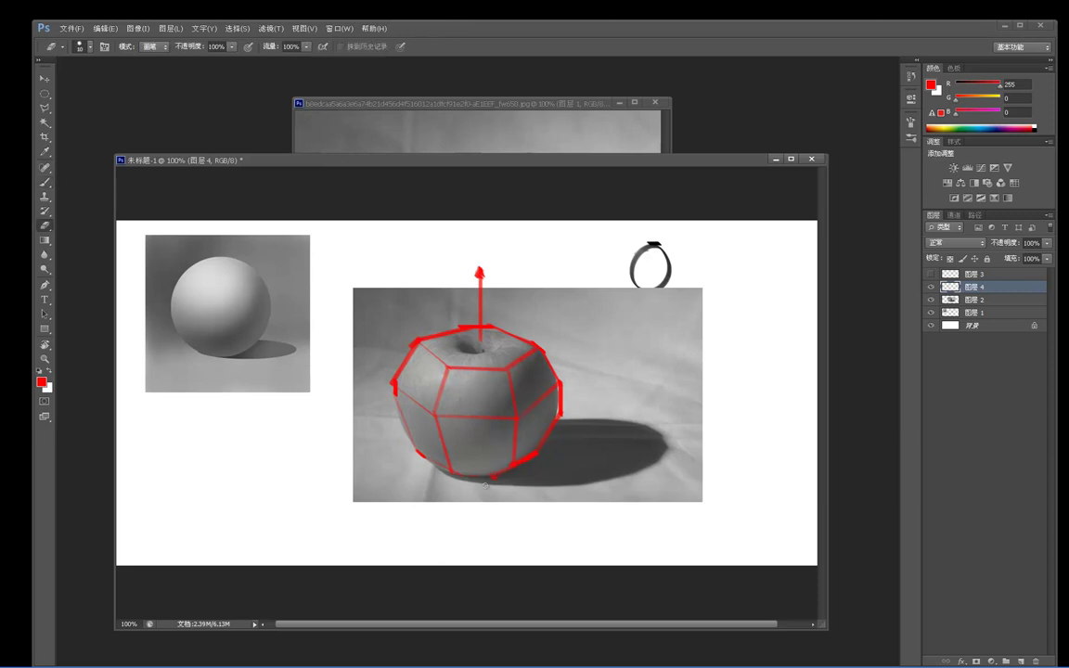
key("b")
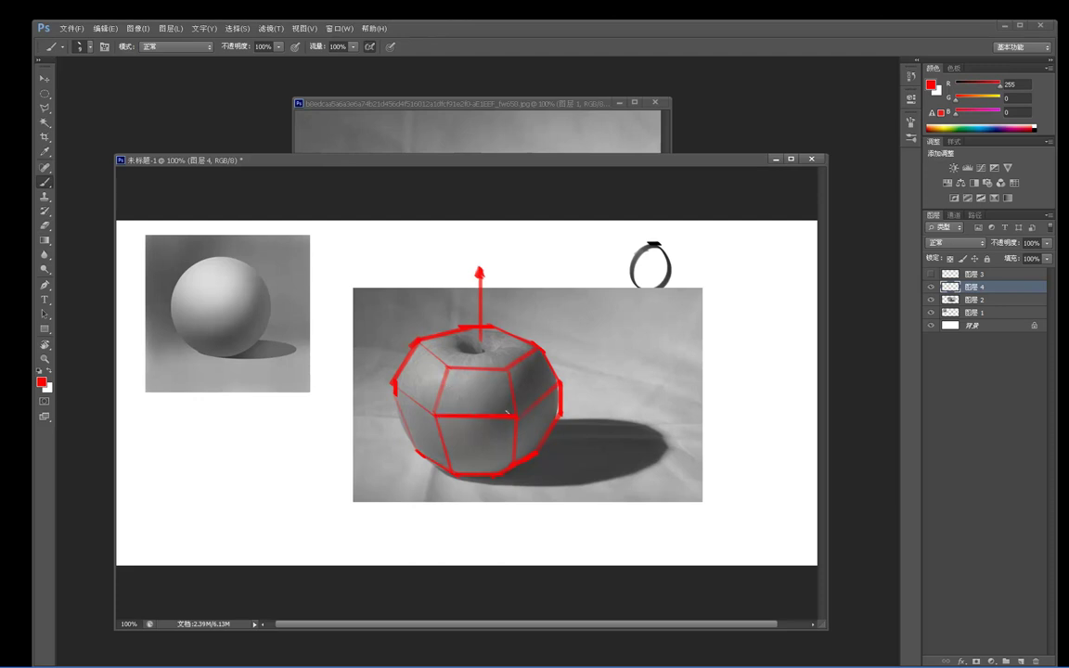
Step: Set the foreground colour to magenta (255, 0, 246) and redraw the crosswise middle edges of the apple
left_click_drag(443, 417, 514, 417)
left_click(41, 382)
left_click(324, 218)
left_click(324, 220)
left_click(432, 189)
left_click_drag(436, 416, 516, 416)
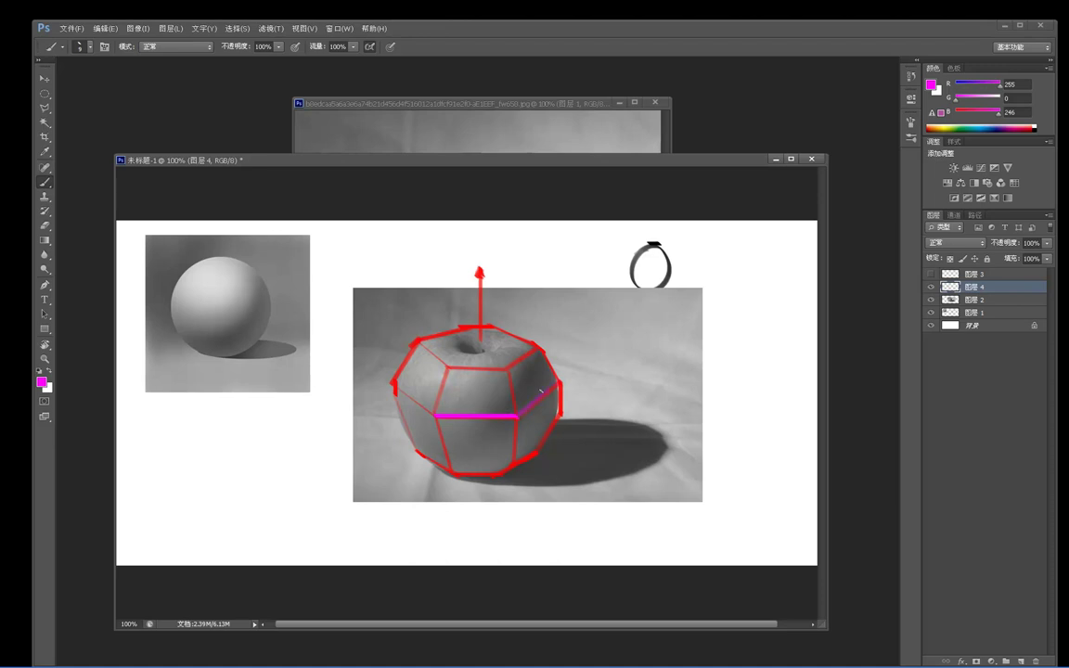
left_click_drag(397, 387, 434, 415)
Step: Draw magenta arrows along the plane edges above and below the middle line, and magenta strokes around the stem hollow
left_click(445, 372)
left_click_drag(444, 381, 434, 413)
key("ctrl+z")
left_click(516, 415, "shift")
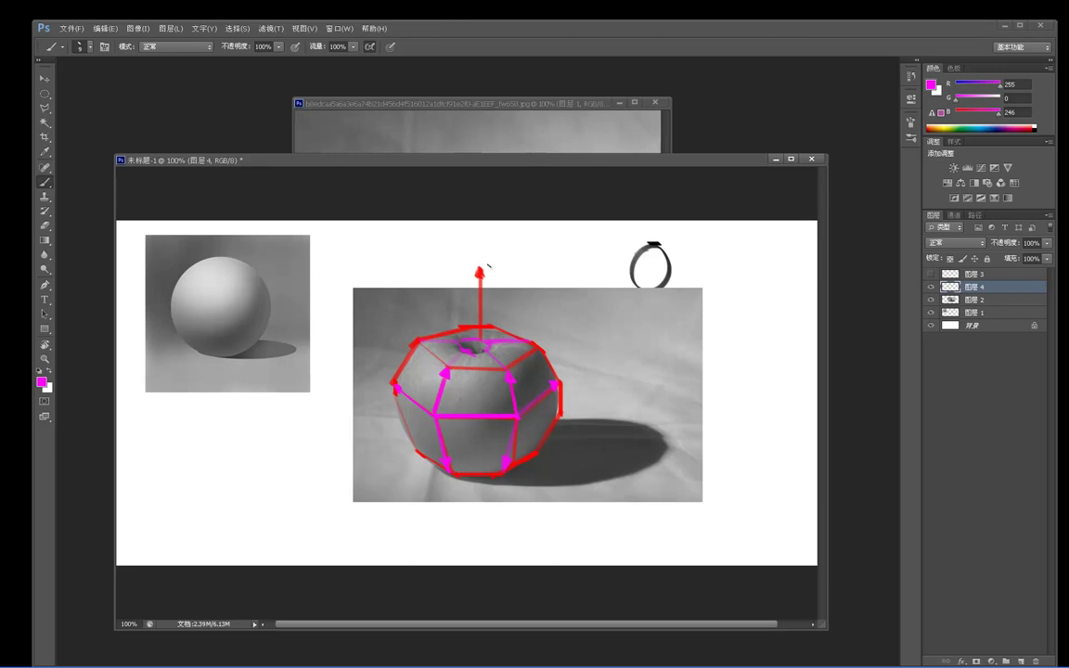
Step: Erase the red arrow above the apple and redraw the lower-left contour edge in red sampled from the outline
key("e")
left_click_drag(480, 265, 478, 313)
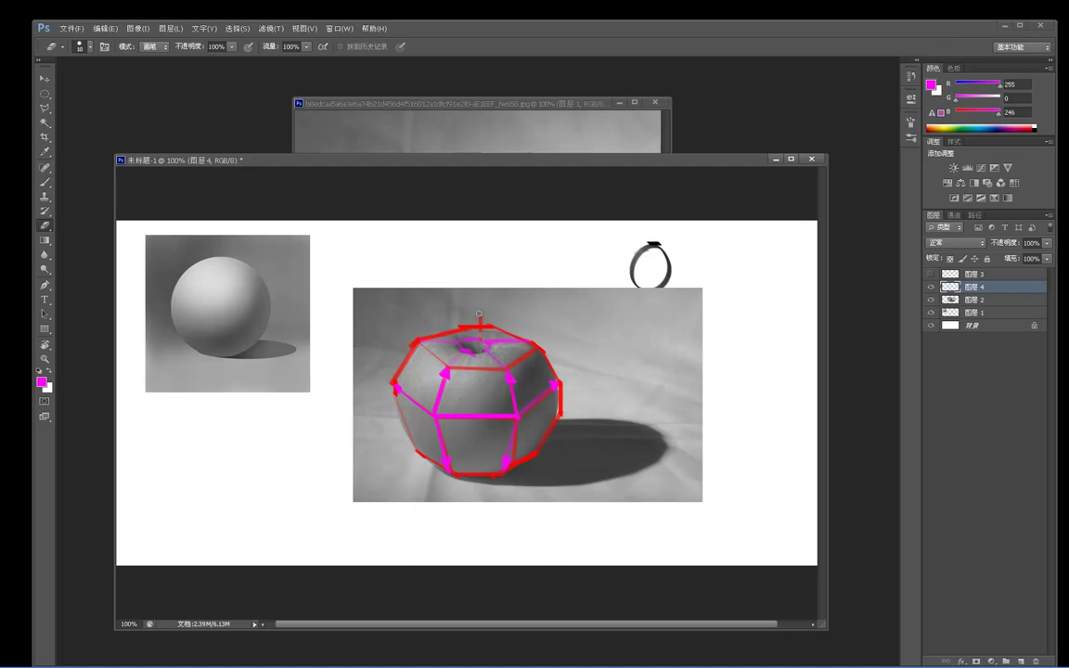
key("b")
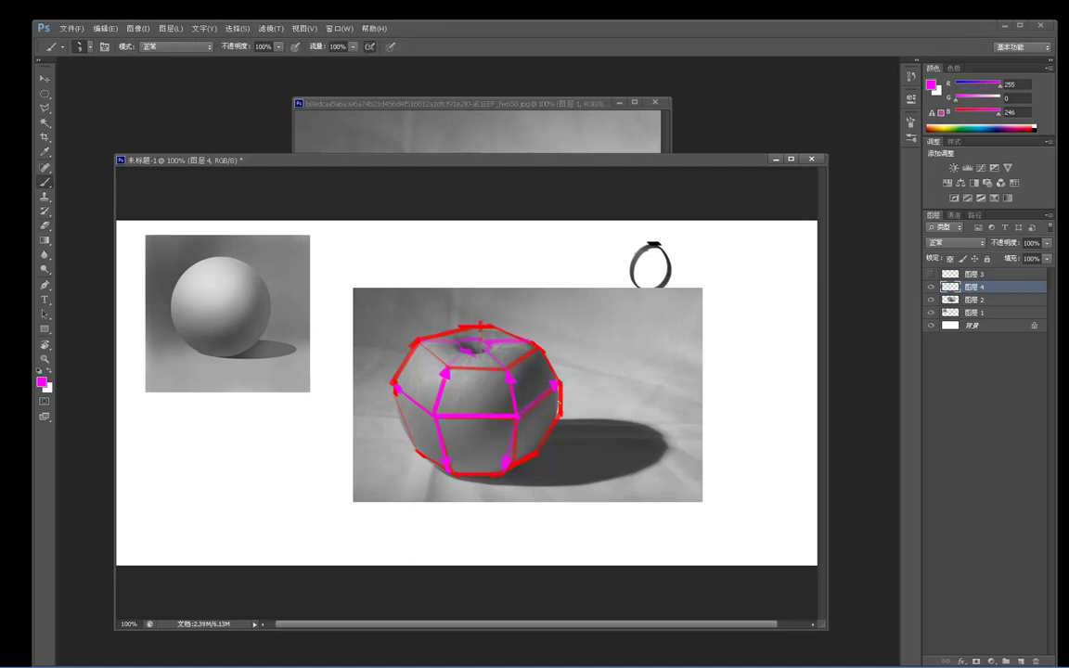
left_click(418, 338, "alt")
left_click_drag(398, 397, 417, 451)
key("ctrl+z")
left_click_drag(396, 394, 419, 452)
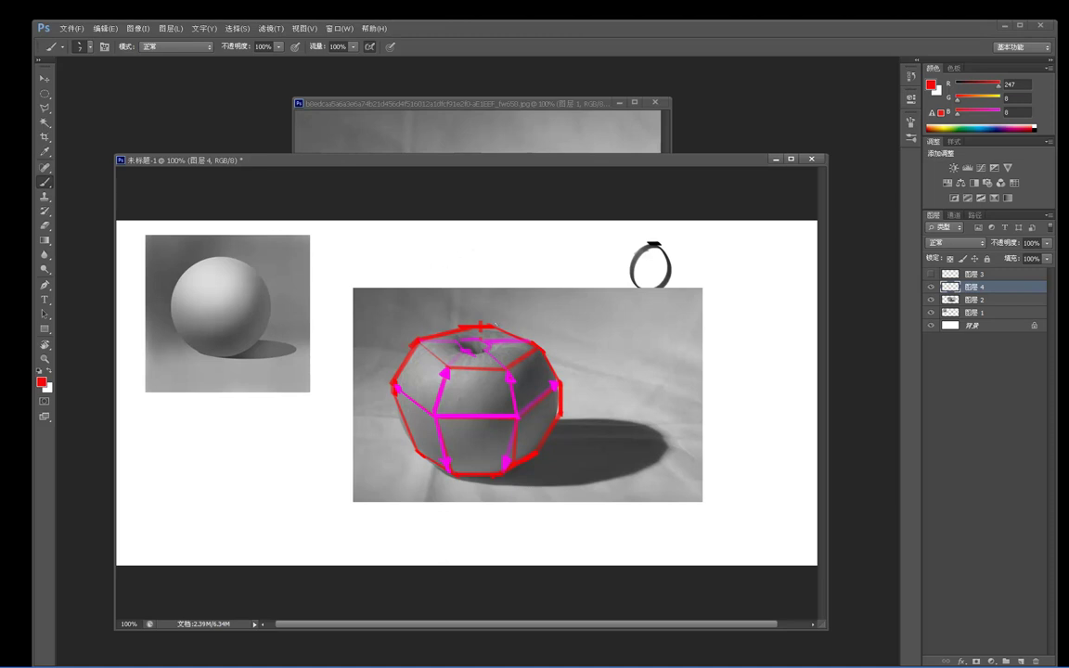
Step: Handwrite "宁方勿圆" in red above the apple photo and underline it
left_click_drag(471, 246, 485, 247)
mouse_move(474, 252)
left_mouse_down()
mouse_move(484, 250)
mouse_move(478, 259)
left_mouse_up()
left_click_drag(474, 259, 496, 245)
mouse_move(488, 249)
left_mouse_down()
mouse_move(499, 247)
mouse_move(488, 259)
left_mouse_up()
left_click_drag(493, 250, 536, 253)
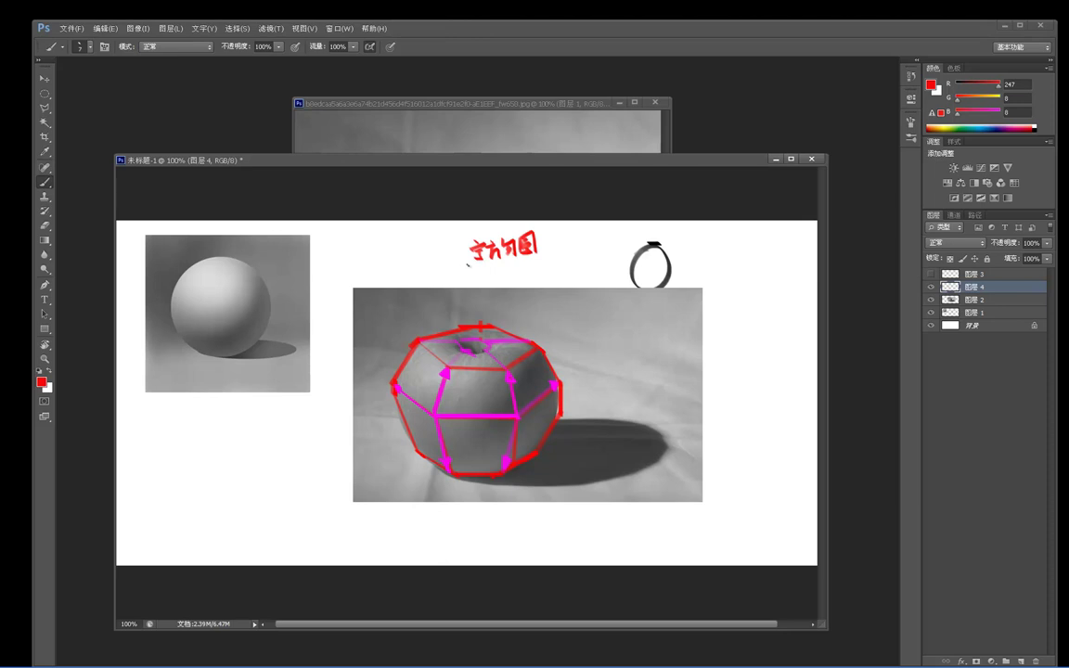
left_click_drag(456, 265, 554, 256)
Step: Draw a red arrow slanting down from the handwritten phrase and handwrite "结构" beside its tip
mouse_move(559, 243)
left_mouse_down()
mouse_move(587, 279)
mouse_move(606, 266)
left_mouse_up()
left_click_drag(599, 273, 612, 267)
left_click_drag(609, 263, 616, 277)
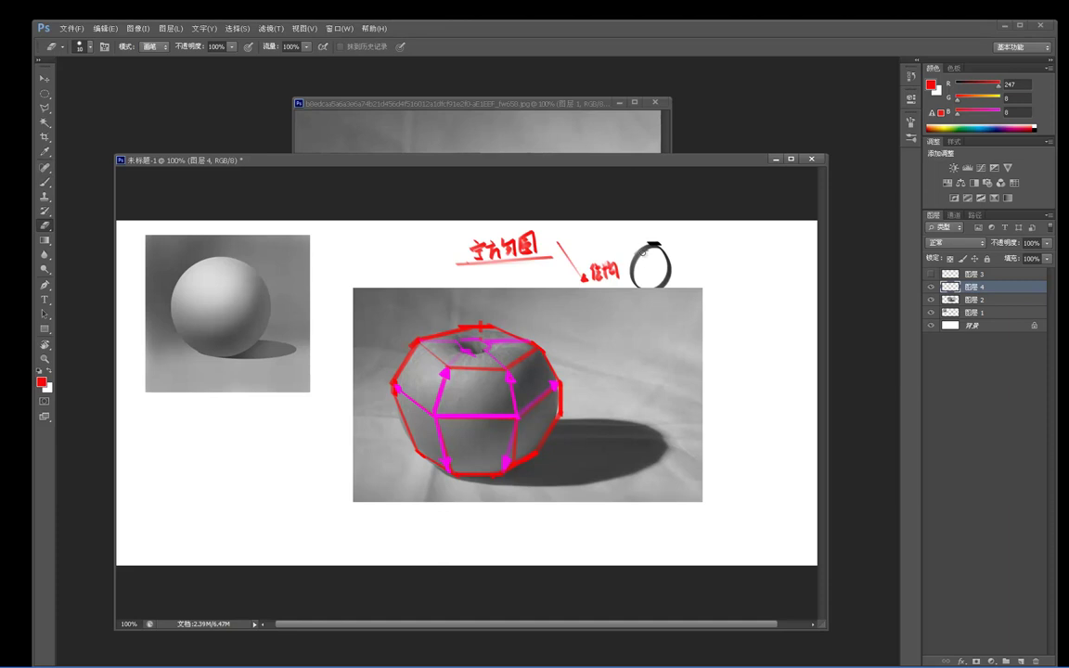
Step: Paint over the black ring sketch above the photo with a larger brush in white sampled from the canvas
left_click(642, 242, "alt")
key("]")
key("]")
mouse_move(647, 243)
left_mouse_down()
mouse_move(652, 264)
mouse_move(672, 252)
mouse_move(665, 276)
mouse_move(636, 284)
mouse_move(634, 268)
mouse_move(627, 284)
left_mouse_up()
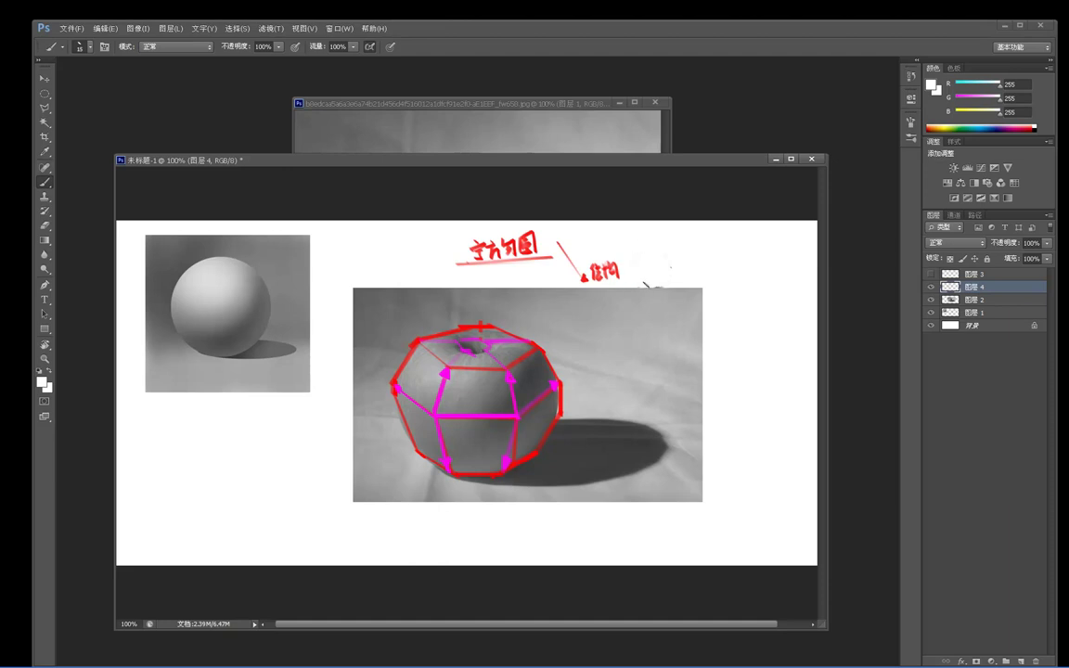
Step: Underline the handwritten "结构" in red sampled from the handwriting
left_click(527, 247, "alt")
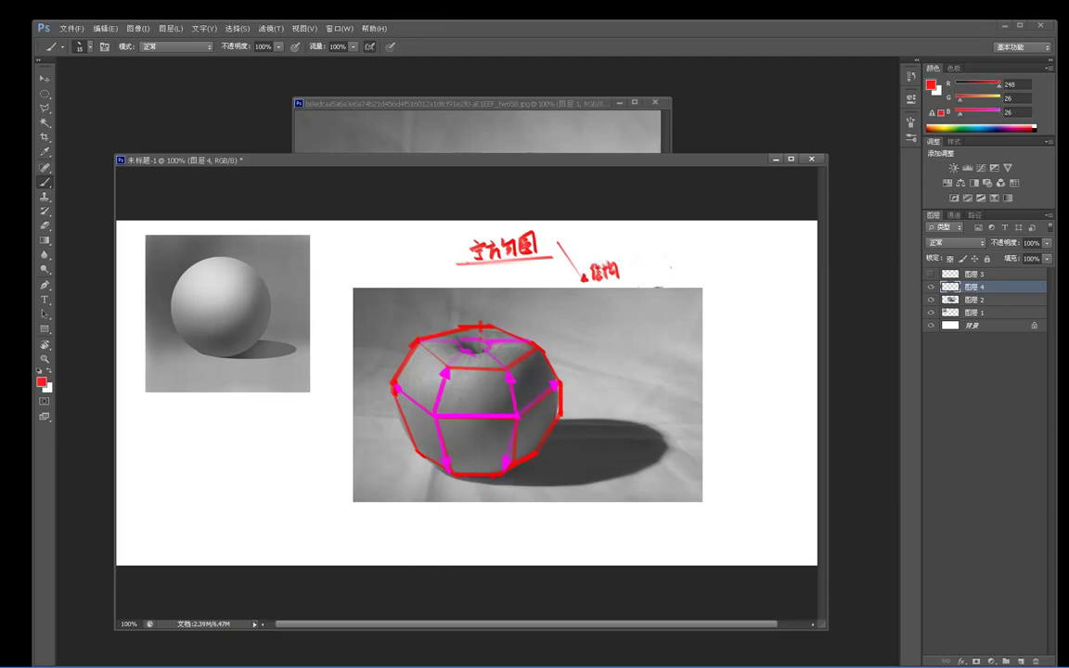
left_click_drag(586, 283, 631, 285)
left_click(465, 350, "alt")
key("ctrl+z")
Step: Toggle the structure-line layer's visibility to compare the apple with and without its drawn planes
left_click(932, 288)
left_click(932, 288)
left_click(932, 288)
left_click(932, 287)
Step: Set the foreground colour to dark grey (#474445) and add a new layer above the structure lines
left_click(514, 373, "alt")
left_click(42, 382)
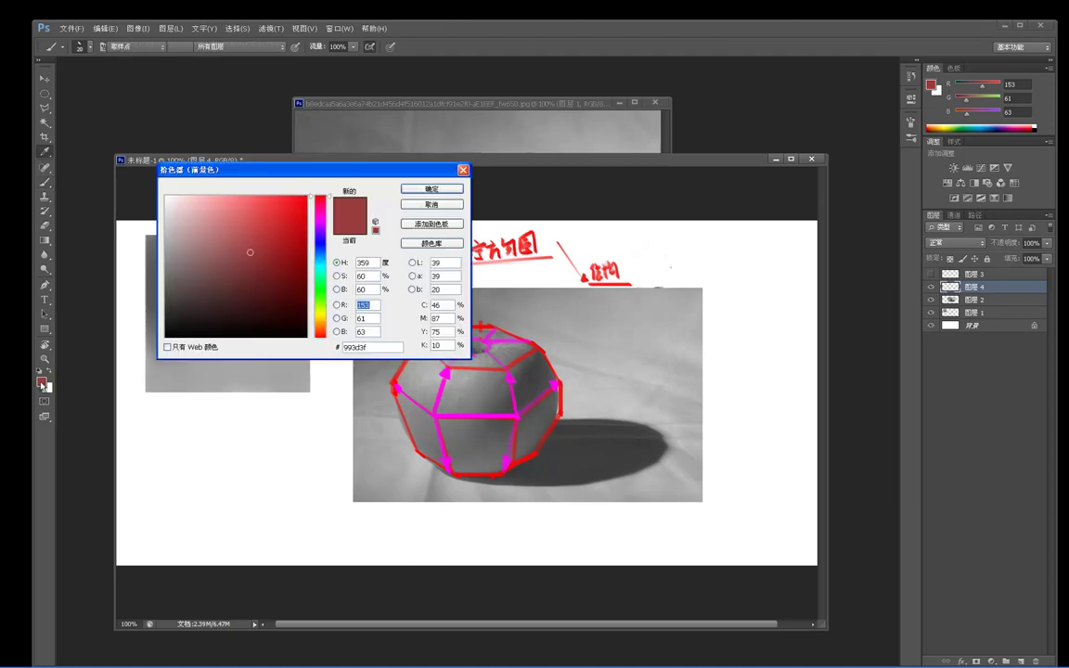
mouse_move(257, 263)
left_mouse_down()
mouse_move(272, 288)
mouse_move(170, 298)
left_mouse_up()
left_click(431, 189)
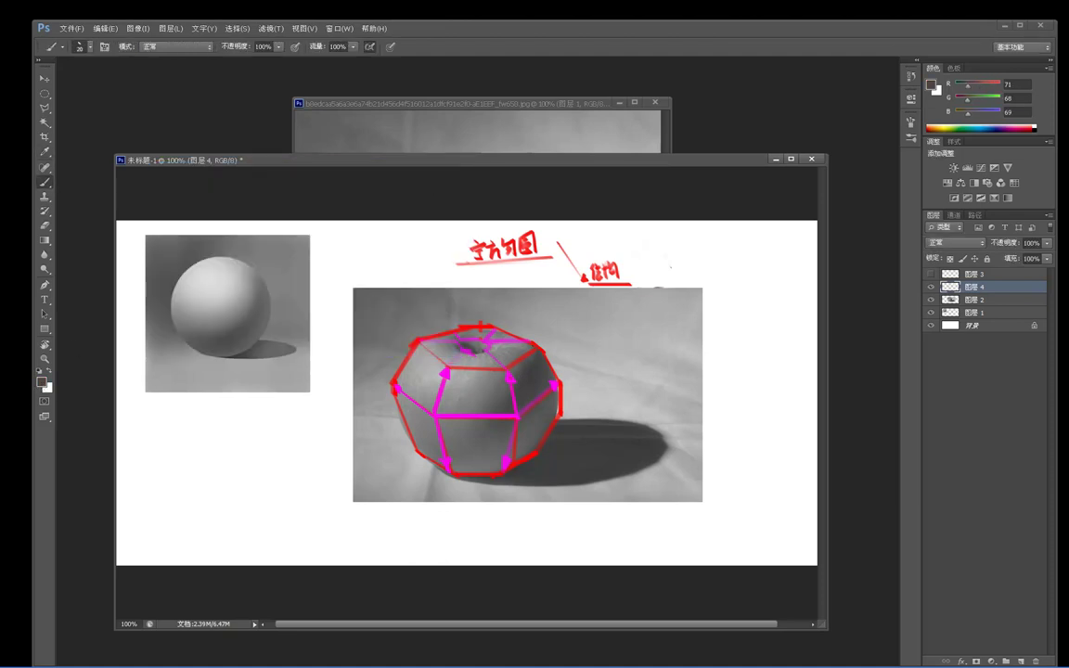
left_click(1019, 660)
Step: Set the foreground colour to purple (#6b02cc) and block in the apple's shaded side planes, lower front corner and stem hollow
left_click(42, 381)
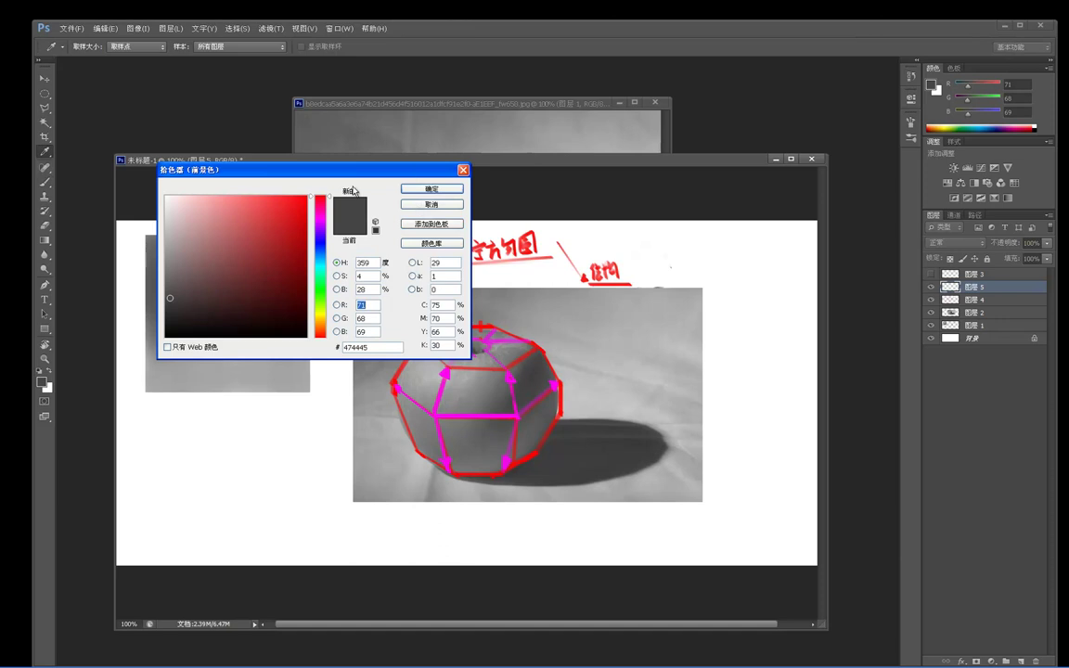
left_click_drag(350, 167, 325, 163)
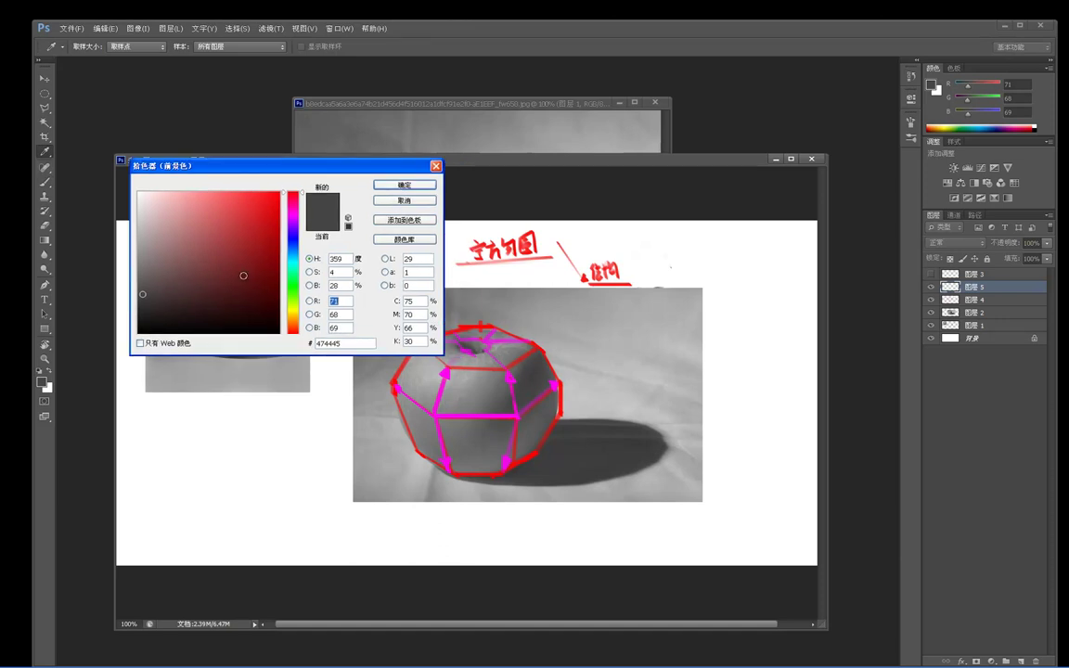
left_click(277, 220)
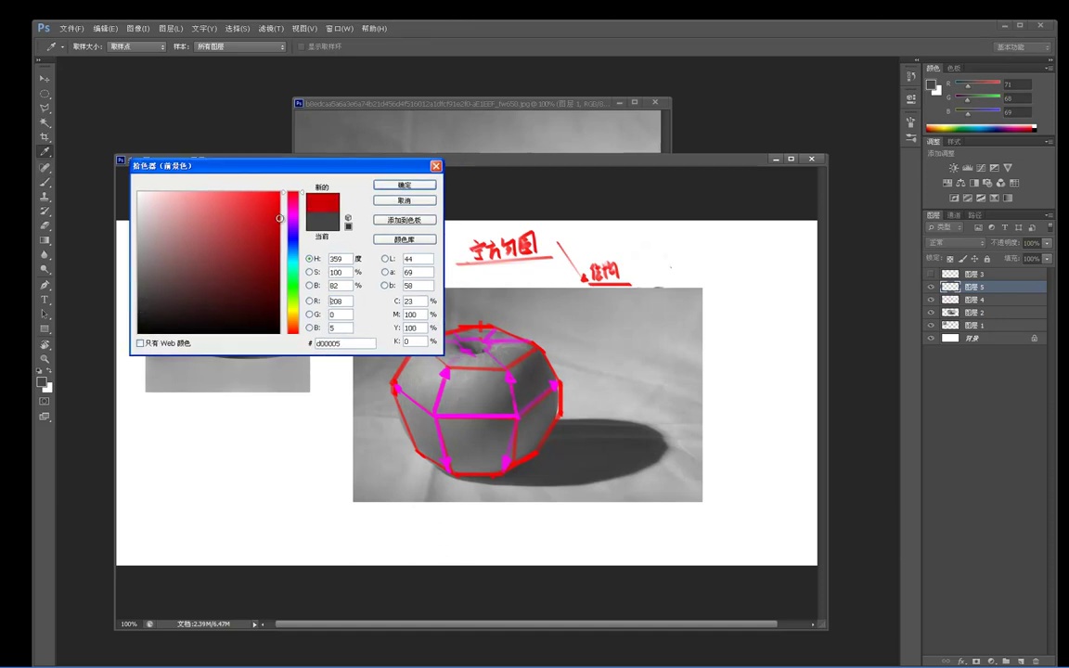
left_click(295, 226)
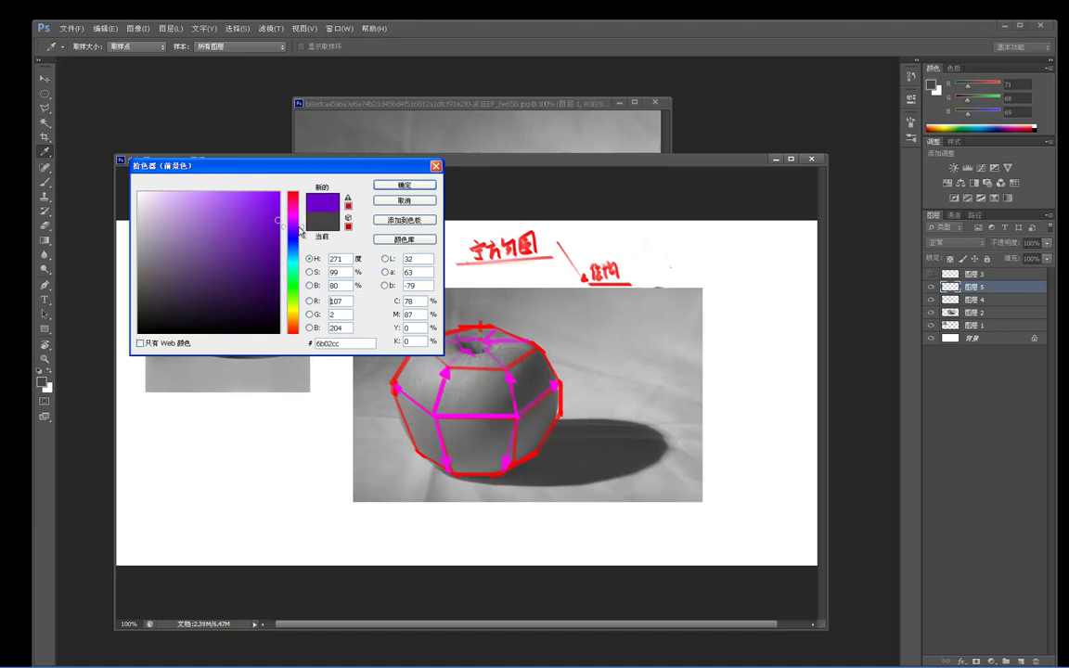
left_click(388, 185)
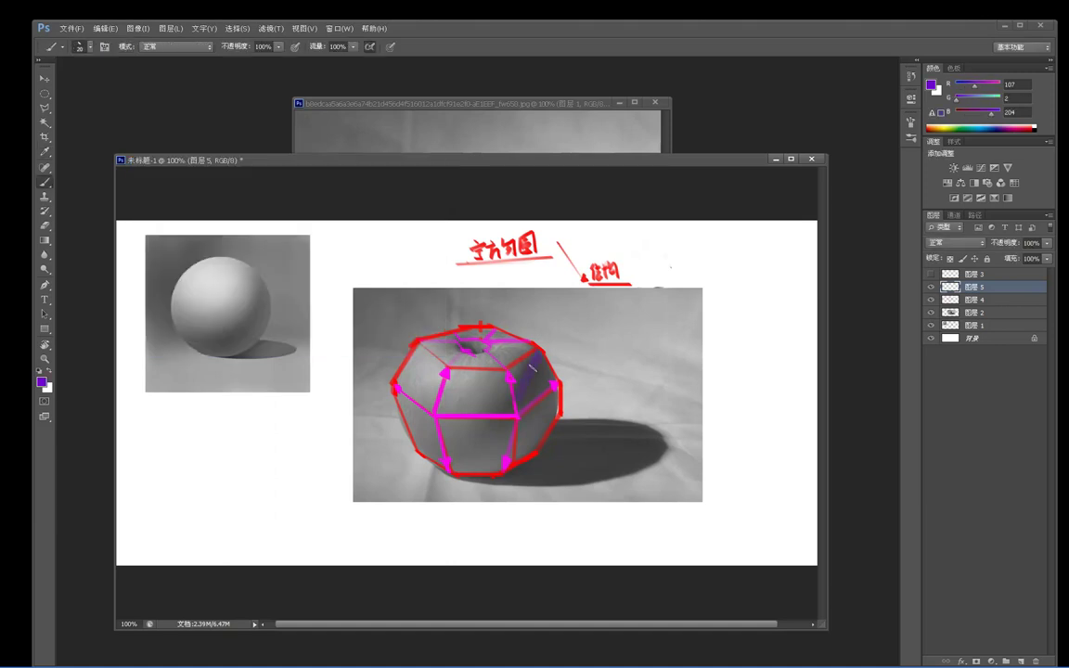
mouse_move(519, 414)
left_mouse_down()
mouse_move(553, 380)
mouse_move(509, 464)
mouse_move(552, 401)
mouse_move(535, 443)
mouse_move(557, 410)
mouse_move(537, 406)
mouse_move(505, 428)
mouse_move(515, 406)
mouse_move(454, 467)
mouse_move(507, 417)
mouse_move(463, 453)
mouse_move(464, 466)
mouse_move(511, 425)
mouse_move(475, 463)
mouse_move(502, 467)
left_mouse_up()
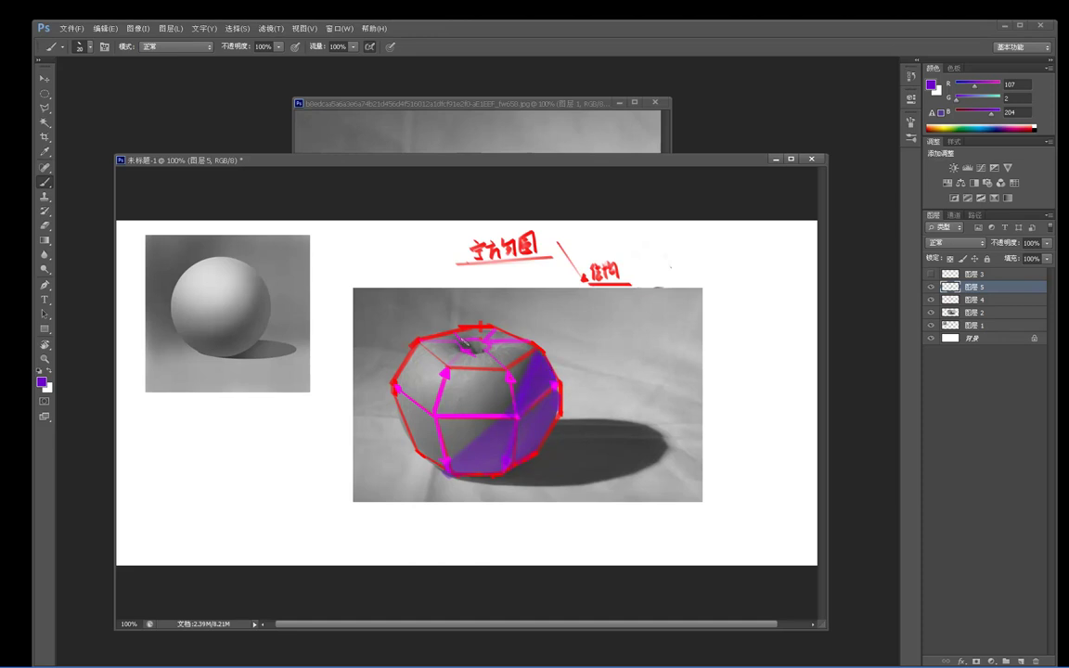
left_click_drag(463, 344, 481, 351)
Step: Set the foreground colour to orange (RGB 255, 114, 0) and fill the apple's lit planes up to the purple shadow
left_click(41, 381)
left_click(297, 323)
left_click_drag(267, 207, 288, 175)
left_click(397, 184)
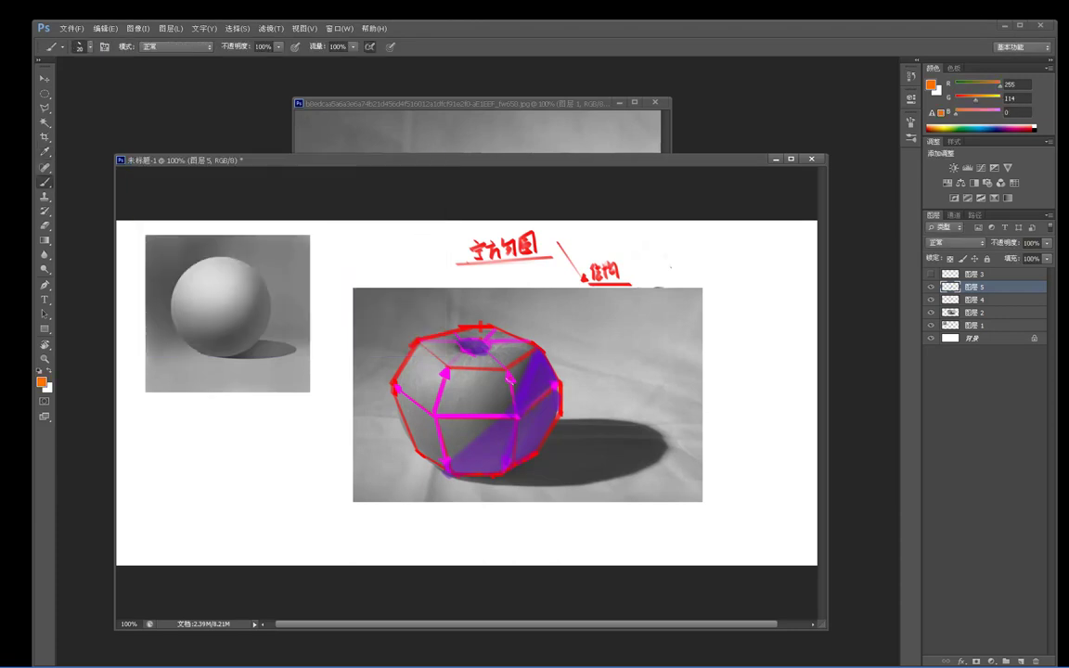
left_click_drag(511, 376, 499, 414)
mouse_move(453, 406)
left_mouse_down()
mouse_move(436, 381)
mouse_move(442, 372)
mouse_move(424, 413)
mouse_move(412, 394)
mouse_move(420, 370)
mouse_move(395, 363)
mouse_move(444, 334)
mouse_move(488, 359)
left_mouse_up()
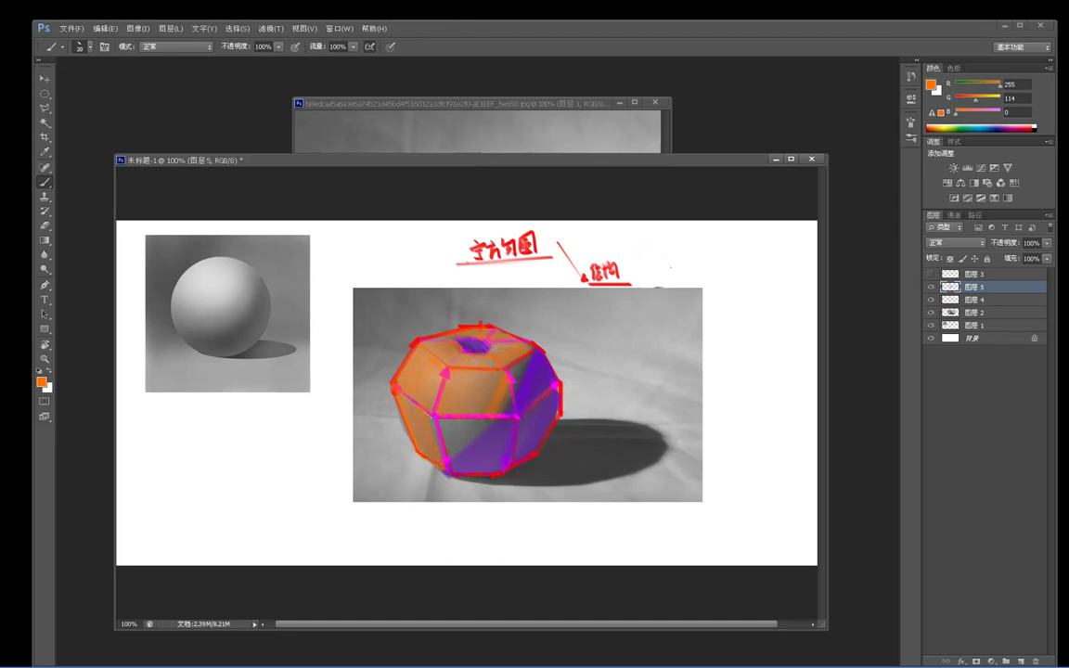
mouse_move(443, 426)
left_mouse_down()
mouse_move(458, 459)
mouse_move(491, 419)
left_mouse_up()
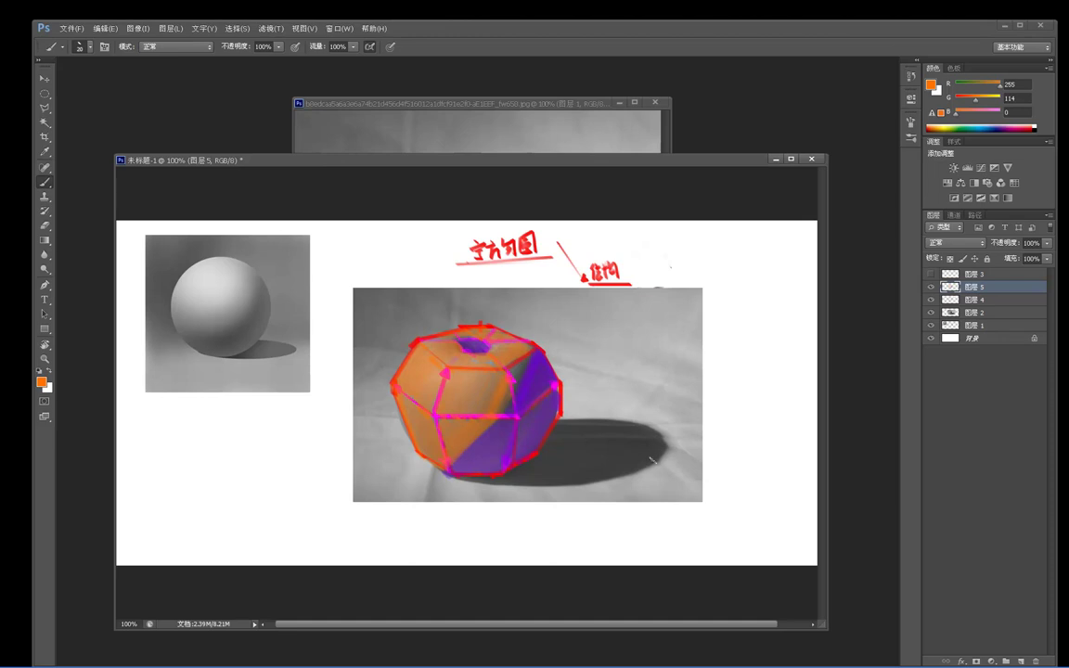
Step: Fill the grey gap between the apple's light and shadow areas with purple and orange sampled from the painting
left_click(535, 369, "alt")
left_click(493, 388, "alt")
left_click(504, 394, "alt")
left_click(481, 429, "alt")
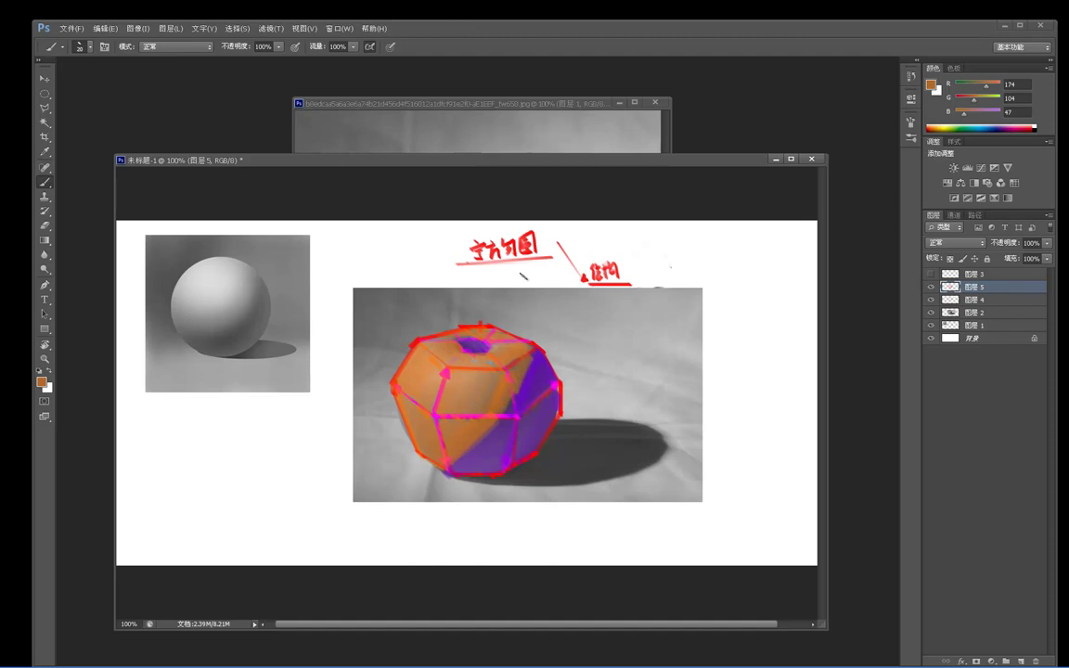
Step: Toggle the visibility of the apple photo layer and the structure-line layer to check the colour blocking
left_click(931, 313)
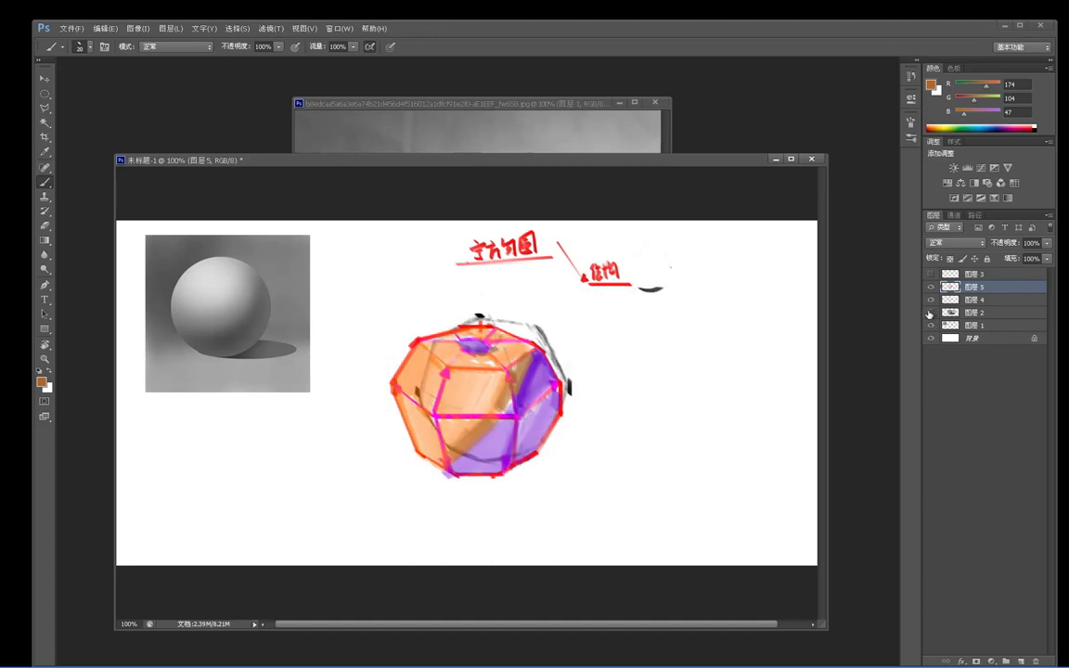
left_click(932, 313)
left_click(932, 300)
left_click(933, 299)
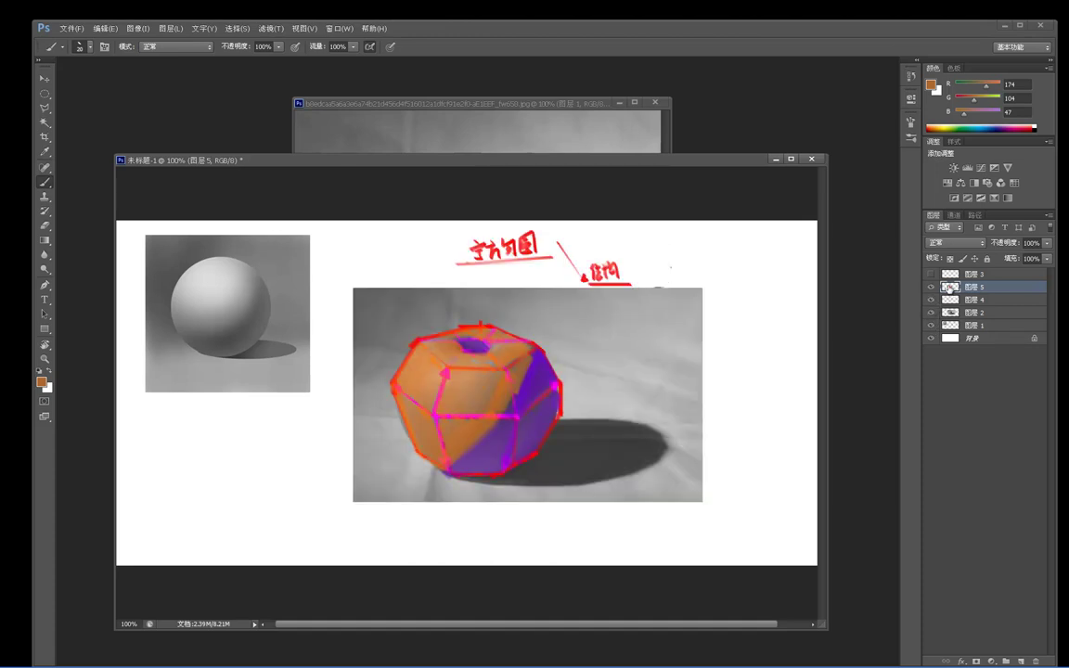
Step: Repaint the apple's shadow planes in a darker purple (RGB 65, 5, 120), undoing the stray trial stroke on the sphere
left_click(540, 370, "alt")
left_click(40, 383)
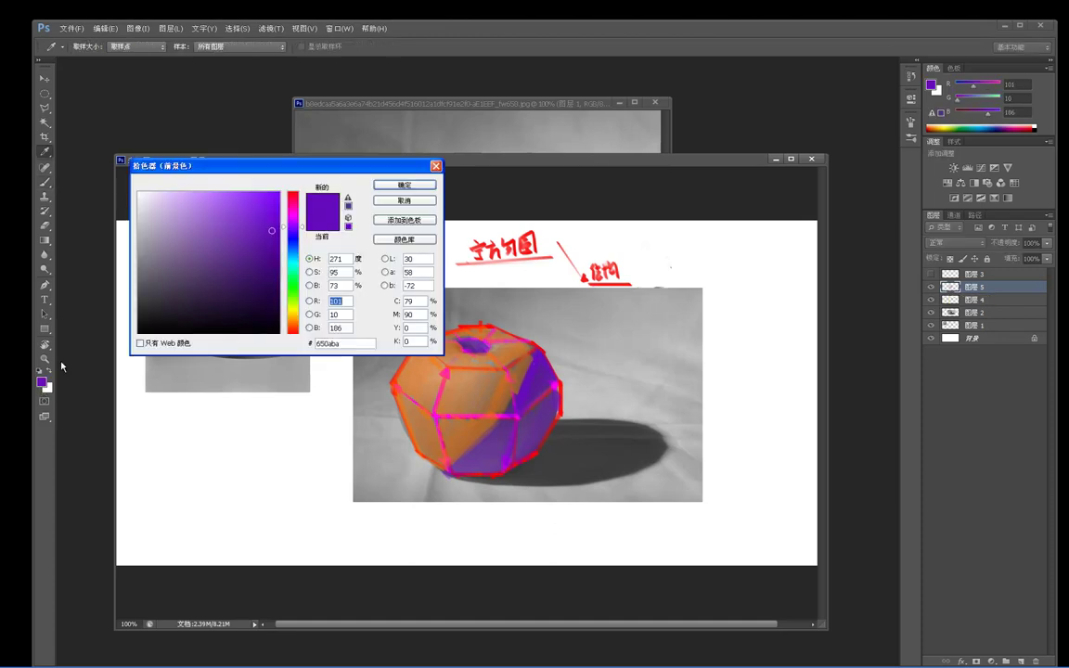
left_click(273, 266)
left_click(403, 186)
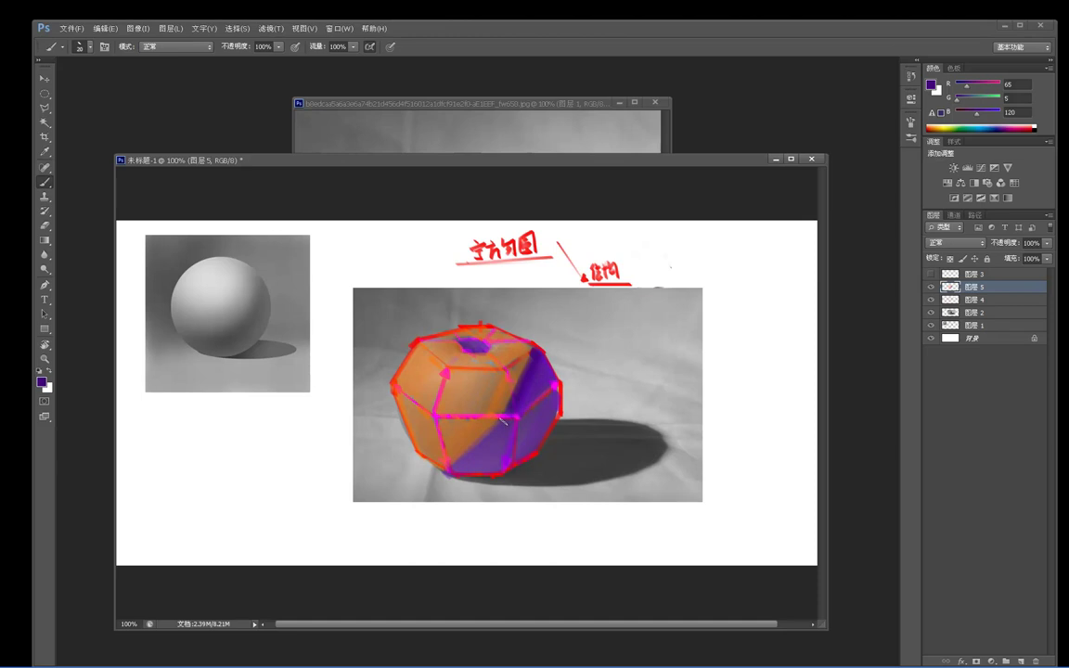
mouse_move(462, 474)
left_mouse_down()
mouse_move(511, 431)
mouse_move(464, 471)
left_mouse_up()
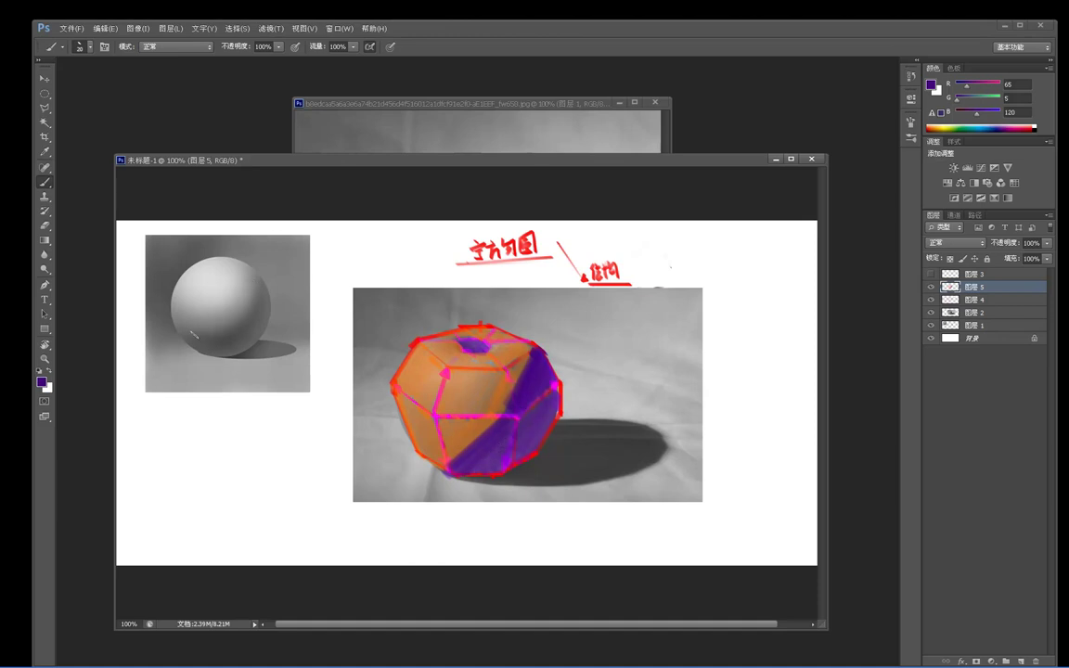
mouse_move(183, 332)
left_mouse_down()
mouse_move(221, 336)
mouse_move(261, 280)
left_mouse_up()
key("ctrl+z")
left_click(526, 371, "alt")
left_click_drag(529, 357, 510, 394)
Step: Try a lighter orange (RGB 235, 161, 100) on the apple's upper-left plane
left_click(446, 348, "alt")
left_click(42, 382)
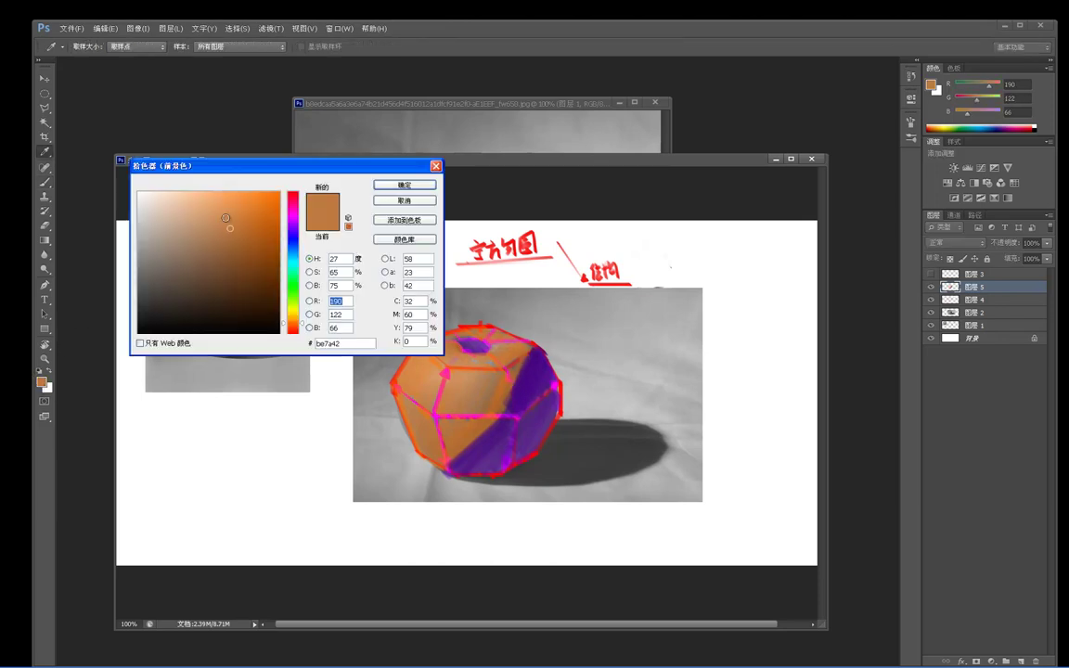
left_click(218, 202)
left_click(403, 185)
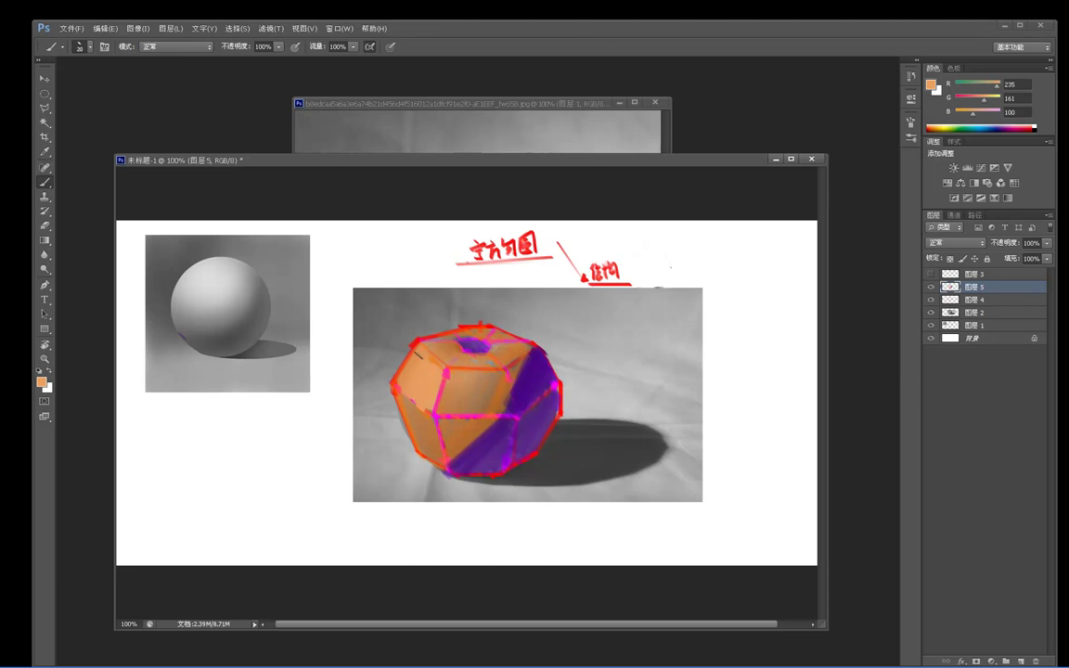
Step: Brighten the apple's top and upper lit planes with light peach (#ffdbbd), blending in orange tones sampled from the painting
left_click(40, 381)
left_click(175, 192)
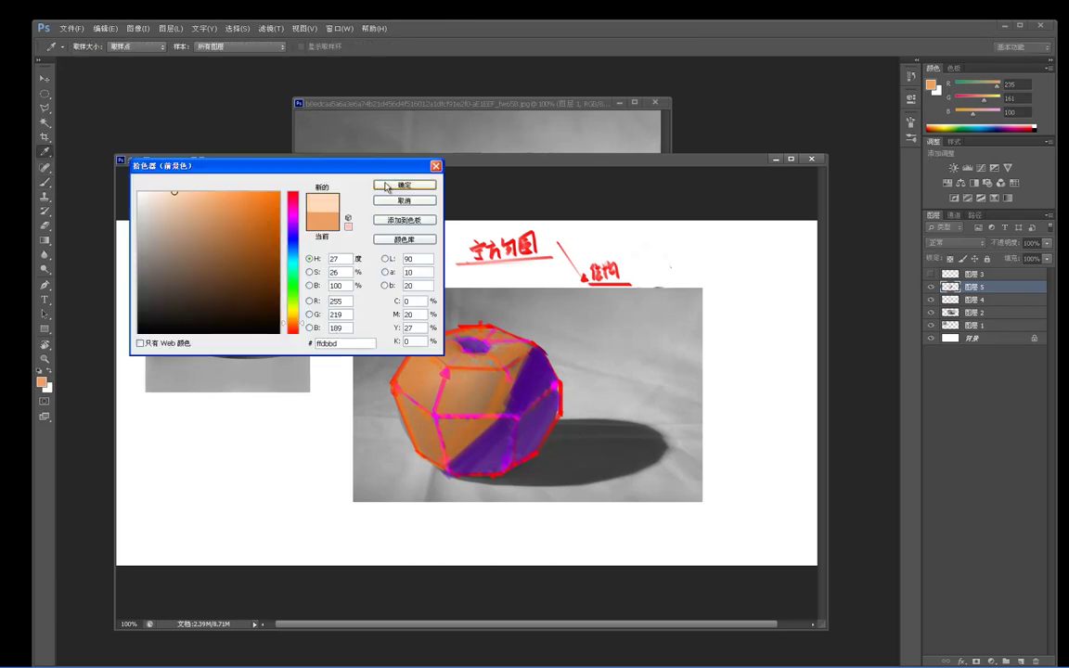
left_click(414, 190)
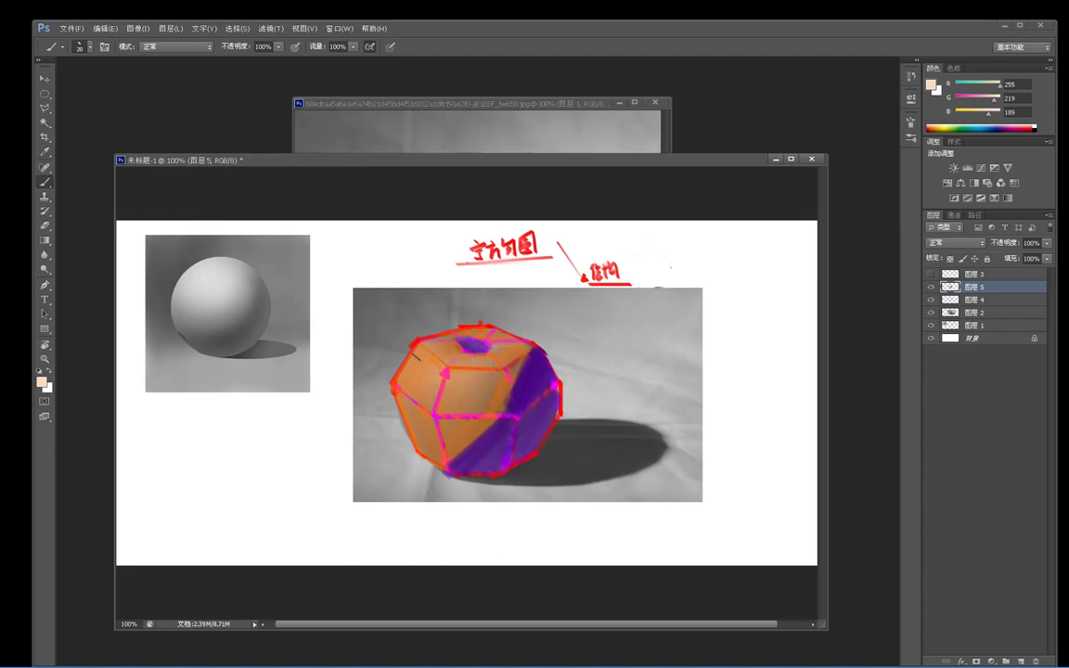
mouse_move(422, 353)
left_mouse_down()
mouse_move(403, 386)
mouse_move(442, 415)
left_mouse_up()
mouse_move(466, 376)
left_mouse_down()
mouse_move(450, 415)
mouse_move(461, 415)
left_mouse_up()
mouse_move(480, 375)
left_mouse_down()
mouse_move(471, 415)
mouse_move(490, 364)
mouse_move(454, 364)
left_mouse_up()
left_click_drag(464, 357, 448, 353)
mouse_move(394, 316)
left_mouse_down()
mouse_move(413, 311)
mouse_move(409, 325)
mouse_move(413, 299)
mouse_move(429, 297)
left_mouse_up()
mouse_move(482, 329)
left_mouse_down()
mouse_move(510, 342)
mouse_move(504, 333)
left_mouse_up()
left_click_drag(508, 352, 490, 359)
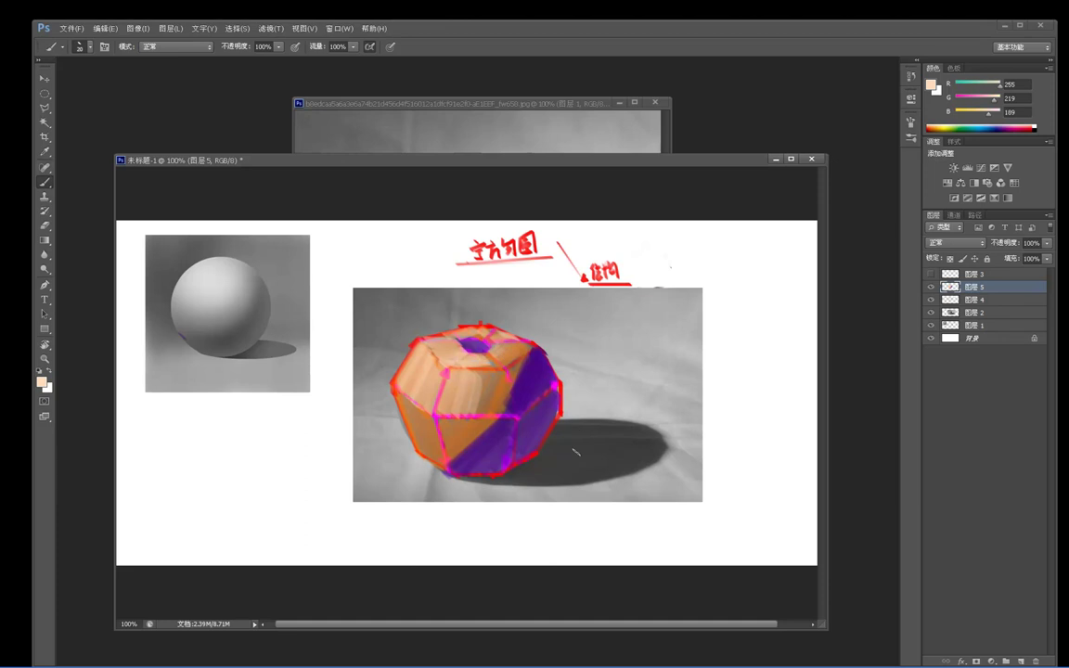
left_click(431, 339, "alt")
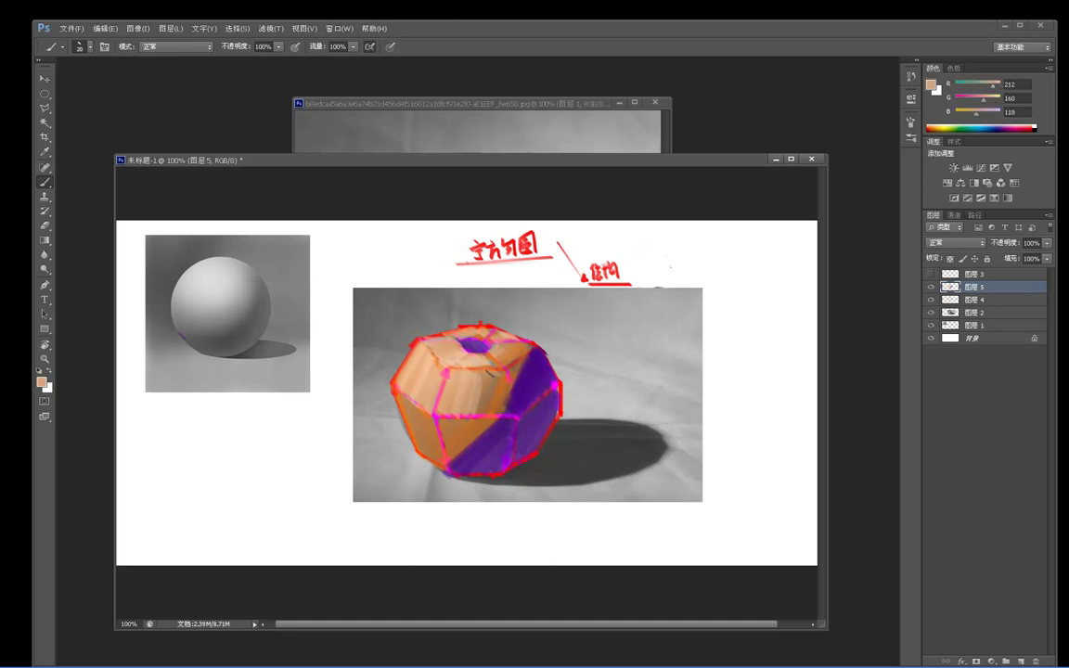
left_click(411, 385, "alt")
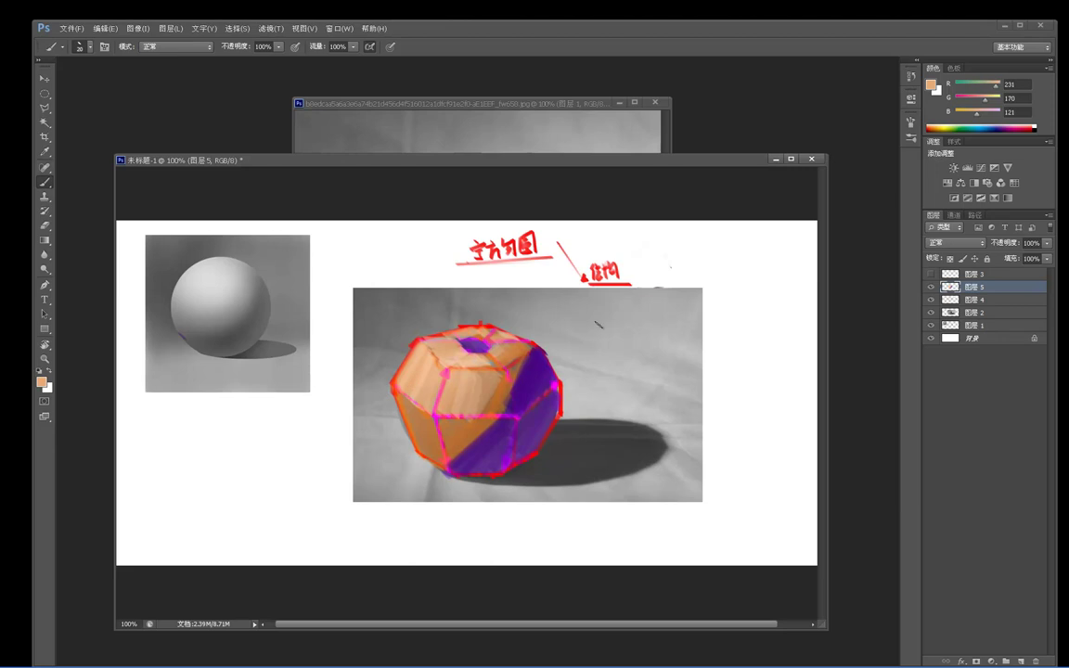
Step: Toggle the colour-shading layer's visibility to compare the painted planes with the grey apple photo
left_click(931, 288)
left_click(931, 288)
left_click(931, 288)
left_click(931, 288)
Step: Paint the apple's cast shadow on the cloth with dark purple sampled from the stem hollow, adding tones sampled nearby
left_click(472, 348, "alt")
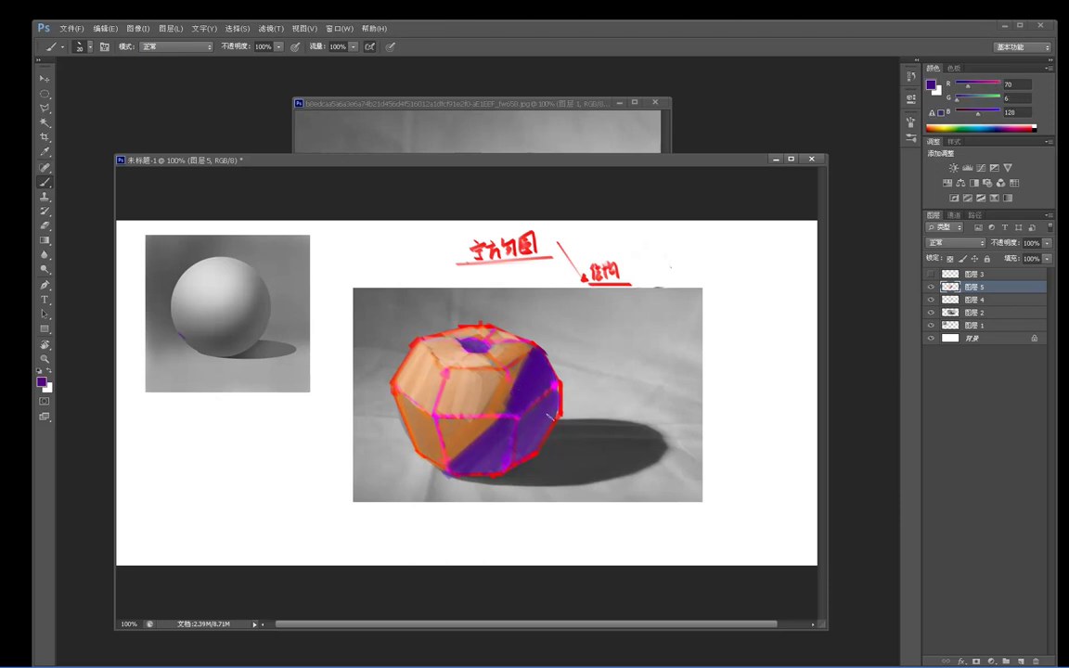
left_click_drag(557, 423, 636, 423)
mouse_move(557, 424)
left_mouse_down()
mouse_move(598, 431)
mouse_move(558, 469)
mouse_move(589, 455)
mouse_move(575, 474)
mouse_move(654, 433)
mouse_move(656, 447)
mouse_move(624, 431)
left_mouse_up()
mouse_move(488, 480)
left_mouse_down()
mouse_move(544, 462)
mouse_move(462, 479)
mouse_move(619, 472)
left_mouse_up()
left_click(573, 470, "alt")
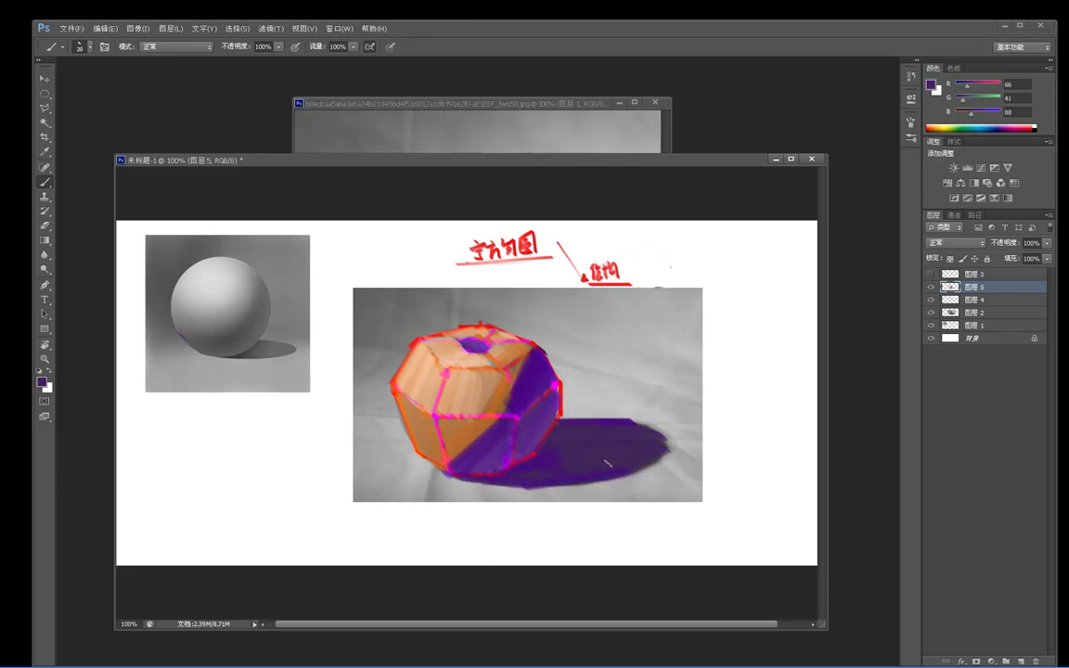
left_click(593, 373, "alt")
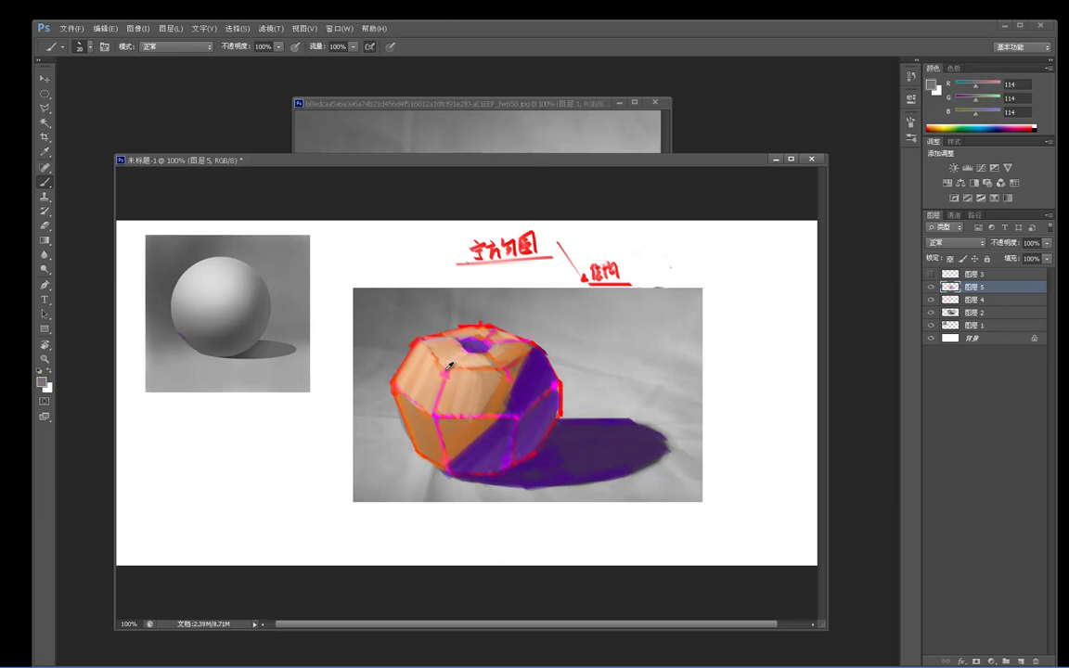
Step: Retrace the apple's angular outline and inner plane edges in sampled red with a size 9 brush
left_click(409, 331, "alt")
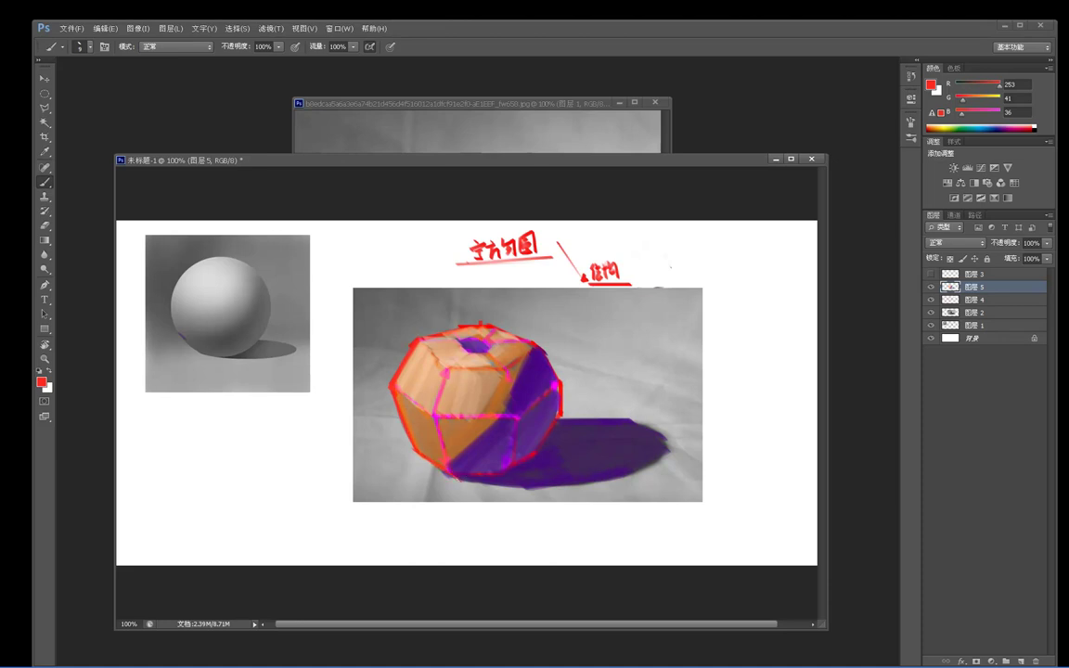
left_click_drag(457, 474, 500, 472)
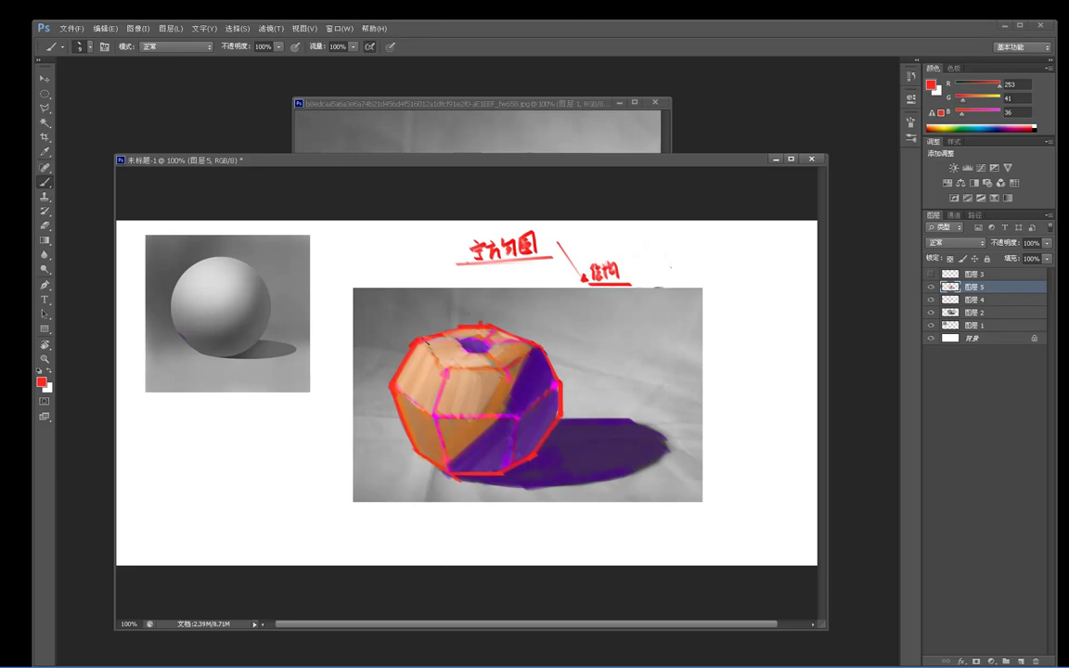
left_click_drag(447, 371, 501, 368)
left_click_drag(435, 418, 515, 418)
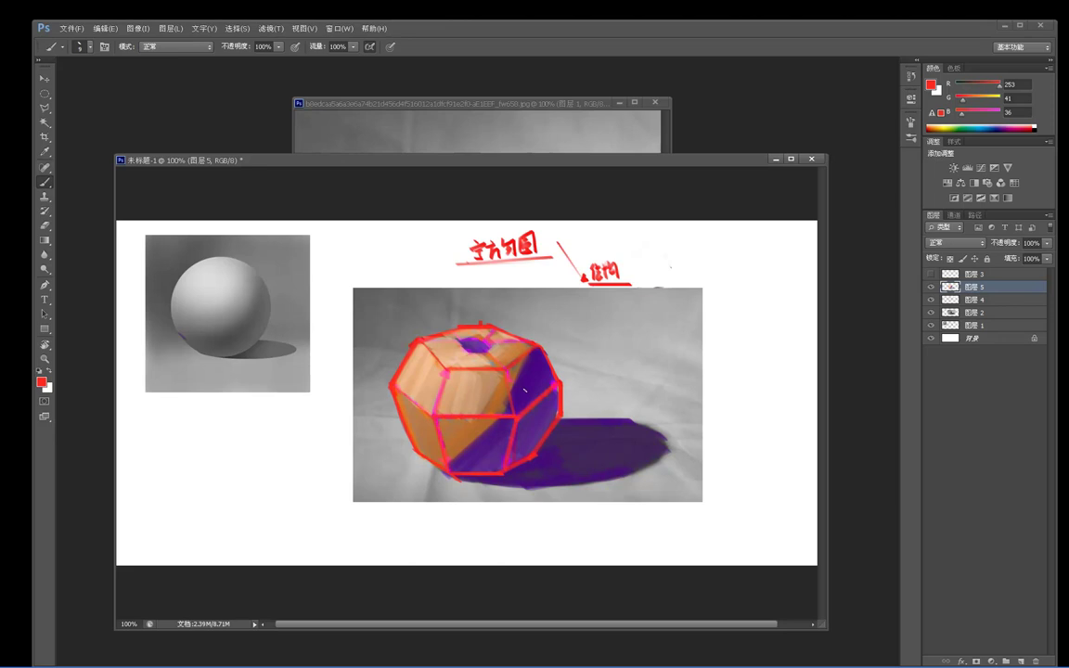
Step: Rework the lit planes below the apple's horizontal middle edge with lighter orange tones sampled from the painting
left_click(479, 426, "alt")
left_click(466, 419, "alt")
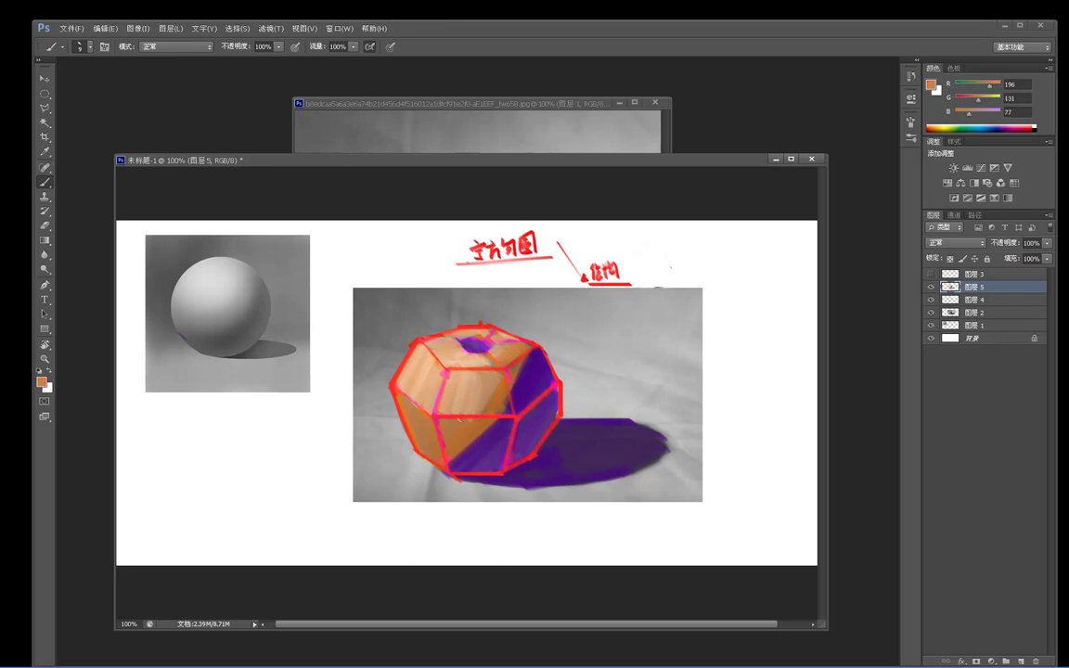
left_click(445, 412, "alt")
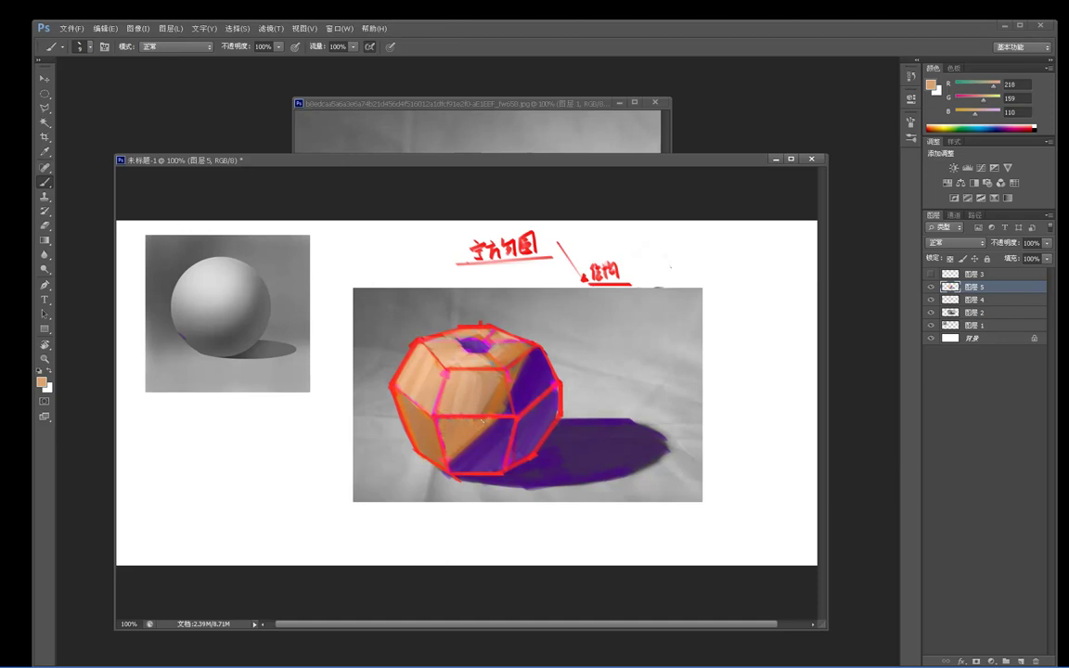
left_click(408, 397, "alt")
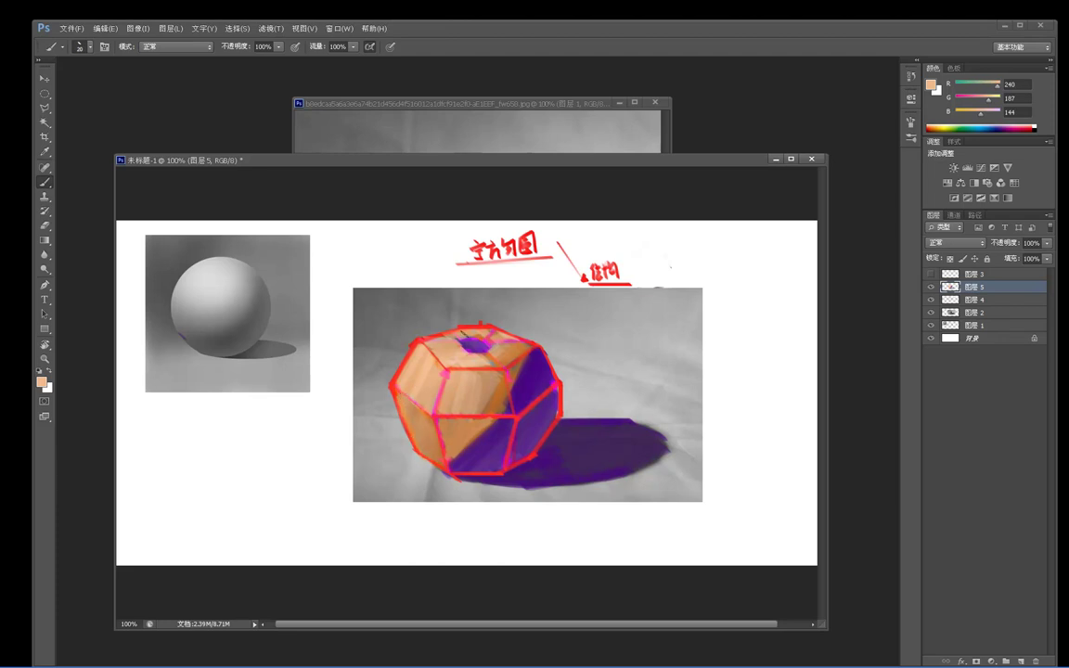
Step: Darken the apple's front and lower-left lit planes with mid orange sampled from the painting, using a size 20 brush
left_click(506, 384, "alt")
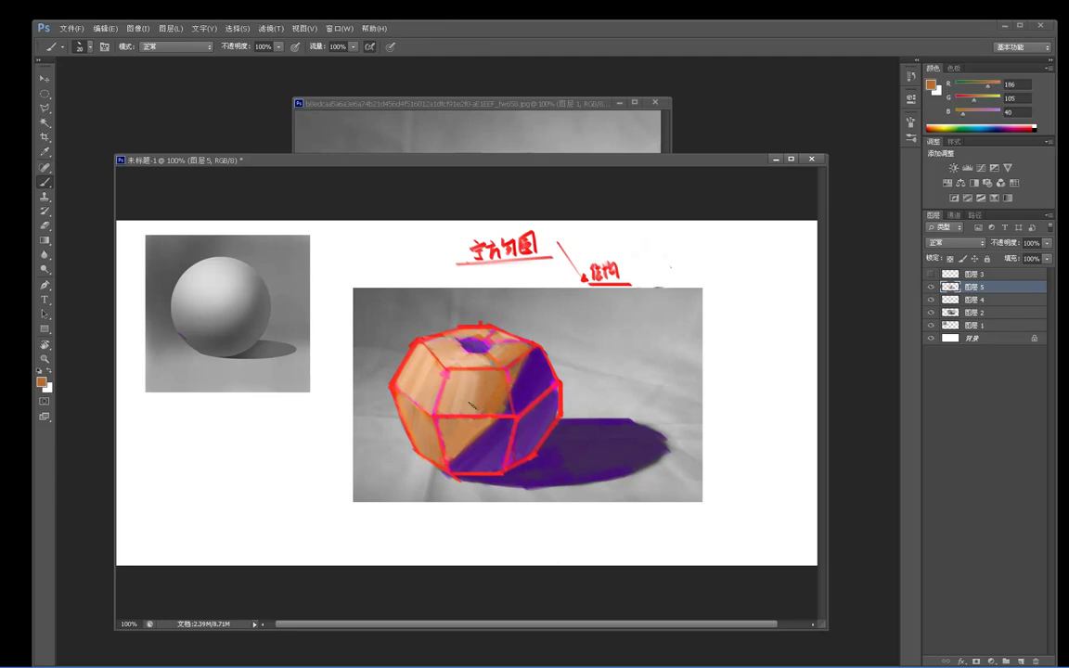
mouse_move(475, 376)
left_mouse_down()
mouse_move(472, 409)
mouse_move(458, 397)
mouse_move(440, 412)
left_mouse_up()
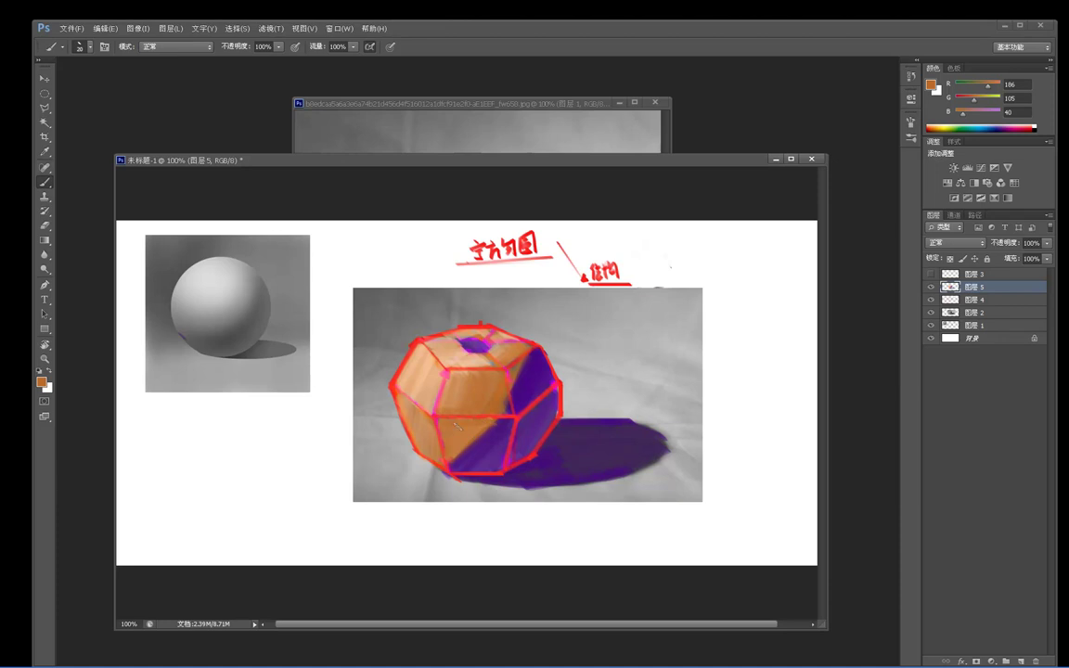
left_click_drag(408, 410, 424, 442)
left_click(358, 365, "alt")
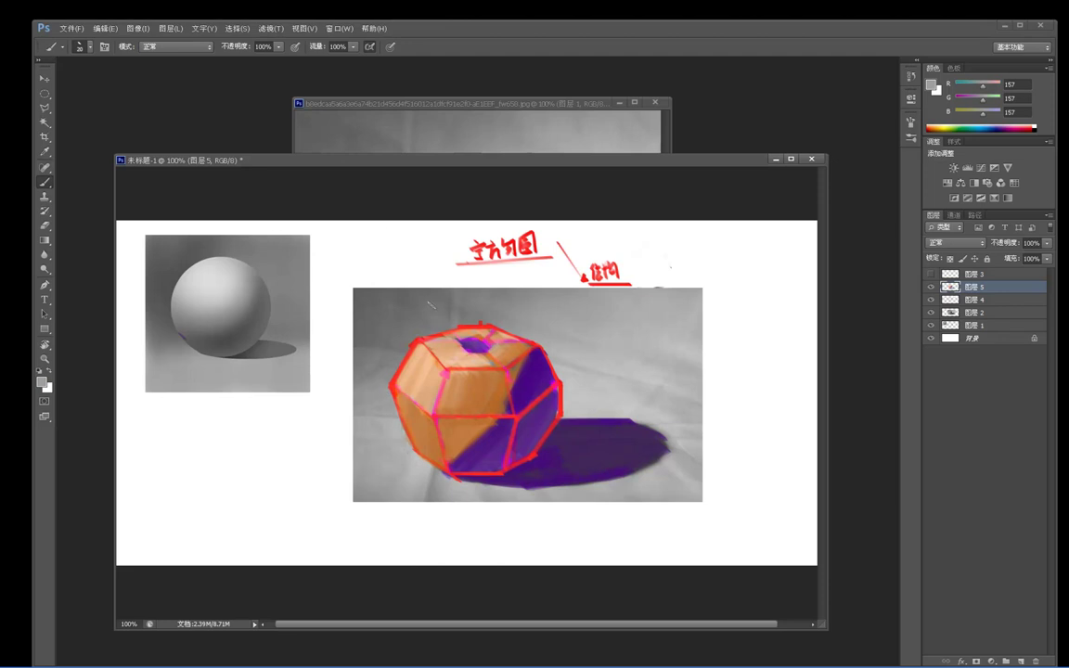
left_click(423, 344, "alt")
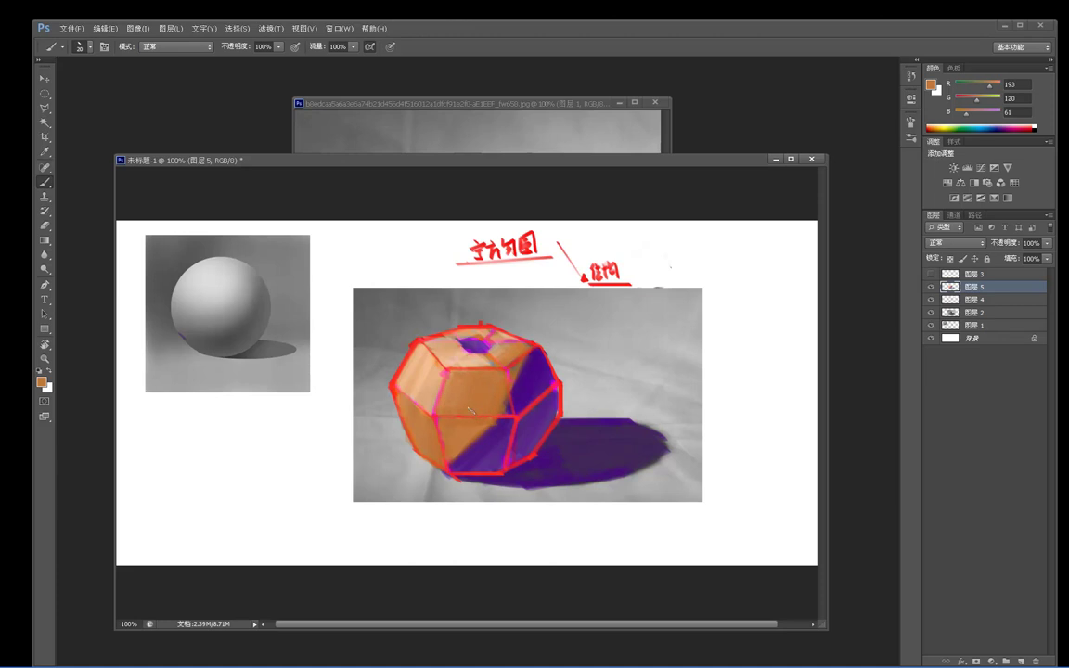
Step: Try desaturating the painted planes layer to judge its greys, restore its colour and resample the orange from the front plane
key("ctrl+shift+u")
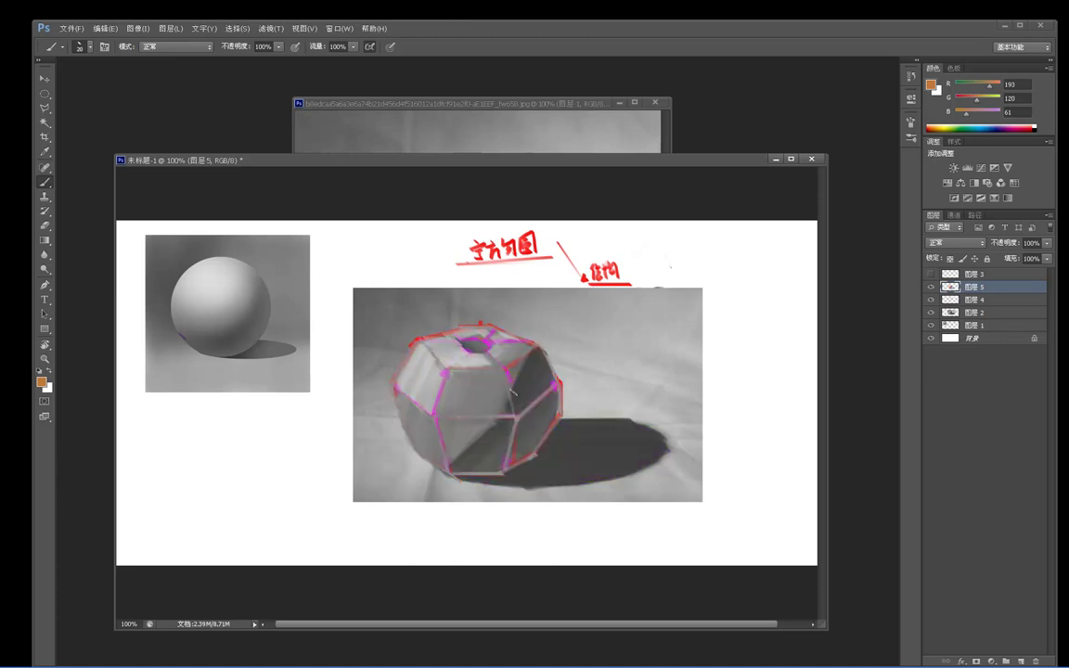
key("ctrl+z")
left_click(469, 403, "alt")
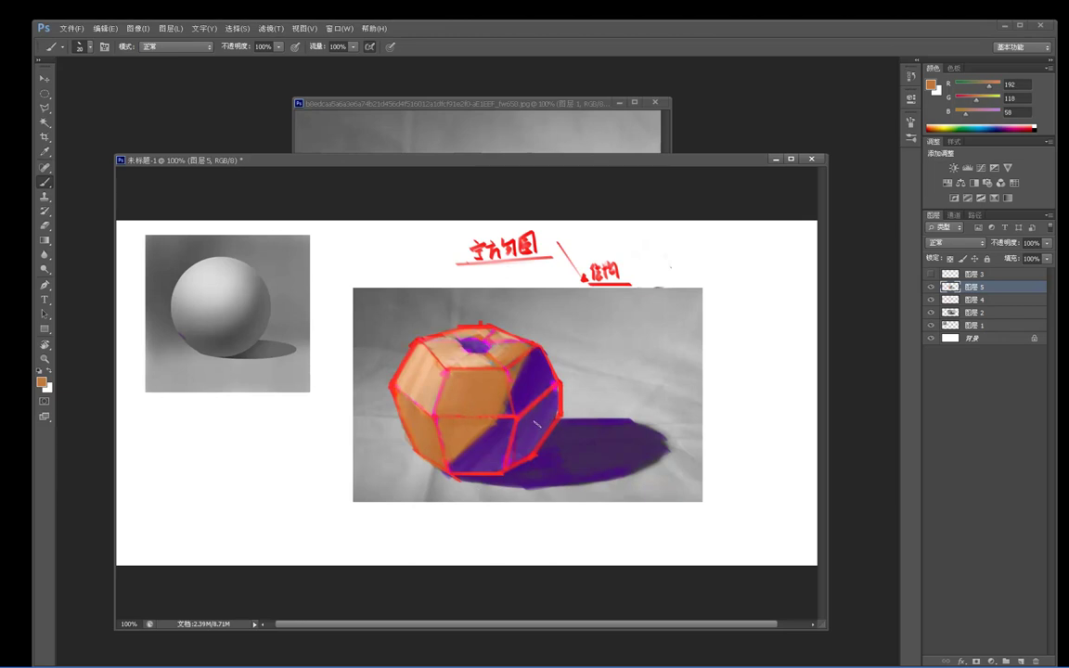
Step: Sketch an angular red line with two outward arrows beside the apple photo using a size 10 brush
left_click(561, 252, "alt")
key("bracketleft")
mouse_move(719, 249)
left_mouse_down()
mouse_move(760, 290)
mouse_move(734, 334)
left_mouse_up()
key("ctrl+z")
left_click_drag(717, 247, 747, 318)
mouse_move(767, 239)
left_mouse_down()
mouse_move(750, 248)
mouse_move(767, 260)
mouse_move(765, 236)
mouse_move(765, 249)
left_mouse_up()
key("ctrl+z")
left_click_drag(759, 292, 776, 325)
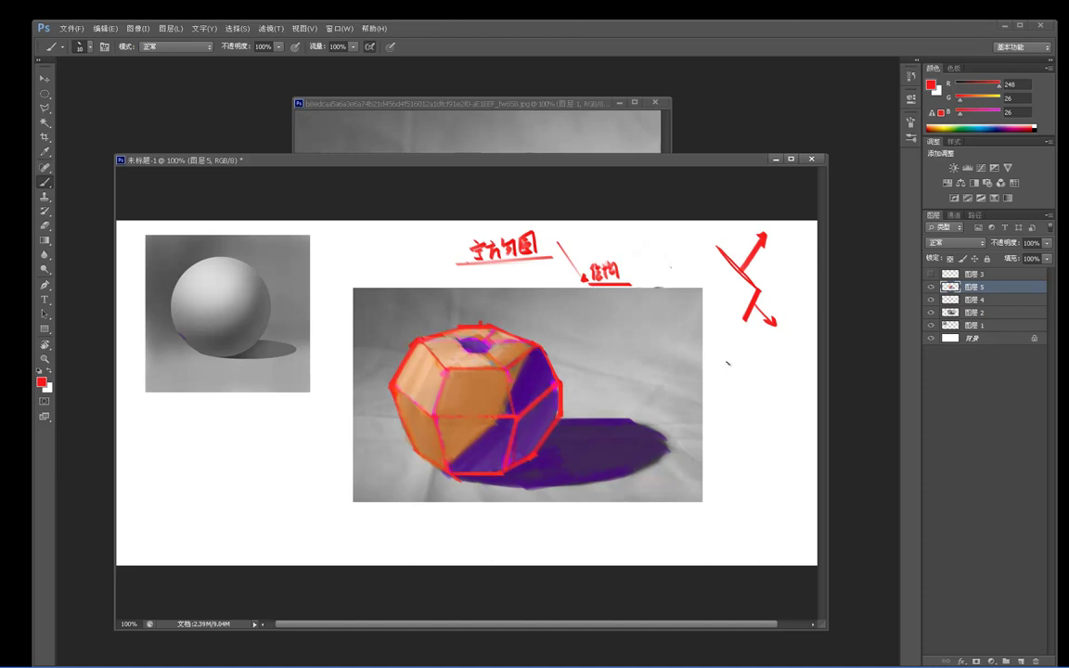
Step: Draw a red curve with two outward arrows beneath the angular diagram and bracket its middle section in sampled purple
mouse_move(721, 336)
left_mouse_down()
mouse_move(749, 370)
mouse_move(754, 406)
mouse_move(741, 431)
left_mouse_up()
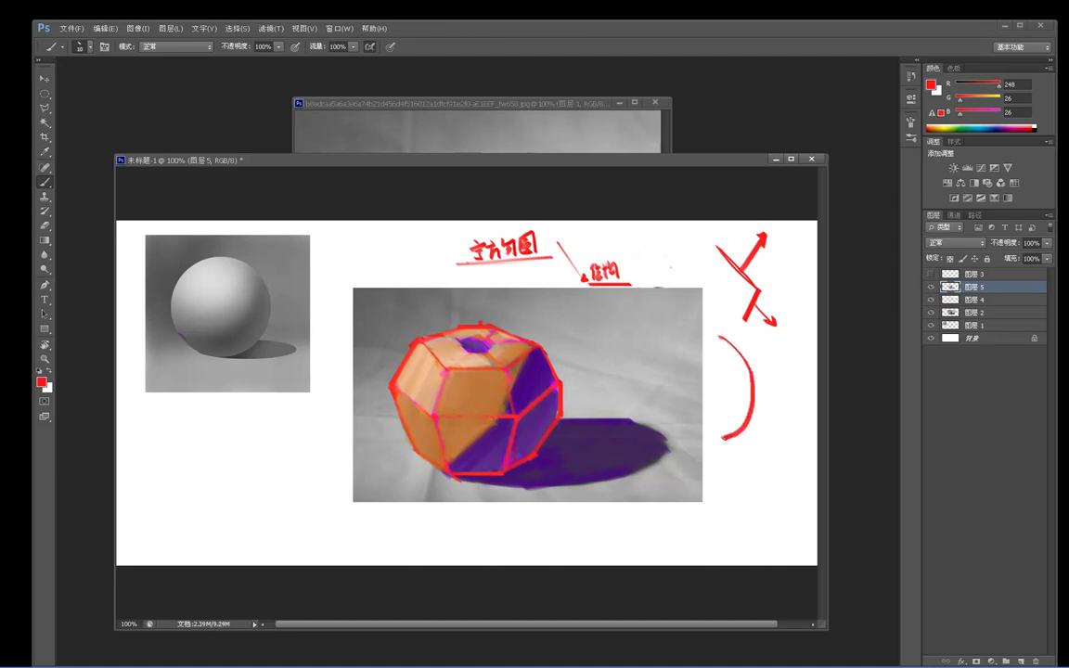
left_click_drag(742, 349, 759, 328)
left_click_drag(753, 414, 775, 428)
left_click(622, 418, "alt")
mouse_move(746, 369)
left_mouse_down()
mouse_move(761, 371)
mouse_move(764, 408)
left_mouse_up()
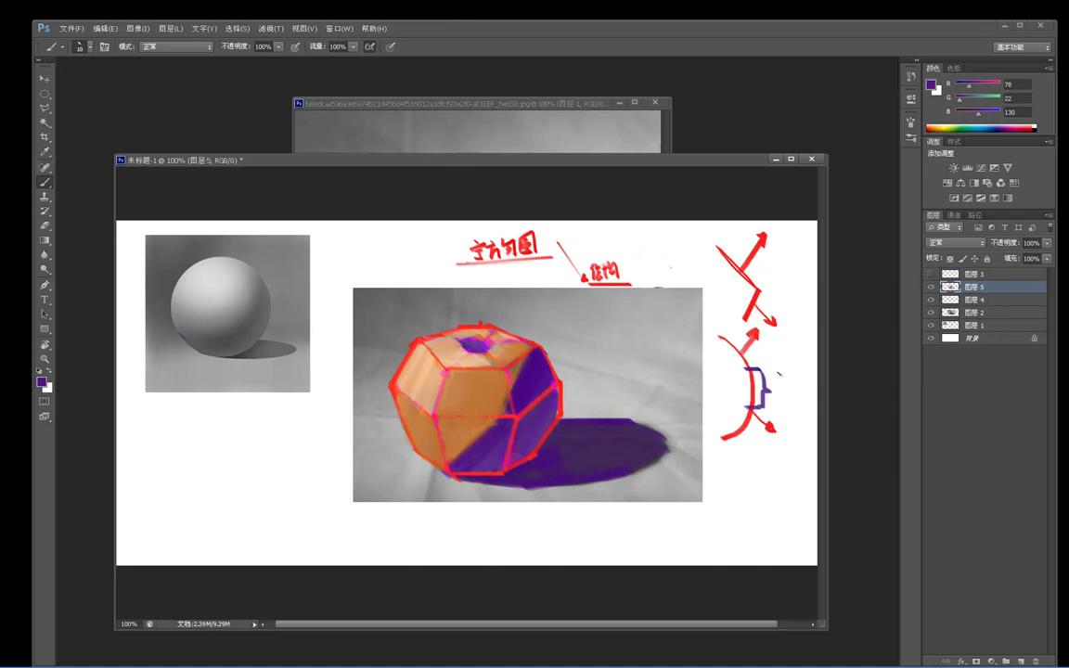
Step: Brush sampled pinkish red faintly over the apple's front plane near the horizontal edge with a size 30 brush
left_click(498, 413, "alt")
left_click_drag(437, 417, 507, 418)
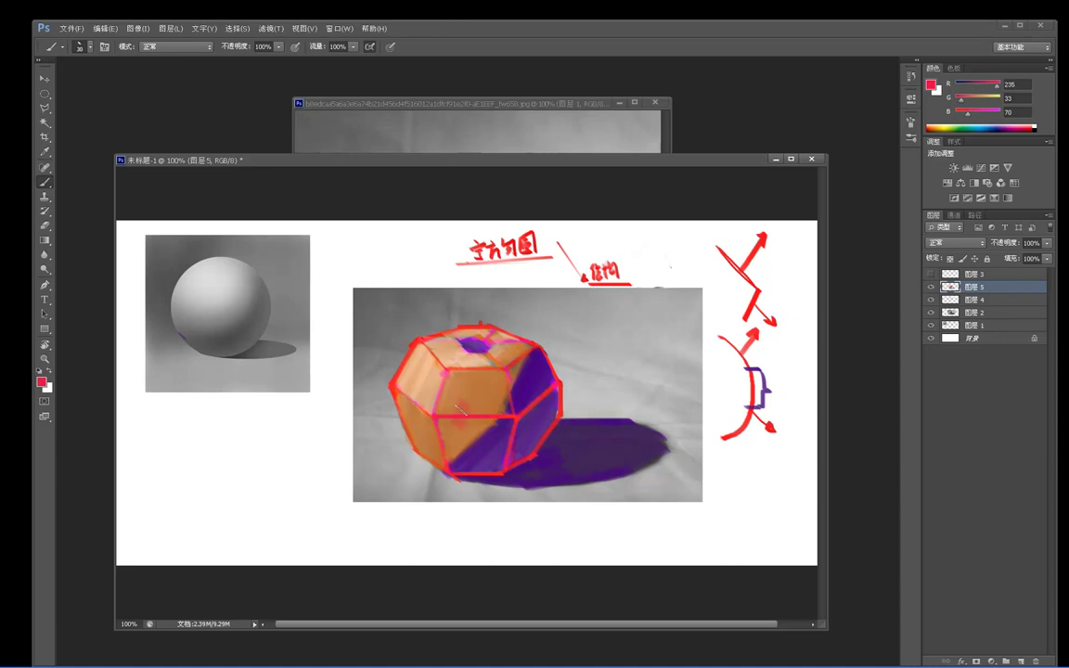
left_click_drag(470, 397, 462, 427)
Step: Compare the painted planes, structure lines, apple photo and original sketch by hiding and showing 图层 5, 图层 4 and 图层 2
left_click(932, 287)
left_click(932, 288)
left_click(932, 288)
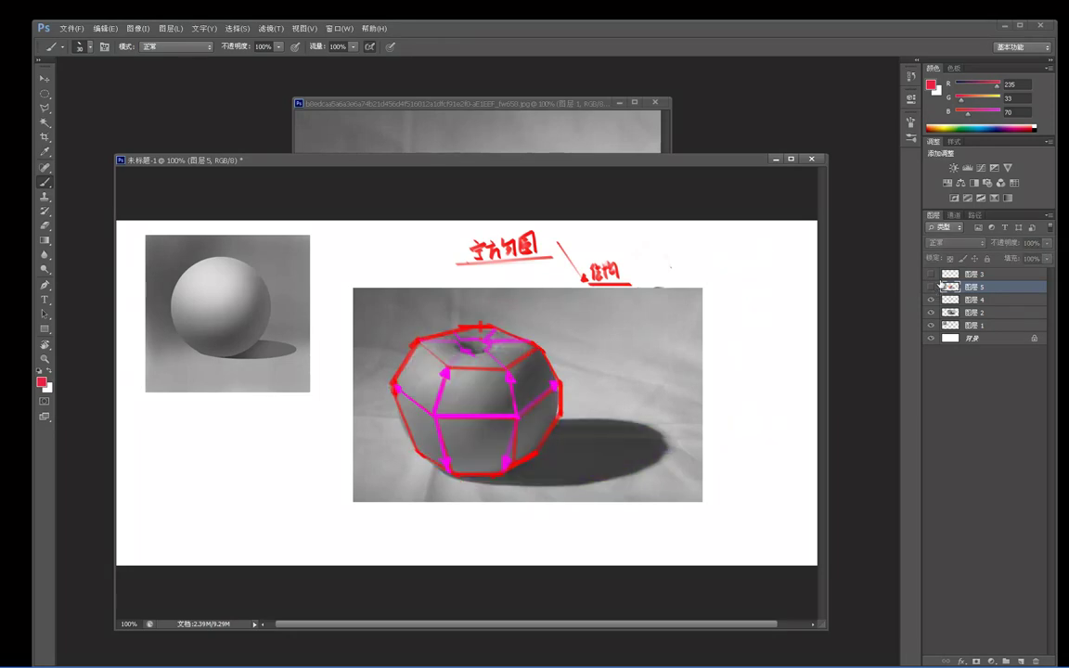
left_click(931, 288)
left_click(931, 300)
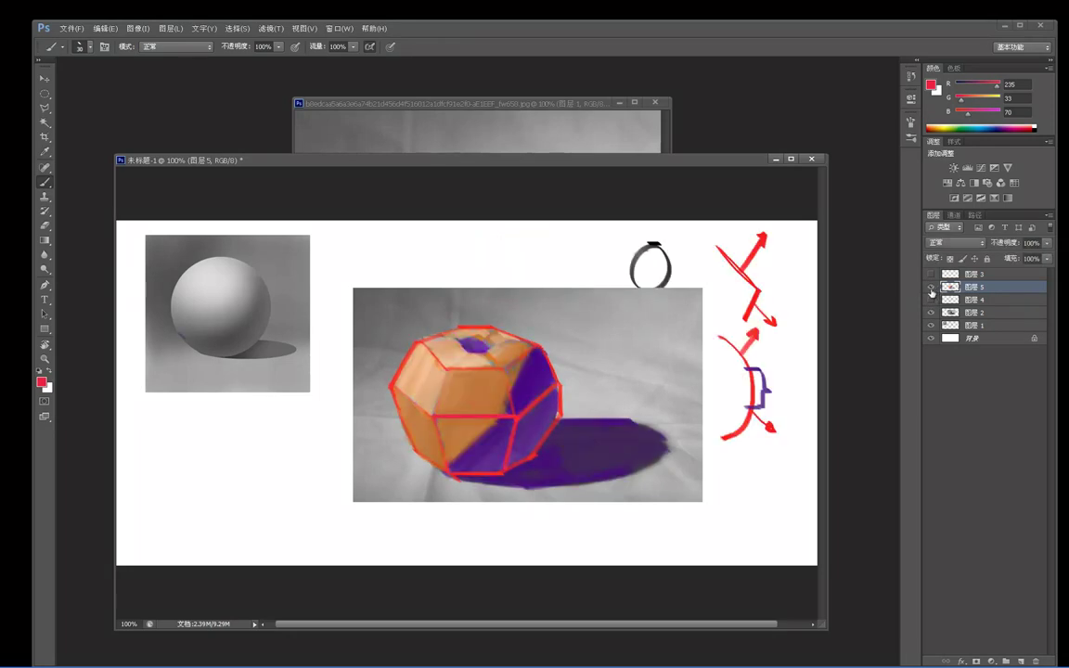
left_click(931, 288)
left_click(932, 313)
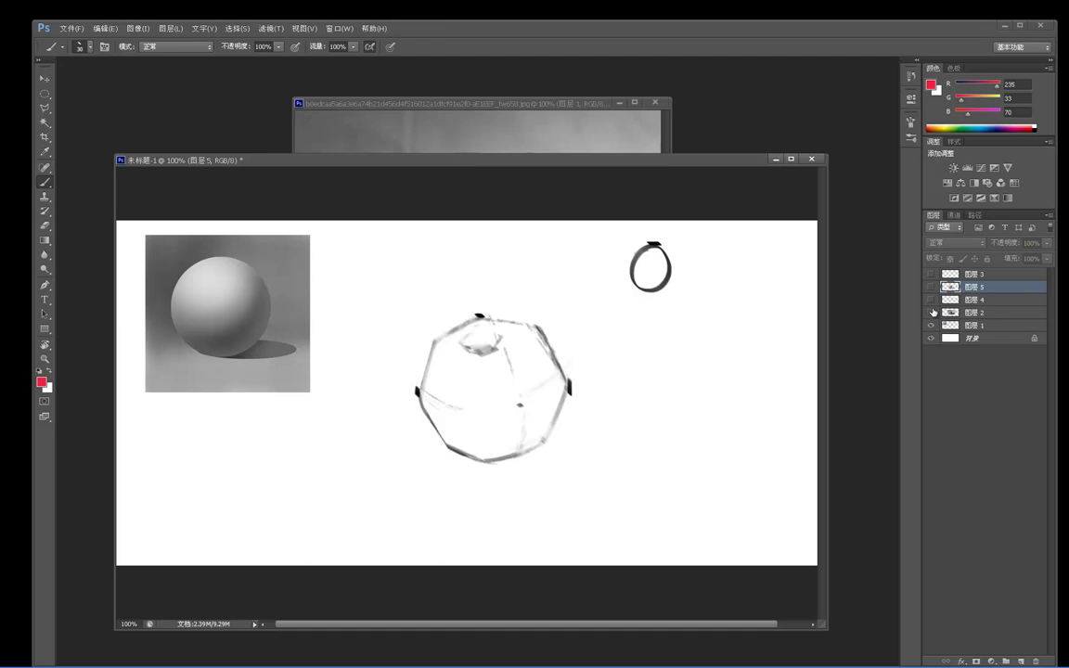
left_click(931, 302)
left_click(932, 302)
left_click(931, 313)
left_click(931, 299)
left_click(931, 286)
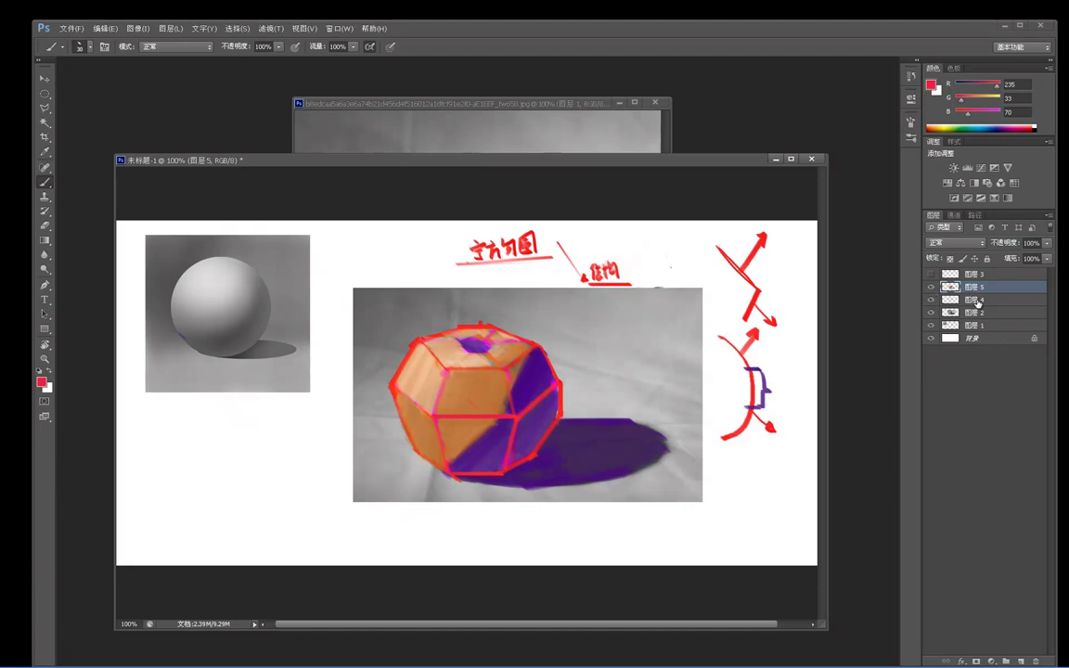
key("ctrl+e")
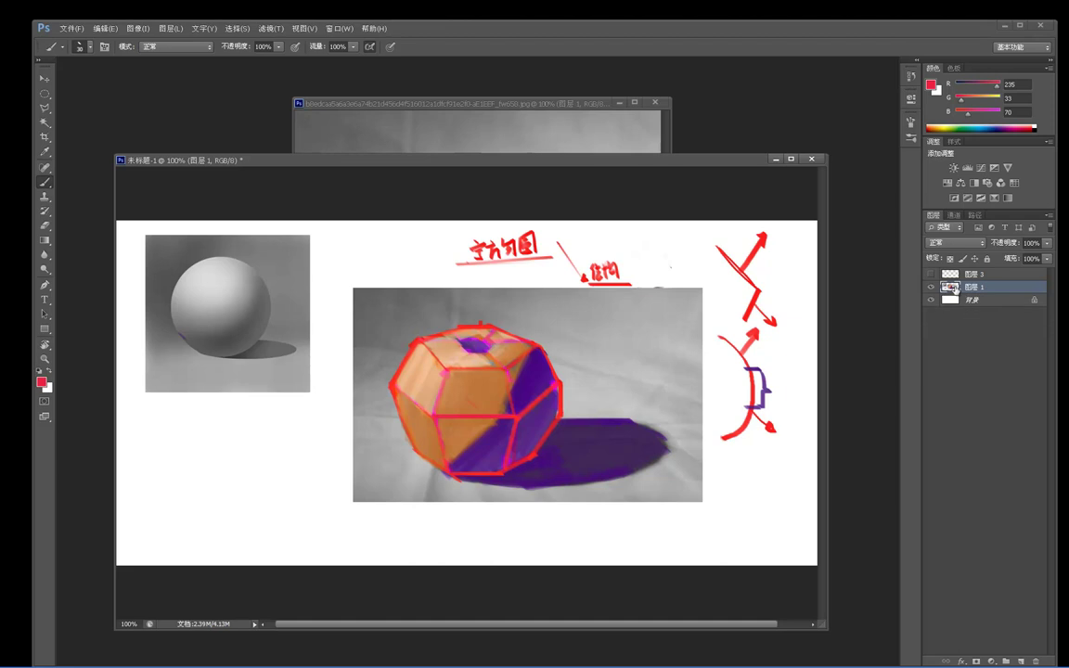
key("ctrl+alt+z")
key("ctrl+alt+z")
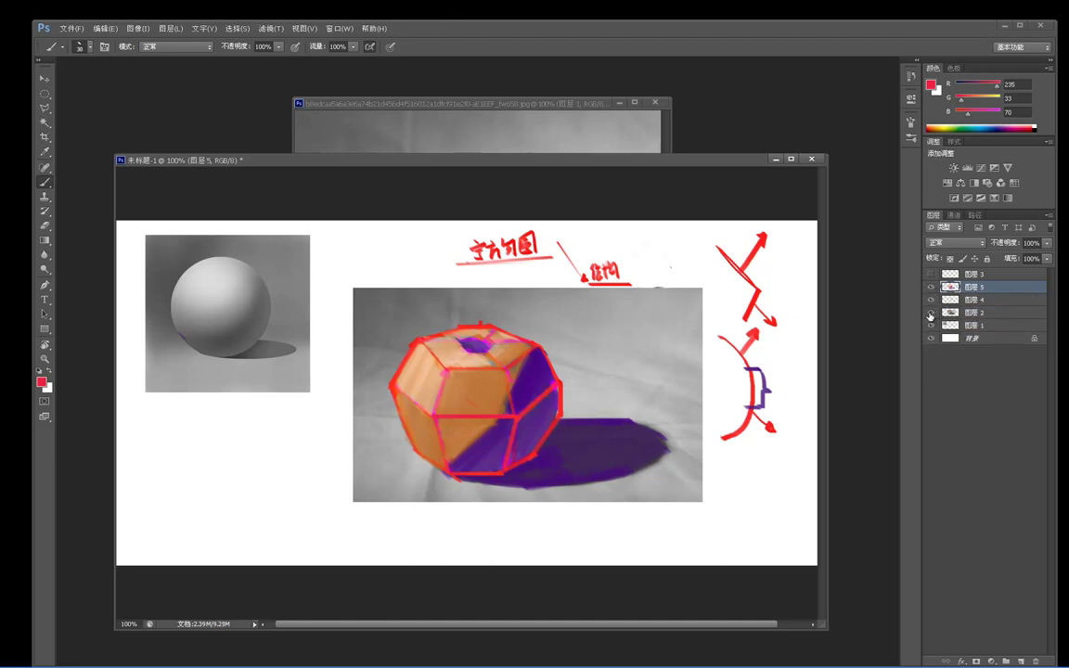
Step: Compare the apple with and without 图层 5, and review and minimise the separate apple photo document
left_click(933, 288)
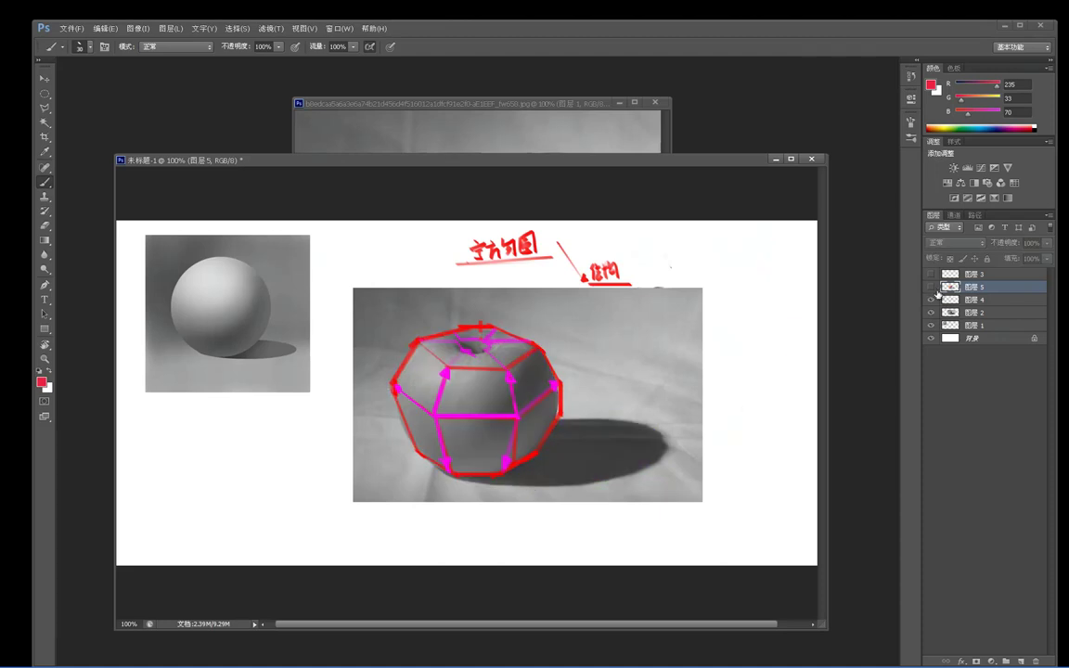
left_click(932, 288)
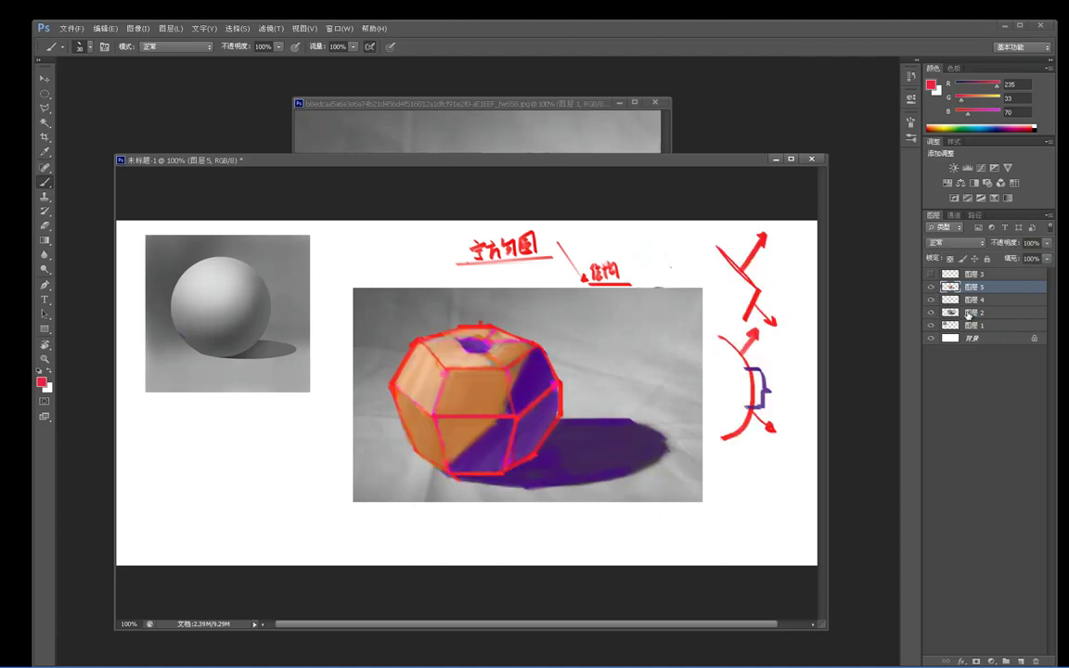
left_click_drag(536, 109, 525, 157)
left_click_drag(656, 442, 655, 411)
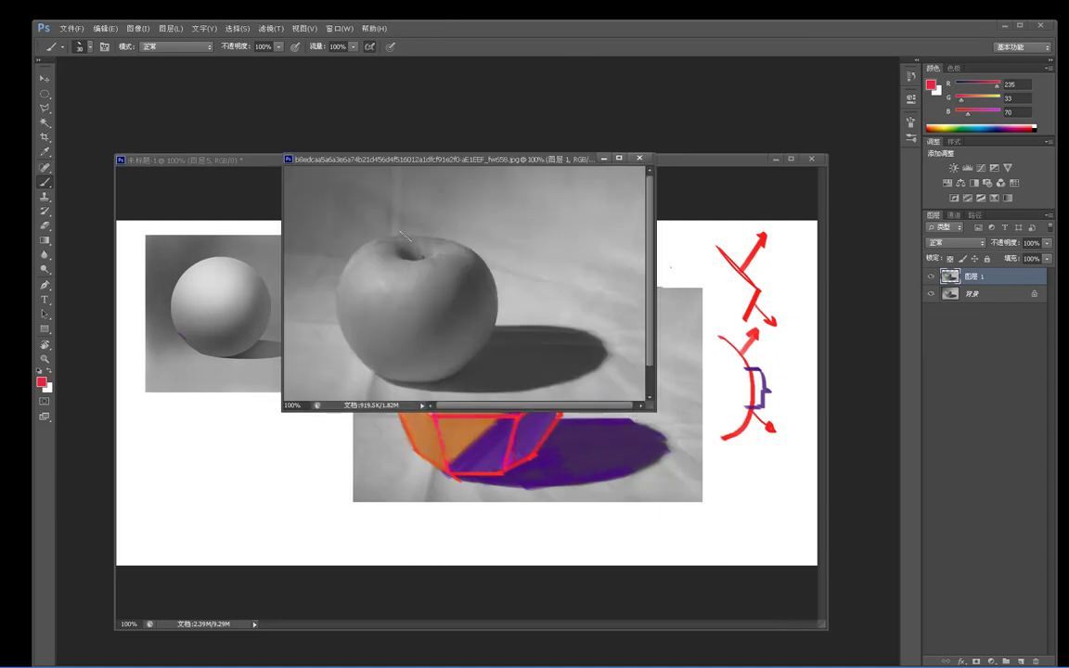
left_click(604, 160)
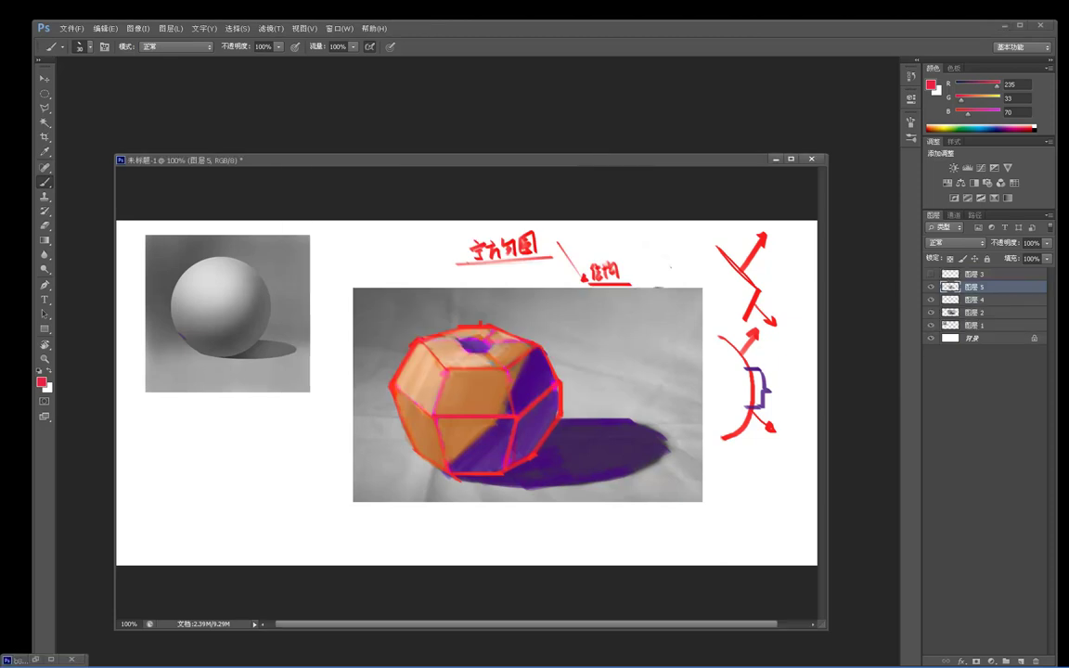
Step: Merge 图层 5, 图层 4 and 图层 2, and shrink the apple study into the space beneath the sphere reference
left_click(972, 299, "ctrl")
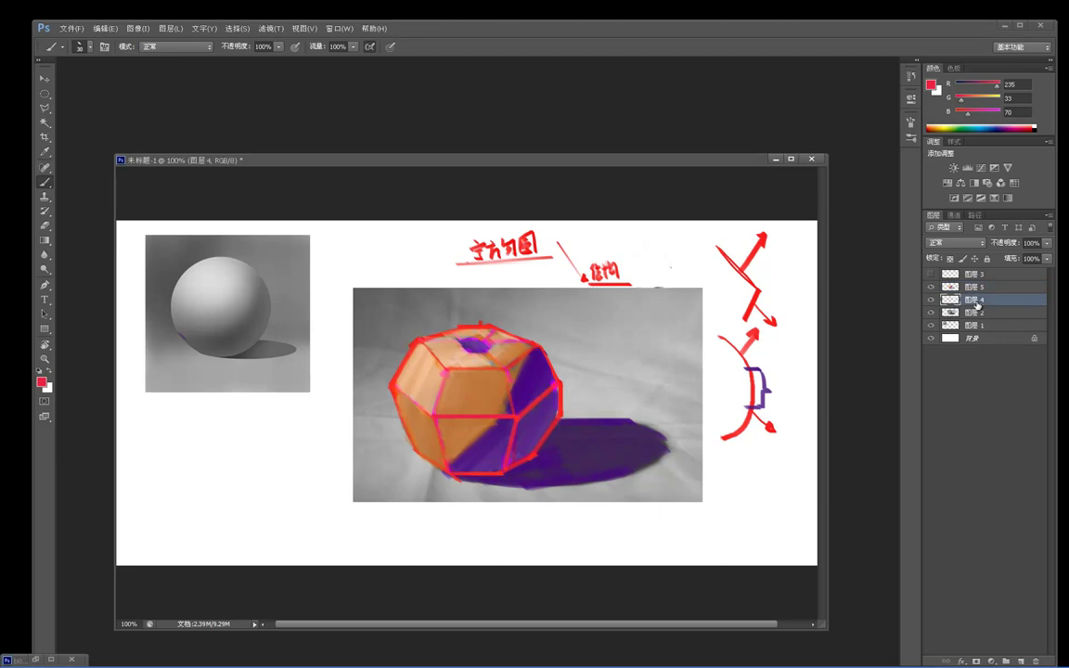
left_click(973, 313, "ctrl")
key("ctrl+e")
key("ctrl+t")
left_click_drag(778, 230, 505, 353)
mouse_move(456, 422)
left_mouse_down()
mouse_move(413, 455)
mouse_move(311, 478)
left_mouse_up()
key("Return")
key("b")
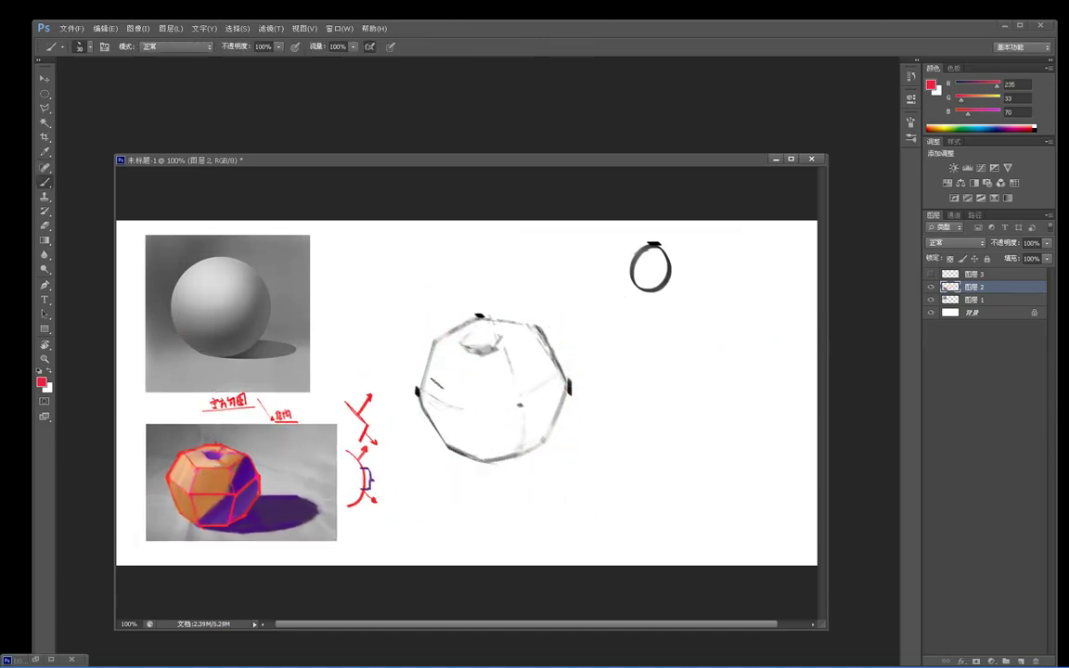
Step: Merge 图层 2 into 图层 1, and rotate the elliptically selected faceted sketch about 18 degrees clockwise, shifting it slightly sideways
key("e")
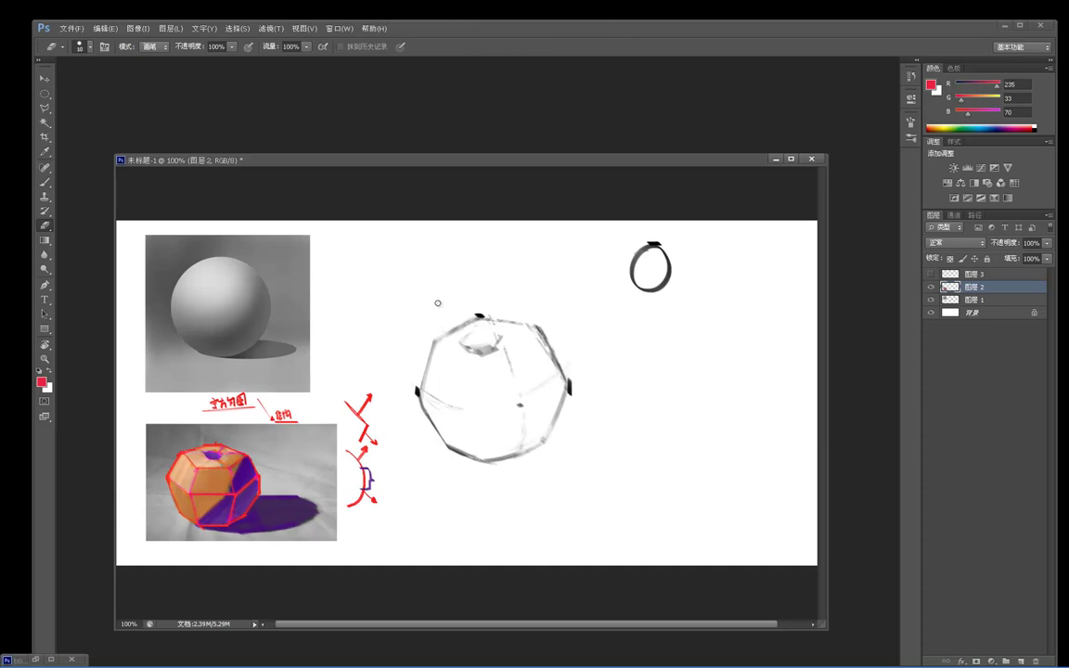
key("m")
mouse_move(401, 293)
left_mouse_down()
mouse_move(544, 473)
mouse_move(602, 485)
left_mouse_up()
key("ctrl+t")
left_click(527, 267)
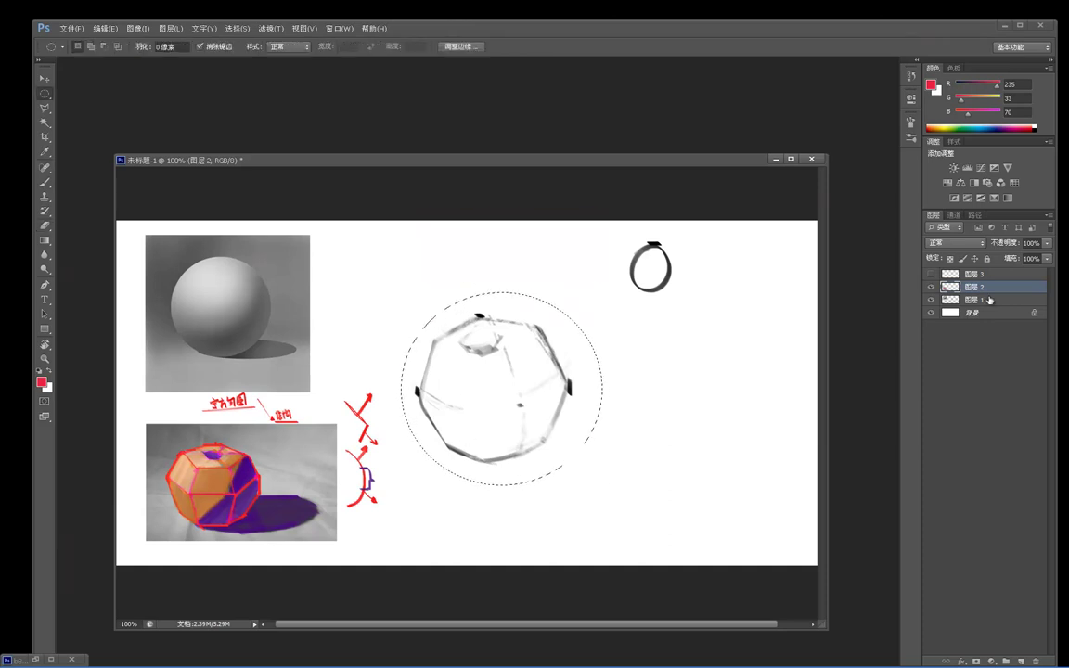
key("ctrl+e")
key("ctrl+t")
mouse_move(585, 268)
left_mouse_down()
mouse_move(606, 292)
mouse_move(616, 339)
mouse_move(609, 345)
left_mouse_up()
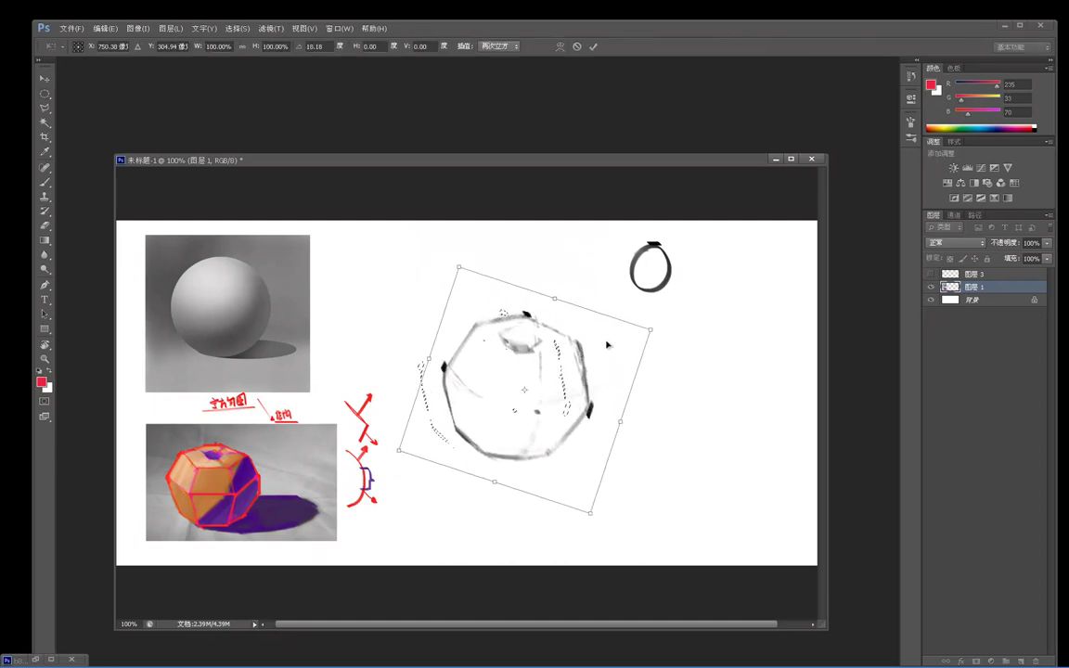
key("Return")
Step: Erase the small ring sketch above the faceted form
key("e")
mouse_move(650, 246)
left_mouse_down()
mouse_move(632, 280)
mouse_move(640, 287)
mouse_move(648, 234)
mouse_move(659, 296)
mouse_move(663, 238)
left_mouse_up()
key("b")
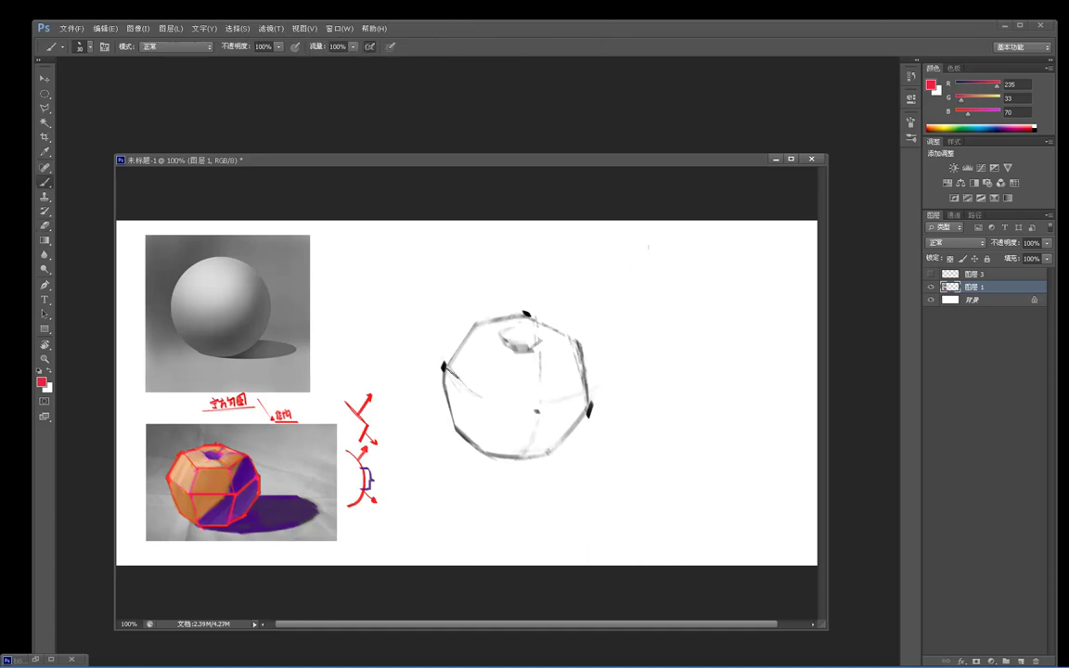
Step: Widen the faceted sketch's left outline in sampled dark grey with a size 9 brush, lightening the upper-left strokes with the eraser
left_click(443, 364, "alt")
left_click(495, 208, "alt")
left_click_drag(437, 367, 438, 391)
mouse_move(448, 326)
left_mouse_down()
mouse_move(470, 316)
mouse_move(461, 321)
left_mouse_up()
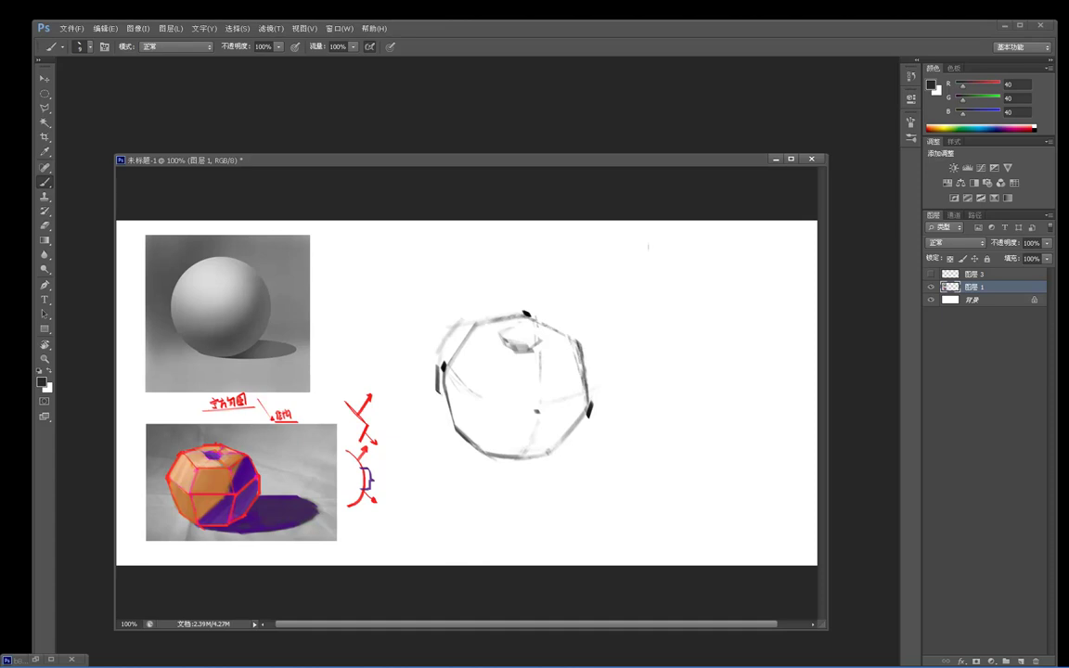
mouse_move(438, 390)
left_mouse_down()
mouse_move(474, 452)
mouse_move(509, 455)
left_mouse_up()
key("e")
left_click_drag(451, 318, 432, 358)
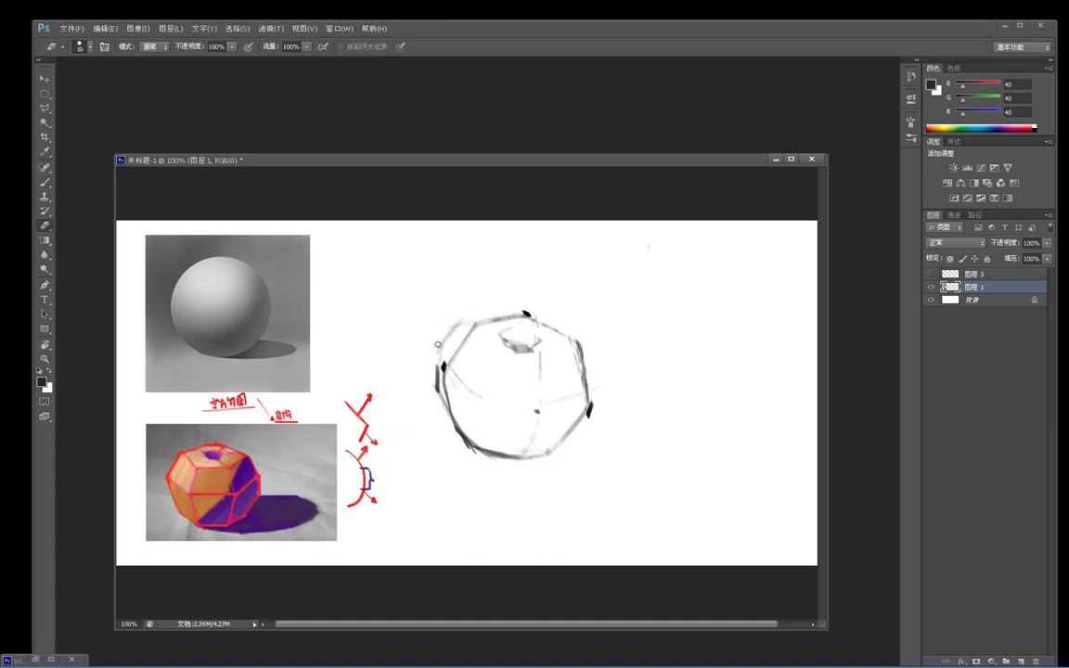
key("b")
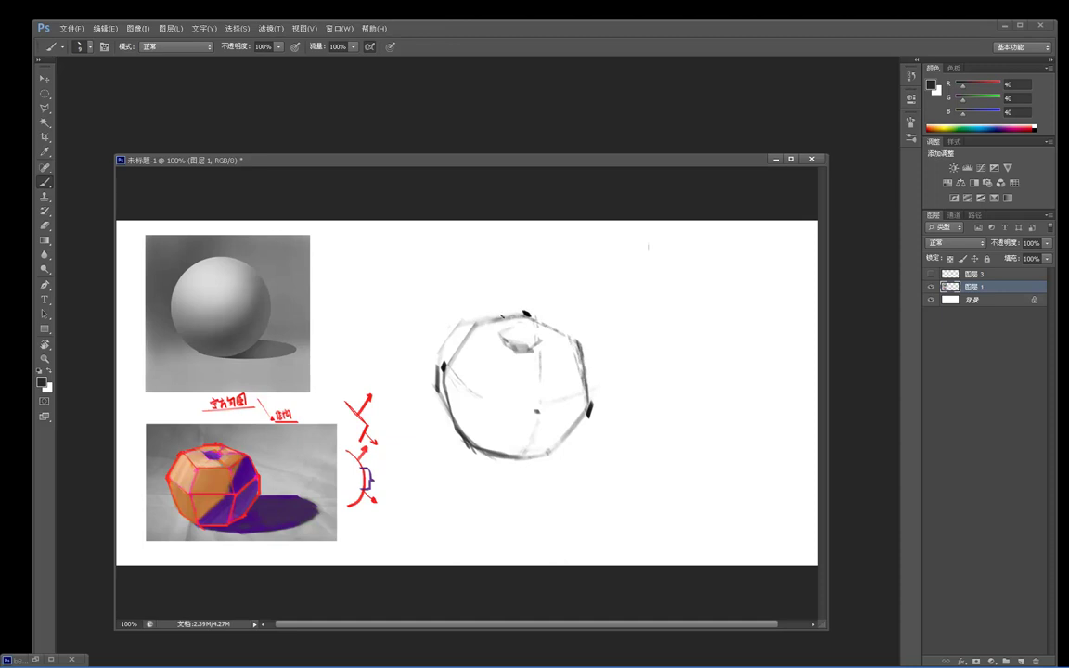
Step: Redraw the sketch's top and upper-right outline with straight strokes, erasing the dark top marker and stray line ends
key("e")
left_click_drag(495, 305, 577, 327)
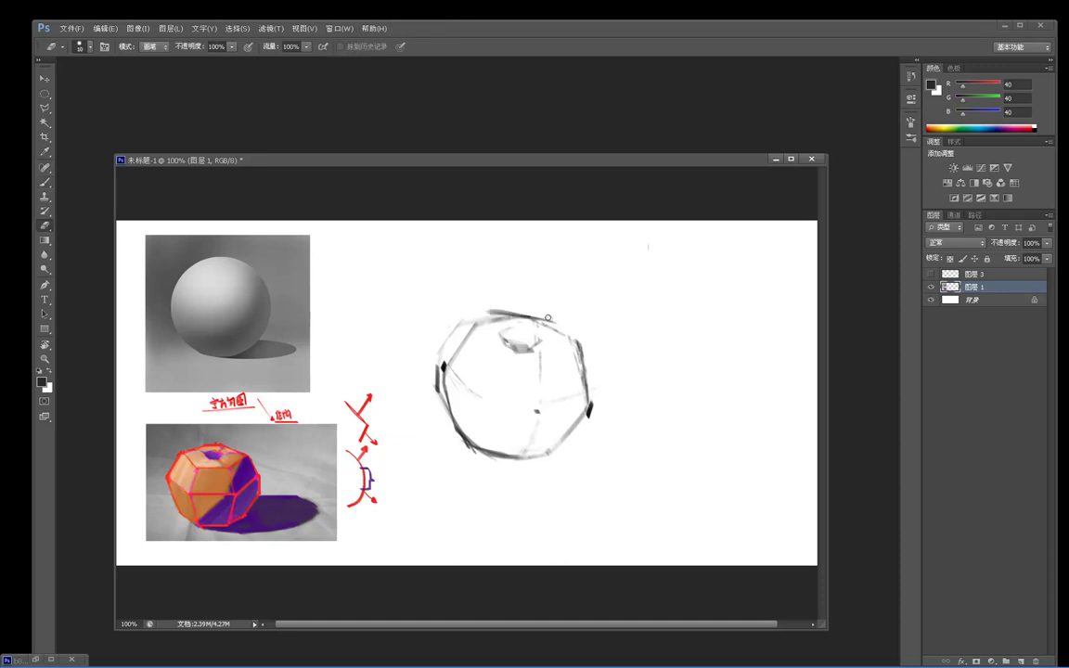
key("b")
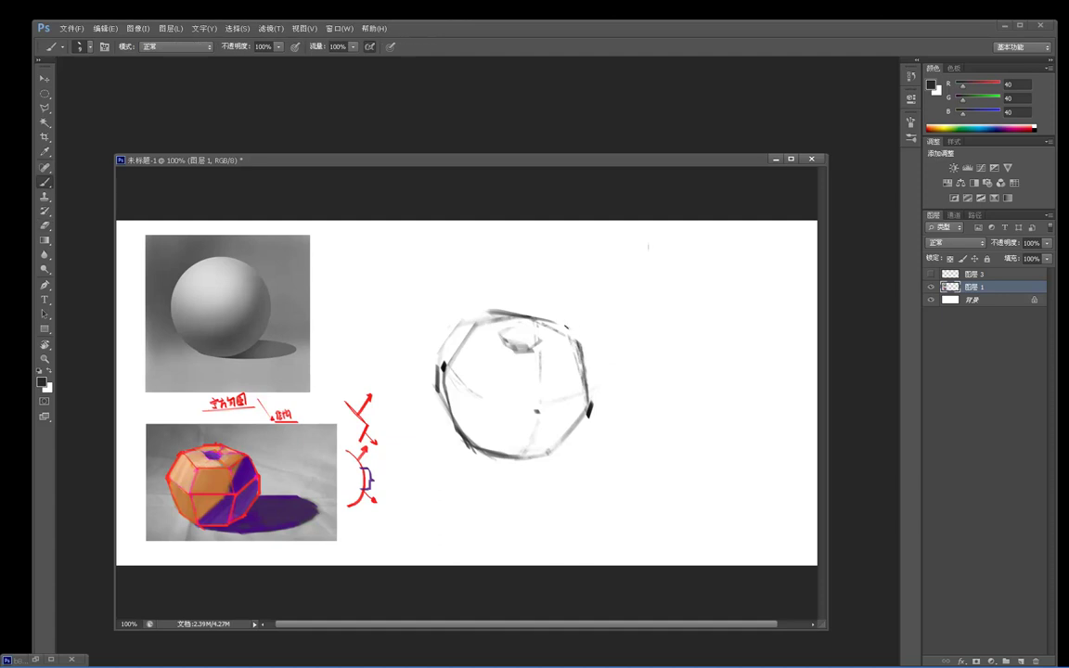
key("e")
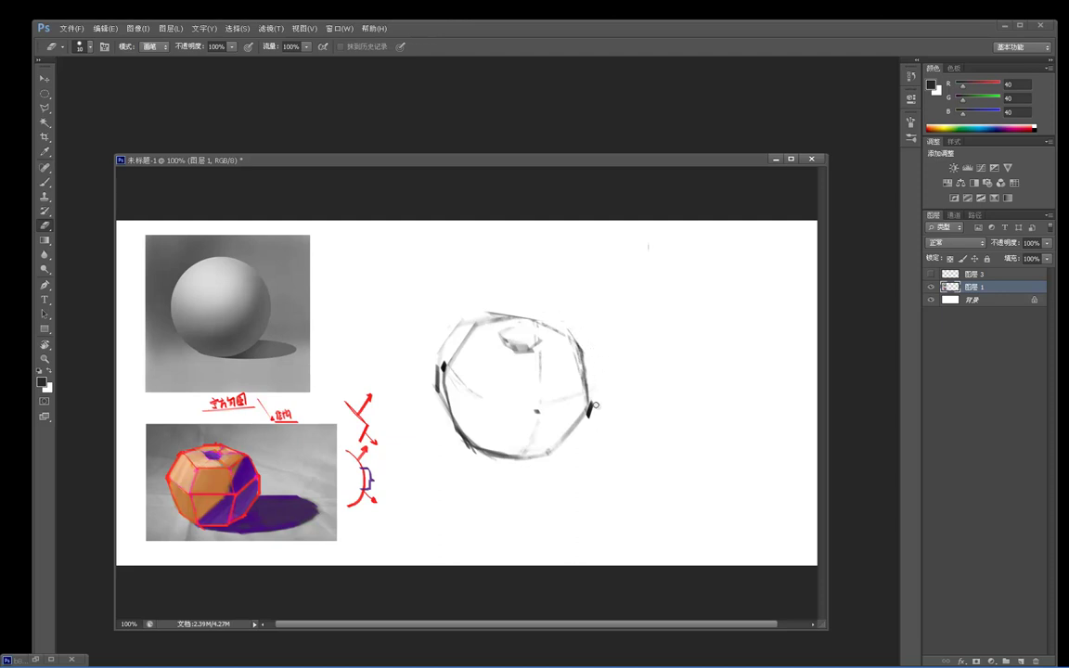
key("b")
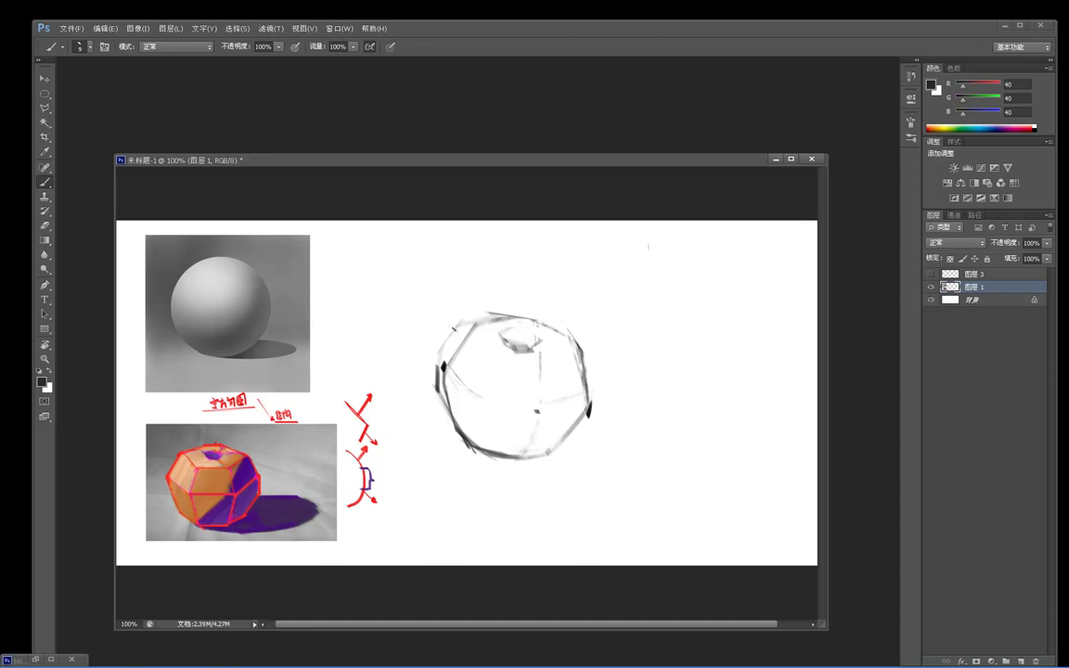
Step: Strengthen the sketch's upper-left and bottom edges, add the front plane's middle edge, and erase rough overlaps
left_click_drag(460, 323, 438, 353)
left_click_drag(506, 404, 539, 411)
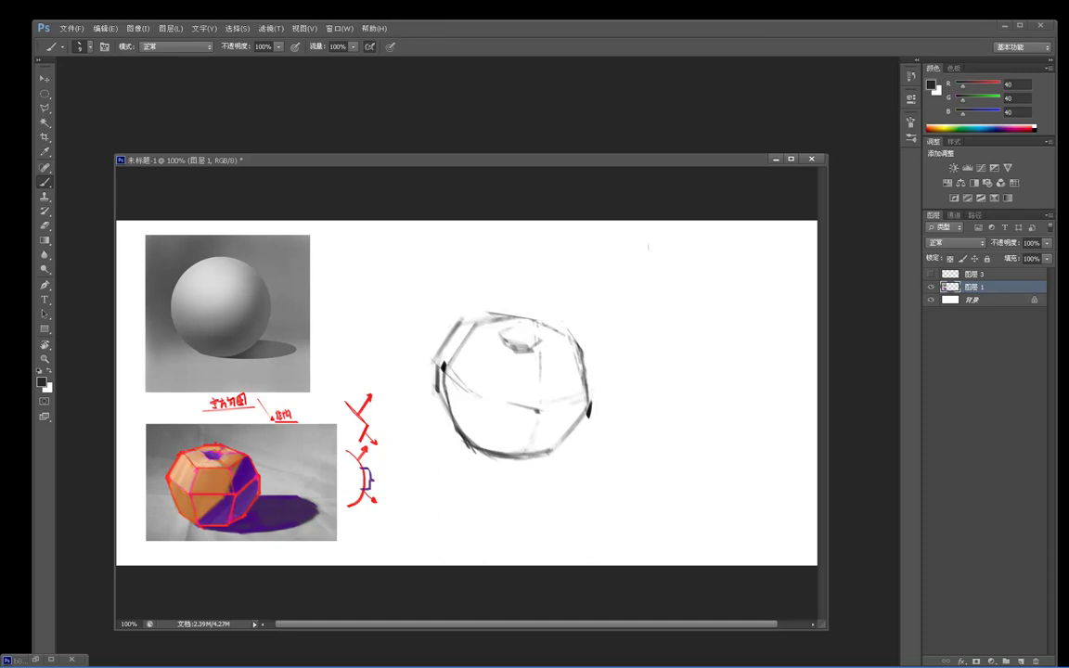
key("e")
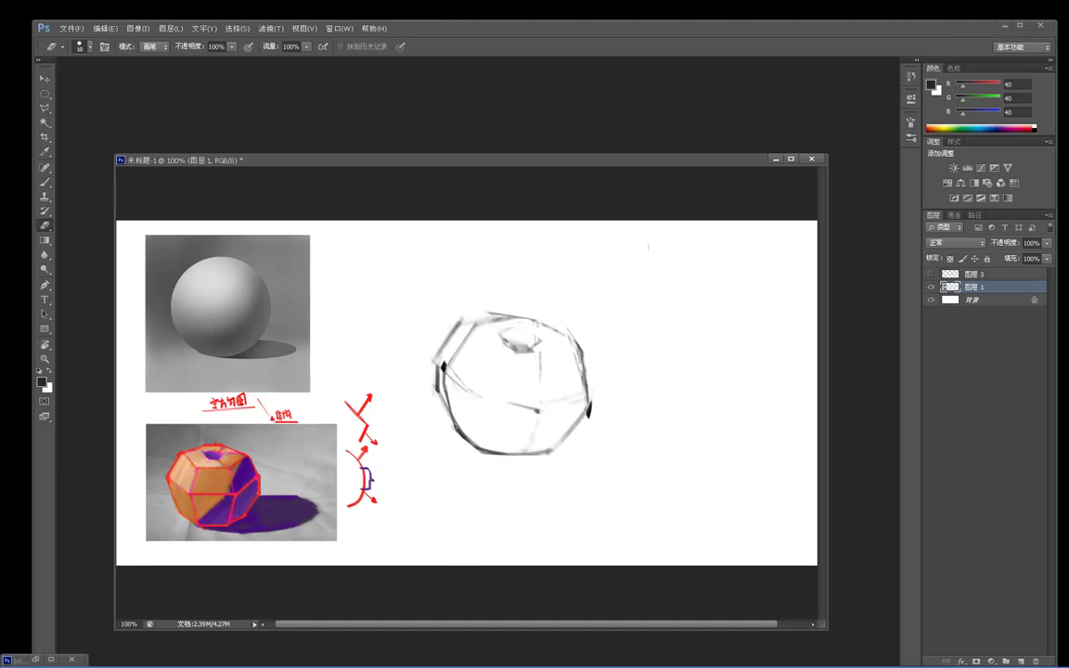
Step: Darken the left side of the sketch's stem hollow and trim its shape with the eraser
key("b")
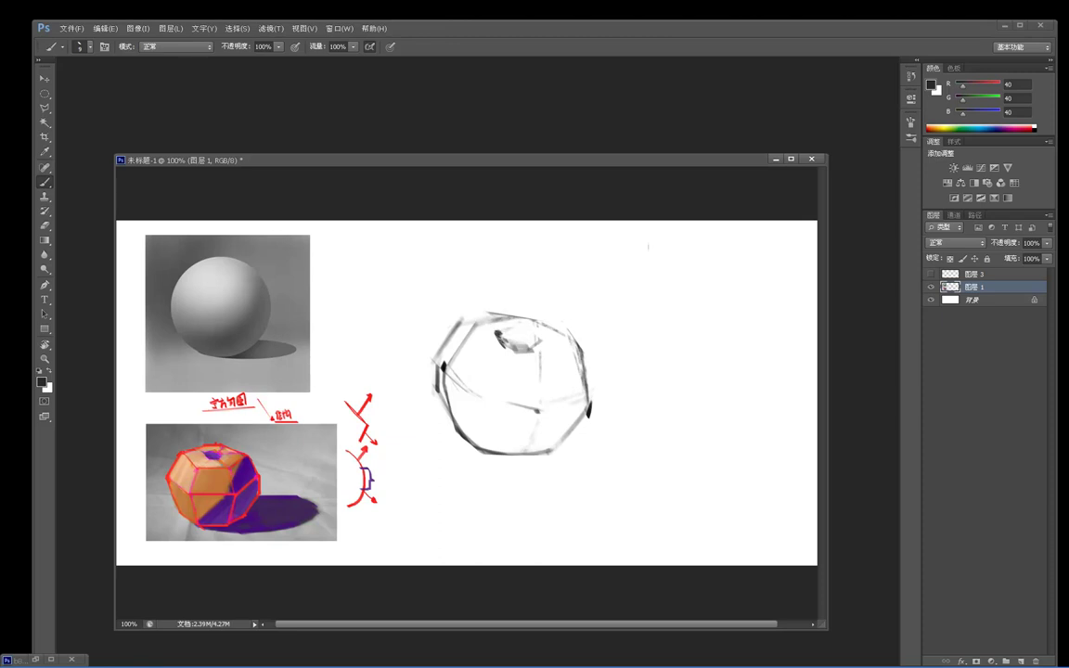
key("e")
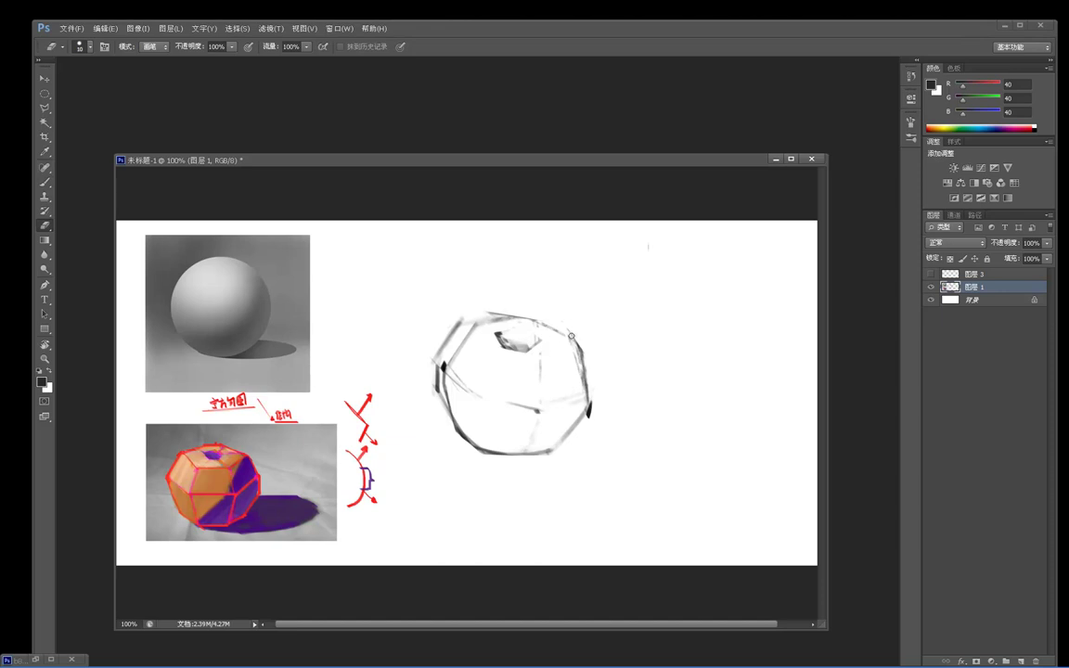
key("b")
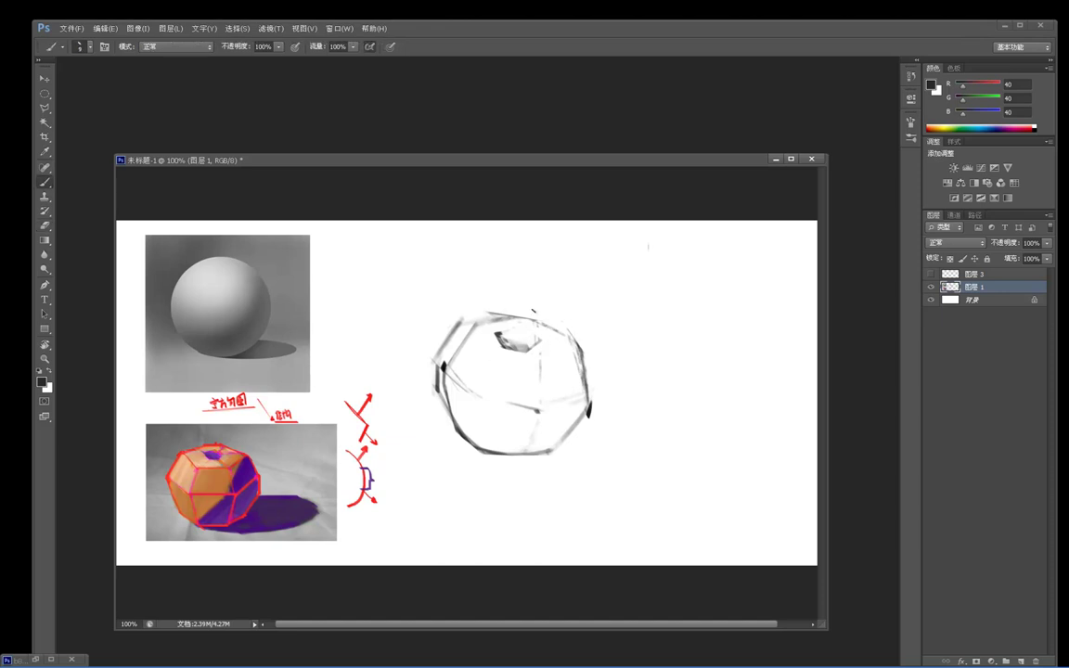
Step: Try a thicker stroke along the left side of the stem hollow with an enlarged brush
key("bracketright")
key("bracketright")
key("bracketright")
key("bracketright")
left_click_drag(497, 331, 502, 355)
key("ctrl+z")
key("e")
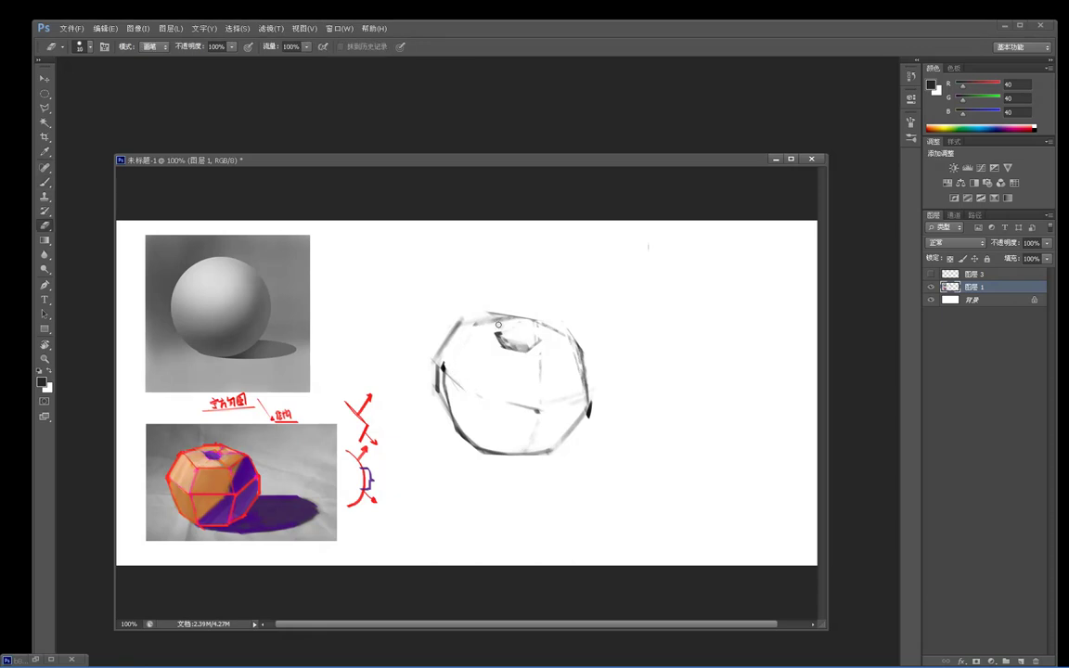
Step: Choose the flat angled brush tip and redraw the sketch's upper-left top edge with straight strokes, undoing the rejected ones
key("b")
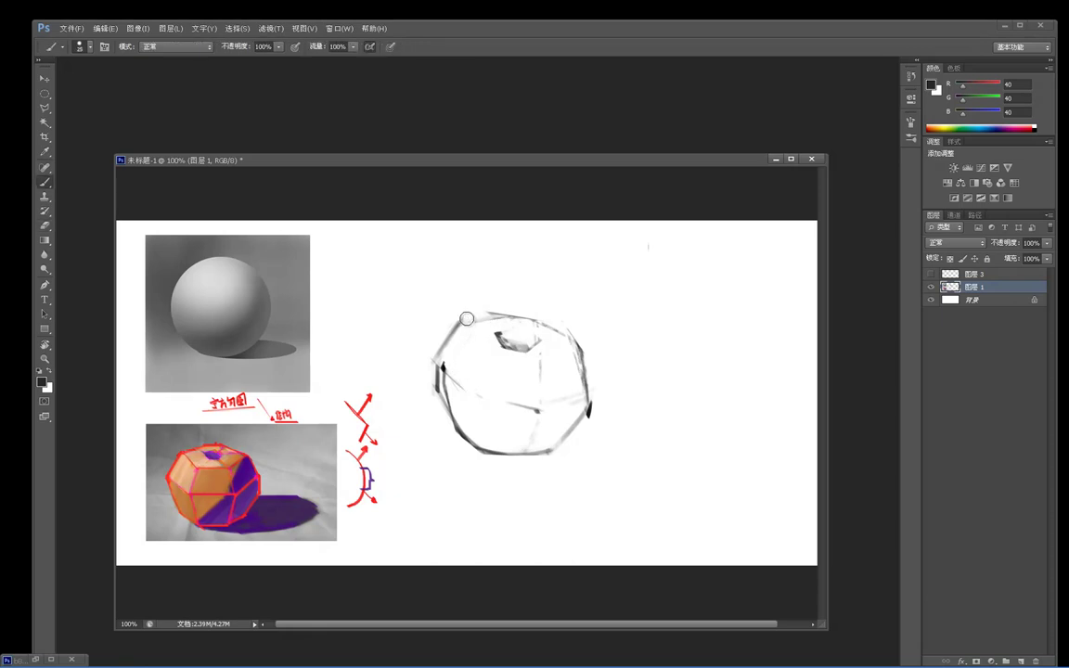
right_click(397, 308)
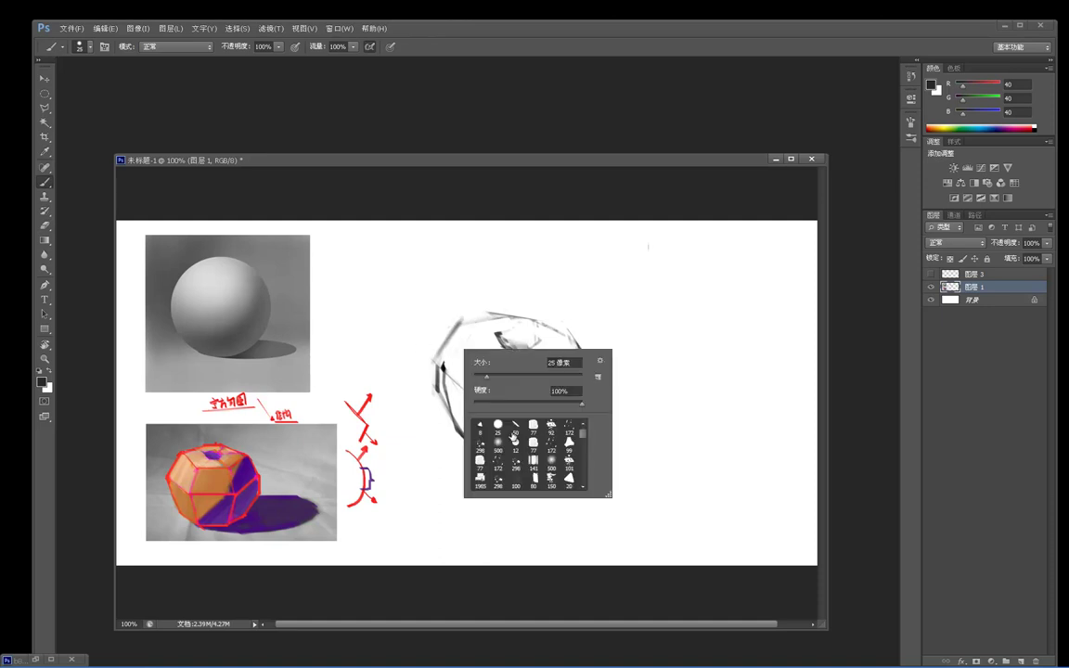
double_click(498, 425)
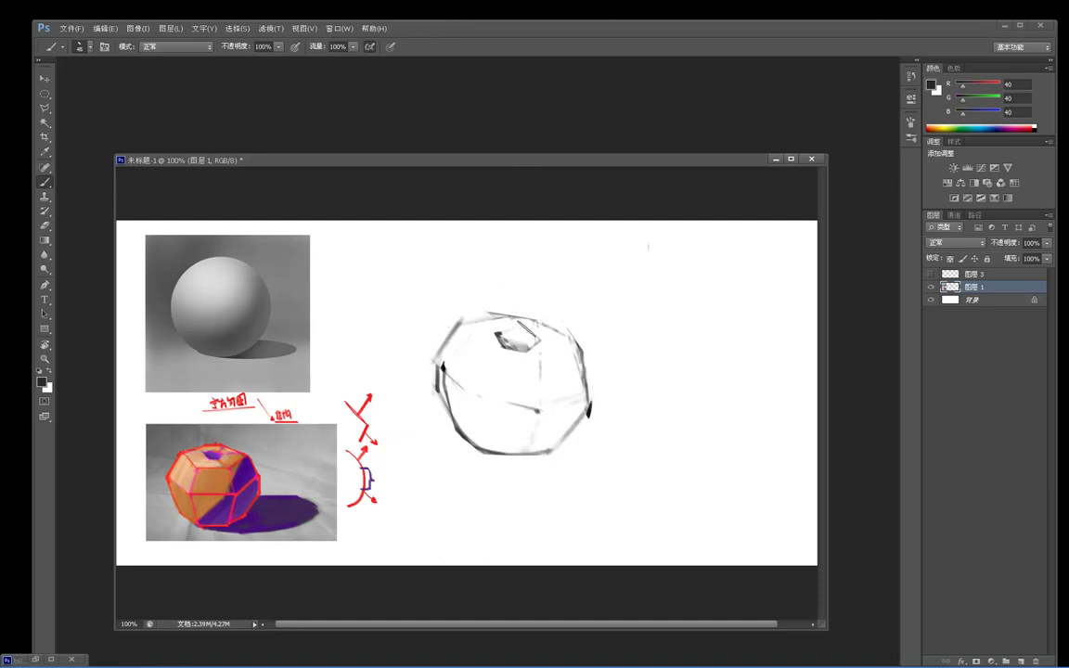
mouse_move(466, 323)
left_mouse_down()
mouse_move(517, 313)
mouse_move(507, 316)
left_mouse_up()
key("ctrl+z")
key("ctrl+z")
key("ctrl+z")
key("ctrl+z")
key("ctrl+z")
Step: Erase the sketch's heavy left contour and the left part of its middle edge, and redraw a lighter left side
key("e")
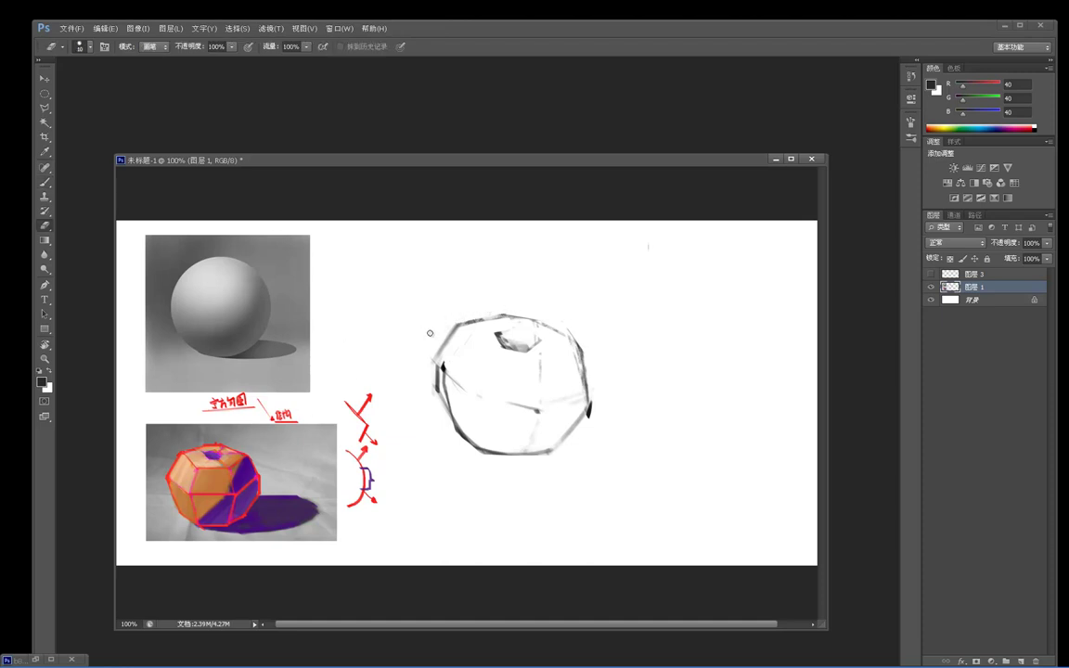
left_click_drag(460, 318, 430, 361)
left_click_drag(435, 360, 463, 389)
mouse_move(414, 335)
left_mouse_down()
mouse_move(483, 398)
mouse_move(404, 338)
mouse_move(487, 417)
mouse_move(403, 359)
mouse_move(484, 441)
left_mouse_up()
key("b")
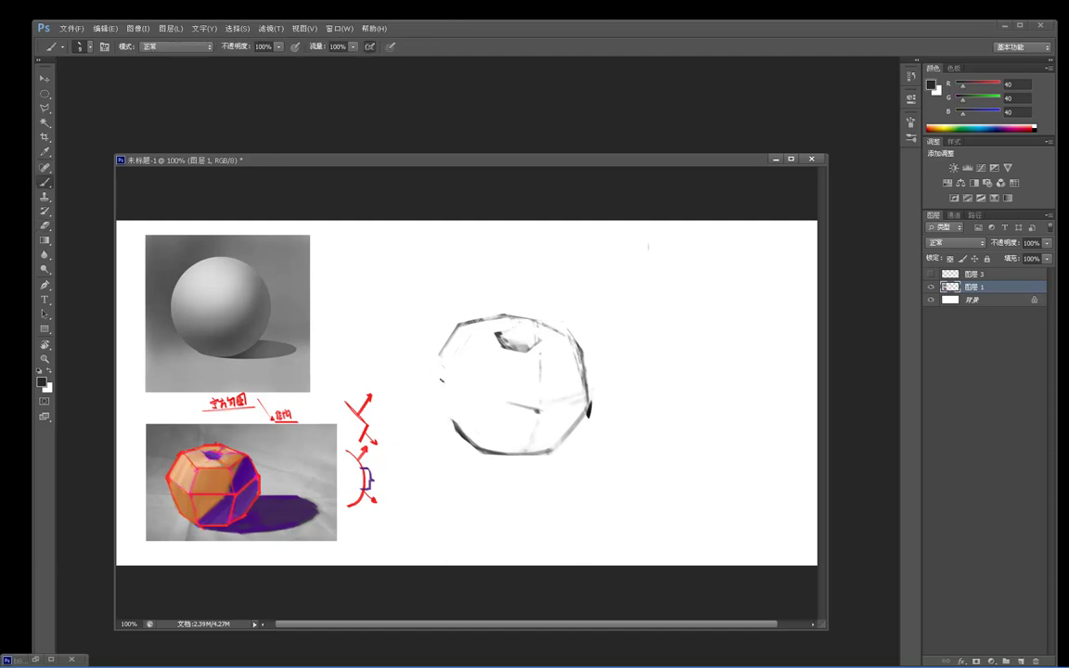
left_click_drag(438, 369, 433, 397)
Step: Erase the dark right contour above the widest point and redraw it as a lighter straight edge
key("e")
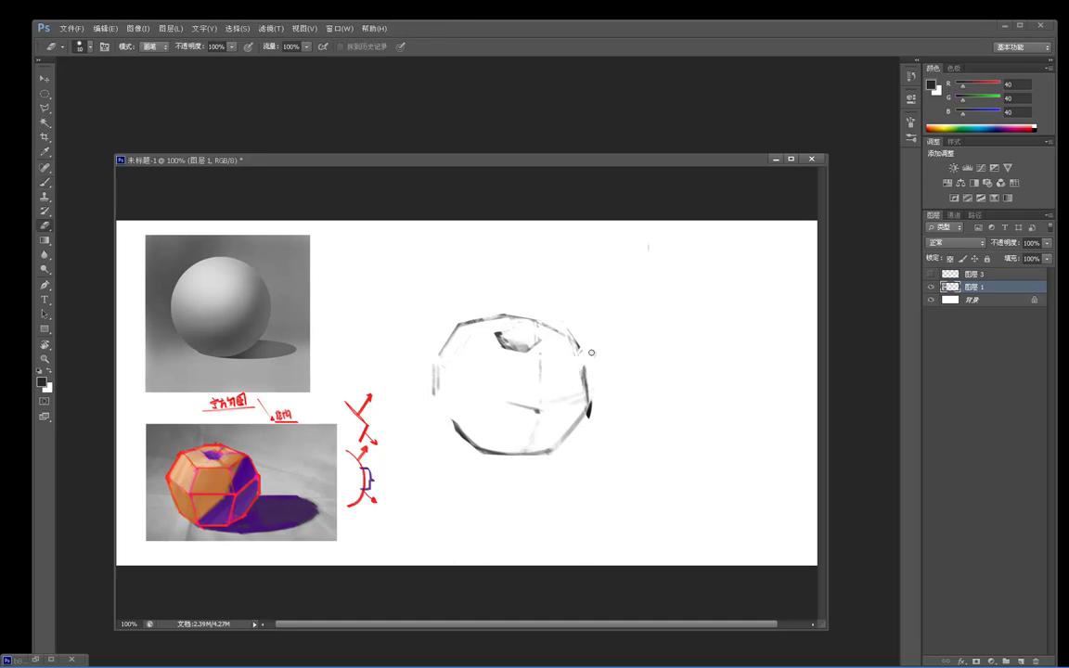
key("b")
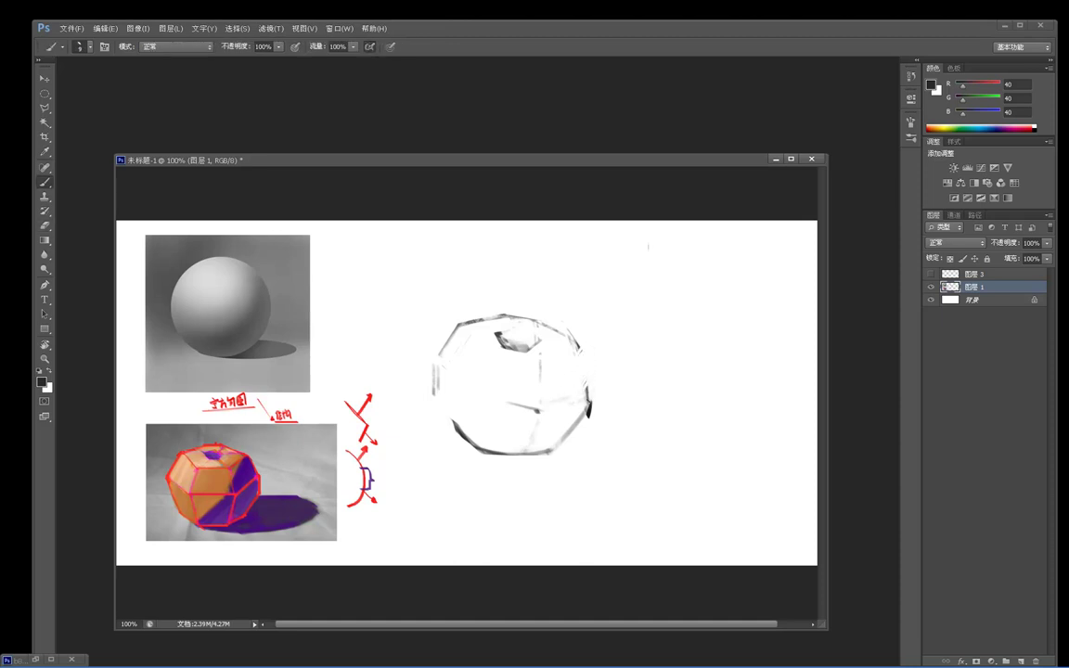
left_click_drag(589, 375, 590, 396)
Step: Thin the sketch's lower-left edge with the eraser and redraw its corner where it meets the base
key("e")
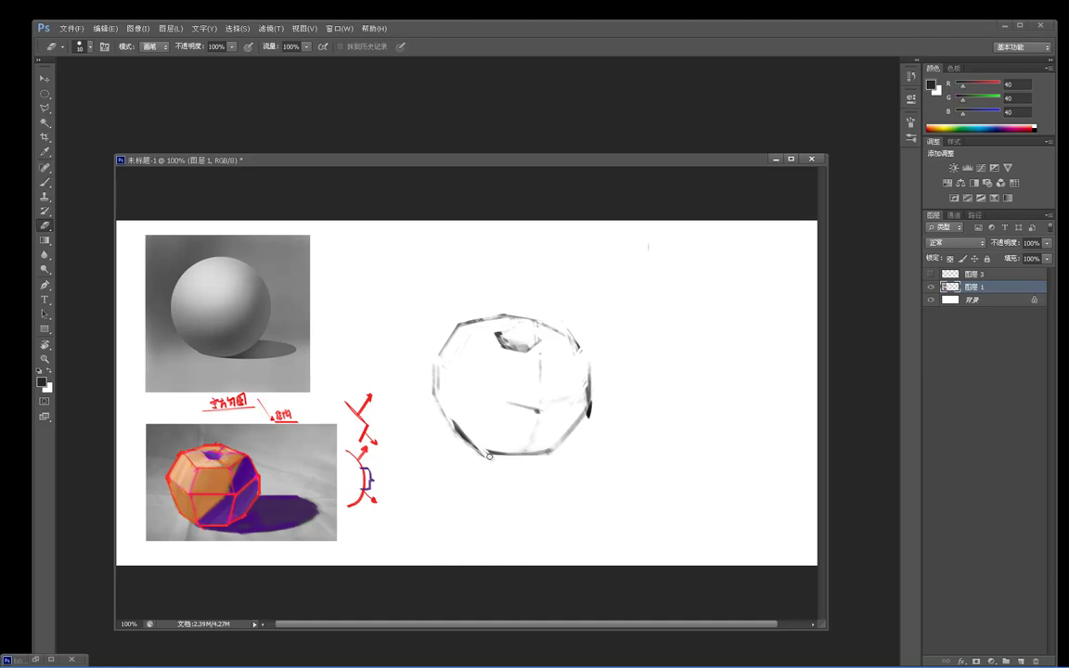
mouse_move(452, 412)
left_mouse_down()
mouse_move(411, 379)
mouse_move(432, 406)
left_mouse_up()
key("b")
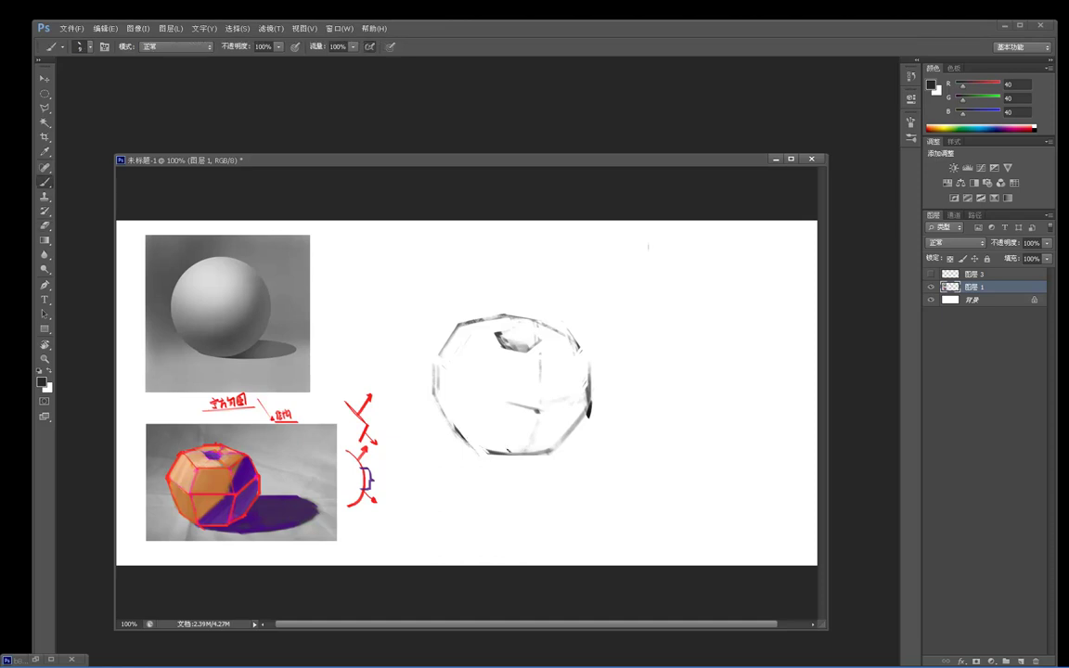
left_click_drag(470, 445, 491, 459)
left_click_drag(574, 366, 579, 371)
Step: Reshape the upper-left contour with straight strokes and the eraser, and reinforce the lower-left edge
key("e")
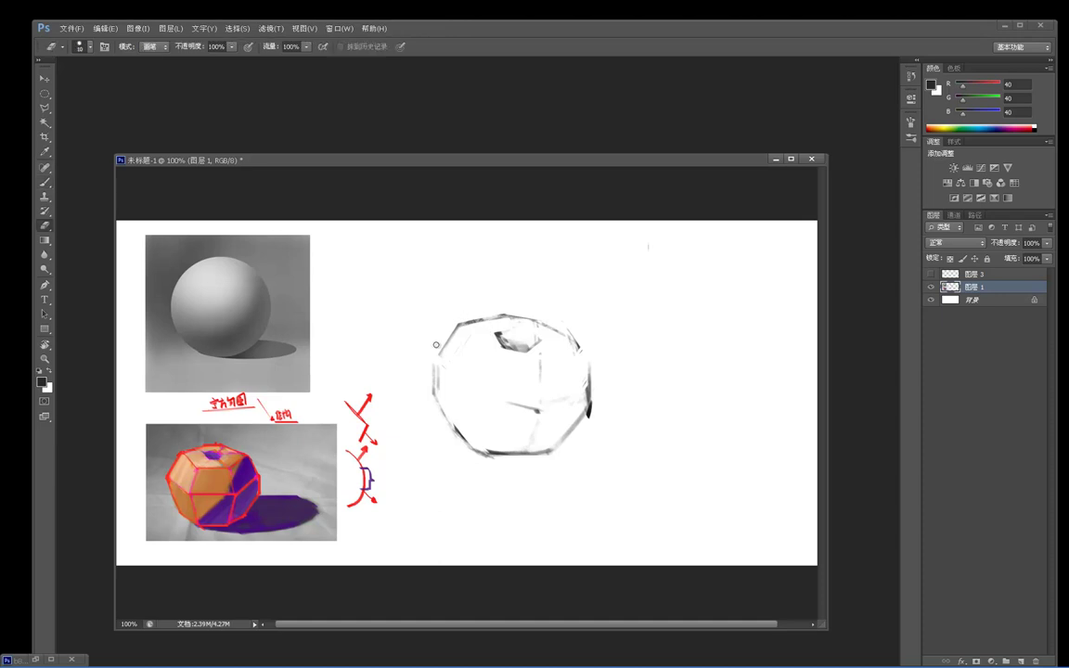
key("b")
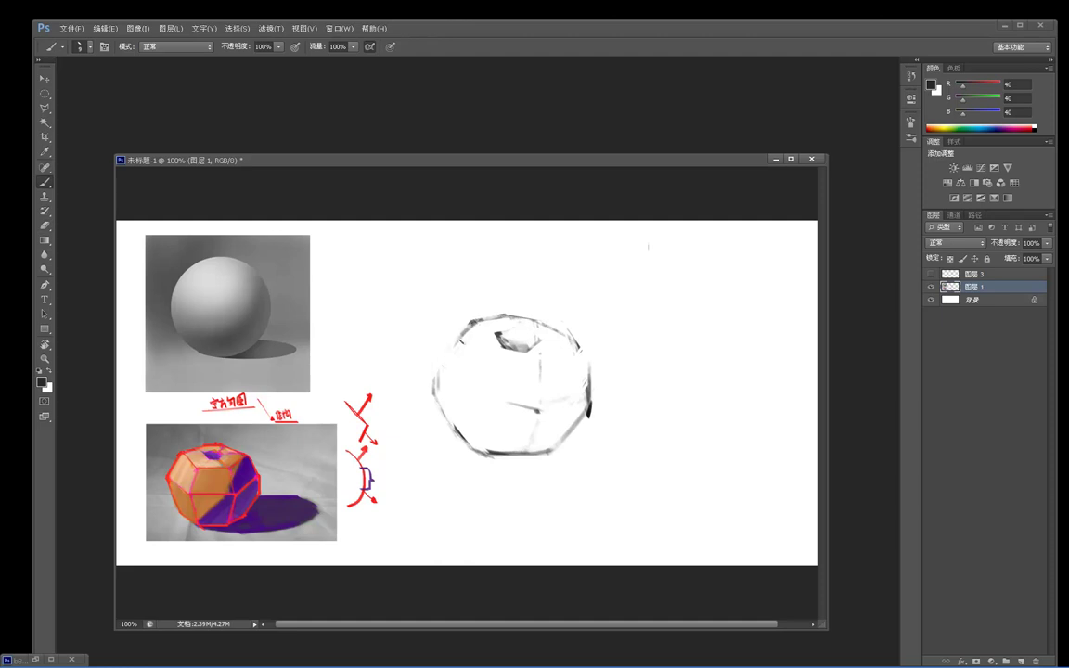
left_click_drag(470, 321, 446, 354)
key("e")
key("b")
left_click_drag(453, 429, 485, 457)
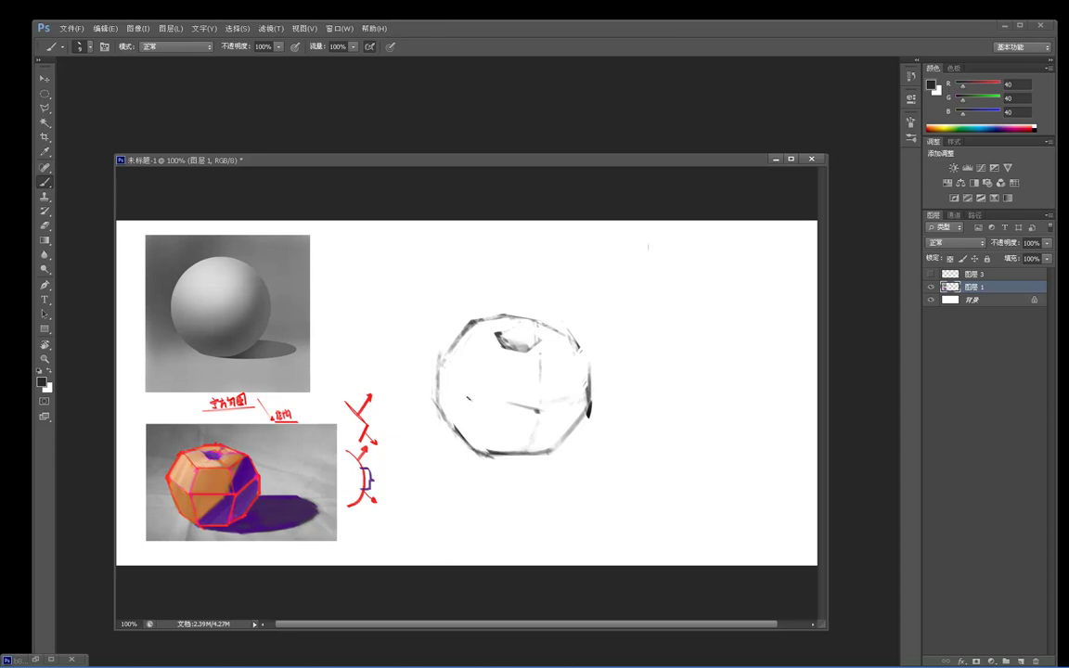
Step: Draw the horizontal middle edge across the apple's front planes and erase the lower rim of the stem hollow
left_click_drag(436, 388, 507, 402)
left_click_drag(442, 382, 480, 397)
key("e")
left_click_drag(501, 351, 538, 351)
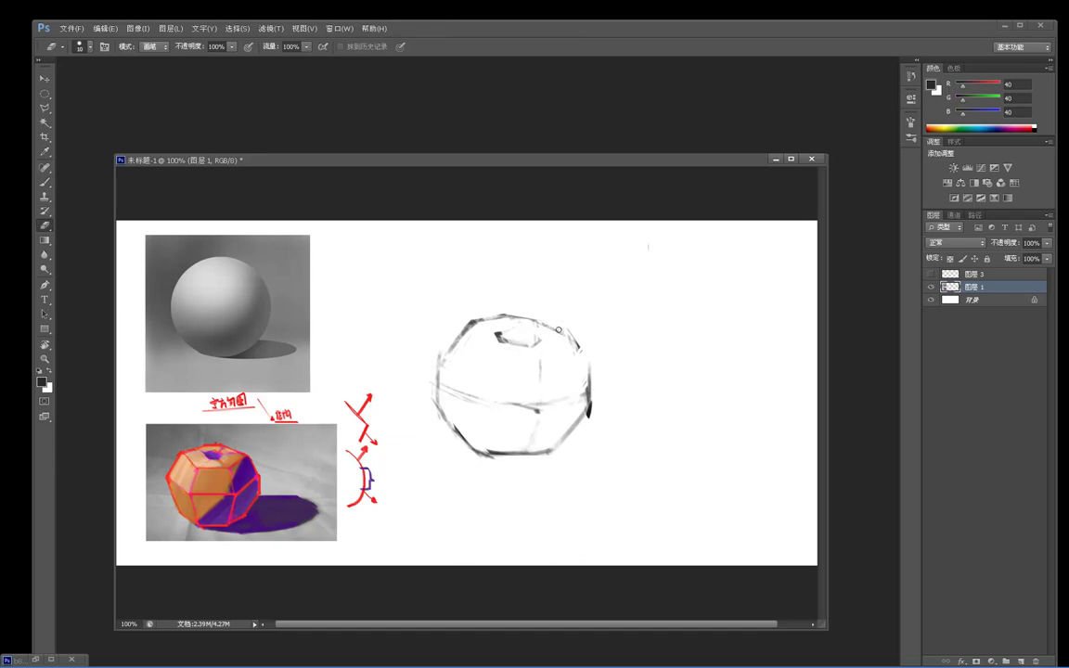
Step: Trim the upper-right contour, rebuild the lower-right edge, and erase the dark marker at the right corner
key("b")
key("e")
left_click_drag(576, 335, 593, 361)
key("b")
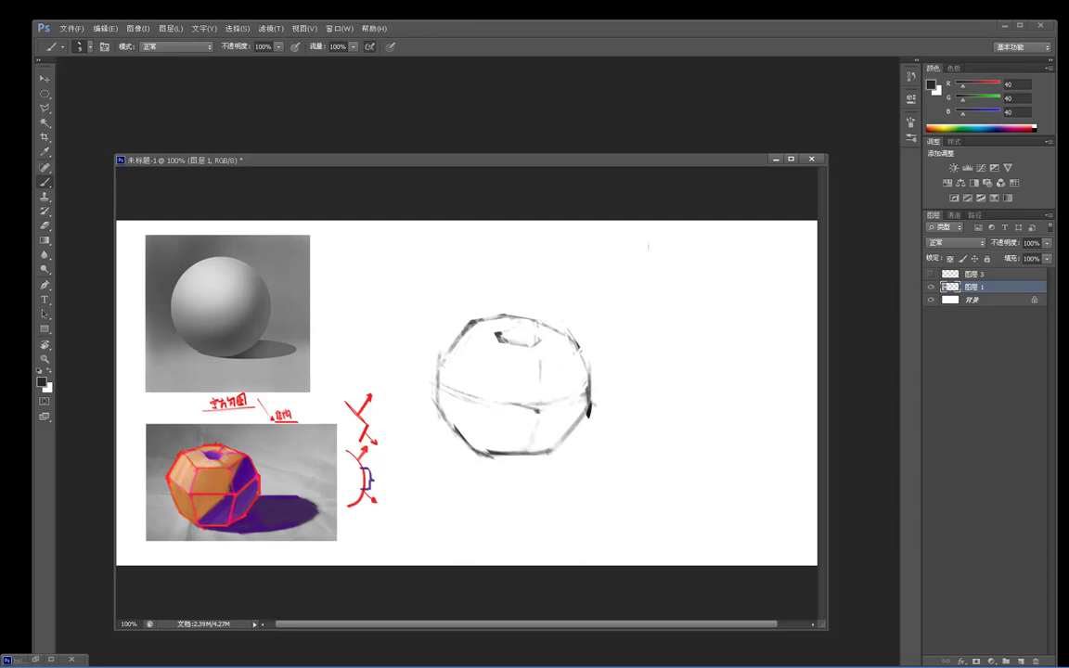
key("e")
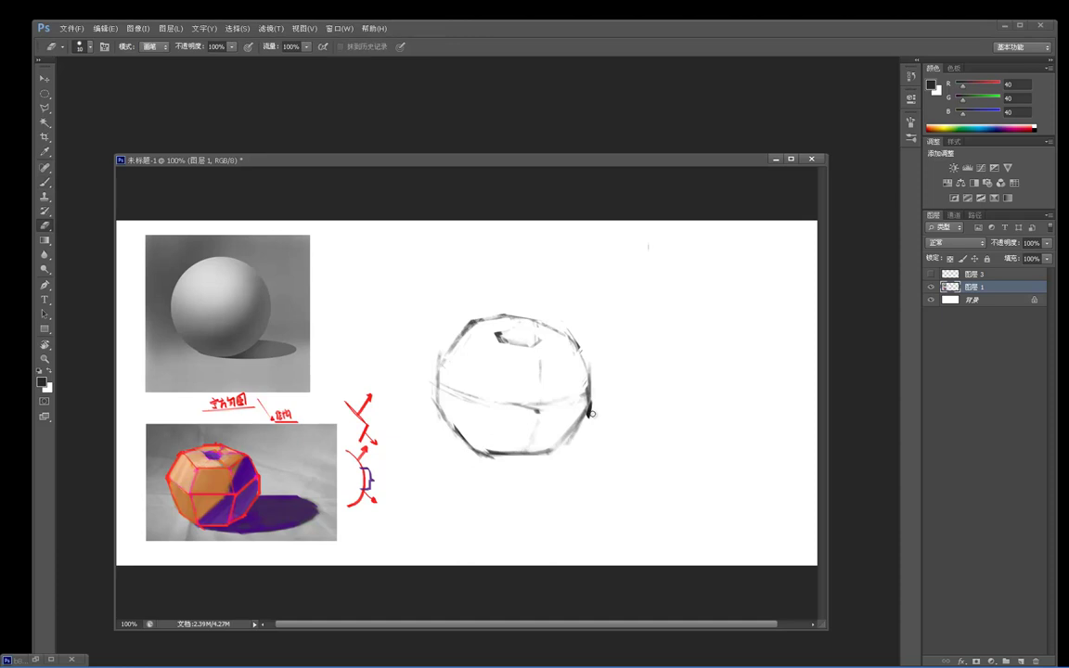
key("b")
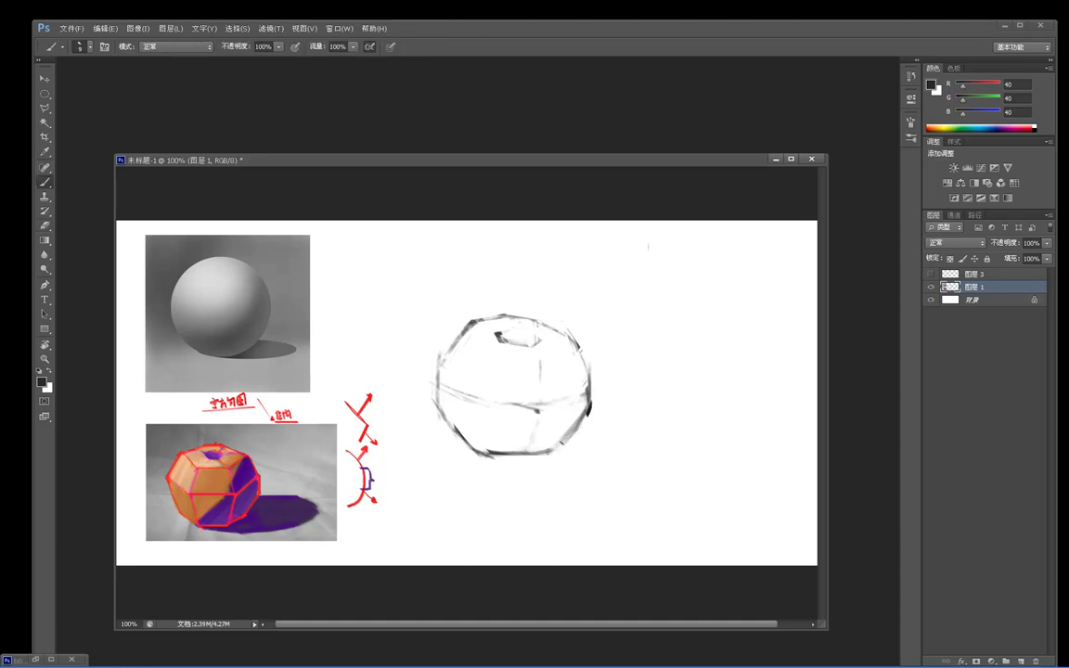
Step: Redraw the apple's bottom edge slightly lower and clean up the lower-left corner with the eraser
left_click_drag(508, 458, 540, 457)
key("e")
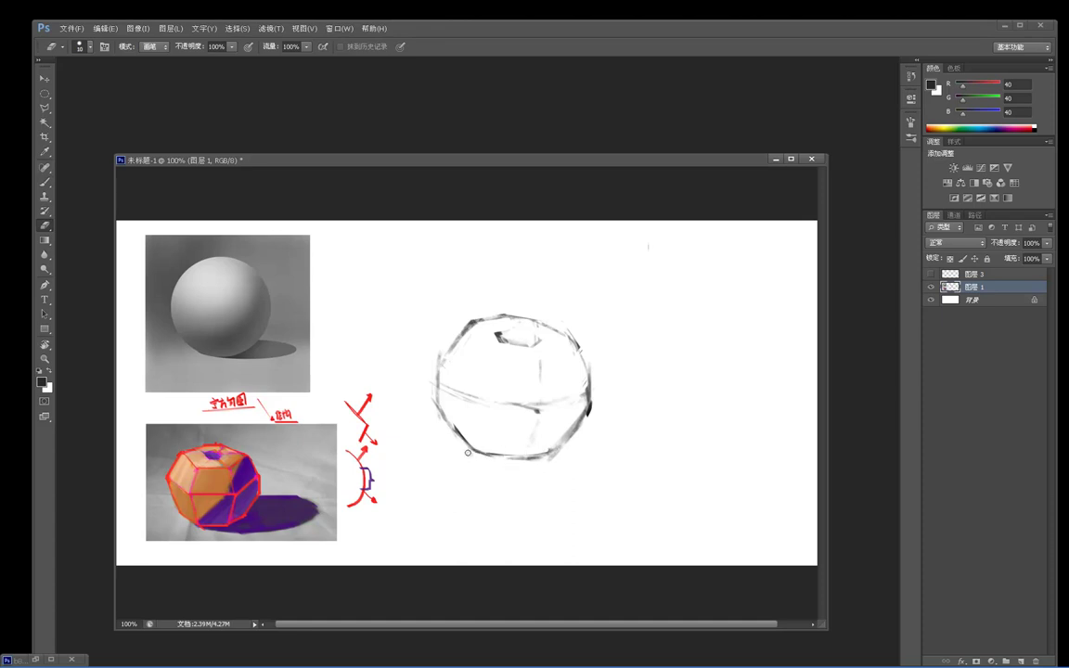
key("b")
key("e")
key("b")
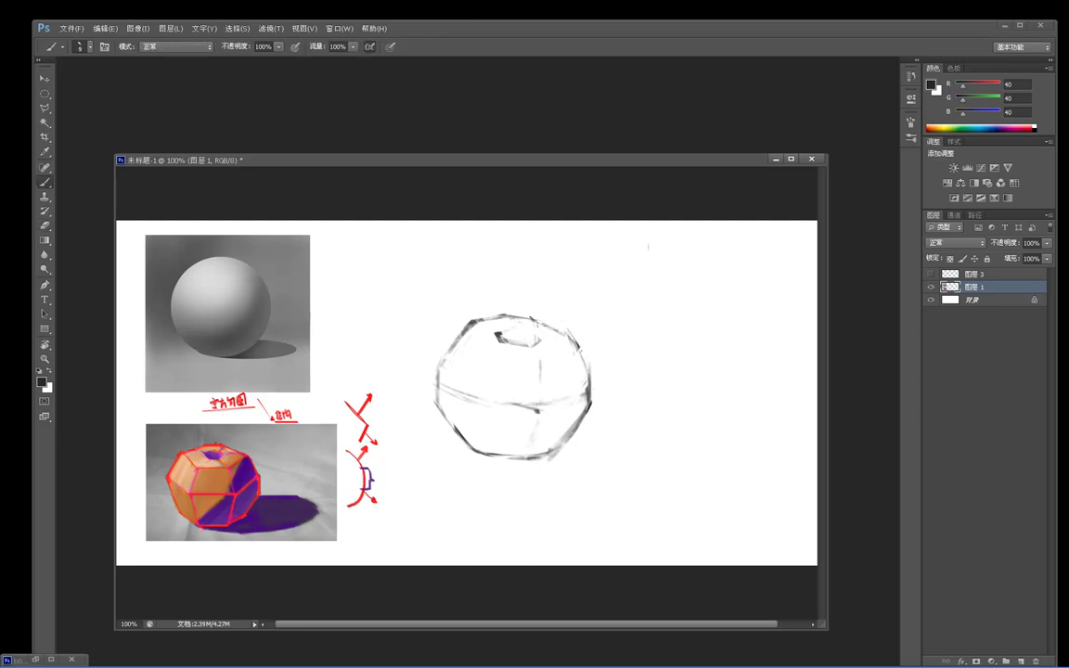
Step: Redraw the upper-right edge as a straight stroke down to the shoulder and erase the overlapping line ends
left_click_drag(532, 318, 587, 347)
key("e")
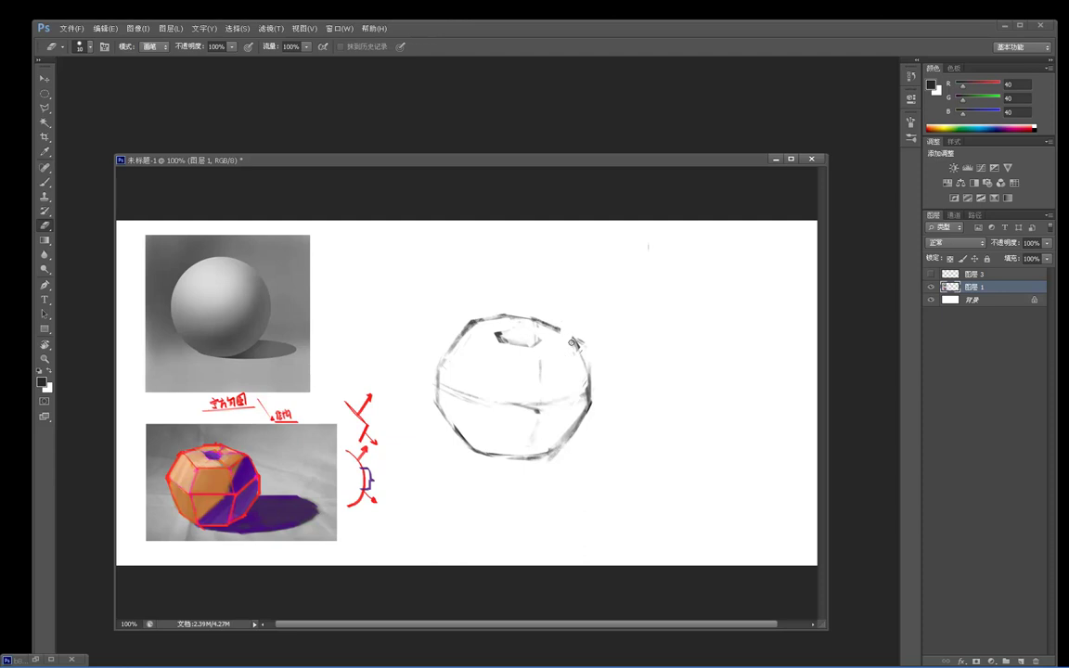
key("b")
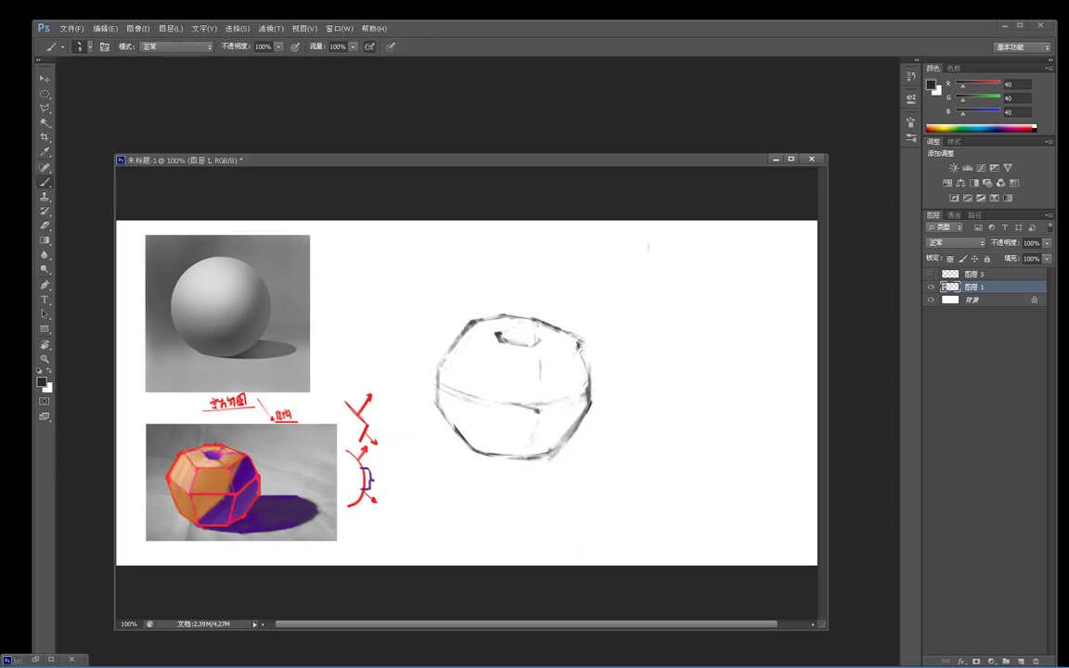
key("e")
mouse_move(594, 364)
left_mouse_down()
mouse_move(583, 341)
mouse_move(589, 390)
left_mouse_up()
Step: Shade the inside of the stem hollow and refine the apple's top edge by erasing and restroking it
key("b")
left_click_drag(504, 334, 524, 346)
key("e")
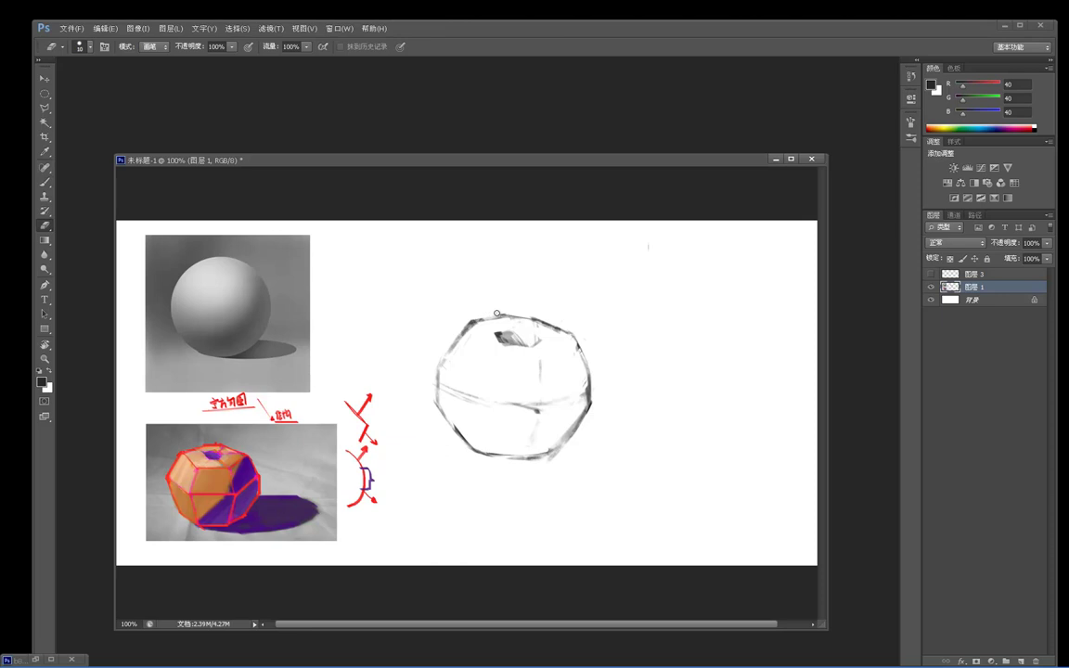
left_click_drag(504, 314, 546, 319)
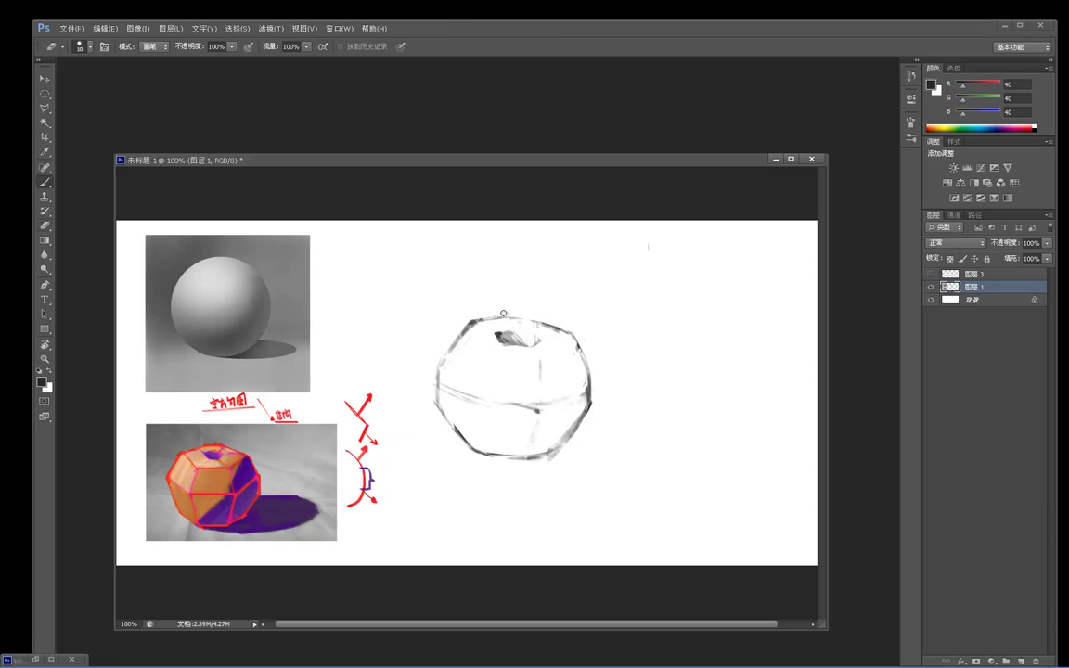
key("b")
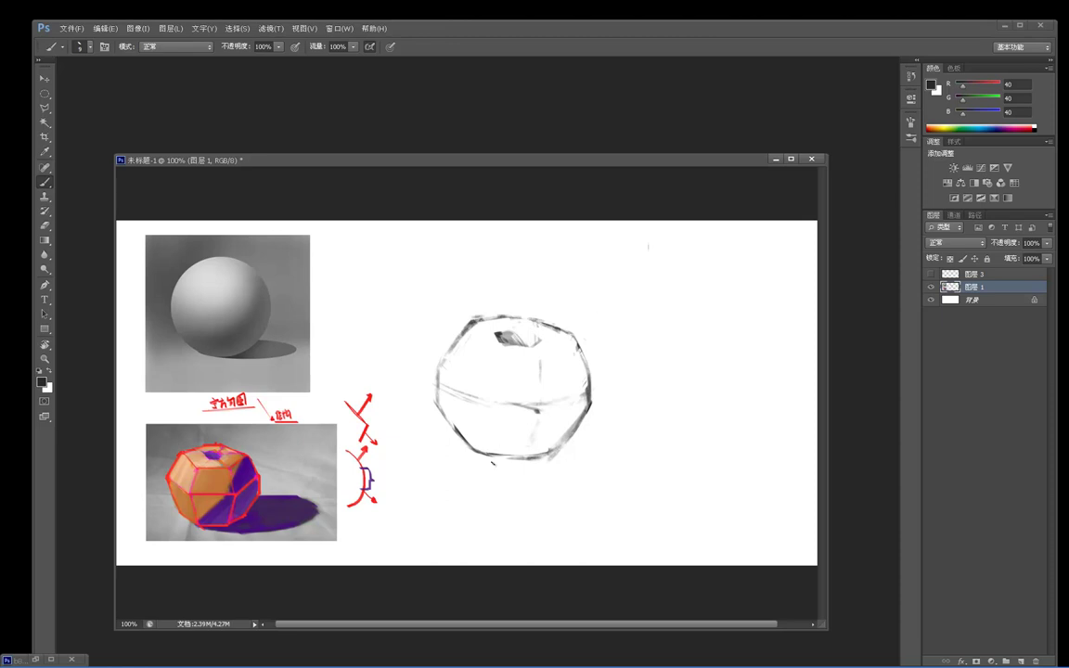
Step: Outline the apple's cast shadow on the ground, extending from the base toward the right, and undo the stray stroke
left_click_drag(486, 456, 581, 476)
left_click_drag(593, 398, 646, 402)
key("e")
left_click_drag(555, 459, 569, 447)
key("b")
left_click_drag(669, 405, 575, 472)
key("ctrl+z")
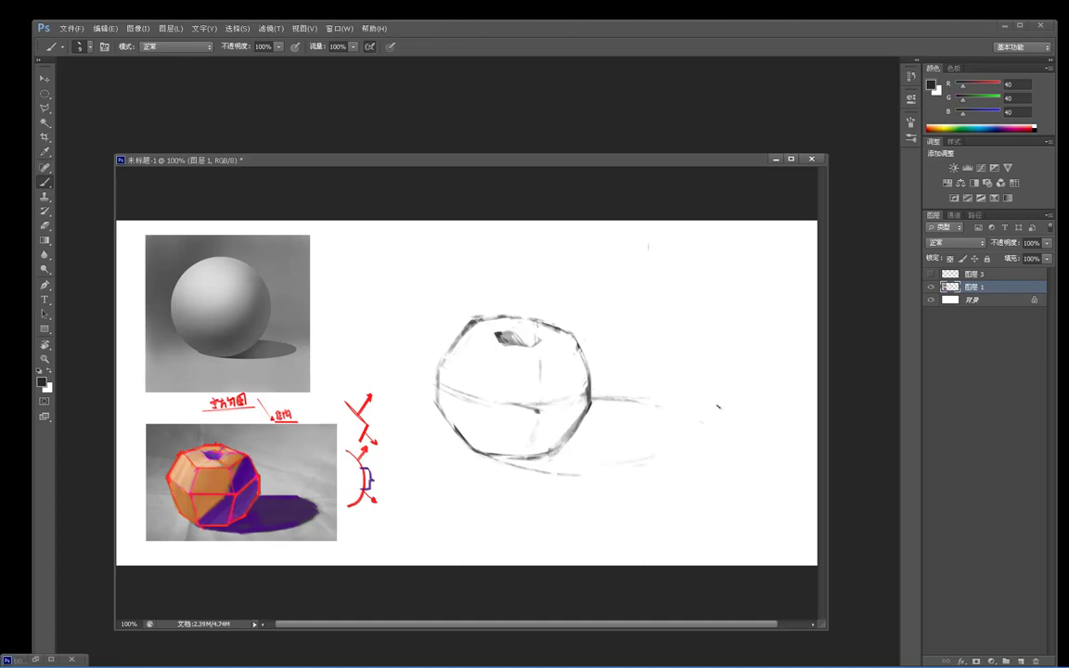
left_click_drag(598, 472, 697, 452)
Step: Erase the upper-left shoulder line, redraw it as straight segments, and trim its outer side
key("e")
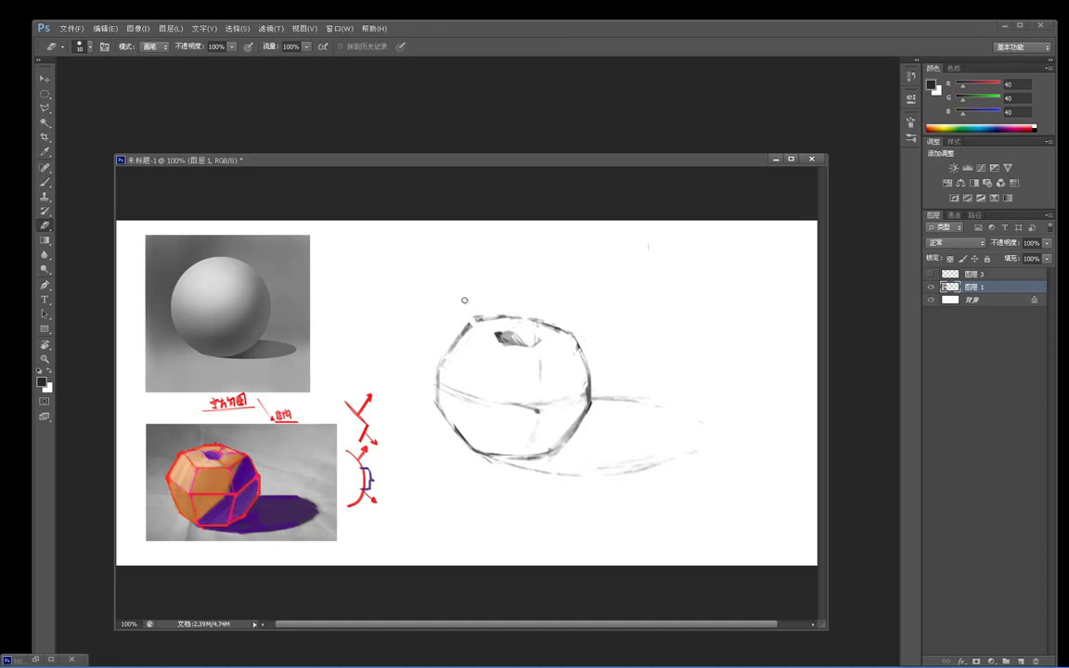
key("b")
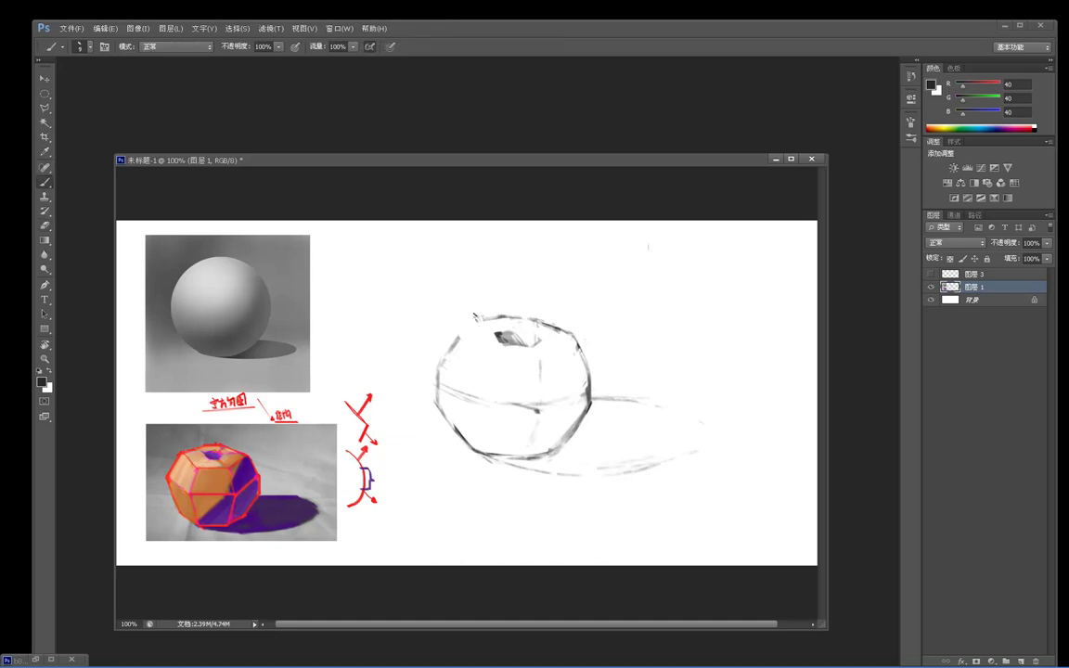
mouse_move(466, 321)
left_mouse_down()
mouse_move(508, 316)
mouse_move(454, 335)
left_mouse_up()
key("e")
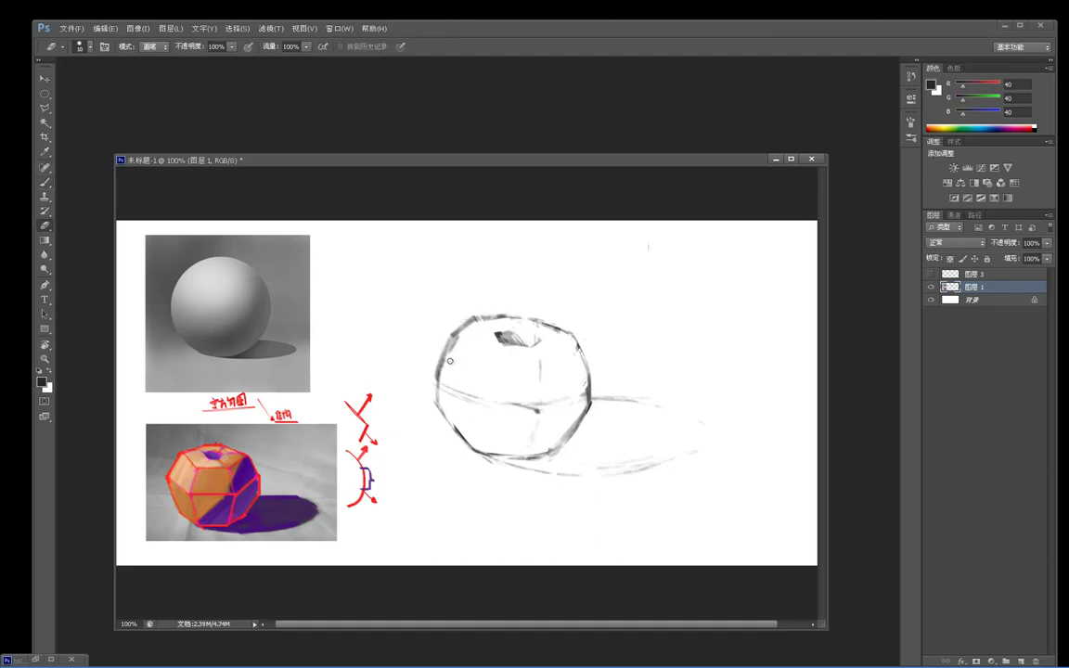
mouse_move(466, 314)
left_mouse_down()
mouse_move(438, 344)
mouse_move(492, 305)
mouse_move(437, 343)
mouse_move(430, 397)
left_mouse_up()
Step: Sketch the top plane's front edge and the light-shadow boundary on the body, and reduce the stem hollow
key("b")
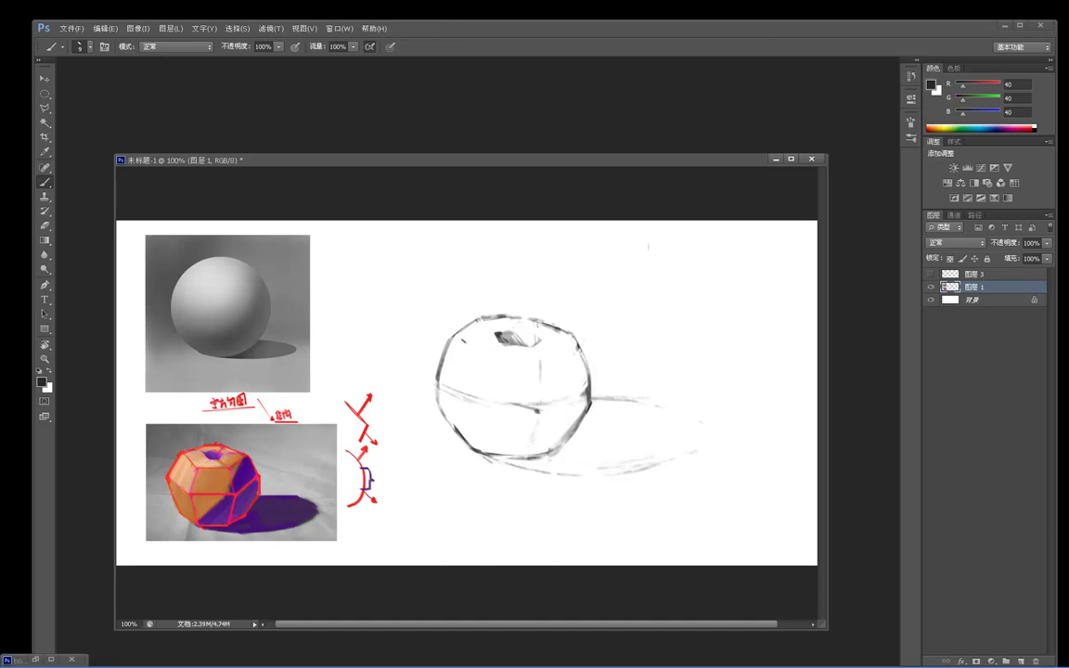
left_click_drag(467, 345, 534, 355)
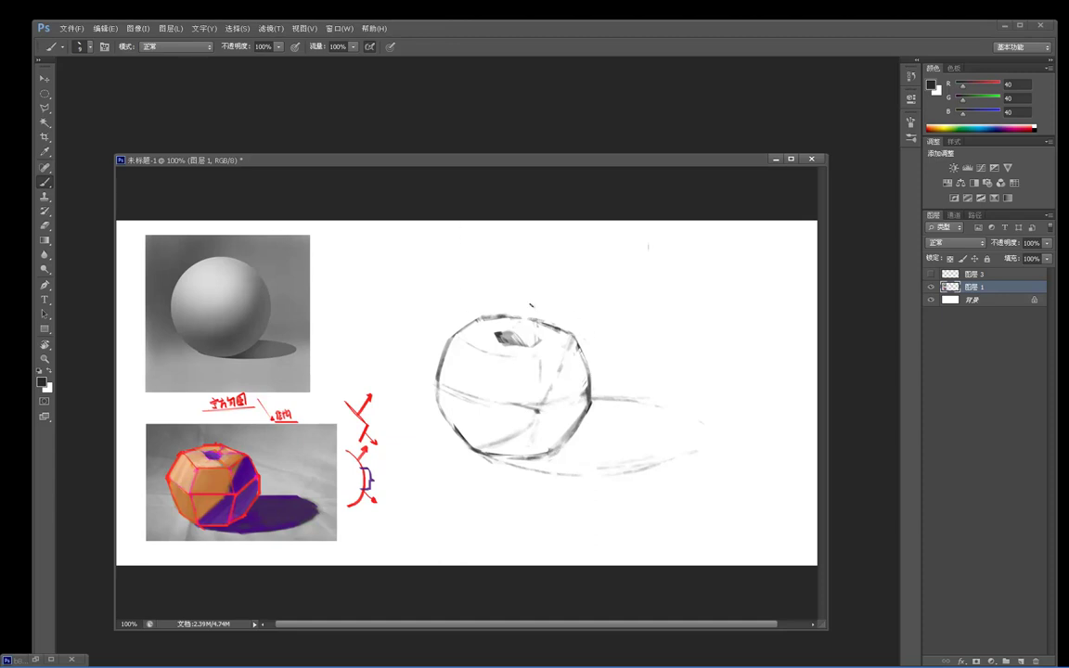
key("e")
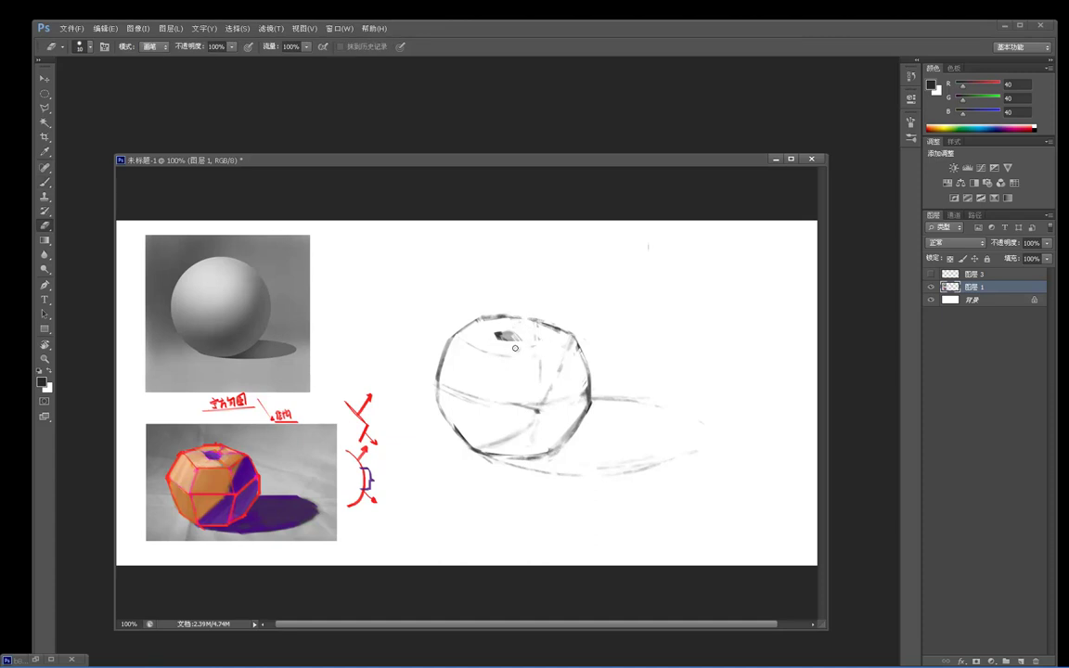
key("b")
key("e")
key("b")
key("e")
Step: Erase and redraw the apple's left contour as cleaner straight segments, and extend the stem hollow's shading on its right
left_click_drag(436, 362, 434, 407)
key("b")
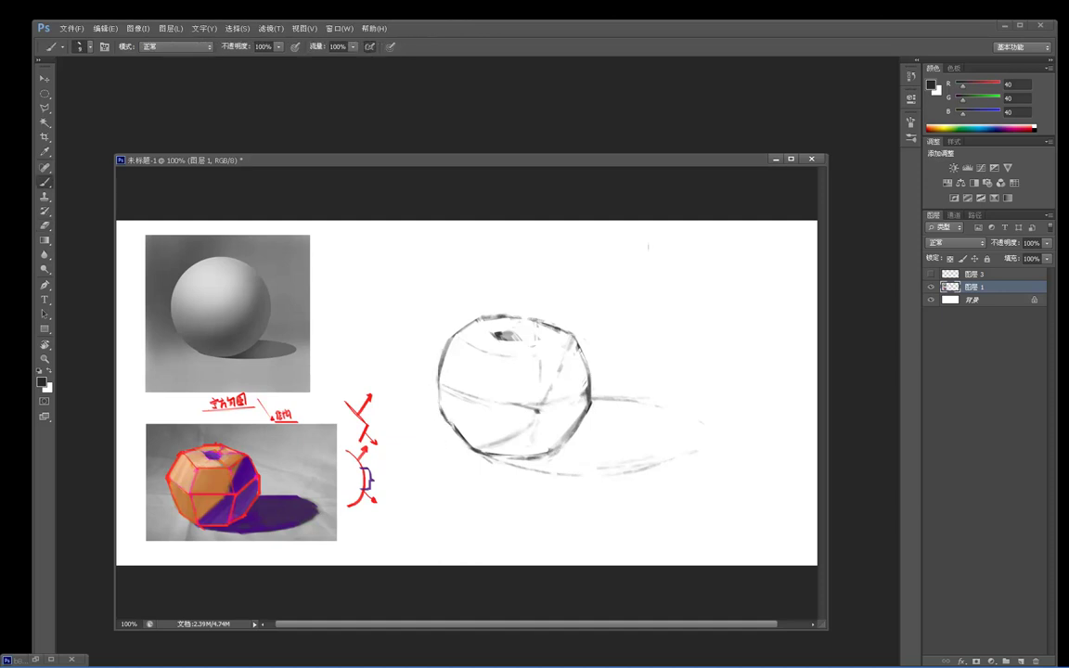
key("e")
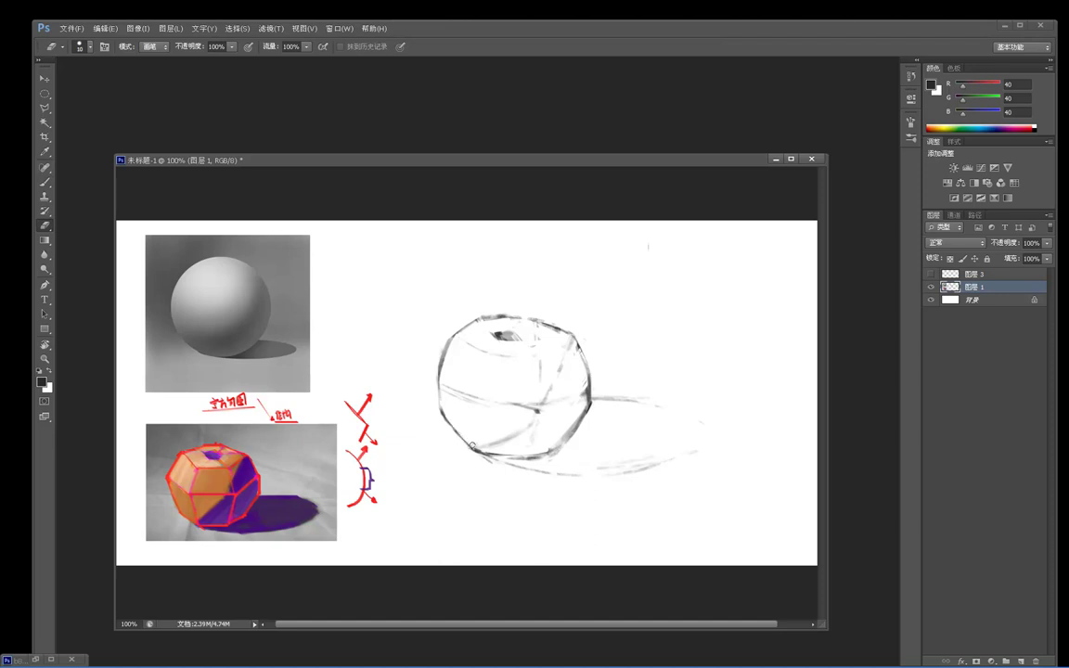
key("b")
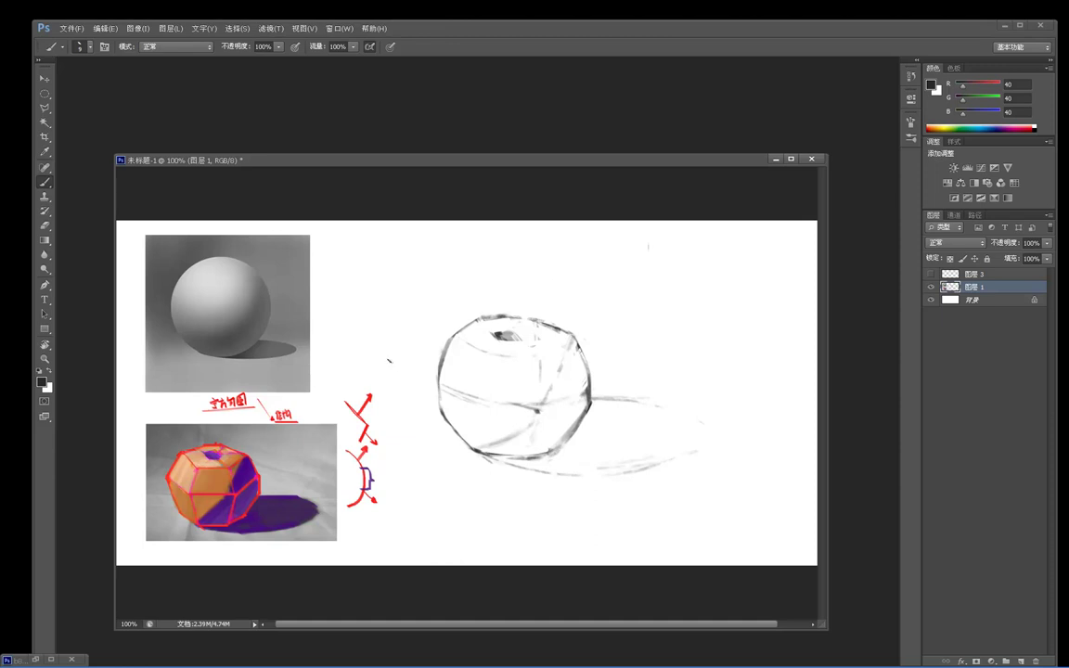
key("e")
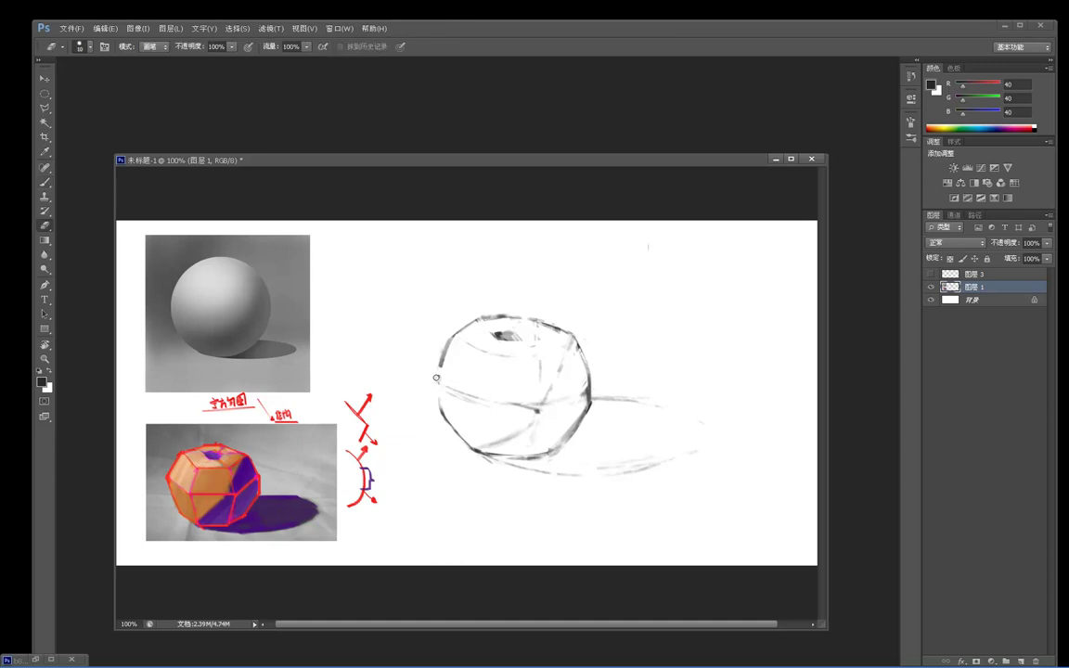
key("b")
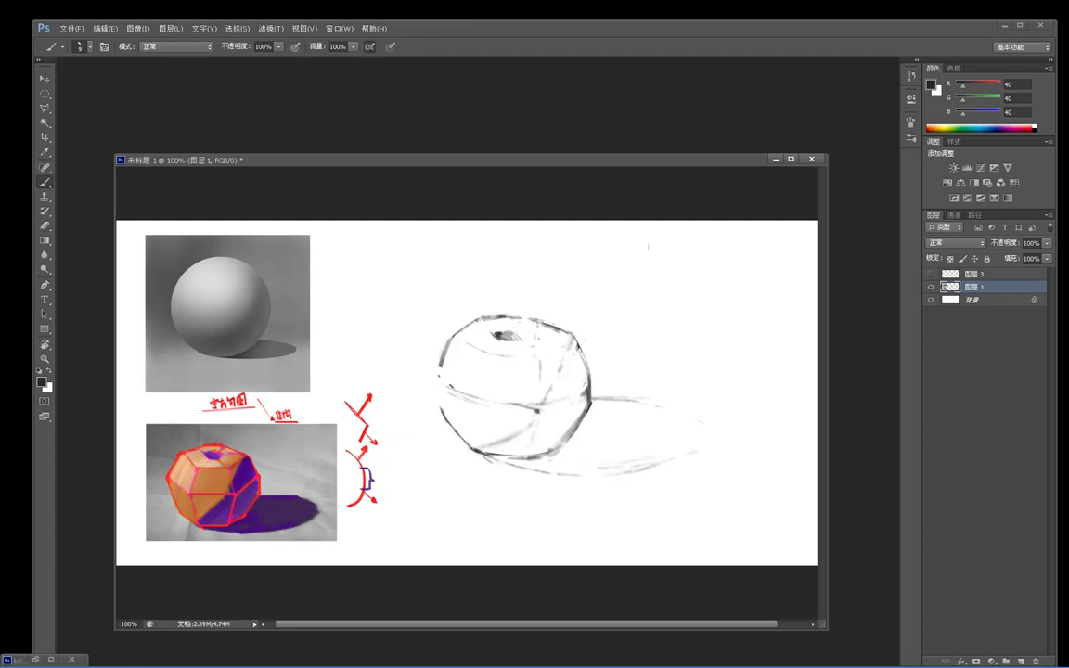
left_click_drag(445, 357, 442, 409)
left_click_drag(446, 351, 437, 374)
key("e")
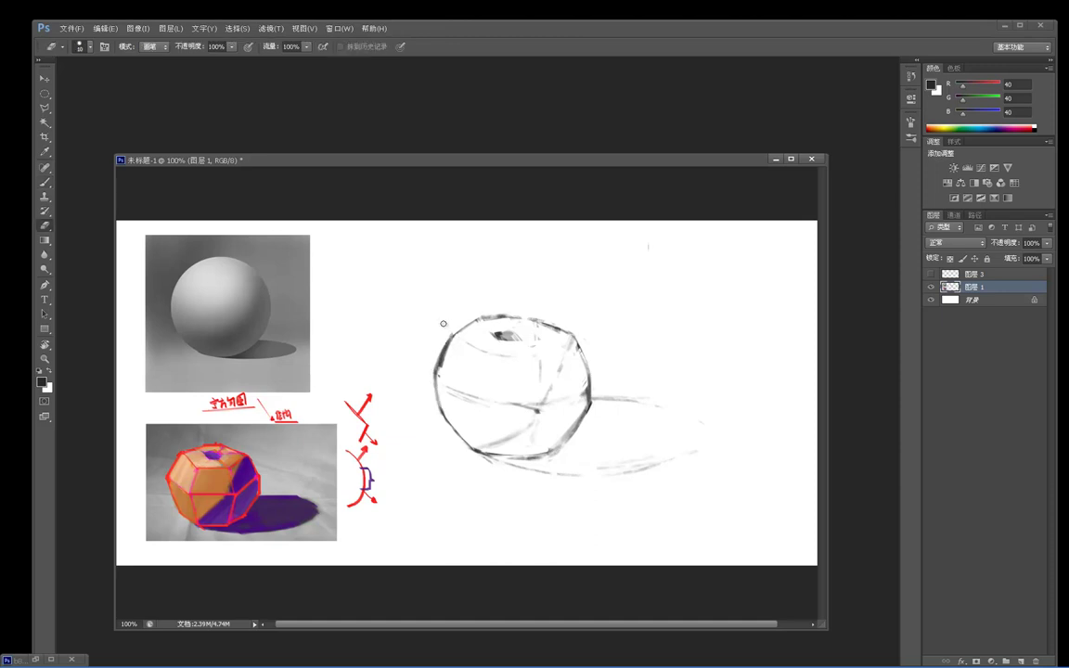
key("b")
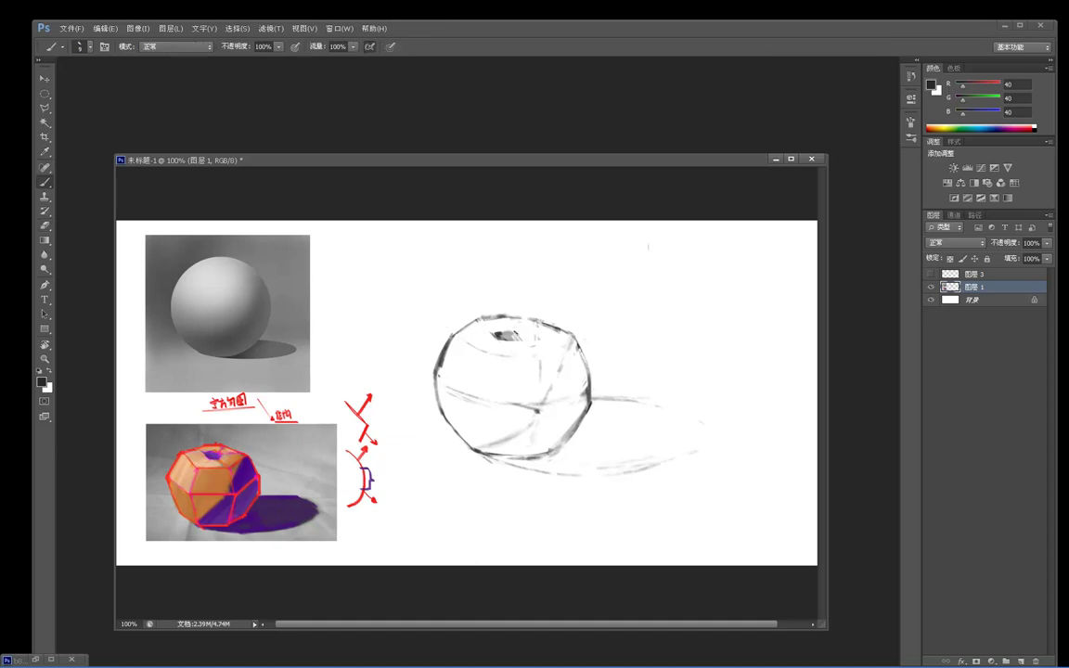
left_click_drag(516, 340, 536, 335)
Step: Create a new tone layer beneath 图层 1, with a 30 px brush and a dark grey sampled from the apple's contour
key("bracketright")
mouse_move(557, 415)
left_mouse_down()
mouse_move(573, 378)
mouse_move(540, 420)
left_mouse_up()
key("ctrl+z")
left_click(590, 396, "alt")
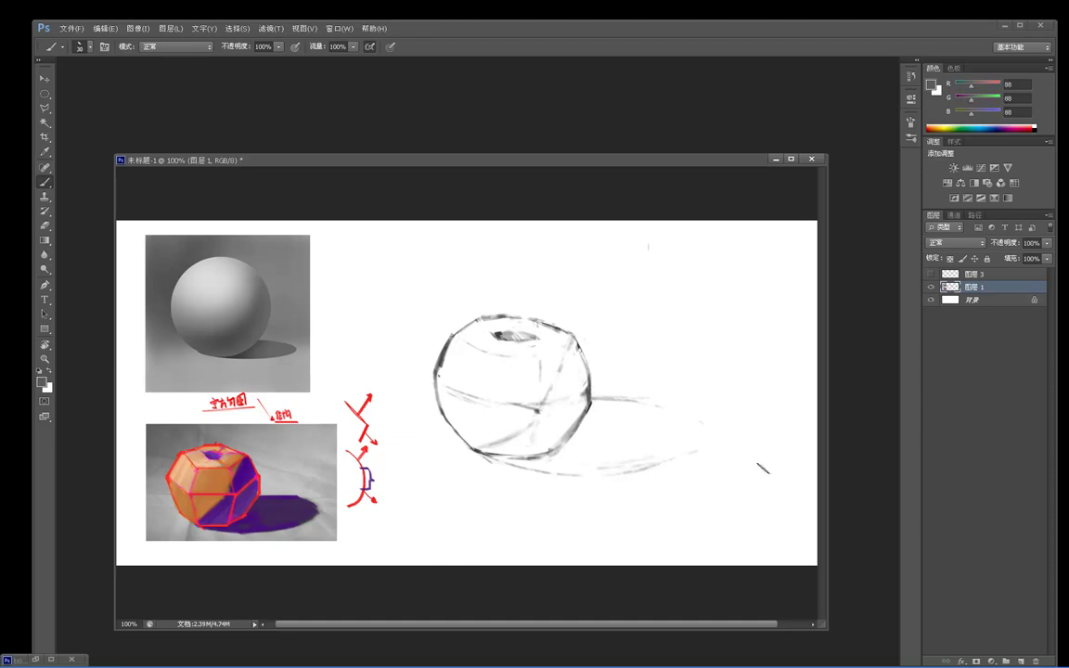
left_click(1022, 660)
left_click_drag(991, 286, 984, 303)
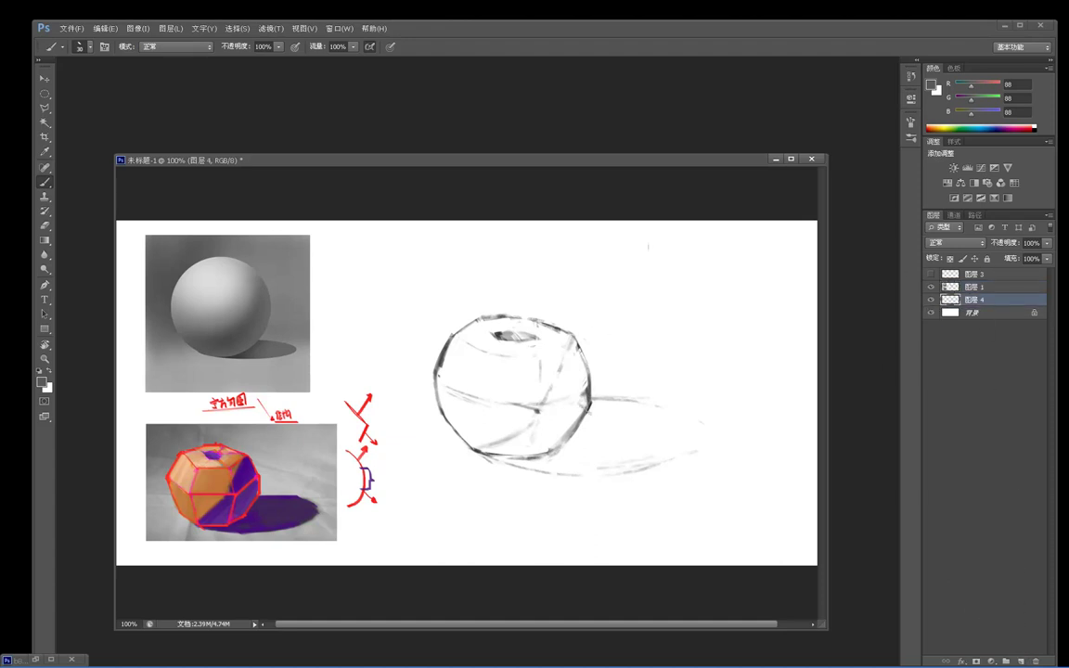
Step: Block in the apple's shadow side, from the right shoulder down to the base, with a sampled light-mid grey
left_click(591, 383, "alt")
left_click(586, 388, "alt")
mouse_move(575, 396)
left_mouse_down()
mouse_move(584, 363)
mouse_move(550, 411)
mouse_move(568, 382)
left_mouse_up()
left_click(567, 381, "alt")
mouse_move(552, 425)
left_mouse_down()
mouse_move(581, 381)
mouse_move(557, 436)
mouse_move(574, 399)
mouse_move(541, 430)
mouse_move(551, 409)
mouse_move(479, 447)
mouse_move(535, 449)
mouse_move(579, 401)
mouse_move(575, 343)
left_mouse_up()
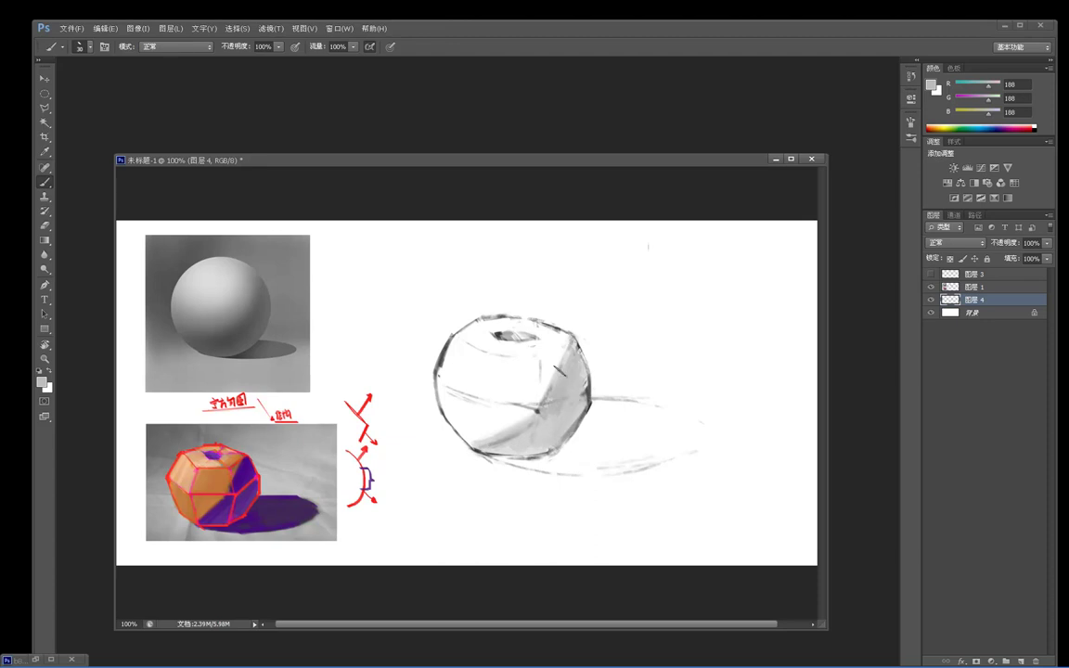
Step: Fill the apple's light side and top plane with a paler grey of RGB 225
mouse_move(504, 333)
left_mouse_down()
mouse_move(495, 337)
mouse_move(512, 336)
mouse_move(537, 377)
mouse_move(472, 442)
mouse_move(472, 371)
mouse_move(452, 371)
mouse_move(456, 417)
left_mouse_up()
left_click(574, 388, "alt")
left_click(572, 404, "alt")
left_click(513, 377, "alt")
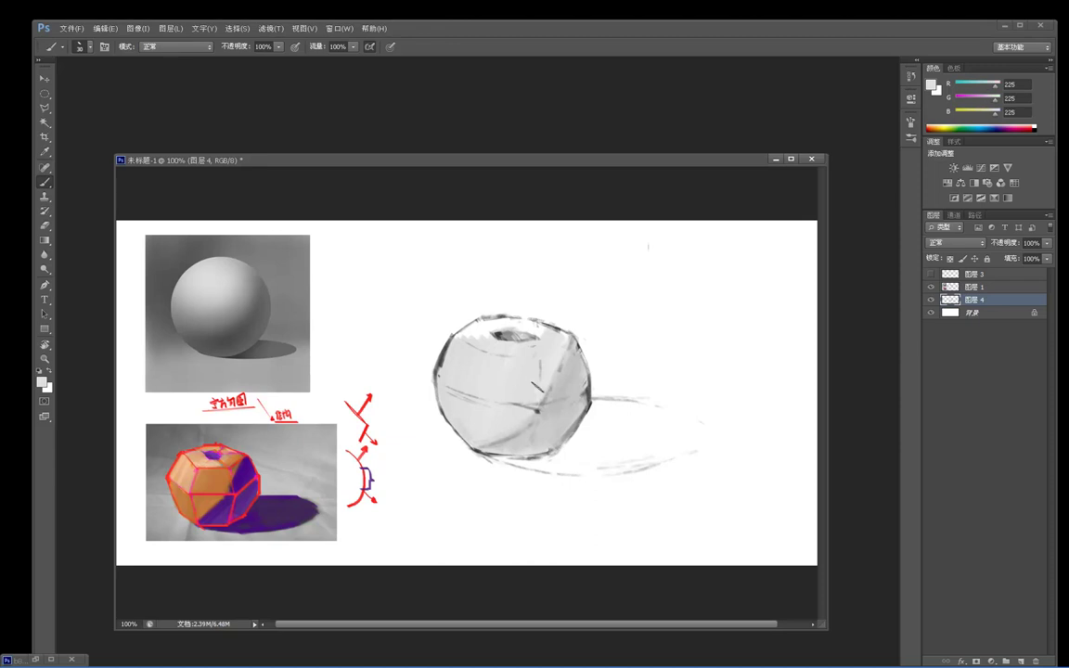
left_click_drag(546, 338, 478, 334)
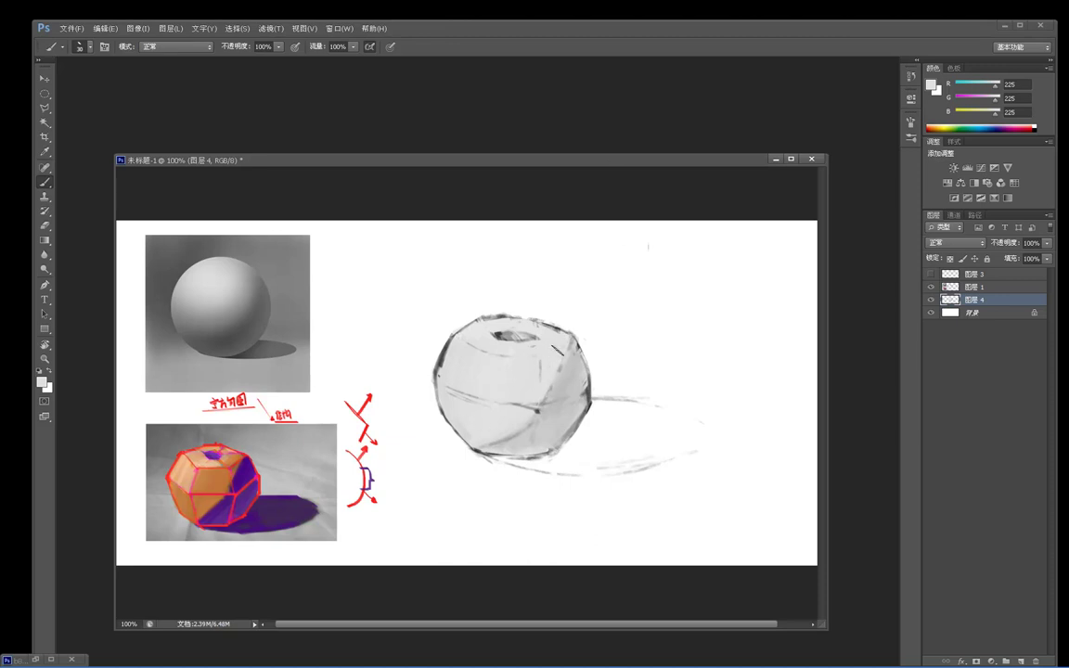
Step: Even out the shadow side's tone and fill the cast shadow on the ground with grey RGB 189
left_click(570, 367, "alt")
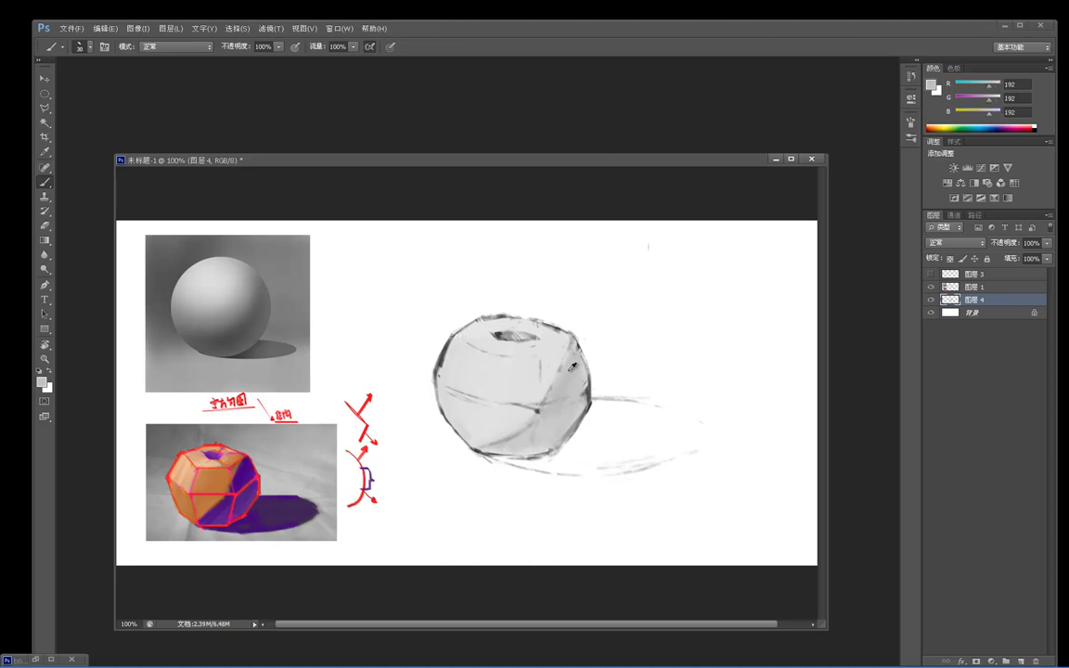
left_click(594, 387, "alt")
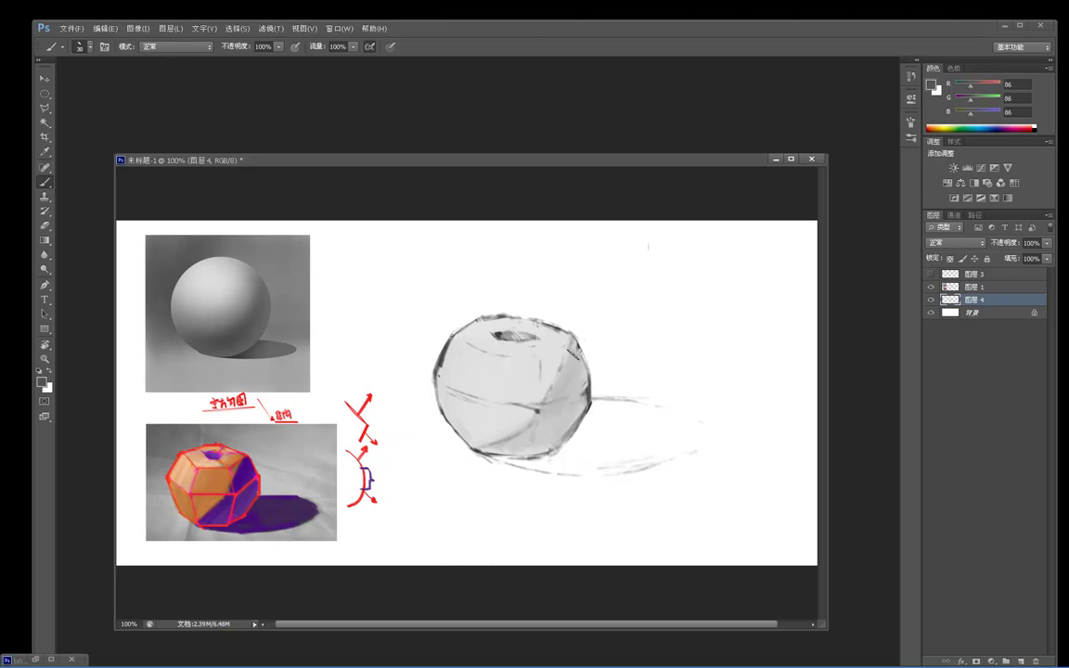
left_click(561, 365, "alt")
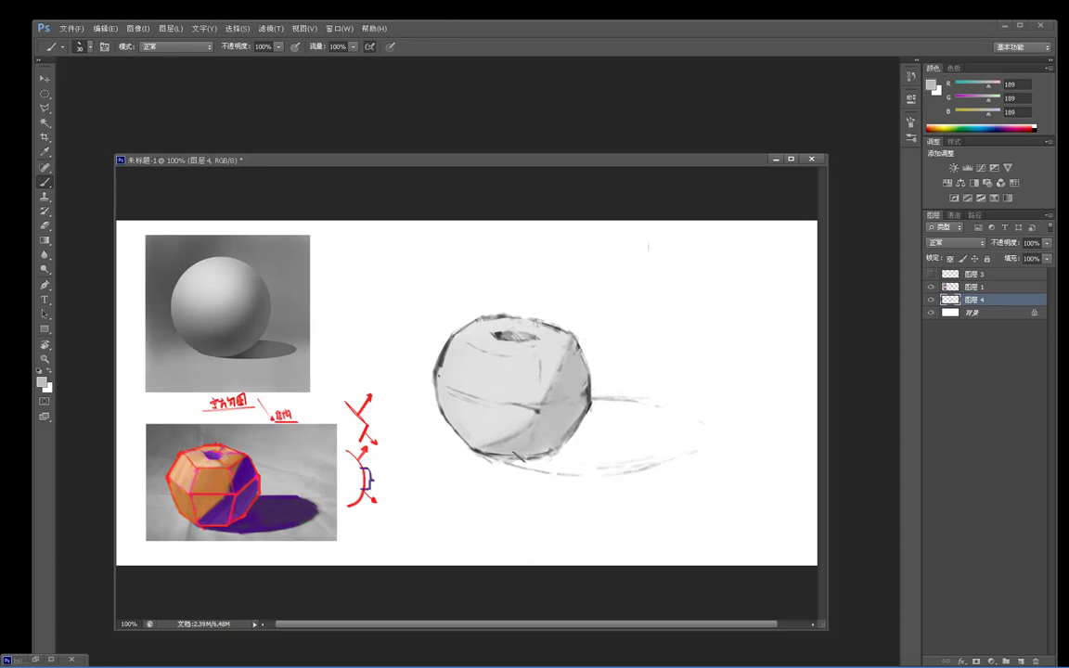
mouse_move(558, 446)
left_mouse_down()
mouse_move(601, 422)
mouse_move(573, 459)
mouse_move(639, 413)
mouse_move(608, 466)
left_mouse_up()
mouse_move(595, 412)
left_mouse_down()
mouse_move(671, 406)
mouse_move(543, 460)
mouse_move(552, 451)
mouse_move(489, 460)
mouse_move(654, 460)
mouse_move(669, 436)
mouse_move(623, 449)
mouse_move(652, 412)
mouse_move(636, 438)
mouse_move(659, 420)
left_mouse_up()
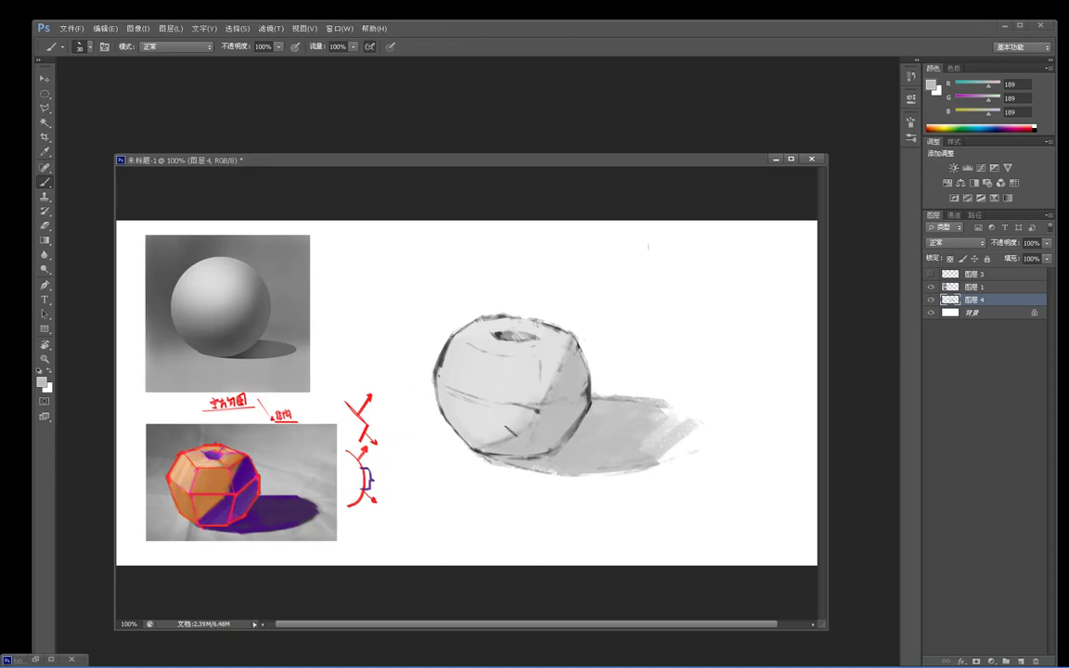
Step: Undo the heavy stroke on the shadow side and darken the light-shadow boundary with grey RGB 166
left_click(591, 382, "alt")
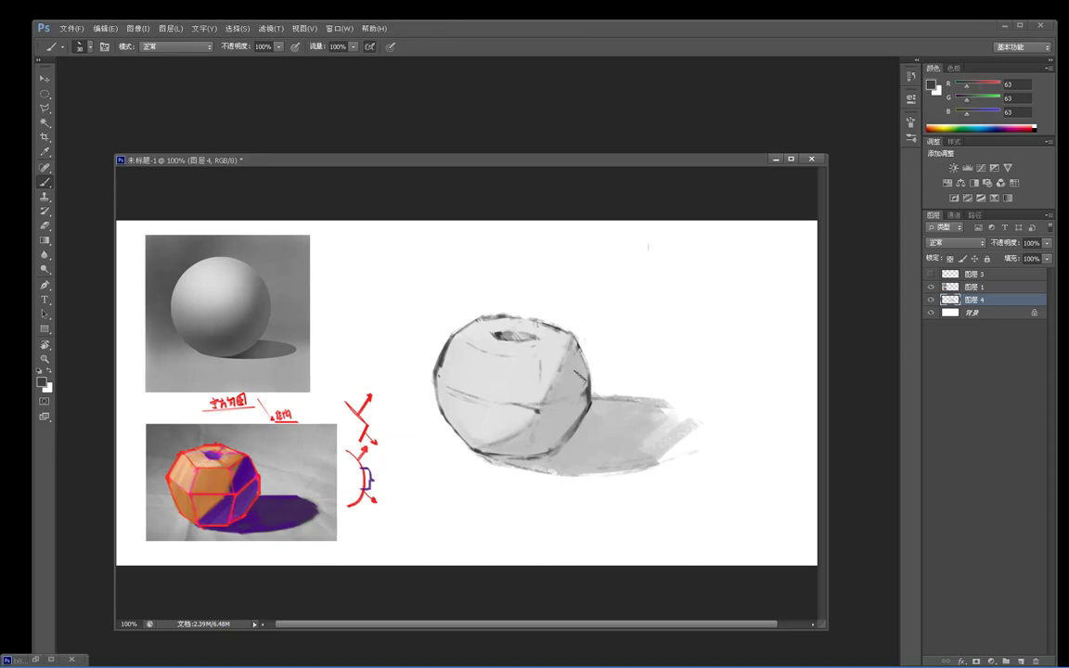
left_click_drag(572, 343, 547, 397)
key("ctrl+z")
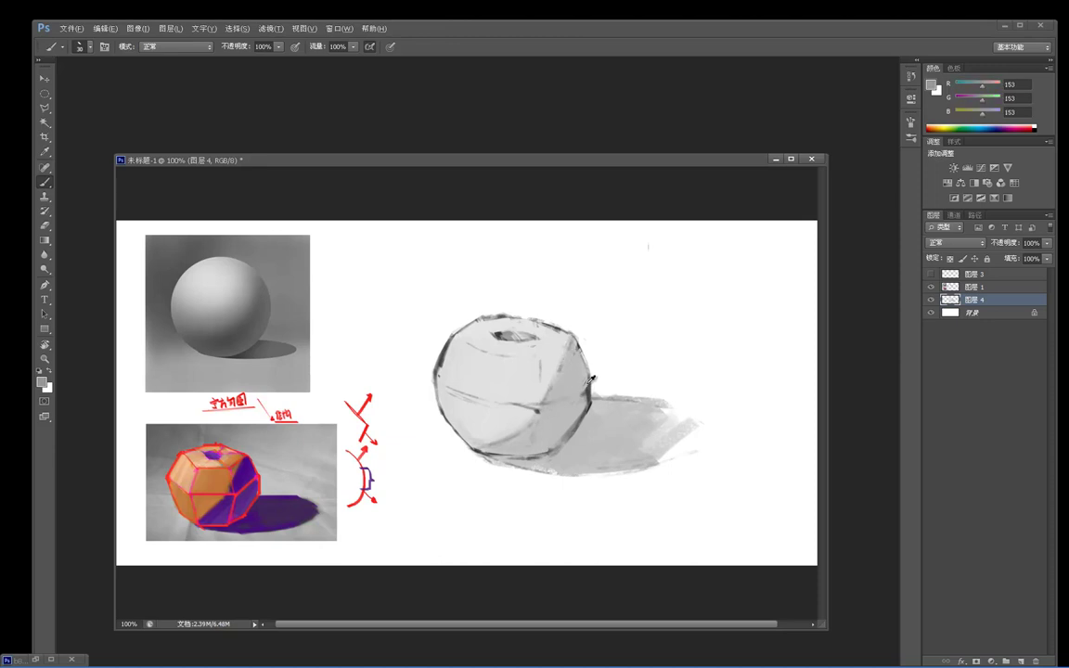
left_click(518, 327, "alt")
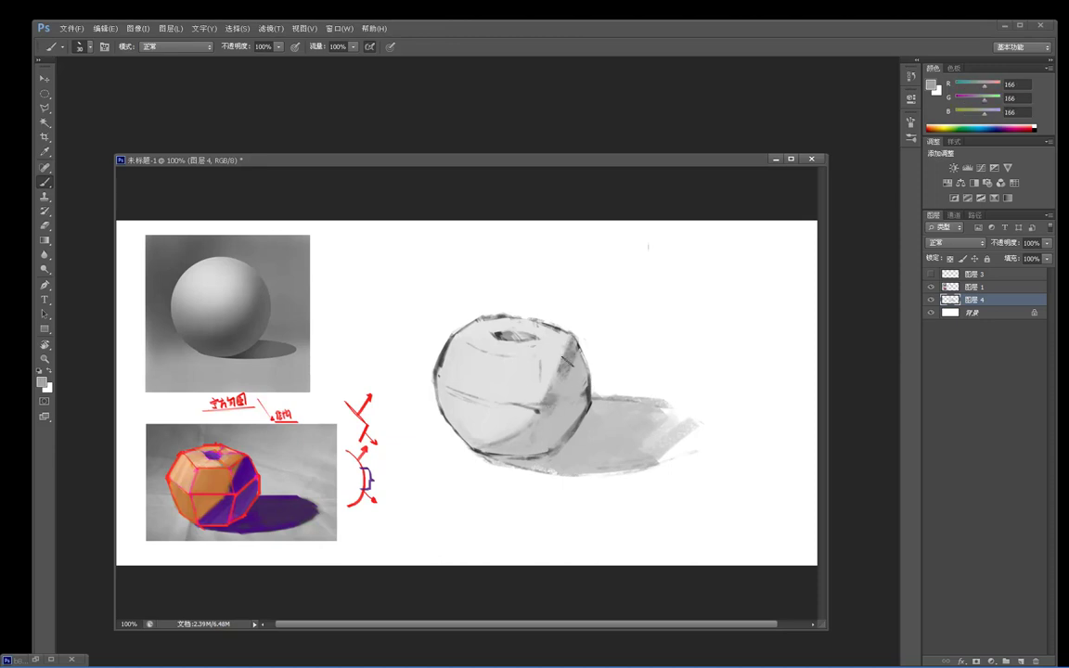
Step: Switch to the 141 px textured brush, reduce it to 40 px, and darken the apple's upper-right shadow plane
right_click(560, 371)
left_click(632, 465)
left_click(630, 486)
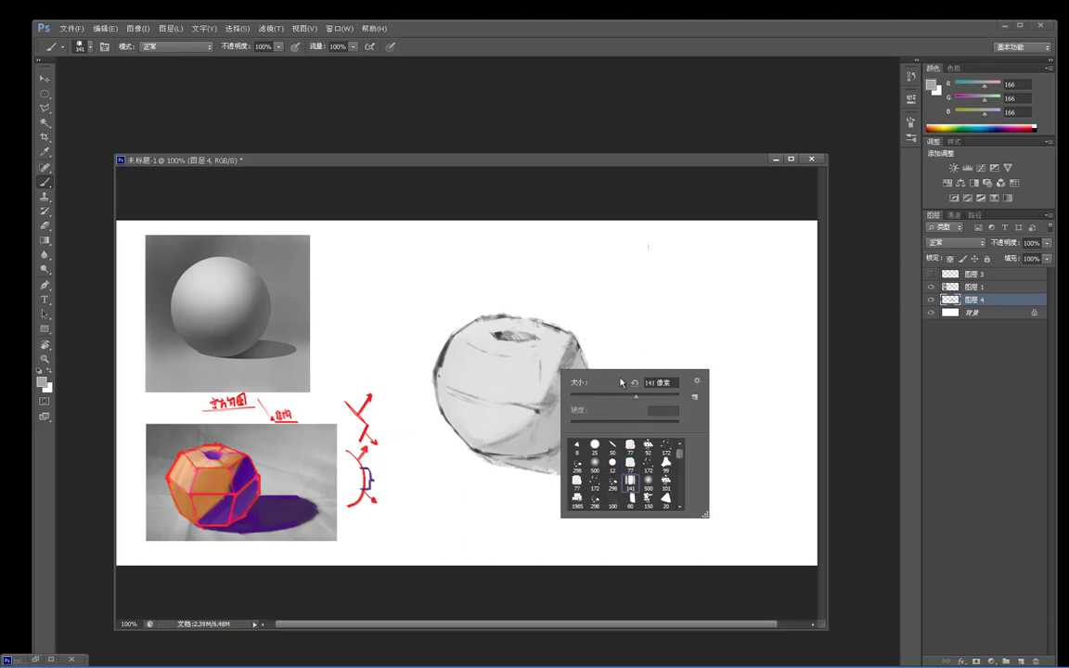
left_click(583, 359)
key("bracketleft")
key("bracketleft")
key("bracketleft")
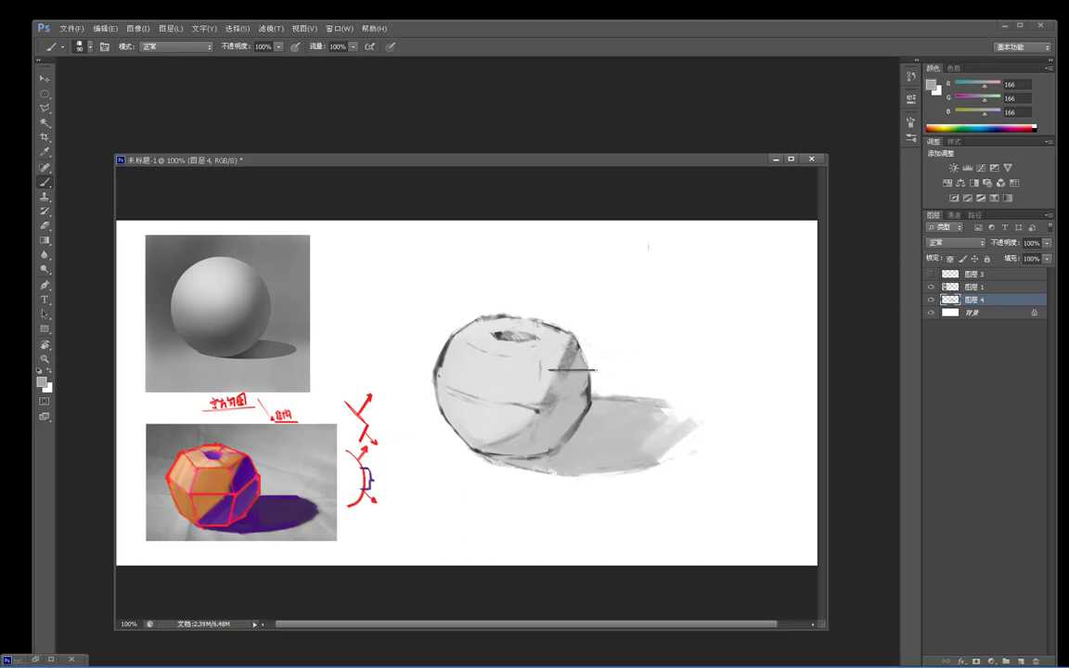
left_click(564, 370, "alt")
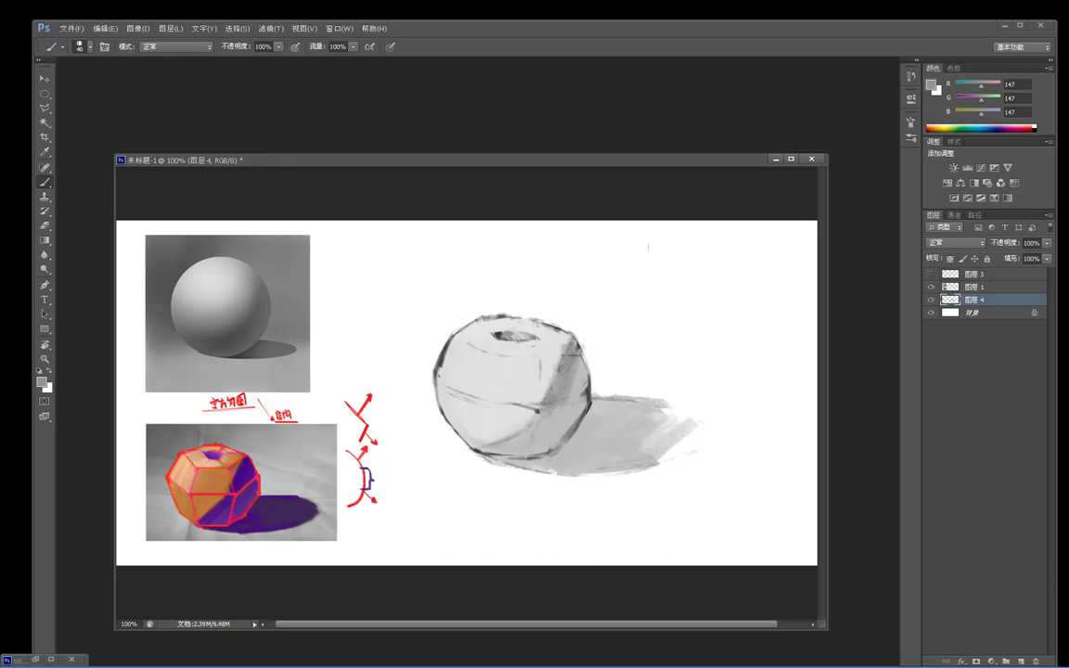
left_click_drag(579, 399, 574, 342)
Step: Clean the tone spilling past the apple's right edge and deepen the shadow plane along the light-shadow boundary
left_click(599, 363, "alt")
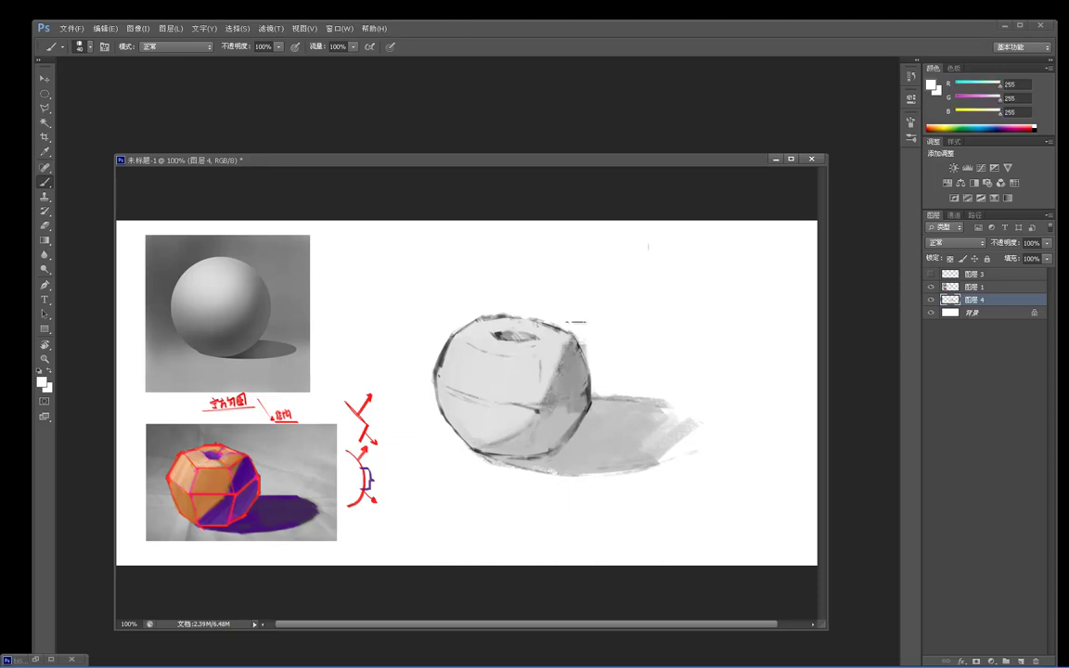
left_click(541, 349, "alt")
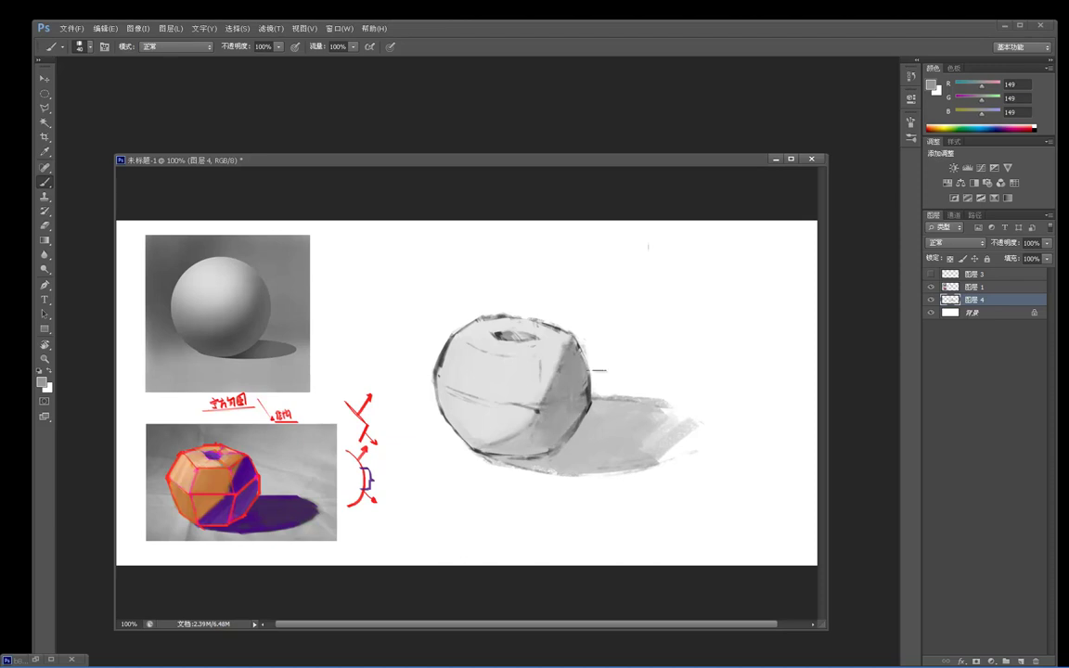
left_click(589, 391, "alt")
left_click_drag(571, 347, 542, 408)
left_click(578, 375, "alt")
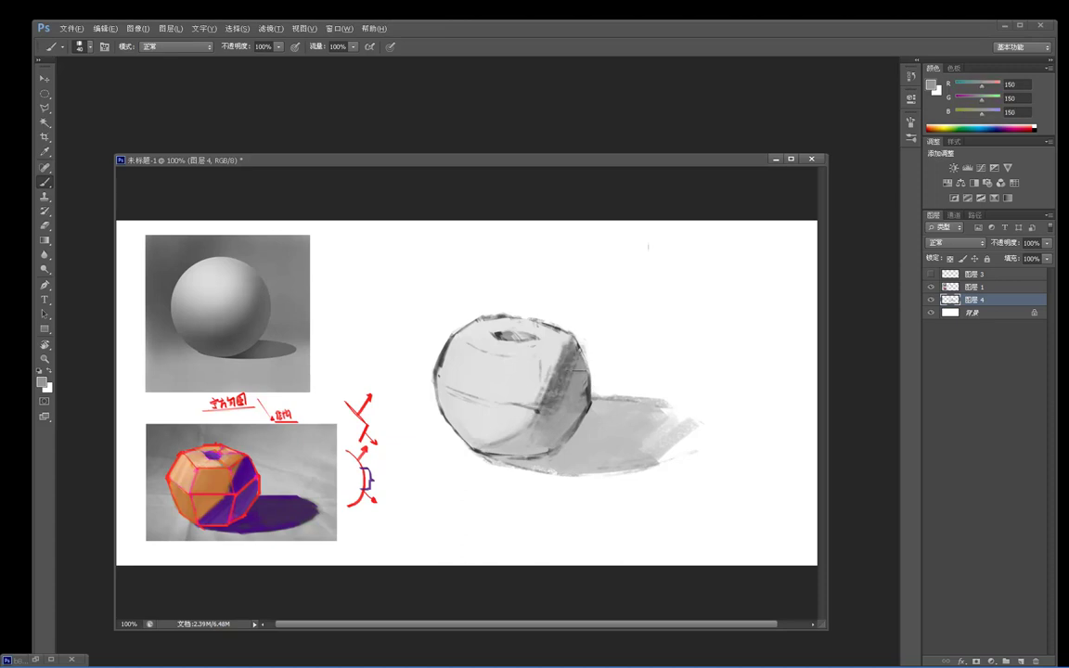
left_click(558, 350, "alt")
left_click_drag(564, 346, 538, 406)
left_click(574, 375, "alt")
Step: Switch back to the hard round brush and darken the cast shadow beside the apple's base with a sampled mid-grey
right_click(544, 382)
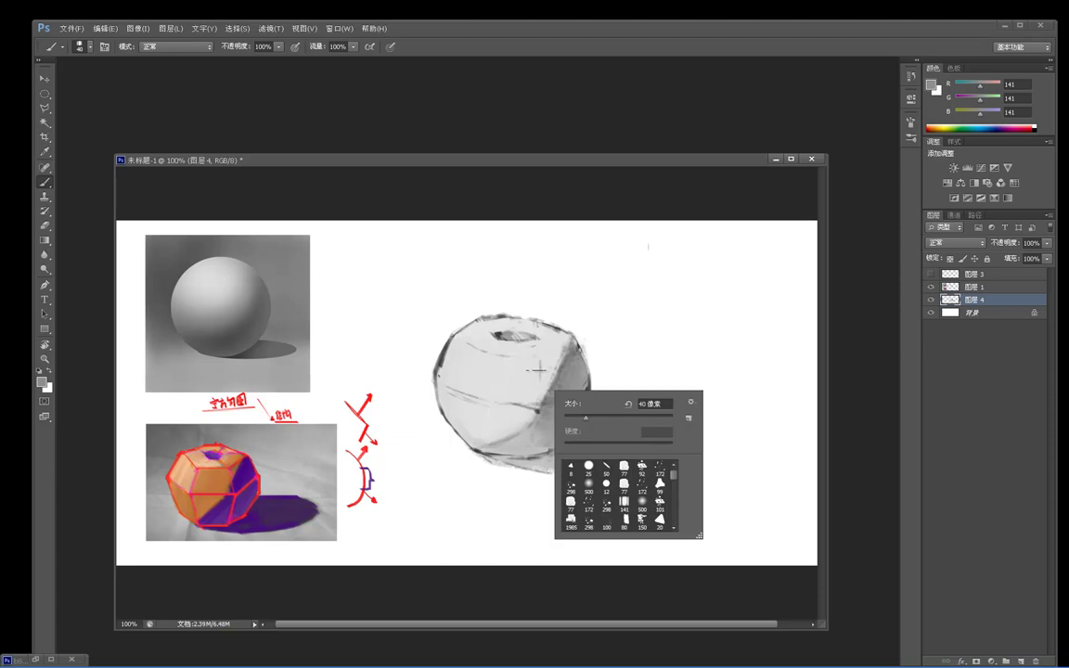
double_click(589, 475)
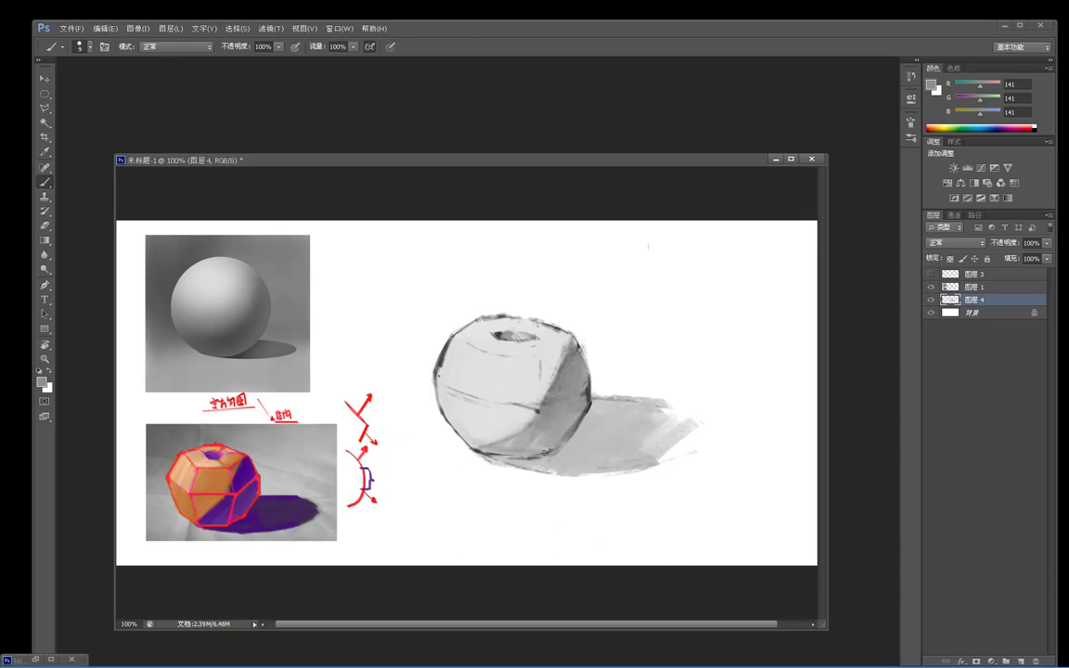
left_click_drag(452, 401, 497, 390)
key("ctrl+z")
left_click(588, 387, "alt")
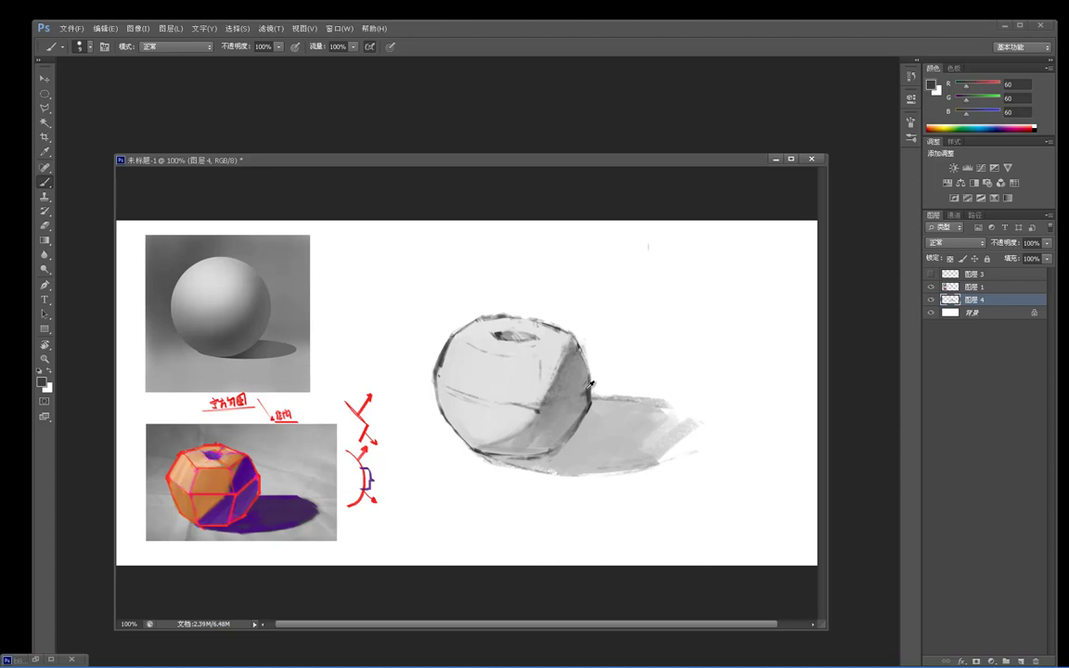
mouse_move(518, 458)
left_mouse_down()
mouse_move(573, 471)
mouse_move(593, 462)
left_mouse_up()
left_click(543, 453, "alt")
mouse_move(517, 461)
left_mouse_down()
mouse_move(581, 462)
mouse_move(580, 450)
mouse_move(565, 456)
mouse_move(621, 453)
left_mouse_up()
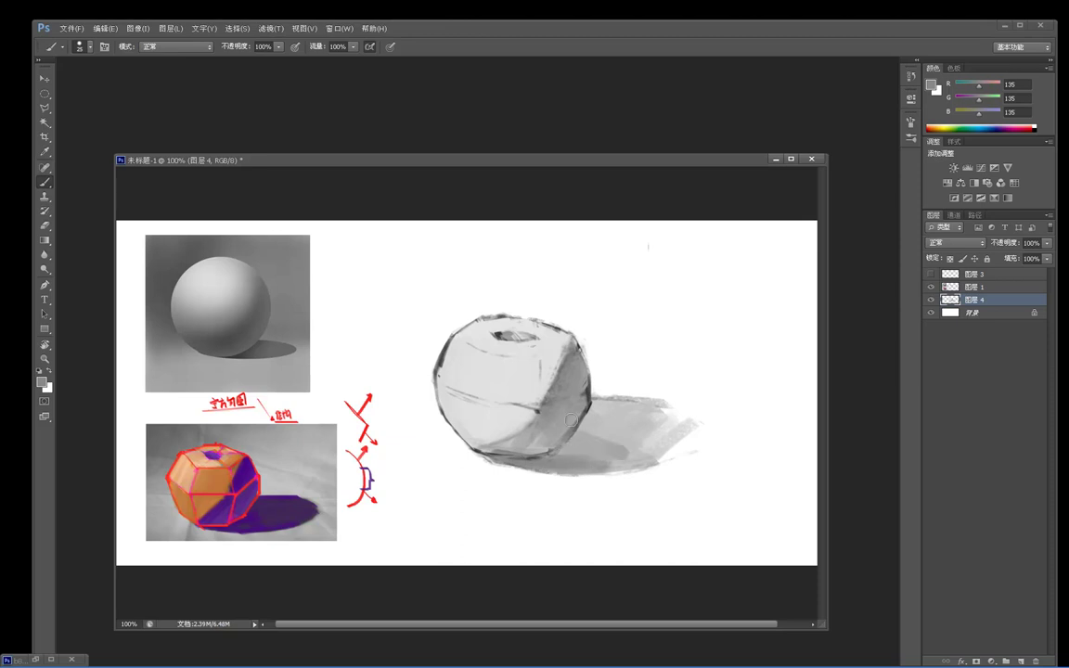
Step: Try the 53 px and 101 px textured brushes with test strokes on the blank canvas, undoing each stroke
right_click(596, 367)
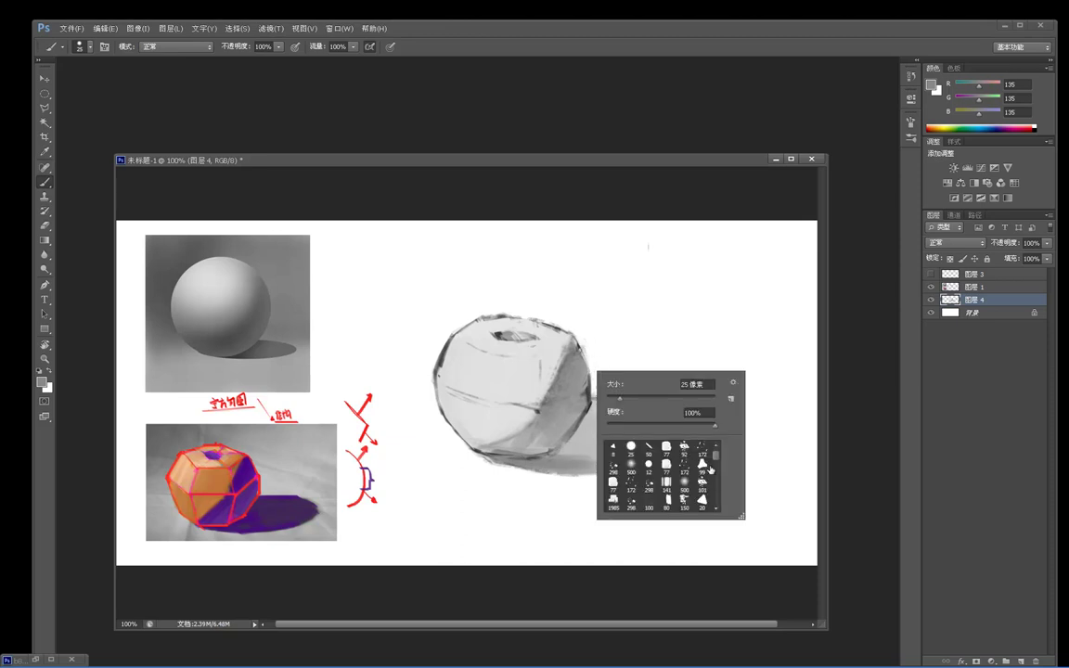
scroll(718, 461, "down", 3)
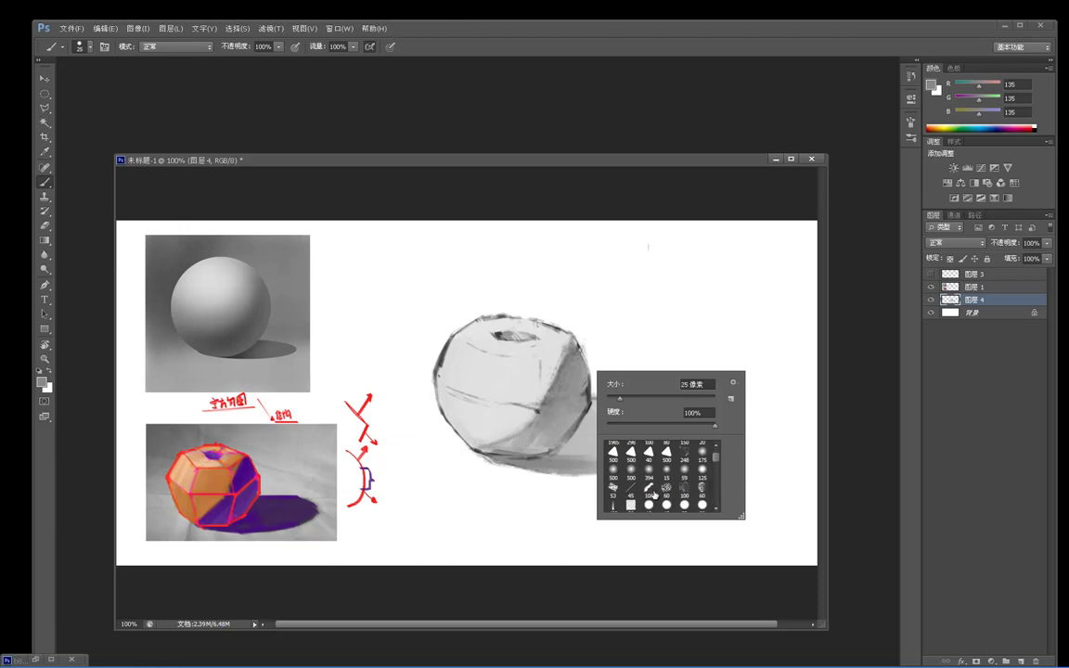
left_click(615, 492)
left_click_drag(665, 292, 639, 348)
key("ctrl+z")
right_click(666, 320)
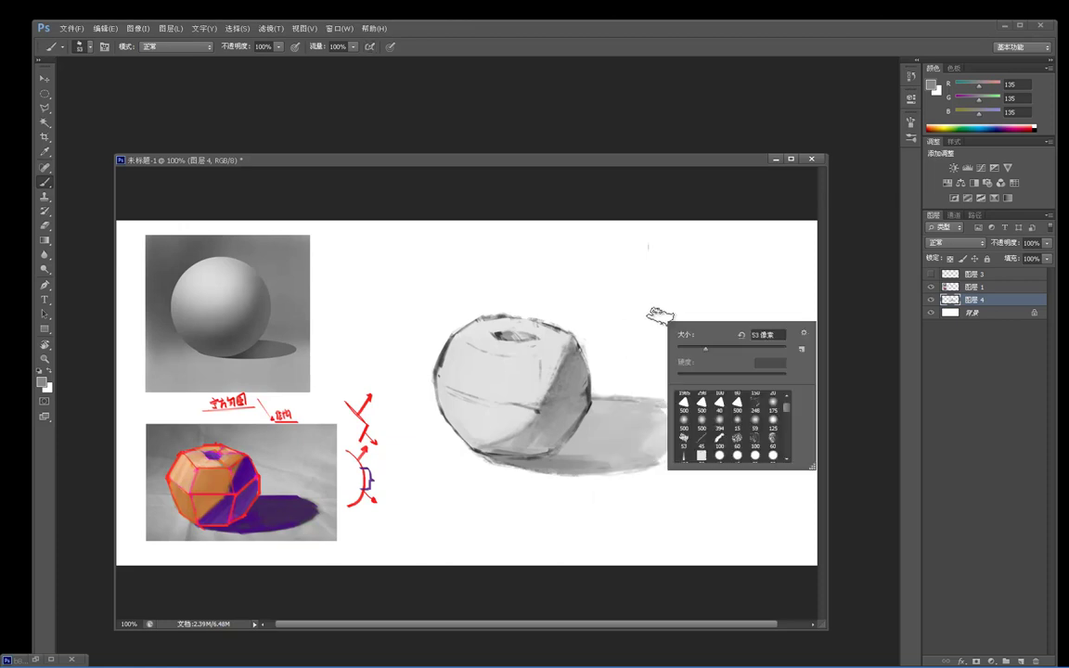
scroll(783, 418, "up", 4)
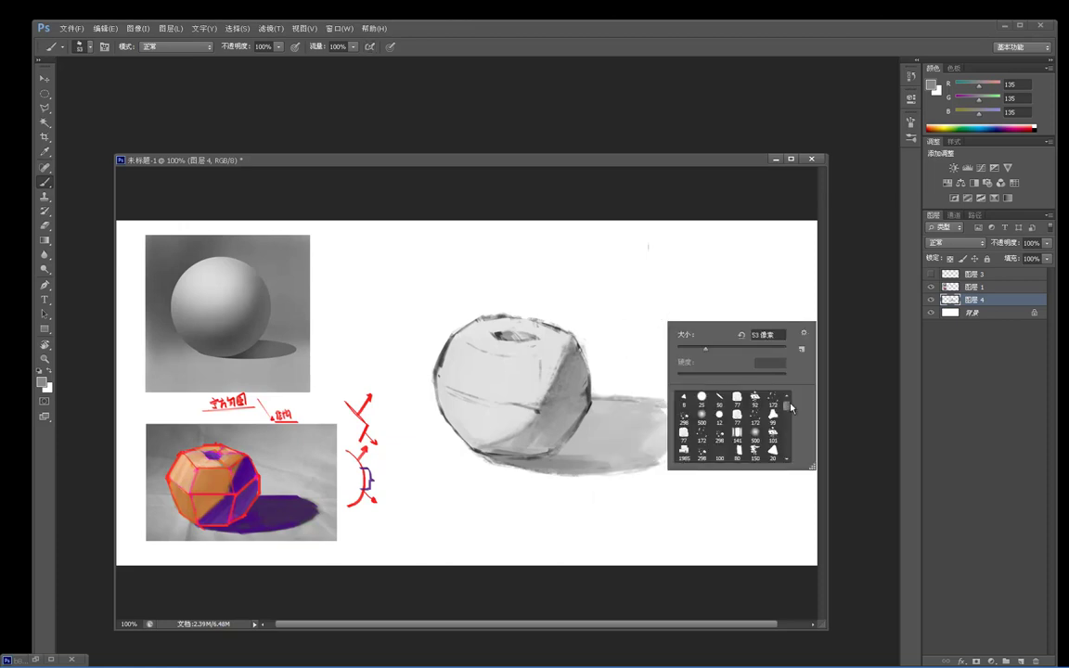
left_click(774, 435)
left_click_drag(672, 264, 719, 302)
key("ctrl+z")
Step: Switch to the 80 px textured brush, test it on the cast shadow, and undo the test stroke
right_click(708, 292)
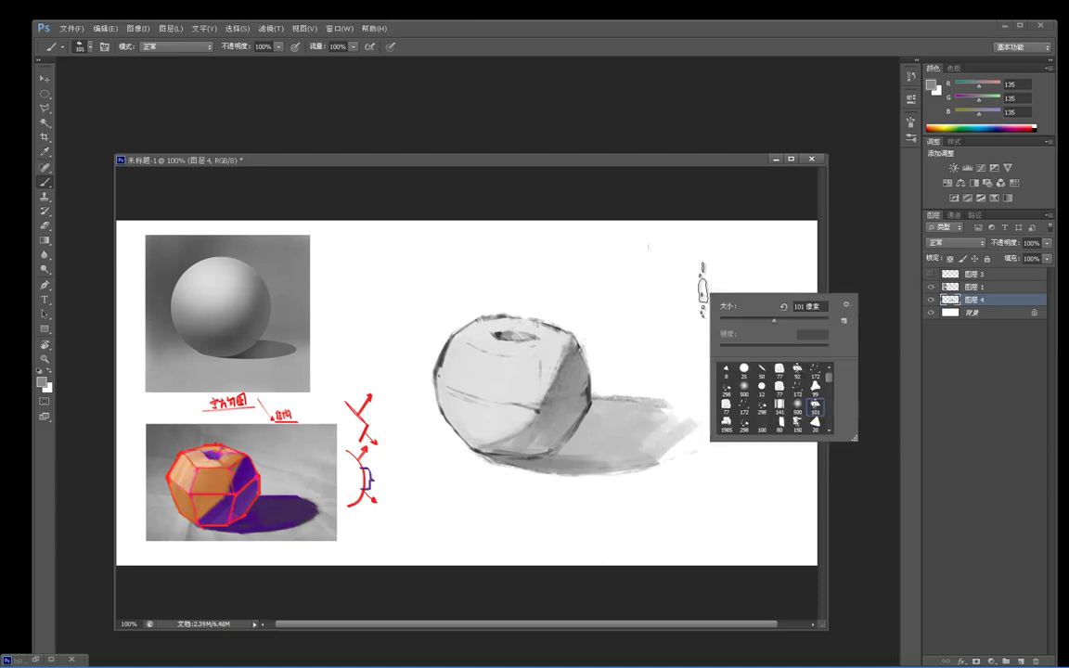
left_click(781, 425)
left_click_drag(630, 415, 650, 394)
key("ctrl+z")
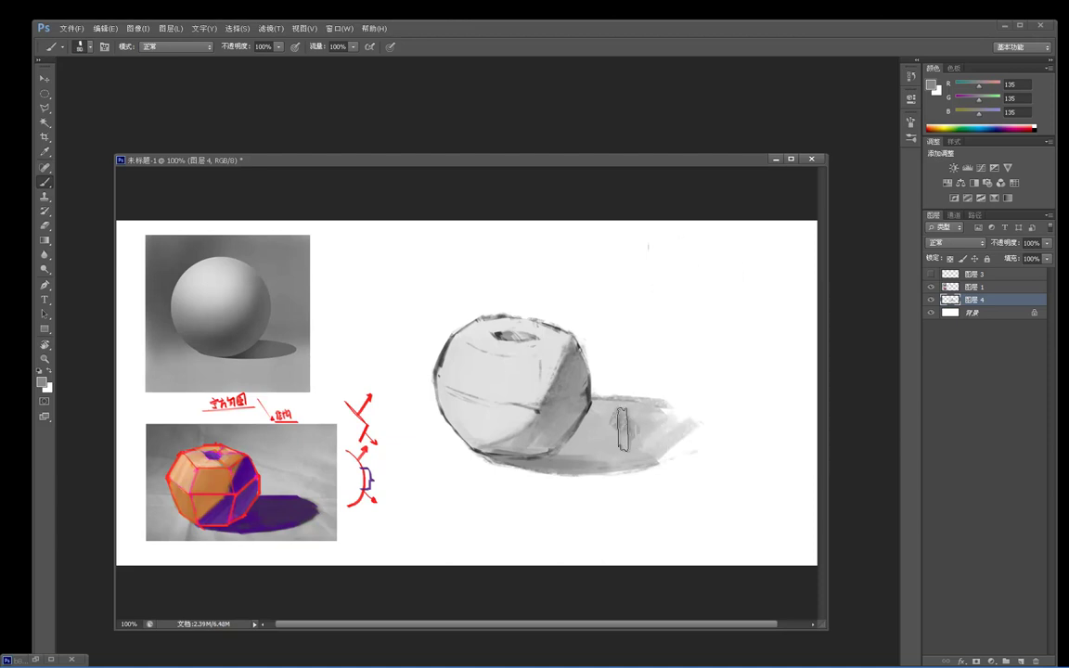
Step: Reduce the textured brush to 30 px and fill the cast shadow with an even mid-grey sampled from the drawing
key("bracketleft")
key("bracketleft")
key("bracketleft")
left_click(570, 448, "alt")
mouse_move(557, 454)
left_mouse_down()
mouse_move(621, 463)
mouse_move(658, 434)
mouse_move(632, 455)
mouse_move(549, 473)
mouse_move(640, 439)
mouse_move(596, 423)
mouse_move(566, 451)
mouse_move(608, 416)
mouse_move(622, 413)
mouse_move(608, 441)
mouse_move(633, 423)
mouse_move(633, 457)
mouse_move(677, 420)
mouse_move(638, 429)
mouse_move(649, 418)
mouse_move(615, 461)
mouse_move(654, 447)
mouse_move(626, 461)
mouse_move(669, 440)
left_mouse_up()
left_click(549, 462, "alt")
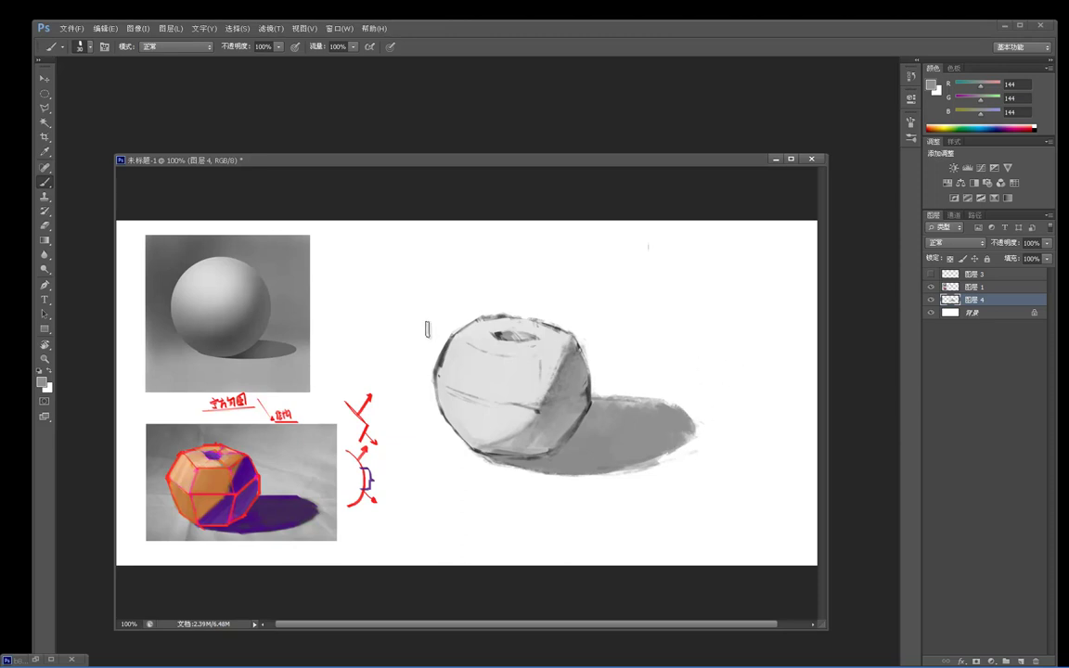
Step: Sample the apple's light grey (229) and block in a background tone above and beside the apple
left_click(442, 355, "alt")
left_click(474, 346, "alt")
mouse_move(475, 294)
left_mouse_down()
mouse_move(480, 332)
mouse_move(462, 261)
mouse_move(439, 319)
left_mouse_up()
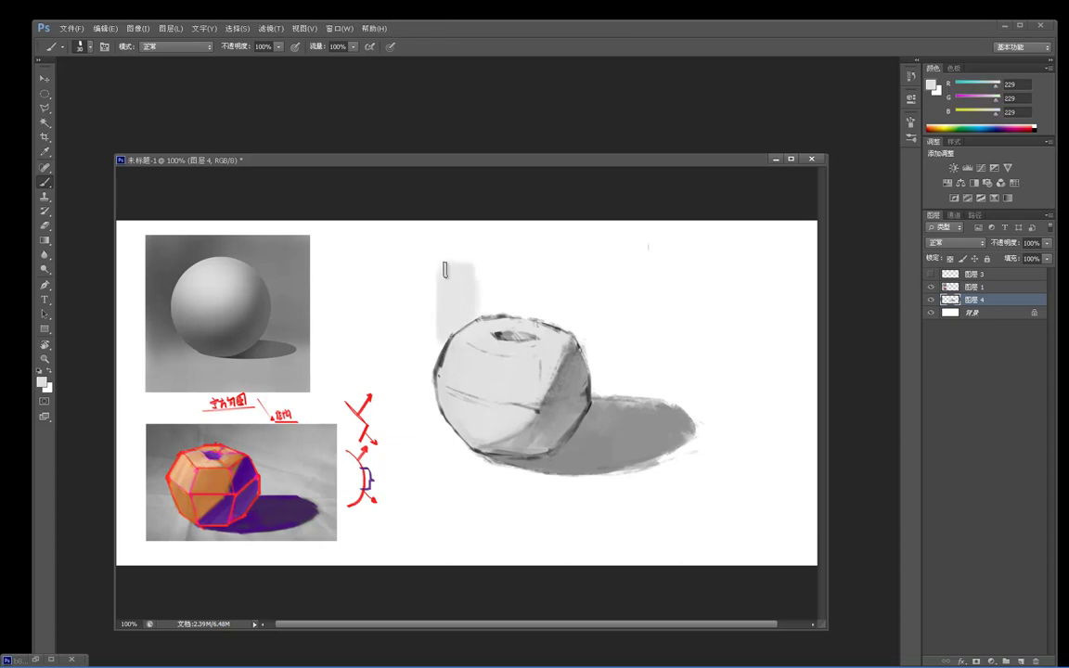
left_click_drag(385, 265, 703, 265)
mouse_move(489, 281)
left_mouse_down()
mouse_move(484, 317)
mouse_move(500, 316)
mouse_move(518, 271)
mouse_move(530, 316)
mouse_move(544, 269)
mouse_move(528, 301)
mouse_move(562, 307)
mouse_move(569, 279)
mouse_move(601, 345)
mouse_move(554, 304)
mouse_move(595, 362)
left_mouse_up()
key("ctrl+z")
left_click_drag(566, 308, 599, 370)
mouse_move(532, 281)
left_mouse_down()
mouse_move(606, 367)
mouse_move(625, 281)
mouse_move(632, 325)
mouse_move(639, 269)
mouse_move(667, 385)
mouse_move(666, 273)
mouse_move(691, 275)
mouse_move(698, 262)
mouse_move(703, 414)
left_mouse_up()
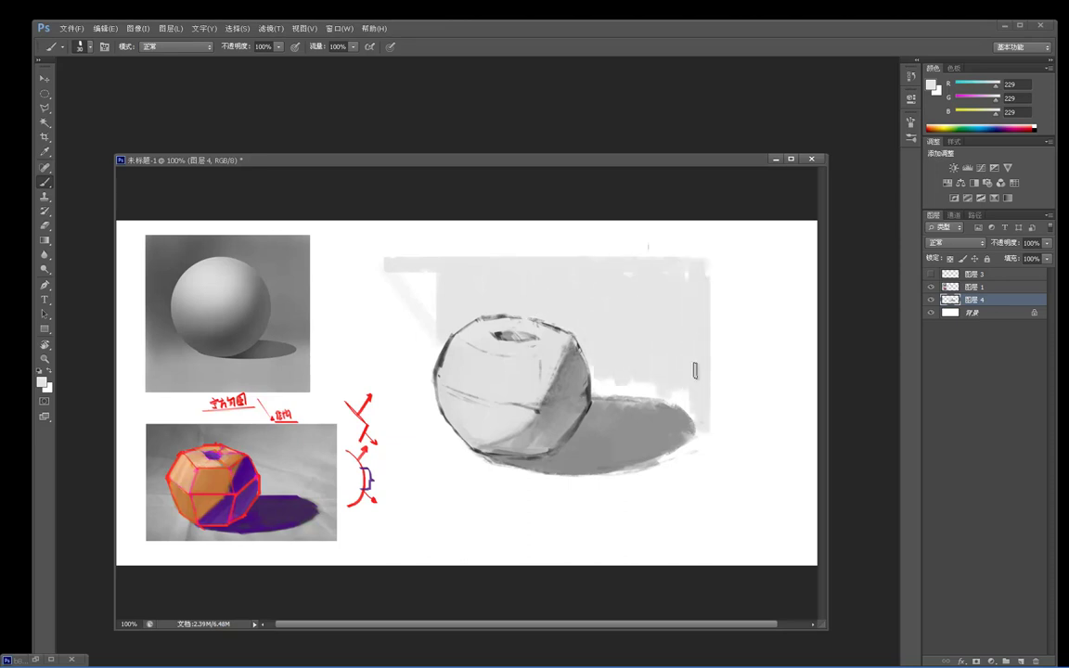
Step: Extend the light grey background to the cast shadow's upper edge, down the apple's left side and in a band below
left_click_drag(652, 377, 688, 407)
mouse_move(593, 354)
left_mouse_down()
mouse_move(592, 383)
mouse_move(597, 353)
mouse_move(609, 389)
mouse_move(636, 379)
left_mouse_up()
key("ctrl+z")
mouse_move(436, 269)
left_mouse_down()
mouse_move(422, 392)
mouse_move(402, 296)
mouse_move(406, 374)
mouse_move(412, 291)
mouse_move(412, 418)
mouse_move(446, 285)
mouse_move(451, 301)
mouse_move(432, 381)
mouse_move(396, 272)
mouse_move(398, 448)
mouse_move(400, 301)
mouse_move(387, 413)
mouse_move(424, 407)
mouse_move(421, 385)
mouse_move(457, 450)
mouse_move(437, 410)
mouse_move(414, 403)
mouse_move(408, 418)
mouse_move(427, 462)
mouse_move(418, 446)
mouse_move(407, 468)
mouse_move(475, 470)
mouse_move(444, 450)
left_mouse_up()
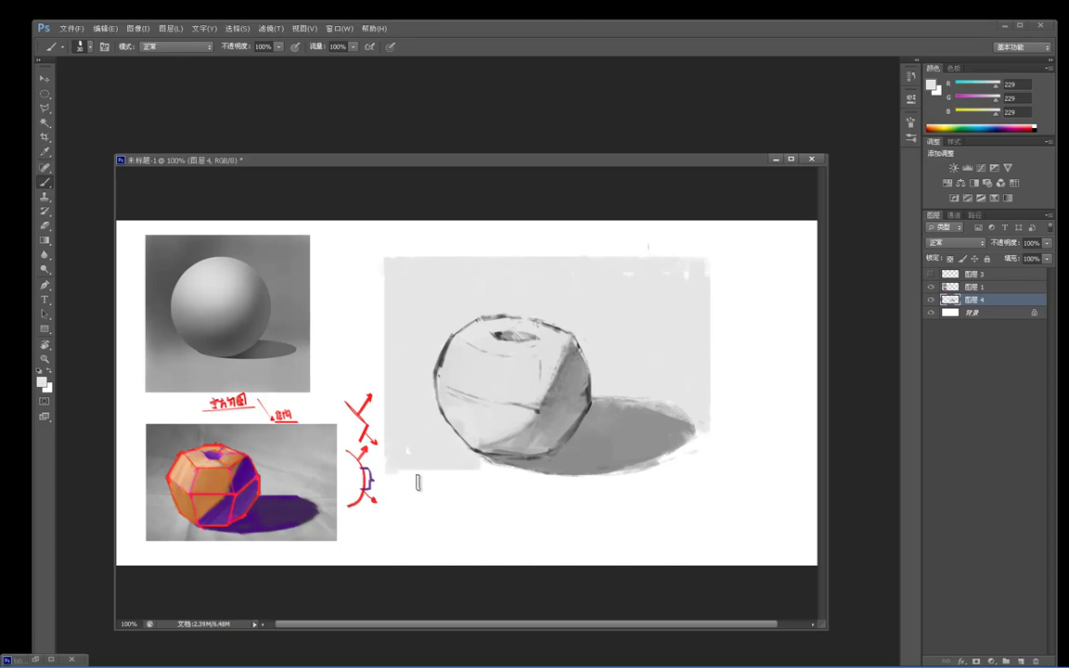
left_click_drag(400, 483, 740, 486)
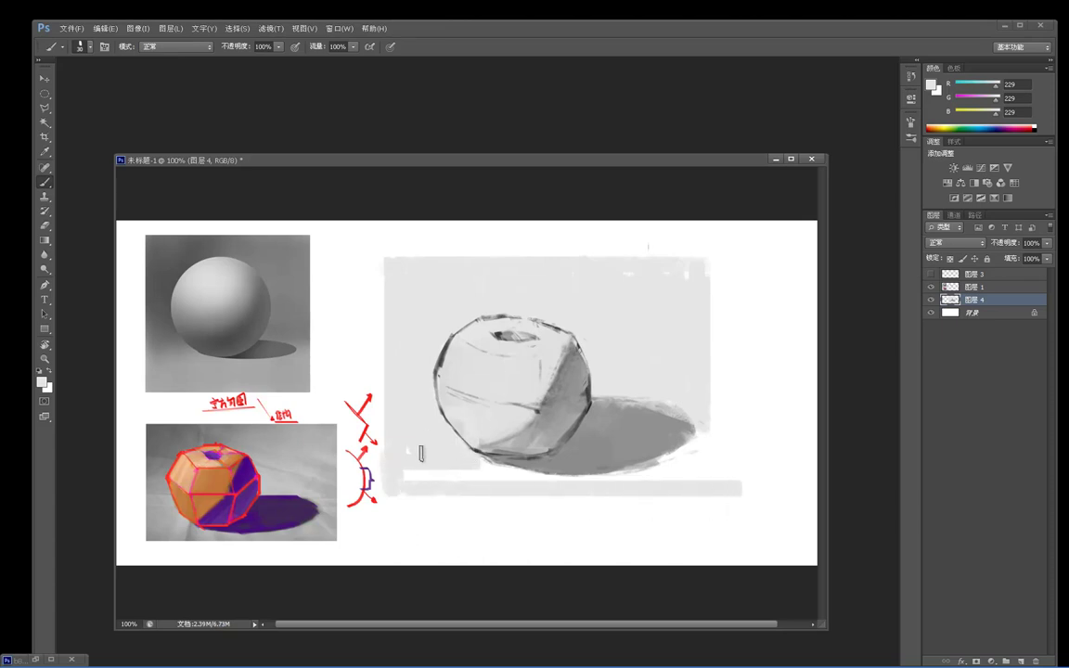
Step: Trim the background's left and right edges straight with vertical strokes of sampled white
left_click(378, 436, "alt")
left_click_drag(384, 254, 384, 492)
left_click_drag(725, 237, 723, 496)
left_click(735, 489)
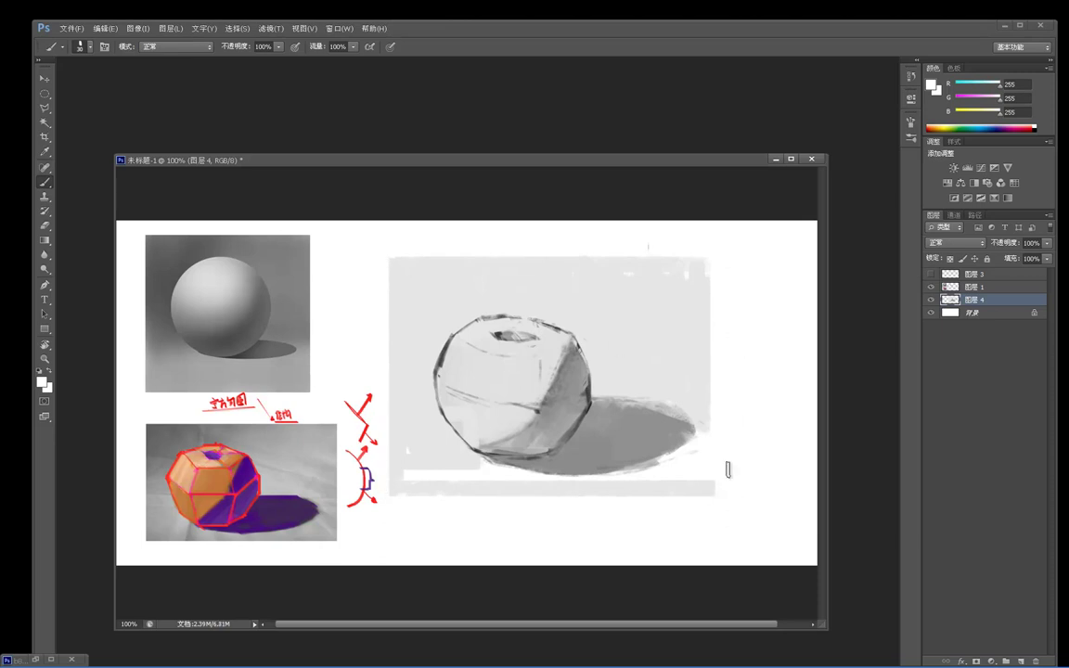
Step: Darken the background at the upper left of the apple with a sampled grey (203)
left_click(451, 412, "alt")
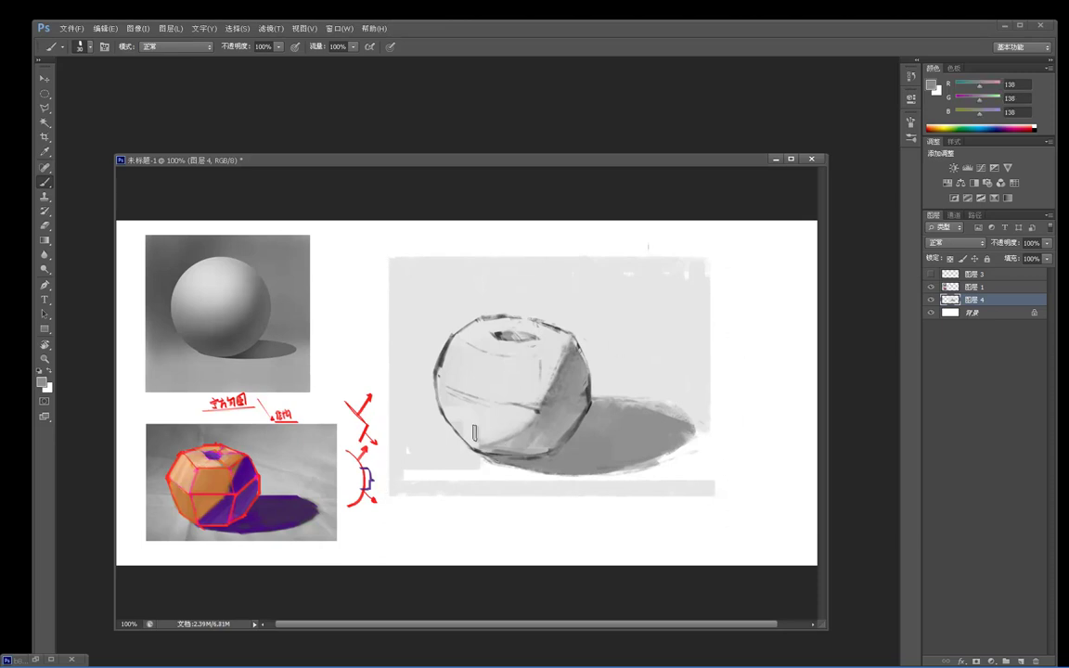
mouse_move(392, 395)
left_mouse_down()
mouse_move(432, 395)
mouse_move(433, 318)
mouse_move(413, 295)
mouse_move(404, 391)
left_mouse_up()
left_click(431, 387, "alt")
left_click_drag(403, 267, 397, 392)
left_click_drag(450, 292, 427, 357)
left_click_drag(483, 294, 452, 327)
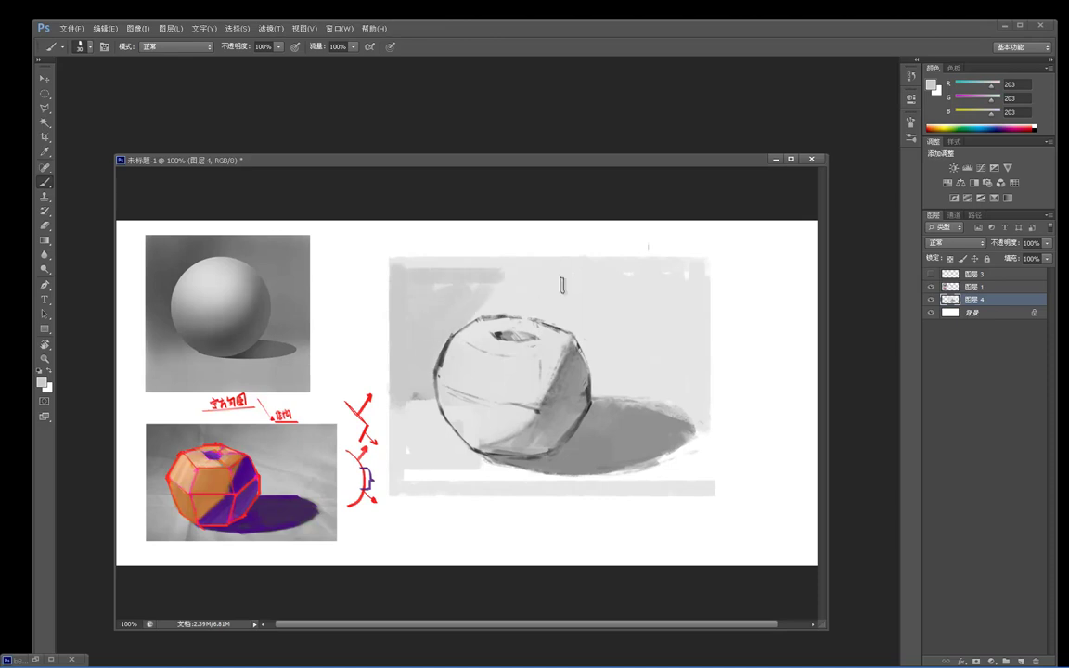
Step: Switch to a small irregular textured brush and stroke grey onto the background at the apple's upper right
right_click(506, 255)
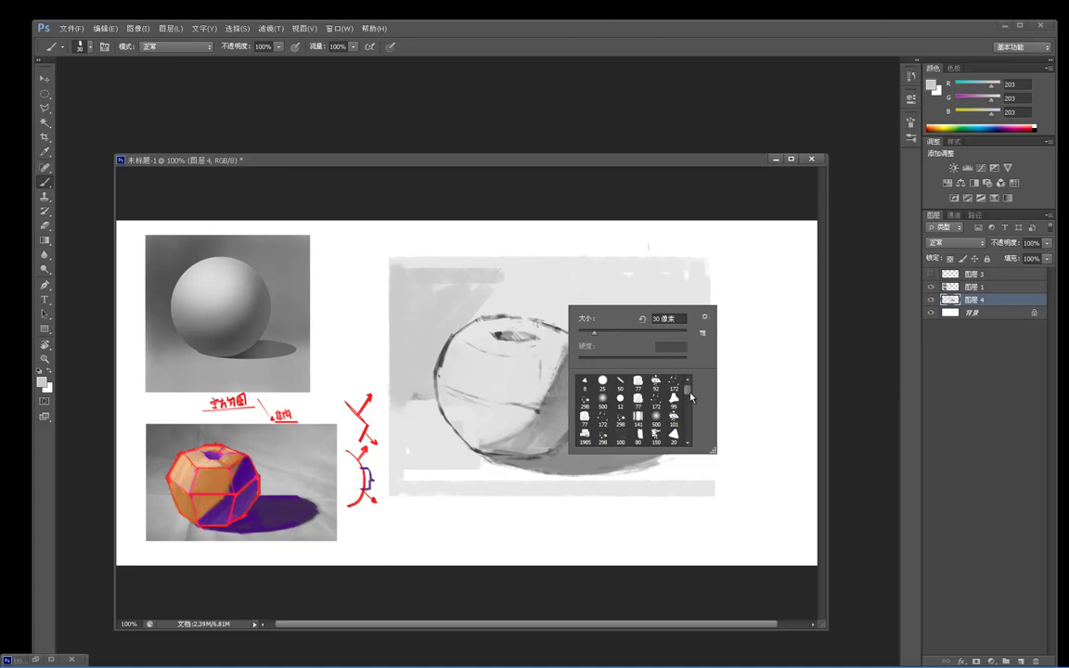
scroll(690, 397, "down", 3)
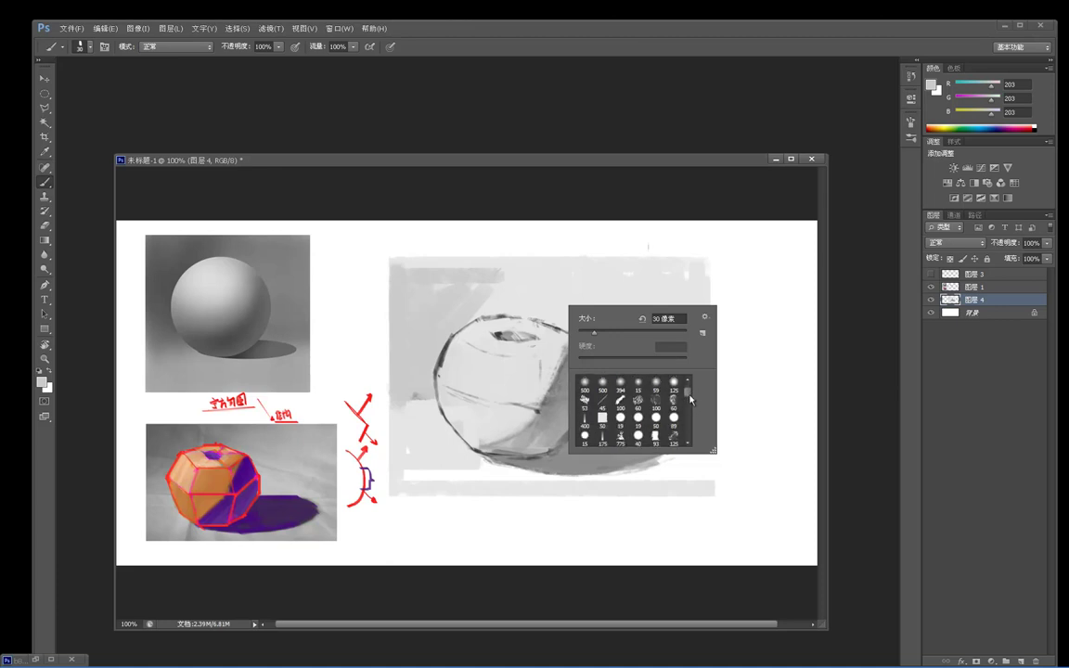
scroll(691, 400, "down", 3)
left_click(674, 399)
left_click(626, 279)
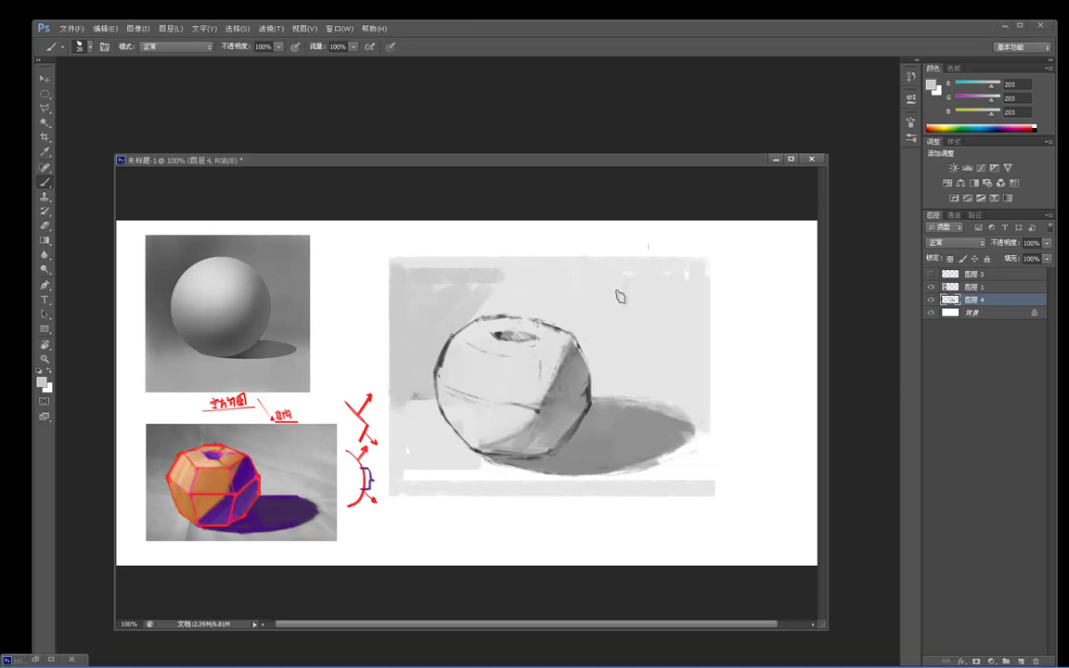
left_click_drag(627, 279, 607, 320)
left_click_drag(613, 279, 592, 316)
Step: Try another preset brush with a stroke on the background above the cast shadow, and undo that stroke
right_click(609, 328)
left_click(675, 423)
left_click_drag(670, 311, 690, 257)
key("ctrl+z")
Step: Switch to the 19 px hard round brush, shade the background right of the apple, and run a band along its top edge
right_click(650, 327)
left_click_drag(783, 417, 778, 426)
double_click(761, 406)
mouse_move(636, 319)
left_mouse_down()
mouse_move(619, 361)
mouse_move(605, 311)
mouse_move(595, 355)
mouse_move(582, 335)
mouse_move(599, 379)
mouse_move(640, 308)
mouse_move(655, 351)
mouse_move(674, 313)
mouse_move(687, 344)
mouse_move(687, 300)
mouse_move(696, 401)
mouse_move(704, 272)
mouse_move(700, 397)
mouse_move(653, 328)
mouse_move(681, 386)
mouse_move(696, 393)
mouse_move(665, 392)
mouse_move(700, 413)
left_mouse_up()
mouse_move(666, 331)
left_mouse_down()
mouse_move(690, 358)
mouse_move(680, 317)
left_mouse_up()
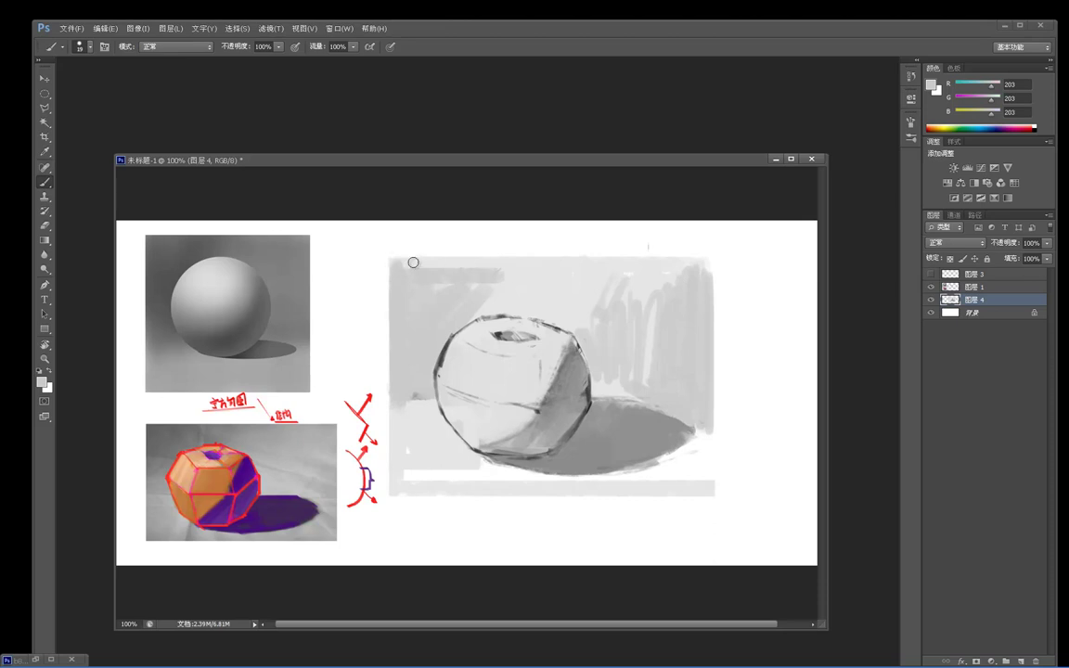
left_click_drag(395, 264, 652, 266)
Step: Sample dark grey from the sphere reference's background and switch to the 250 px preset brush, reduced to 100 px
left_click(168, 279, "alt")
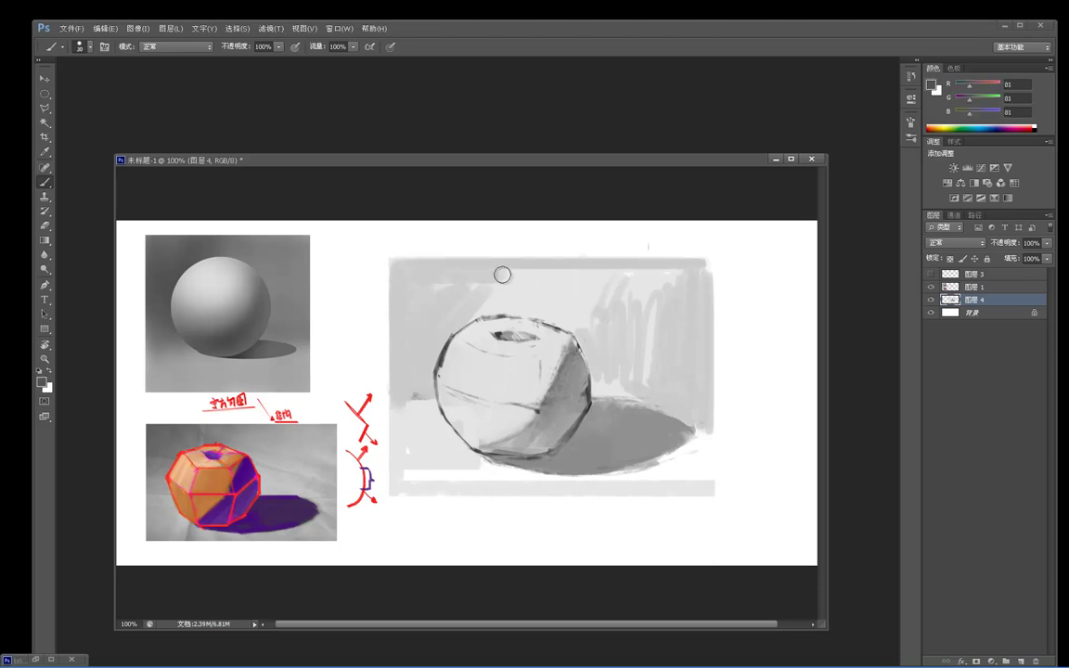
key("bracketright")
right_click(502, 291)
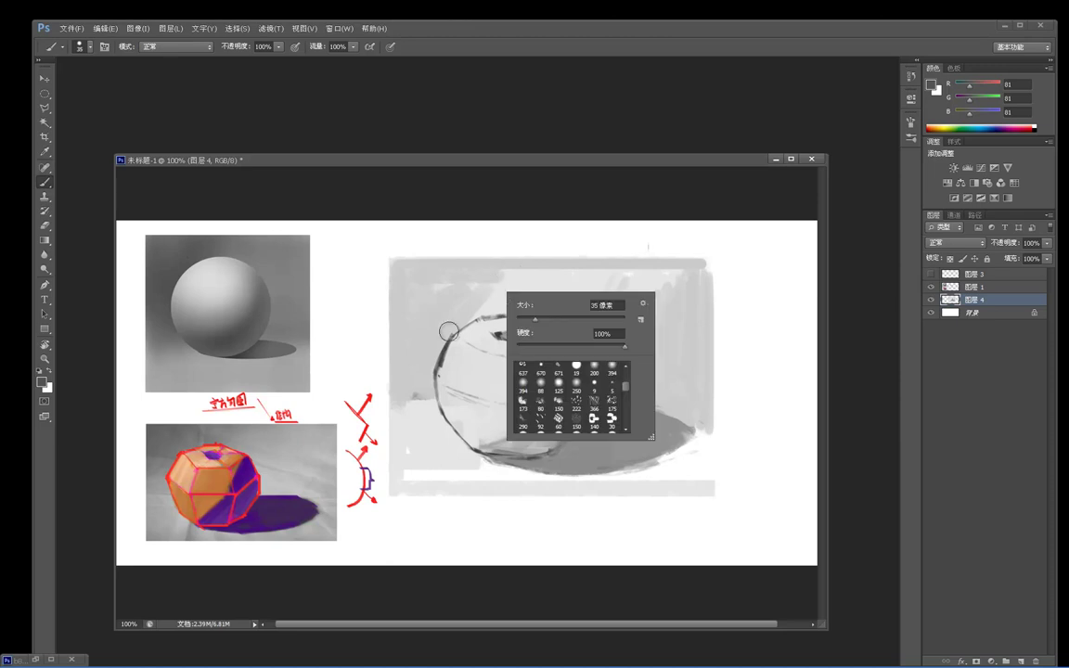
left_click(577, 391)
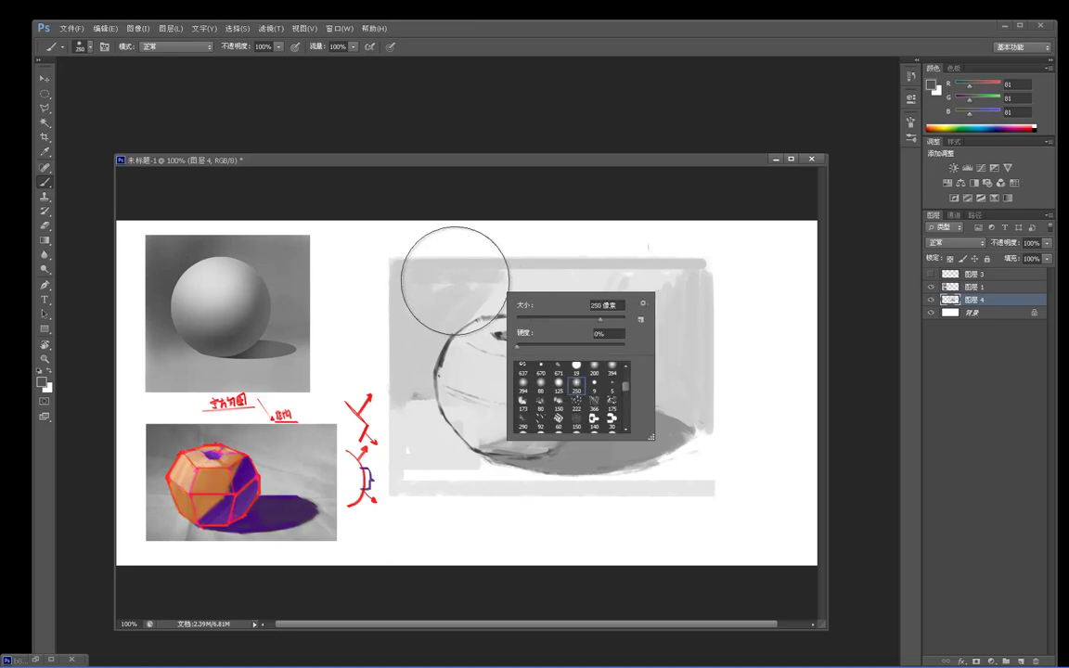
left_click(455, 307)
key("bracketleft")
key("bracketleft")
key("bracketleft")
key("bracketleft")
key("bracketleft")
Step: Undo a test stroke, sample a mid-grey (149), and cover the background left of and above the apple with scratchy texture
mouse_move(461, 290)
left_mouse_down()
mouse_move(443, 303)
mouse_move(414, 282)
mouse_move(401, 371)
mouse_move(409, 268)
mouse_move(425, 357)
left_mouse_up()
key("ctrl+z")
left_click(431, 301, "alt")
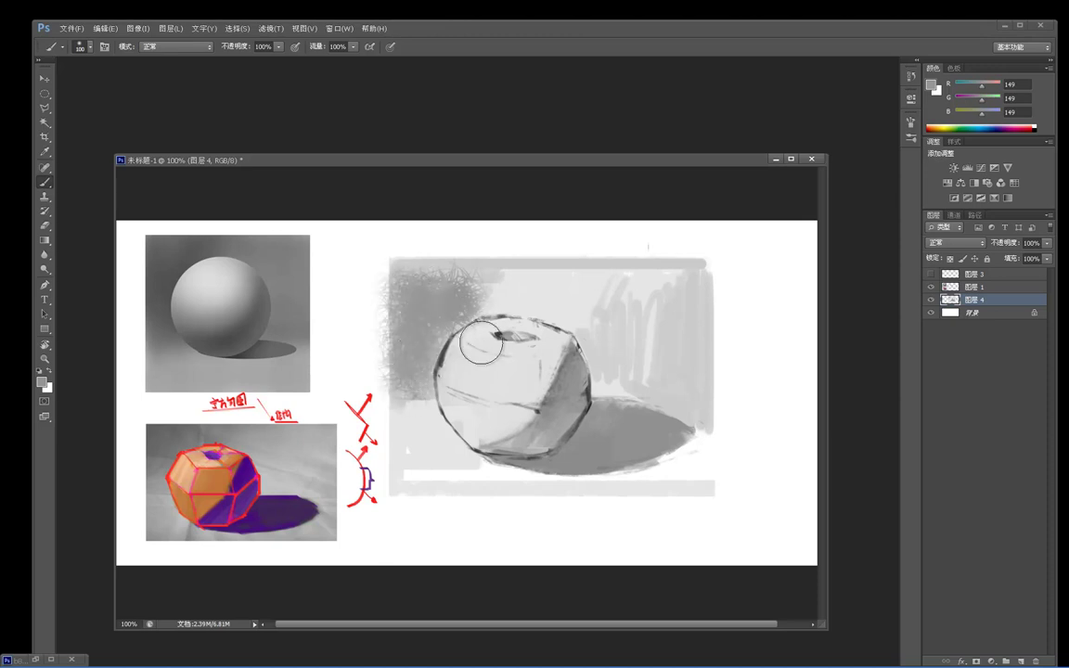
mouse_move(430, 269)
left_mouse_down()
mouse_move(587, 284)
mouse_move(437, 282)
mouse_move(569, 293)
mouse_move(479, 292)
mouse_move(609, 320)
mouse_move(605, 285)
left_mouse_up()
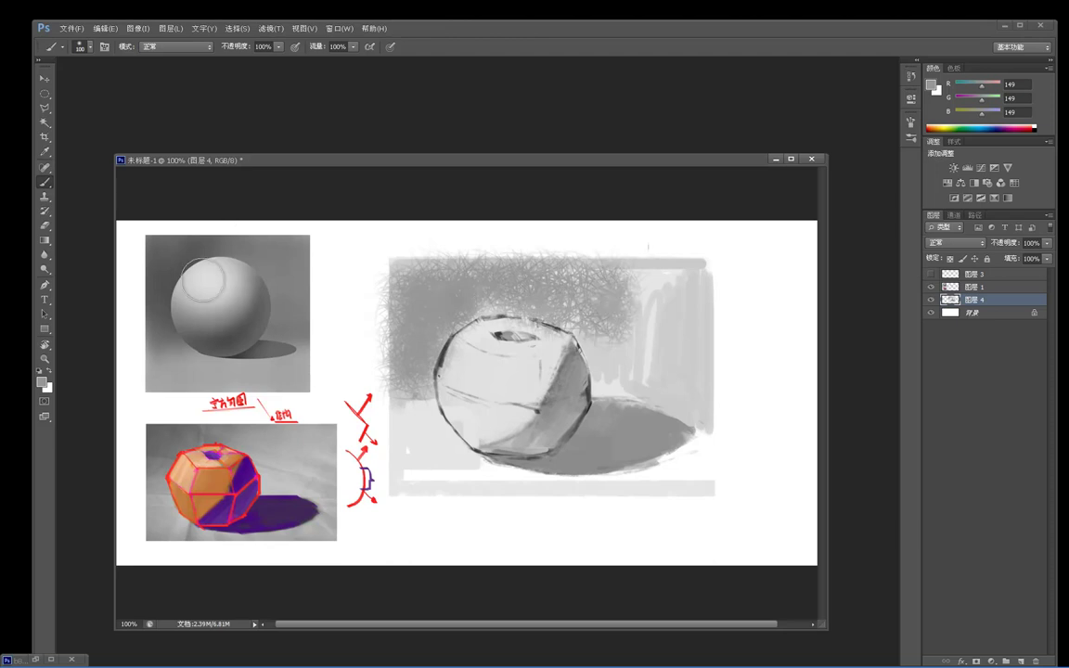